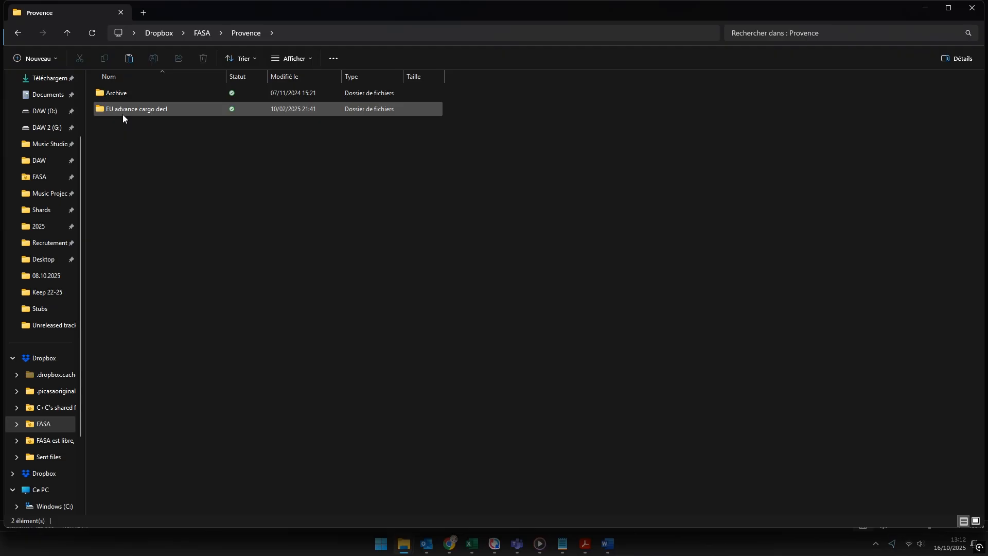
Step: Create a folder named 14 SIYA inside EU advance cargo decl > 2025 > ICS2
double_click(124, 110)
left_click(119, 124)
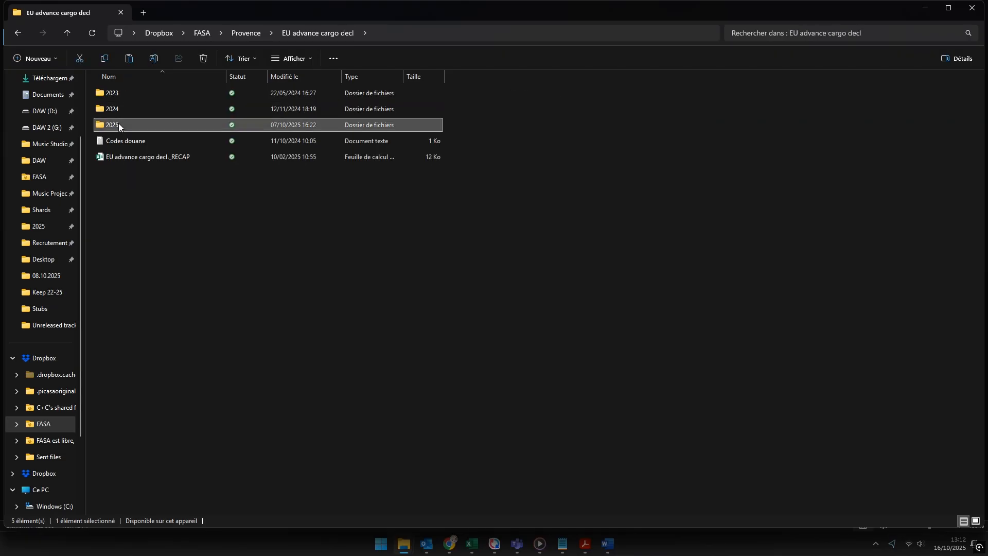
double_click(119, 125)
double_click(118, 111)
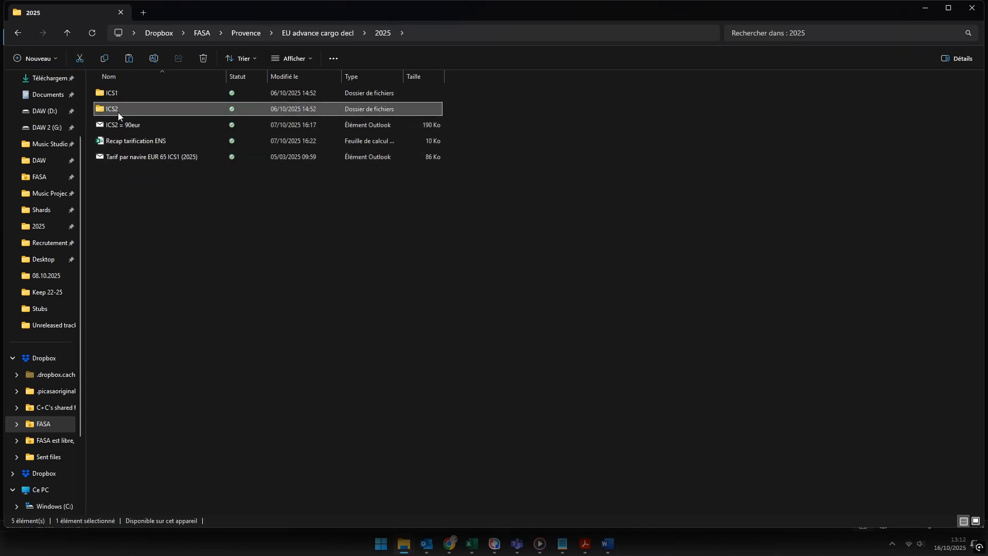
right_click(198, 231)
mouse_move(224, 337)
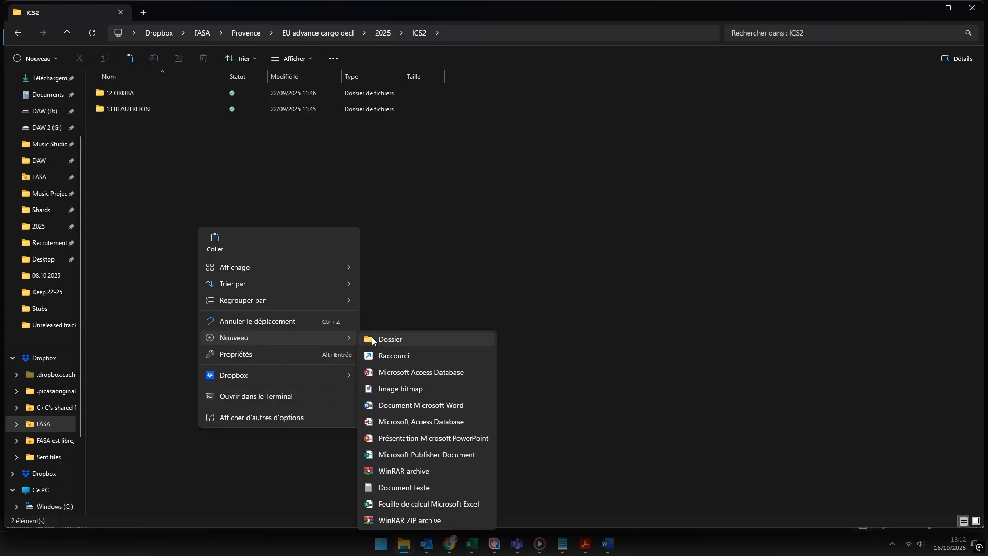
left_click(372, 339)
type("14 SI")
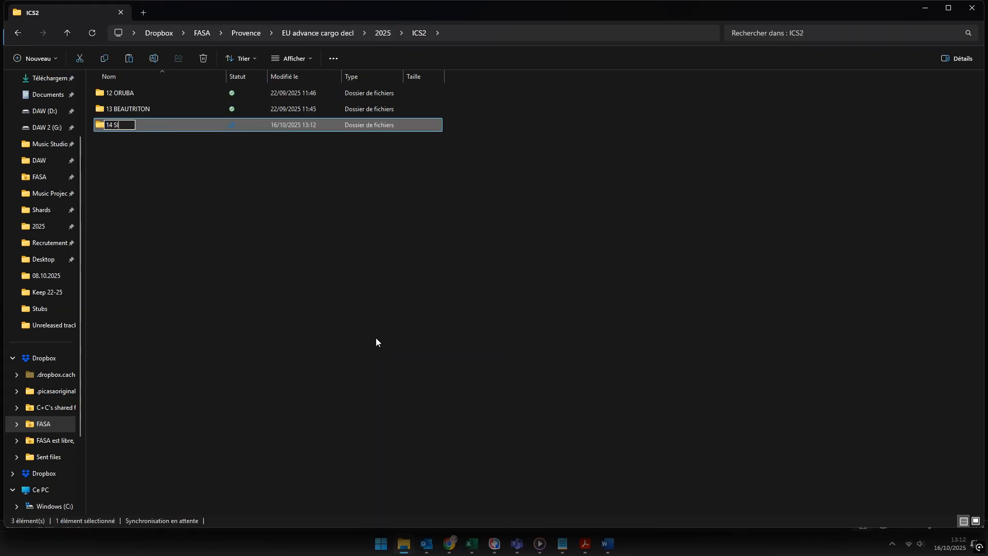
type("YA")
key("Return")
key("Return")
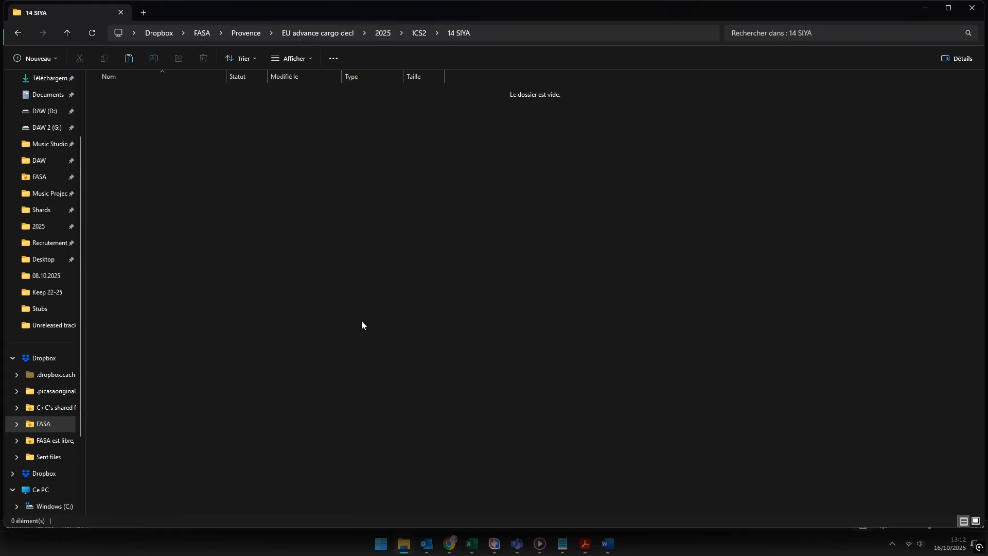
Step: Paste the three vessel PDFs into 14 SIYA and open the CORGO MANIFEST PDF
key("ctrl+v")
left_click(312, 263)
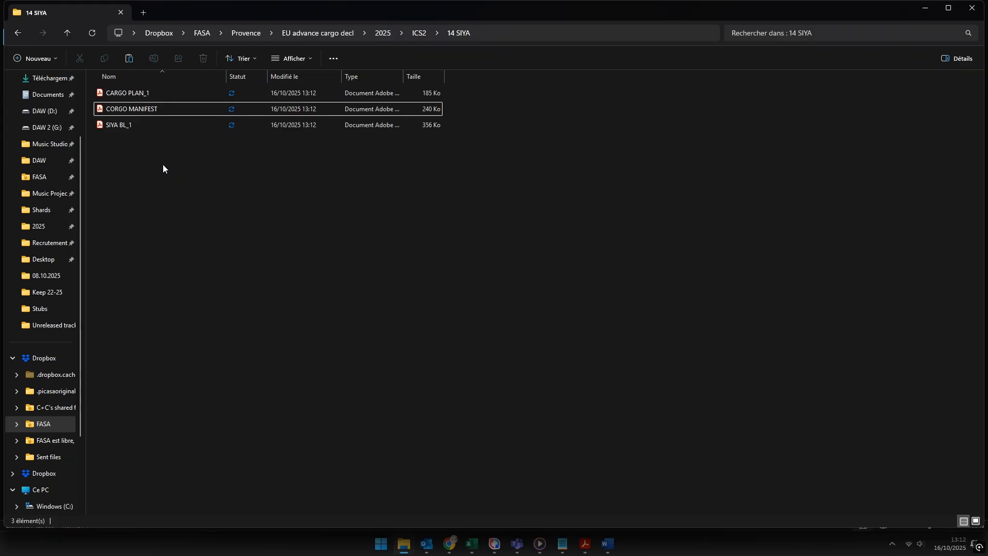
double_click(113, 109)
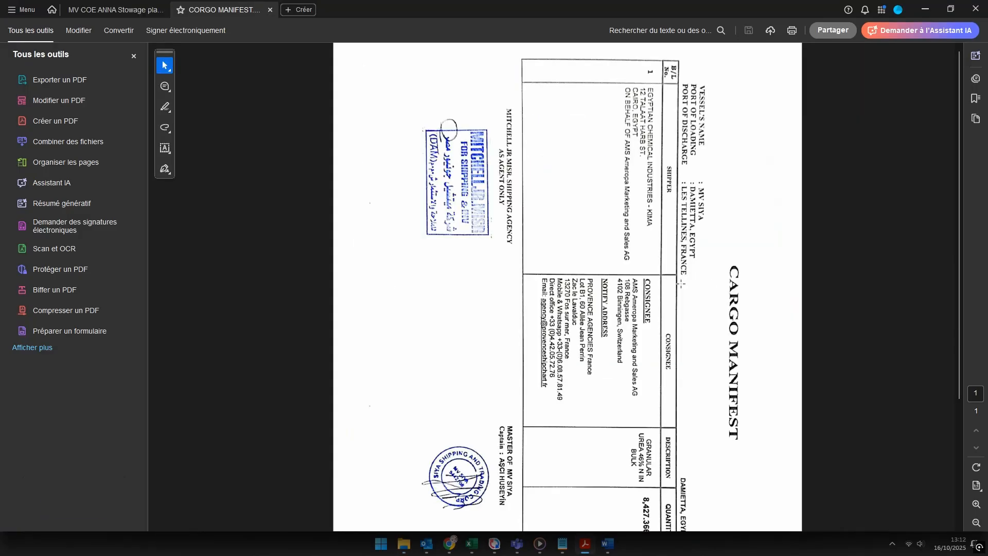
Step: Rotate the manifest page upright in Acrobat, then bring Chrome onto this screen
left_click(976, 467)
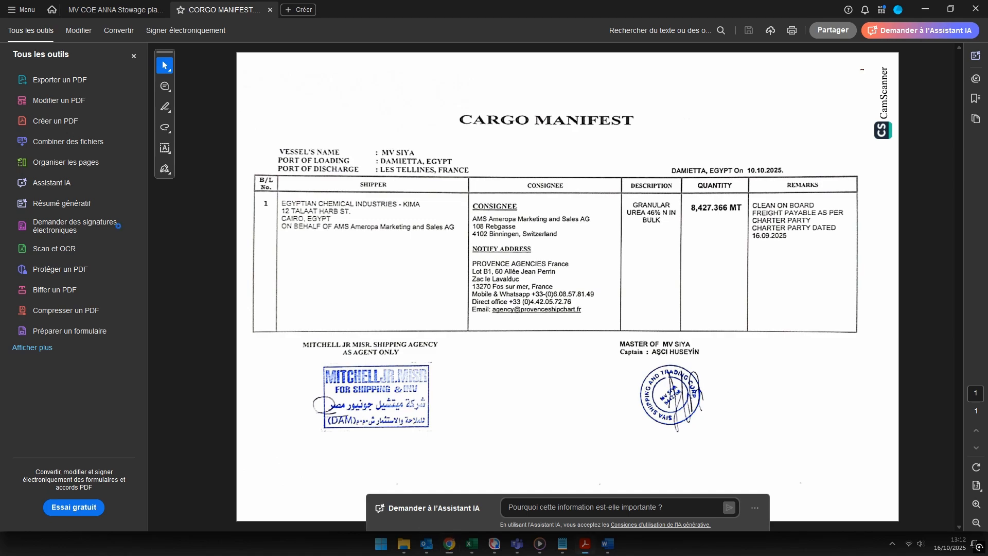
left_click(448, 545)
left_click_drag(0, 23, 615, 21)
Step: Maximize Chrome, sign in to S)ONE from the FASA Accueil bookmark, and open Mon suivi ANTES
left_click(733, 13)
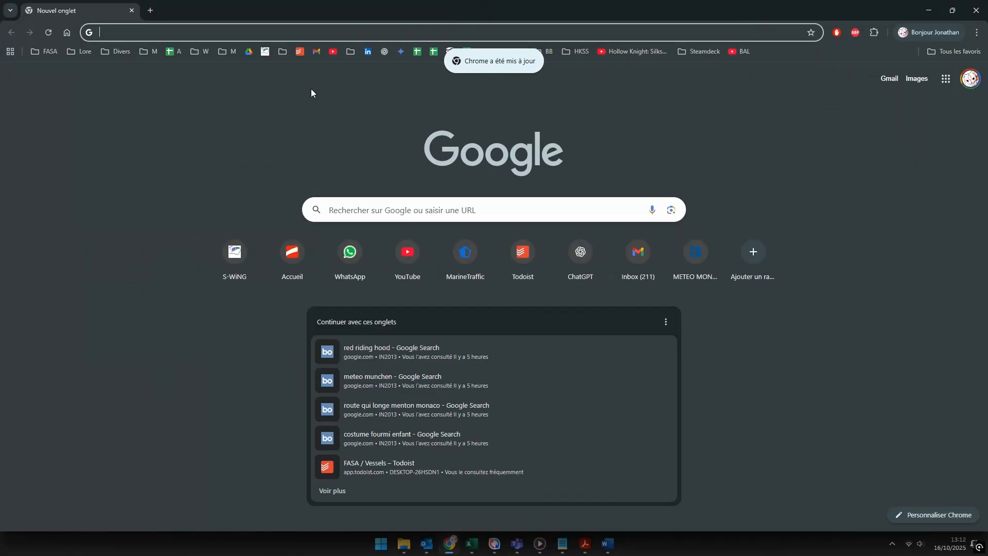
left_click(48, 51)
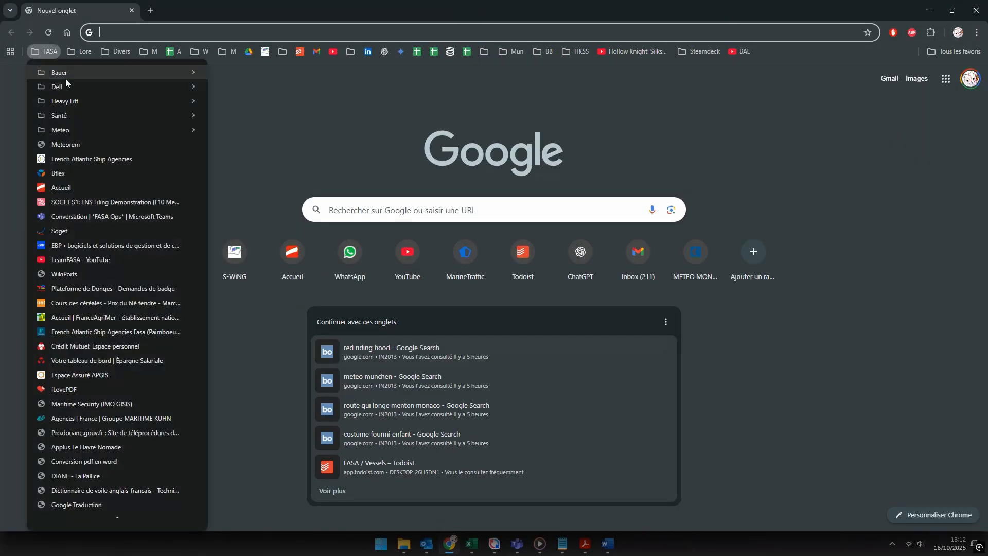
left_click(65, 190)
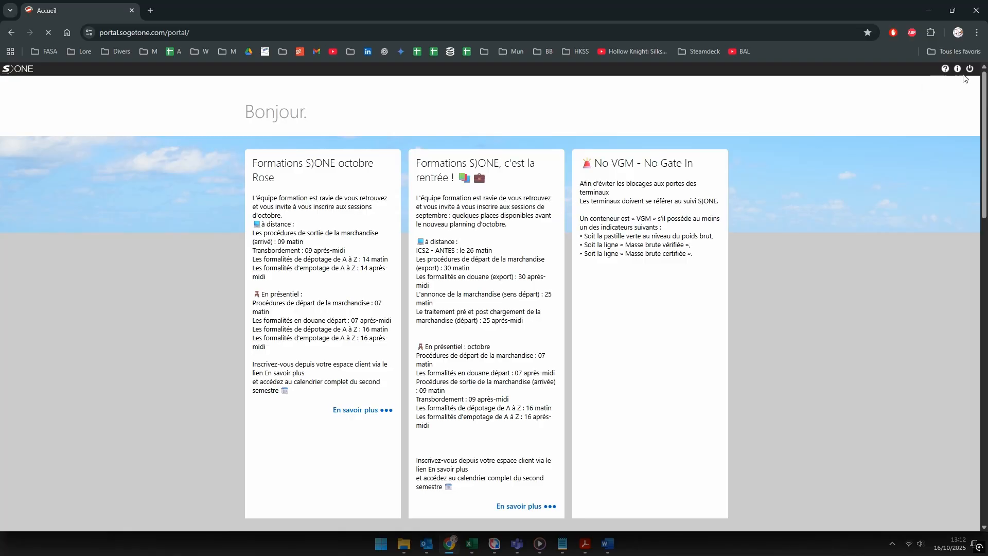
left_click(969, 69)
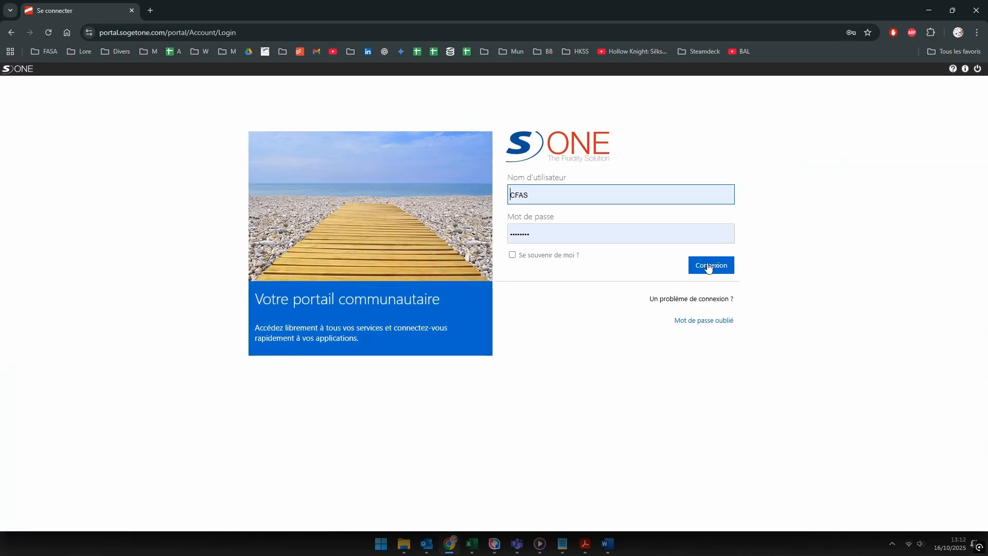
left_click(708, 267)
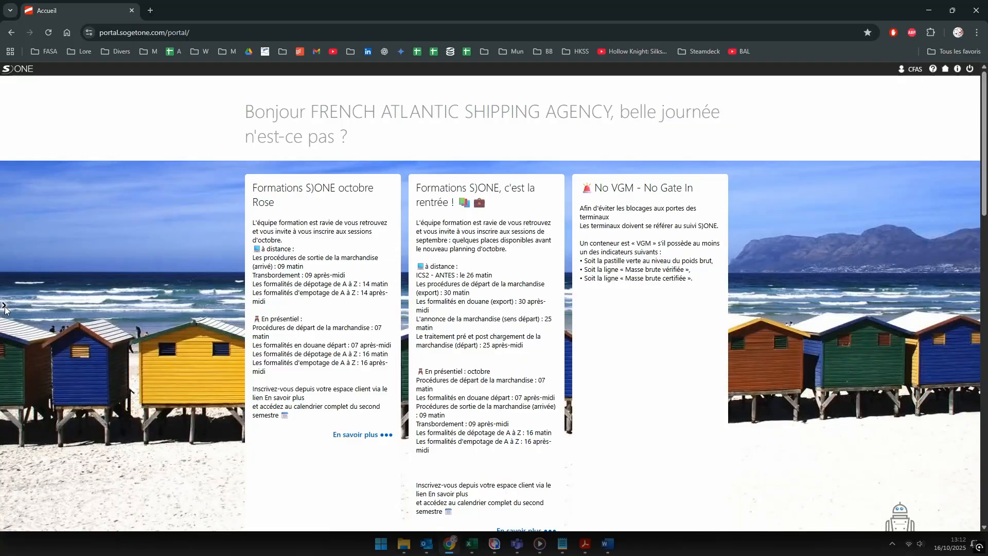
left_click(4, 307)
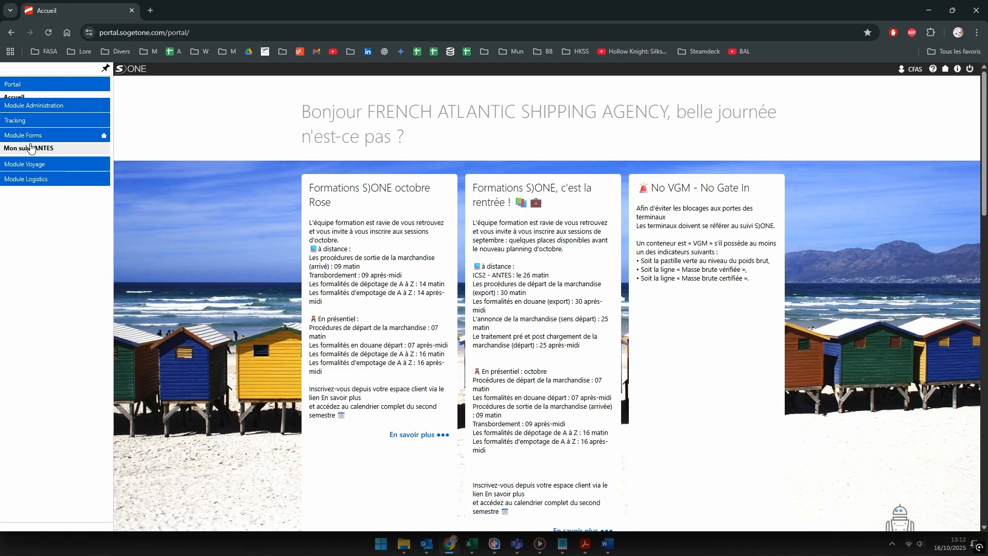
left_click(31, 148)
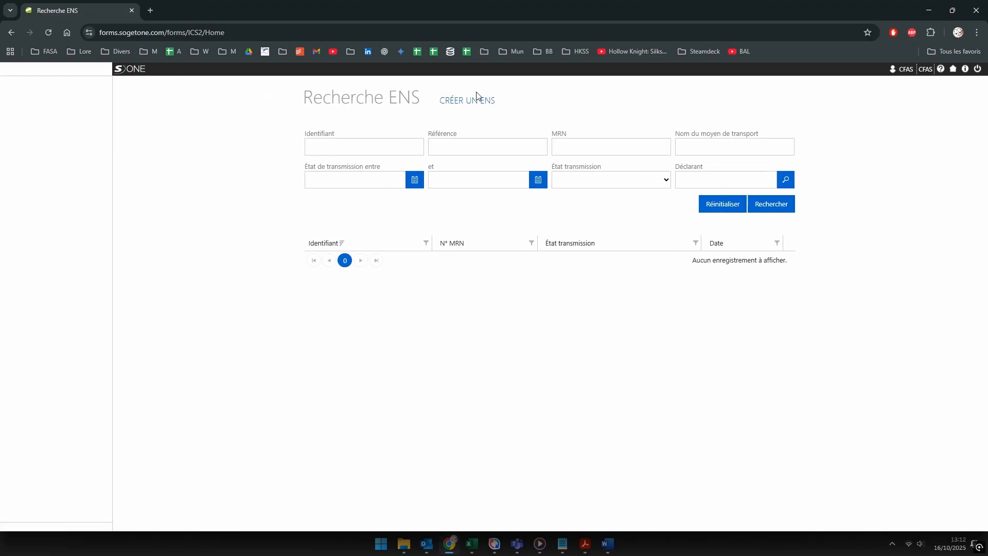
Step: Create and save a new ENS with transport means name SIYA
left_click(473, 101)
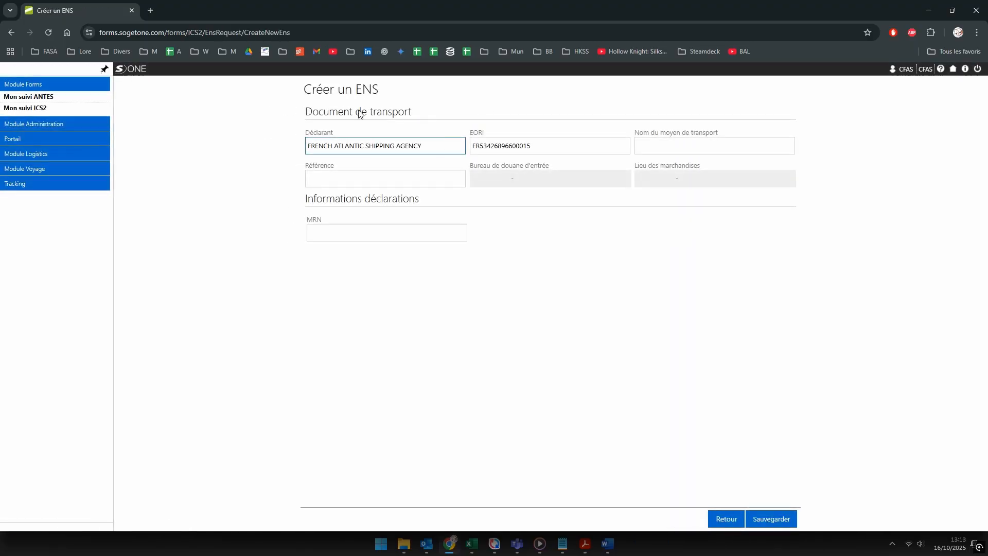
left_click(669, 145)
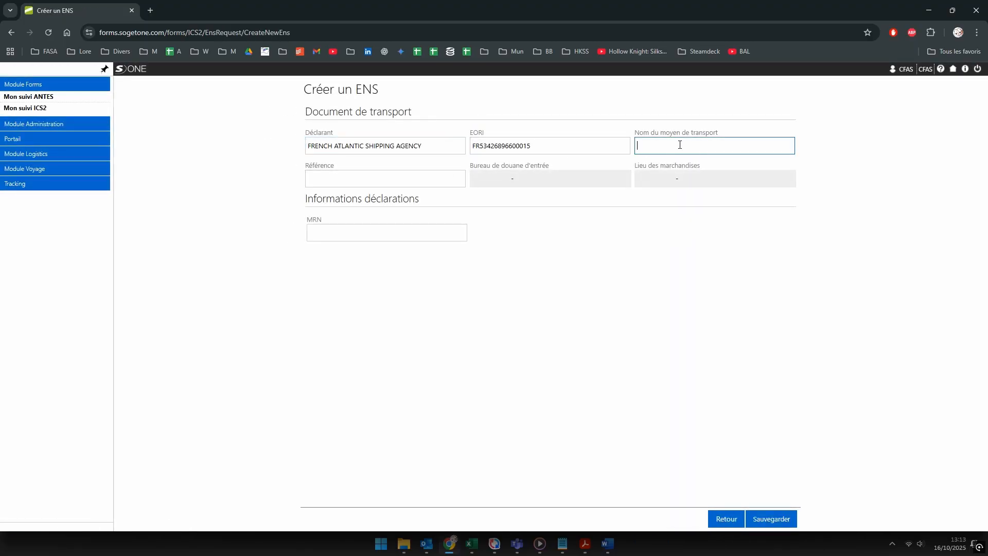
type("SIYA")
left_click(773, 519)
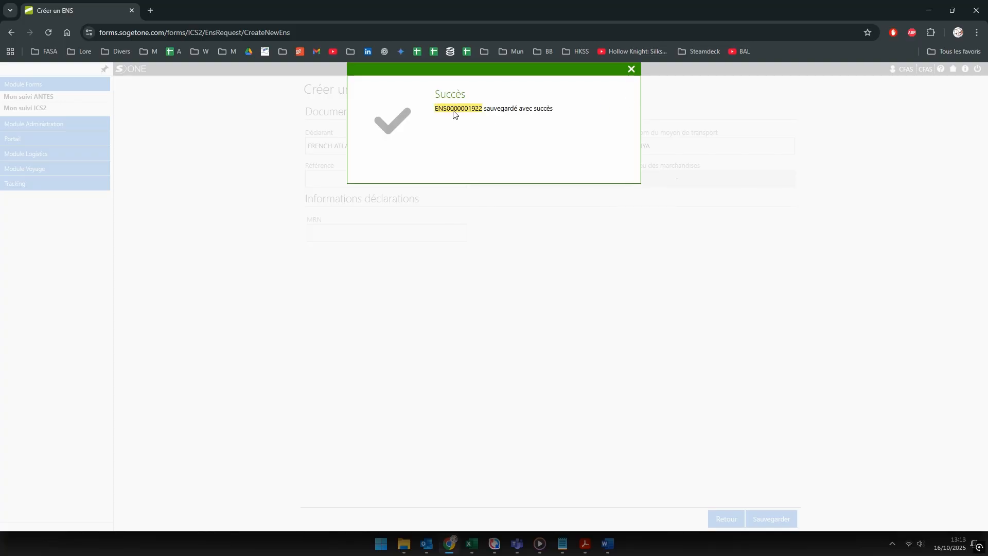
left_click(632, 69)
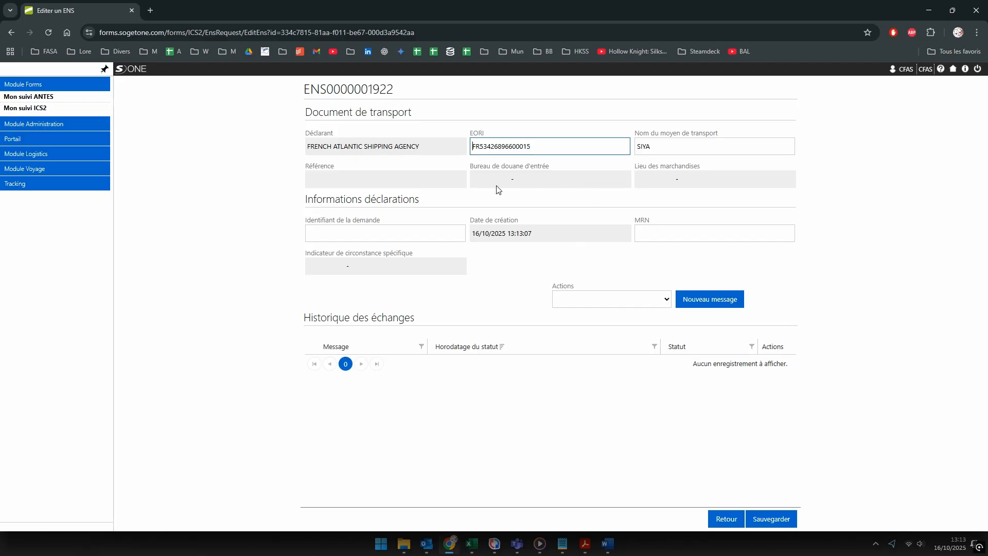
left_click(603, 302)
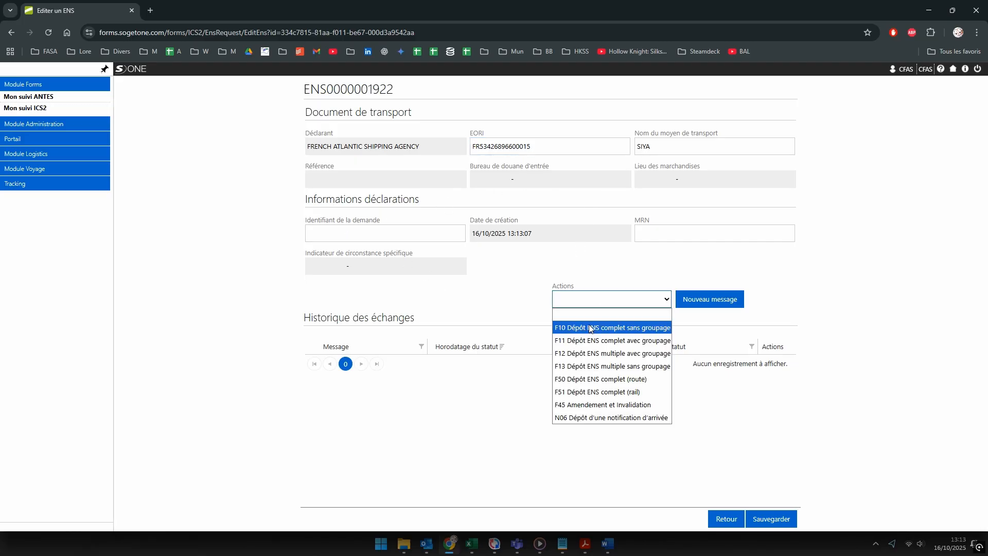
left_click(612, 329)
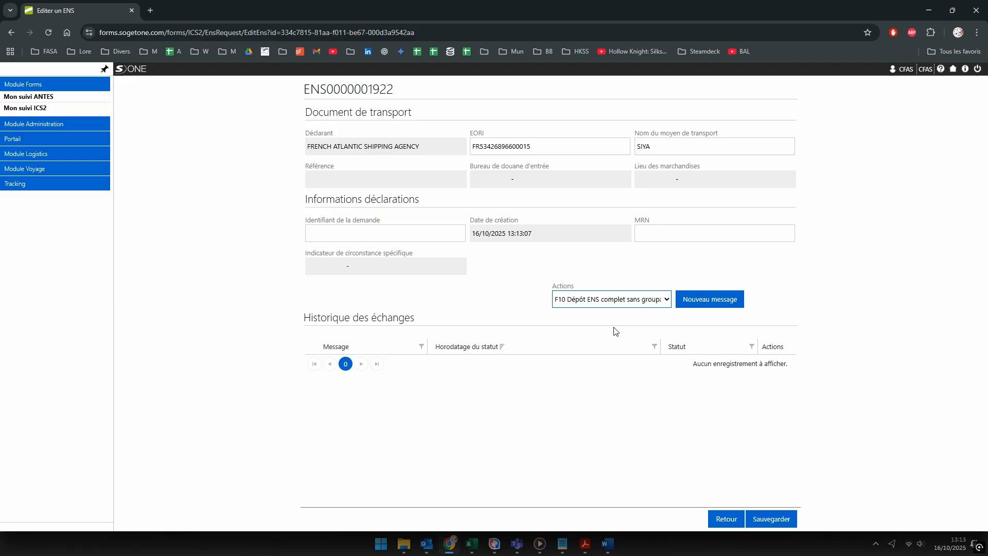
left_click(698, 304)
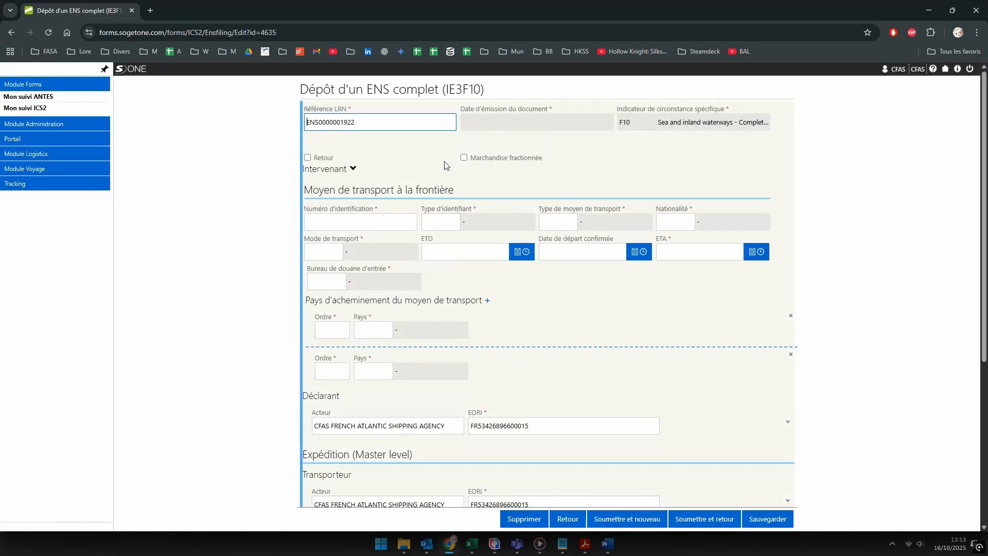
Step: Enter IMO in the identification number field, check the manifest, and open a new tab with FASA bookmarks
left_click(334, 226)
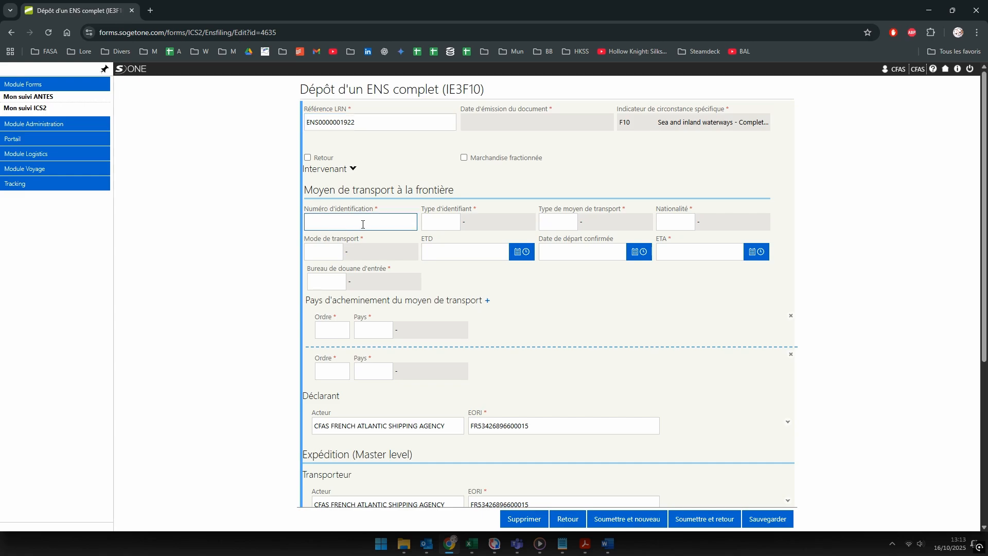
type("IMO")
key("alt+Tab")
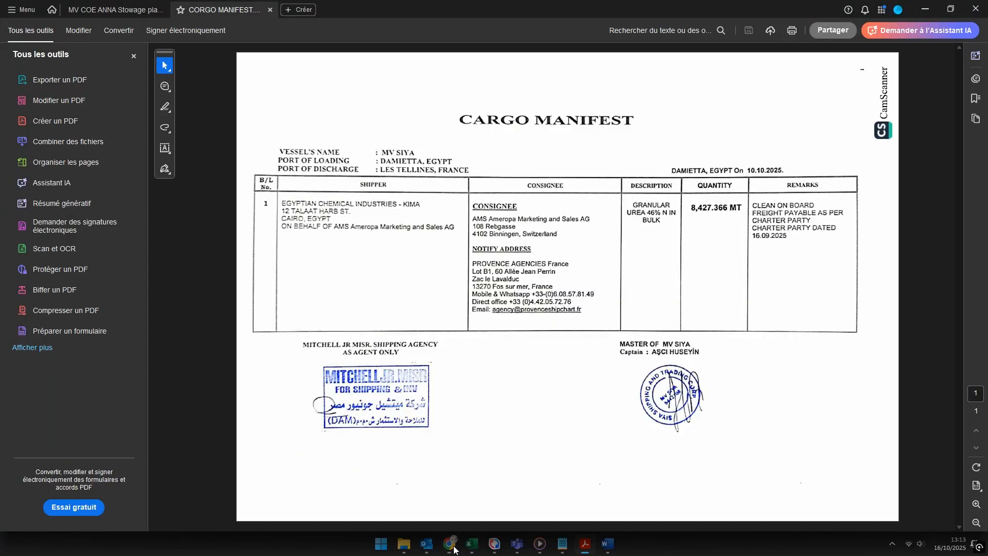
key("alt+Tab")
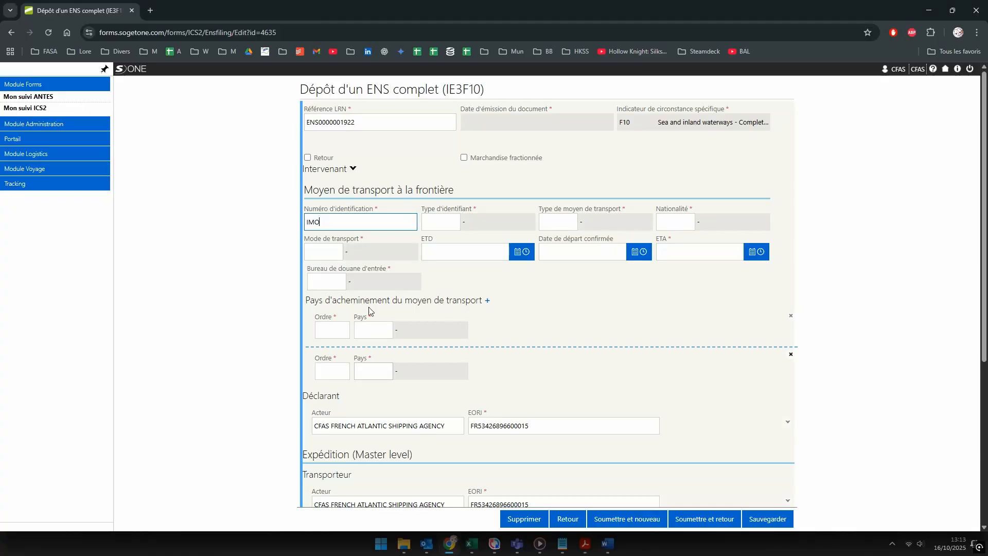
left_click(150, 10)
left_click(49, 52)
Step: Search MarineTraffic for SIYA and open the general cargo ship's details
scroll(85, 334, "down", 3)
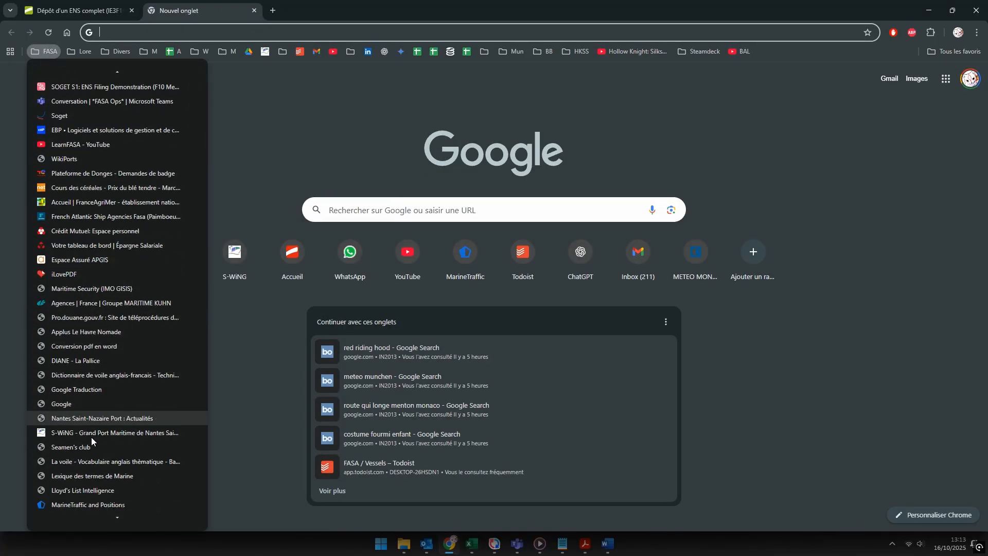
left_click(88, 504)
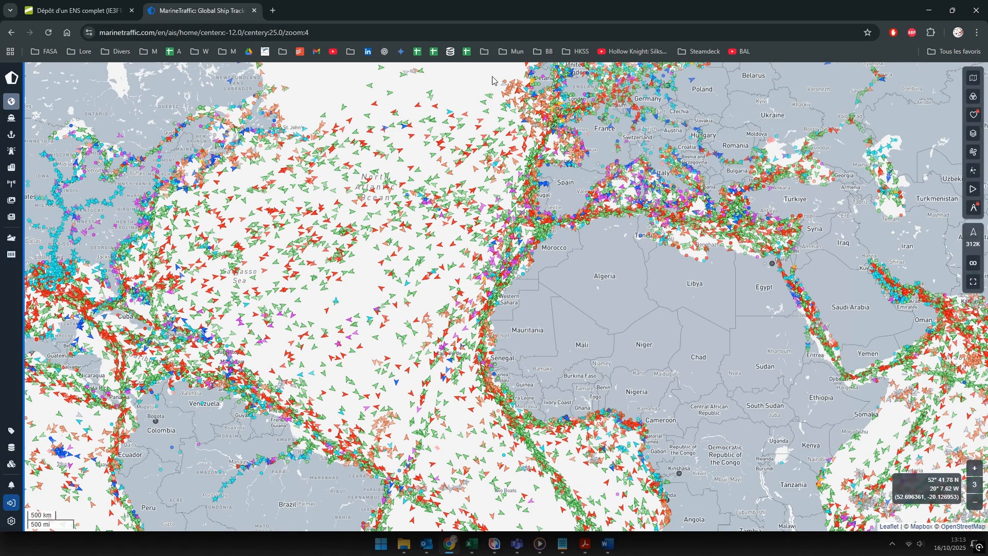
left_click(454, 81)
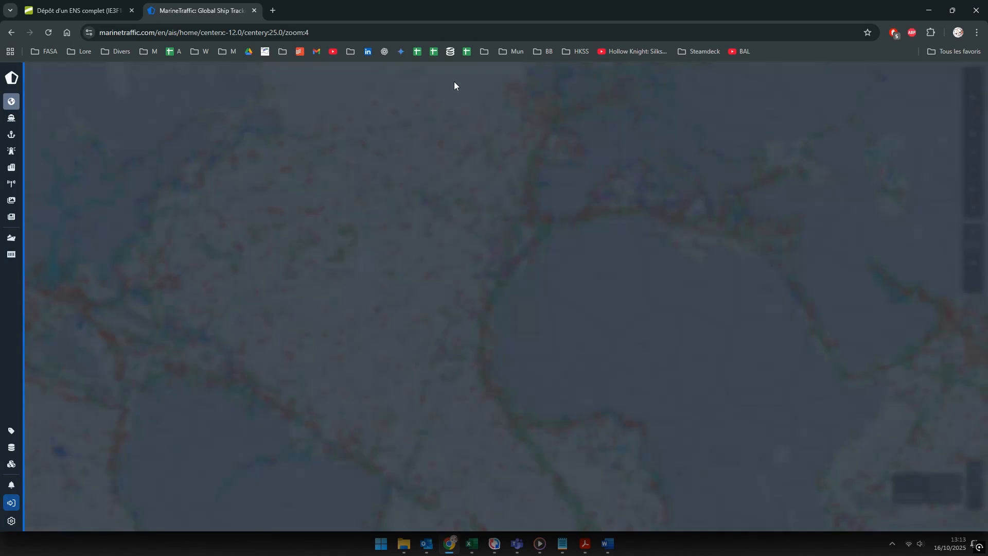
type("siya")
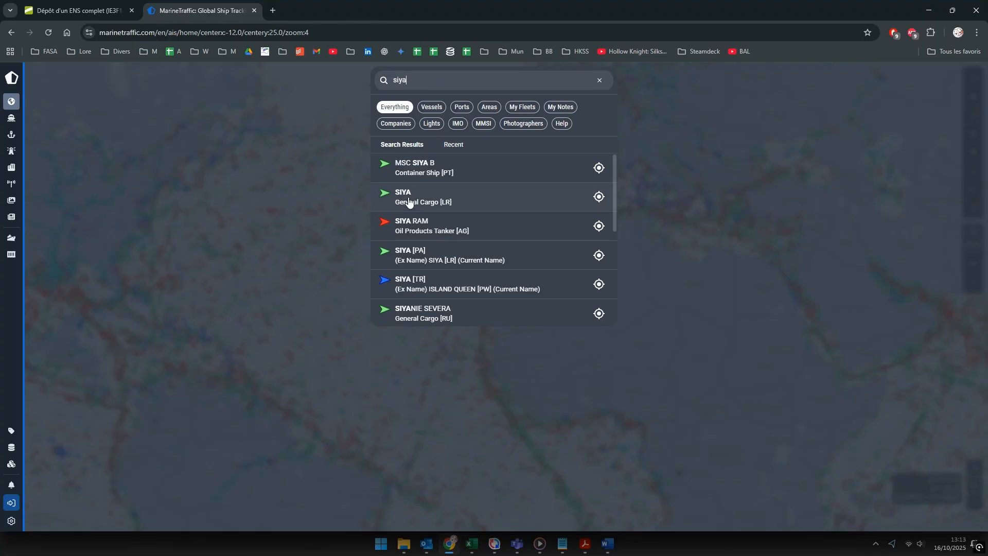
left_click(409, 200)
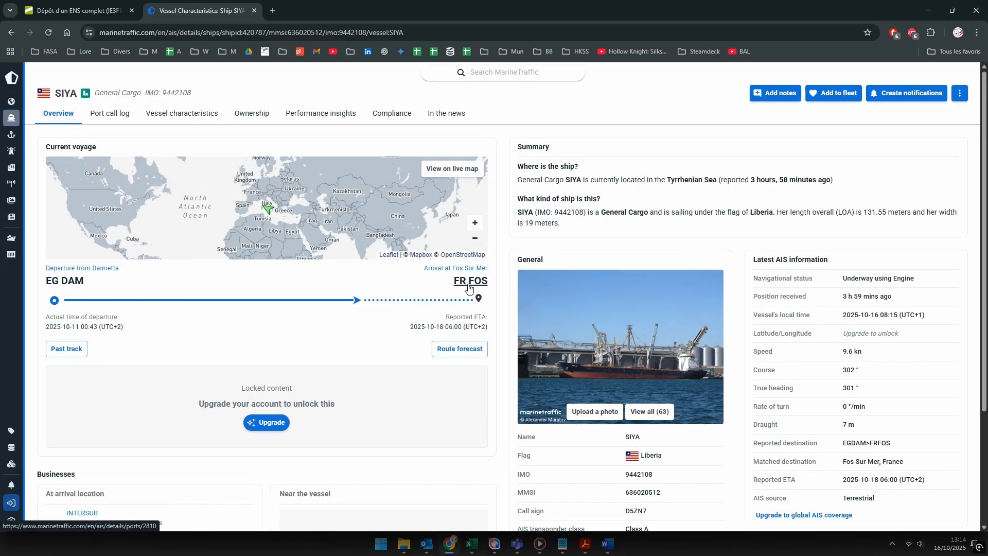
Step: Copy SIYA's IMO number 9442108 from the Overview and return to the filing form
left_click(110, 119)
left_click(172, 116)
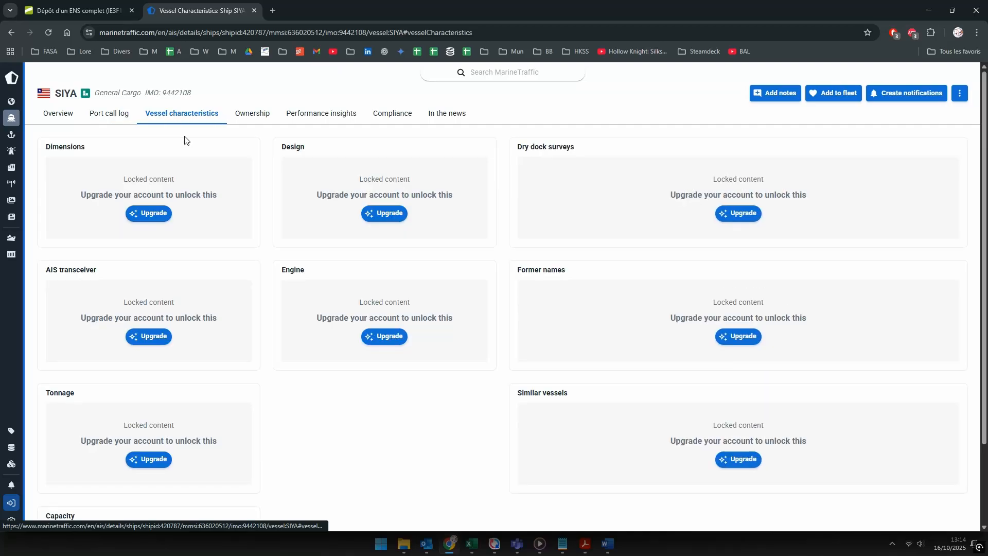
left_click(61, 115)
scroll(622, 347, "down", 3)
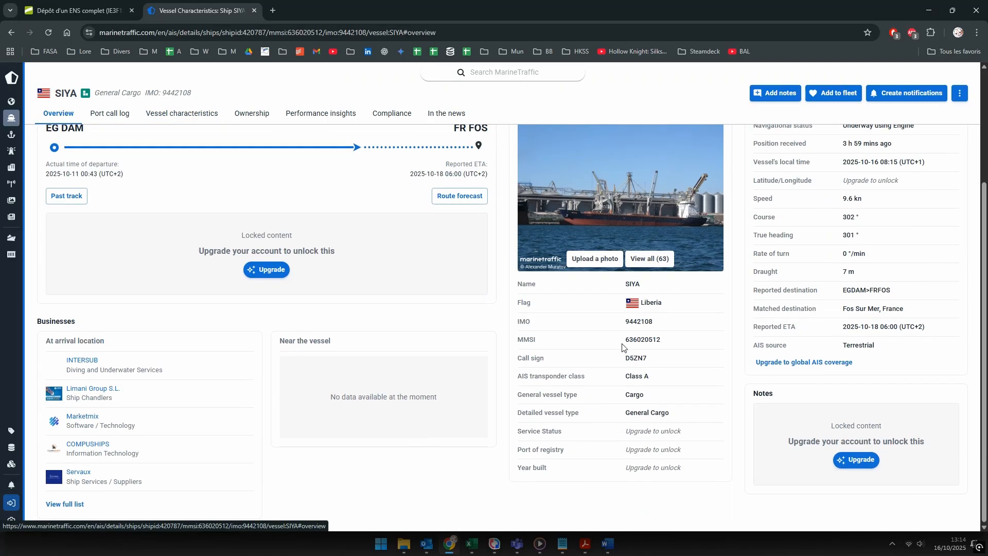
left_click_drag(662, 325, 629, 327)
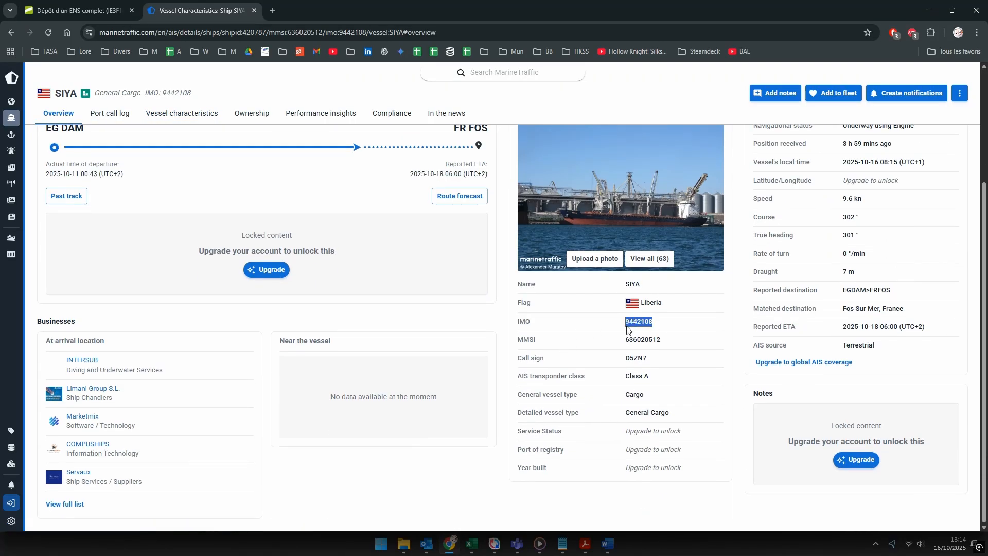
left_click(90, 13)
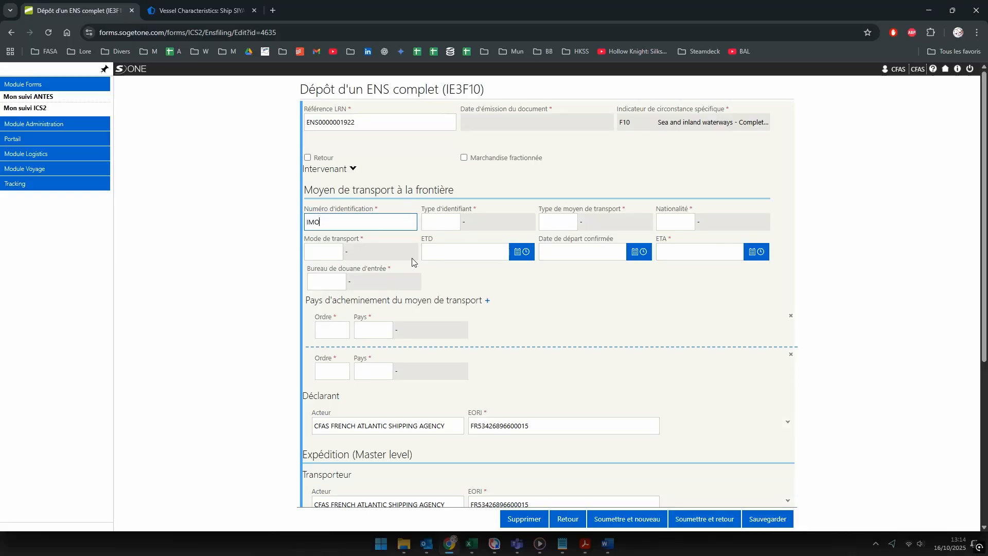
Step: Set identification number IMO9442108, identifier type 10 and transport type Bulk carrier
type("9442108")
left_click(442, 224)
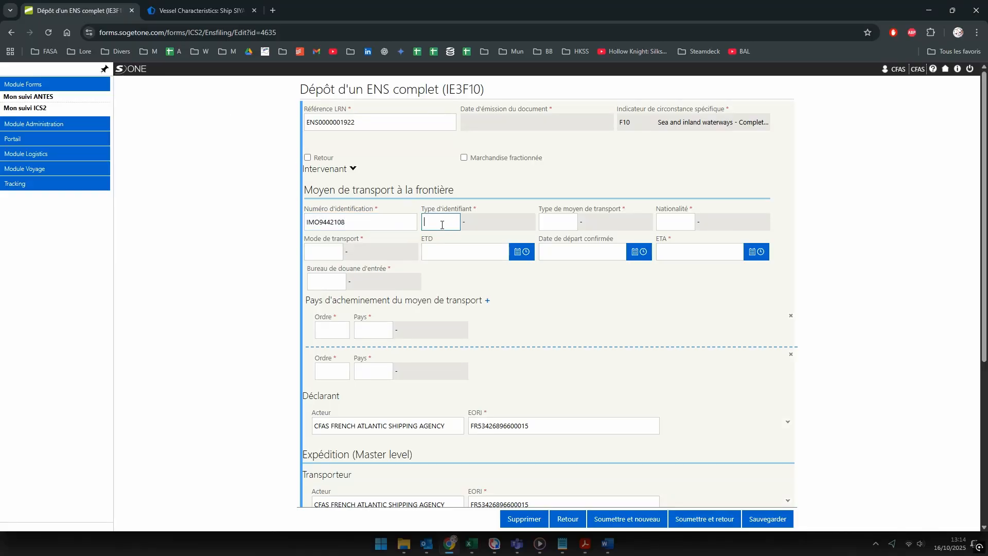
type("10")
left_click(484, 250)
left_click(560, 220)
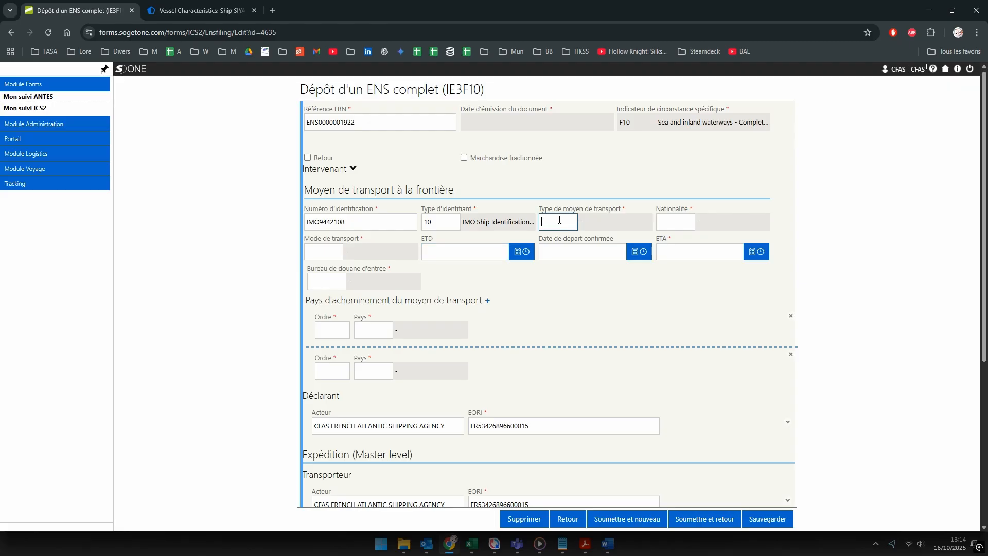
type("bulk")
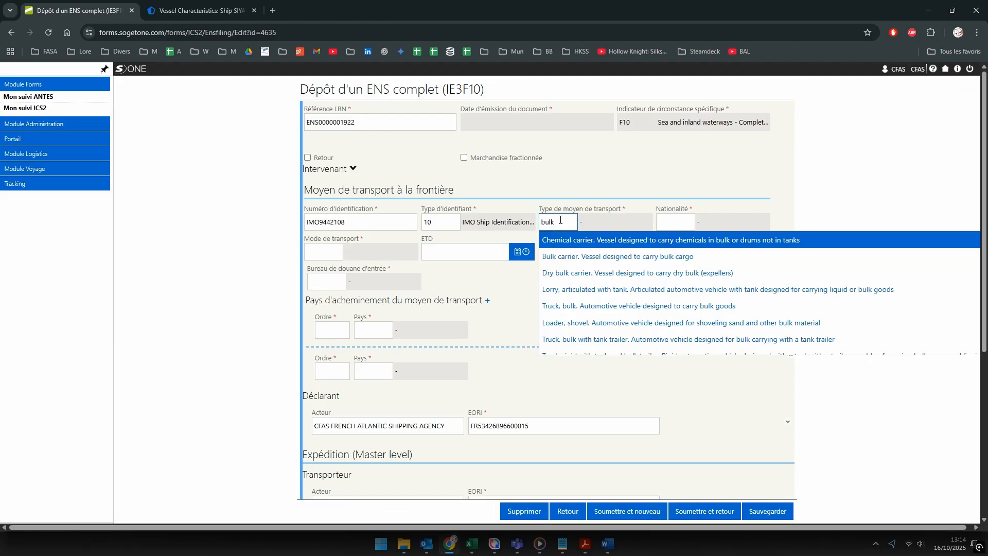
left_click(607, 260)
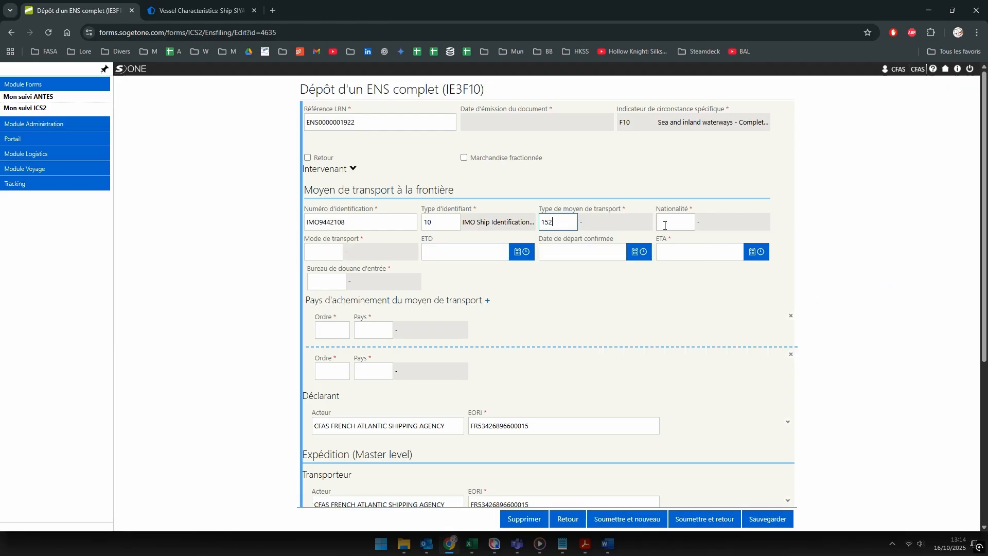
Step: Set nationality LR Liberia and transport mode 1 - Maritime transport
left_click(205, 10)
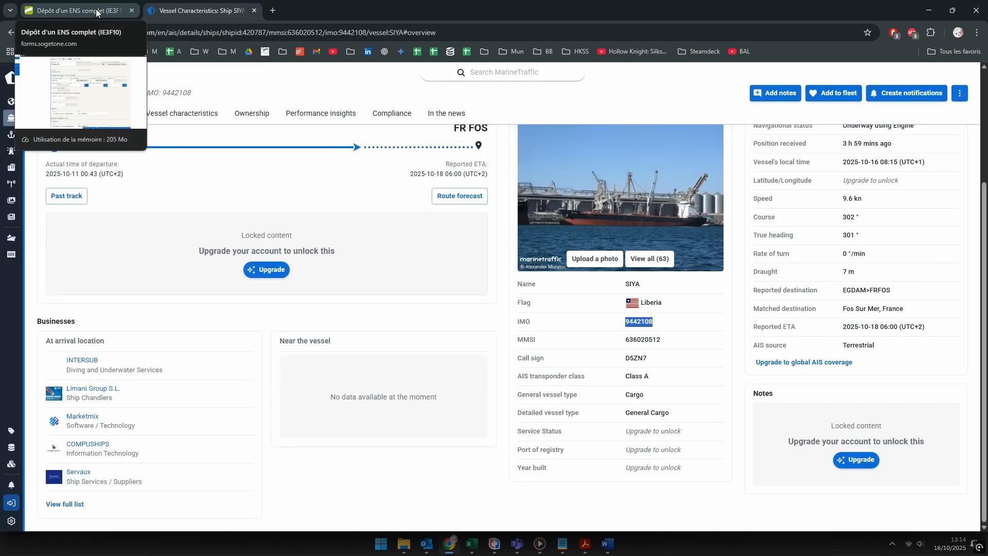
left_click(96, 12)
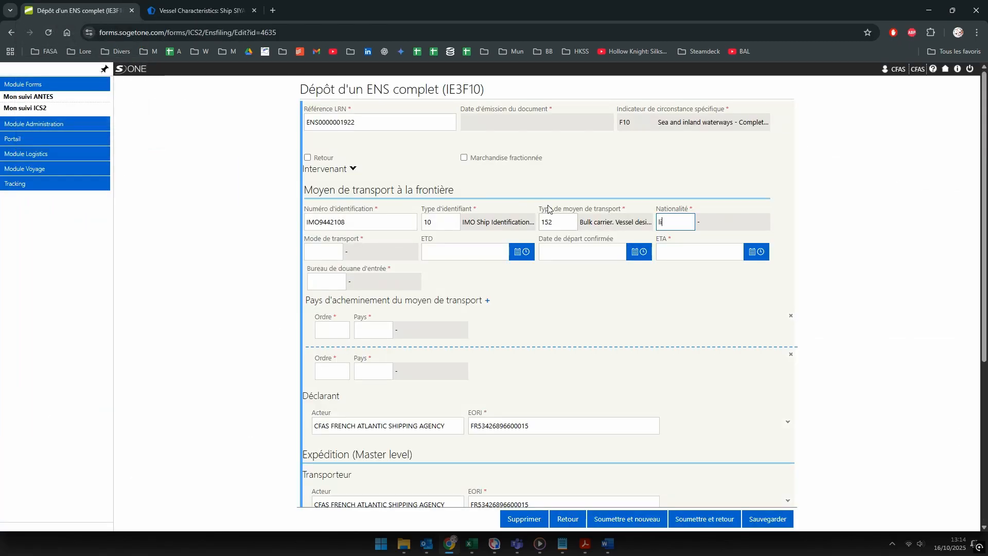
type("r")
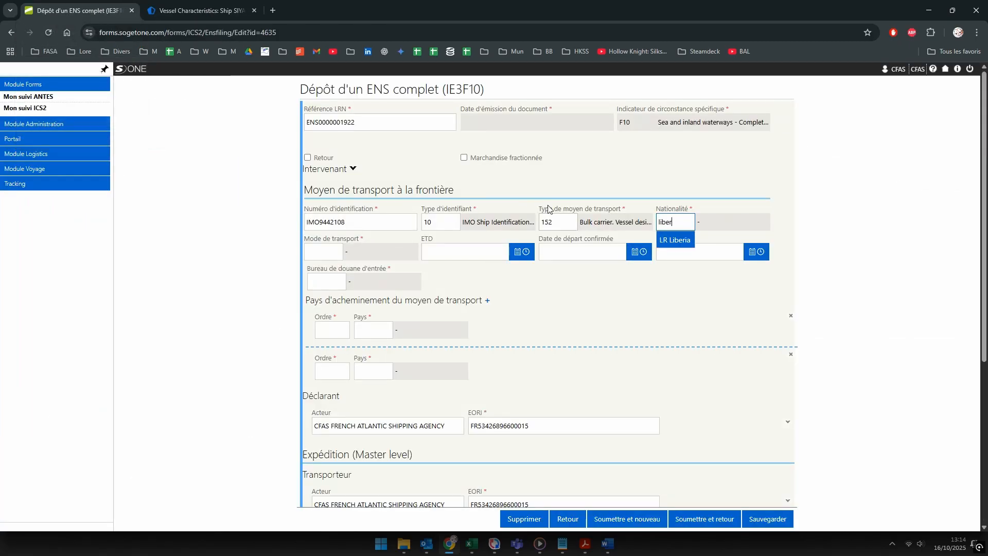
left_click(669, 247)
left_click(319, 253)
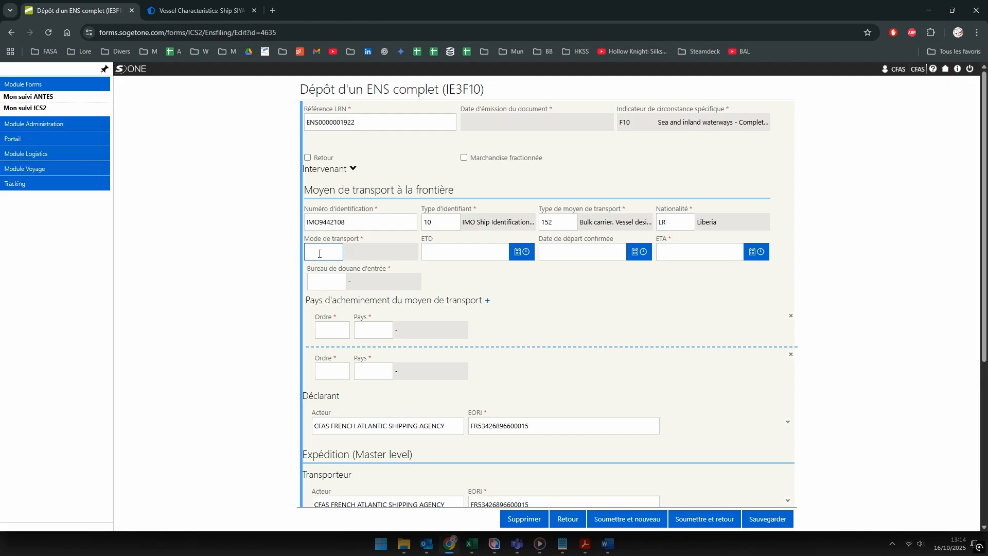
type("mar")
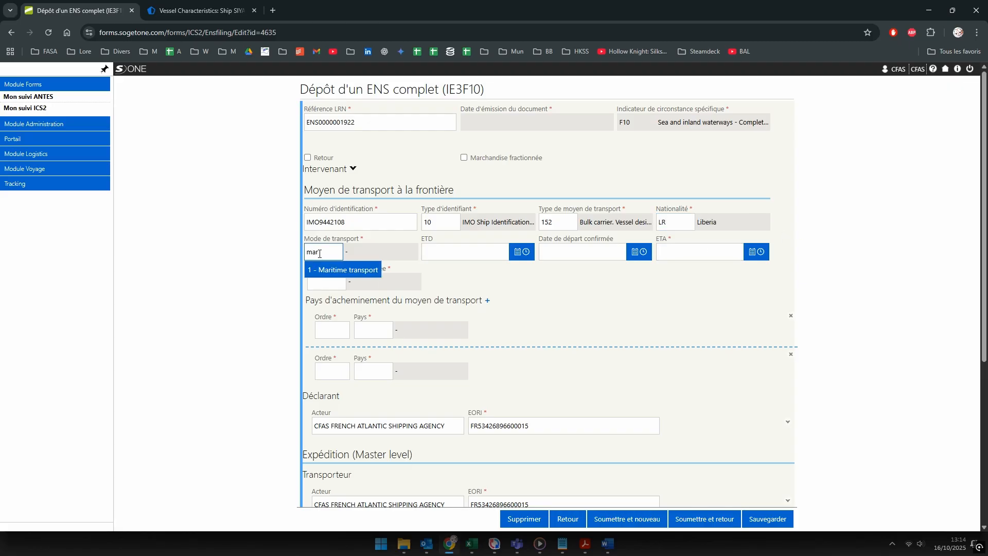
key("Tab")
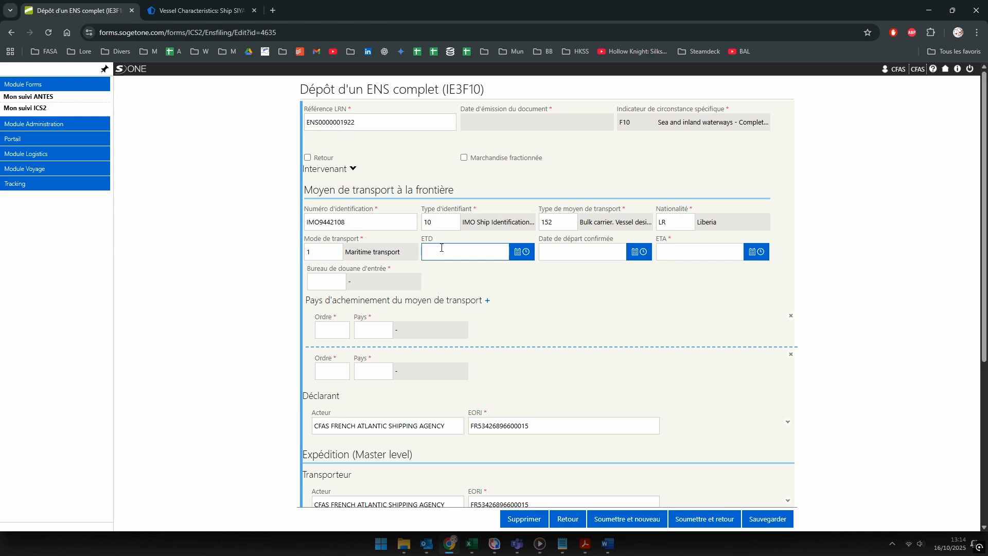
left_click(596, 254)
left_click(153, 16)
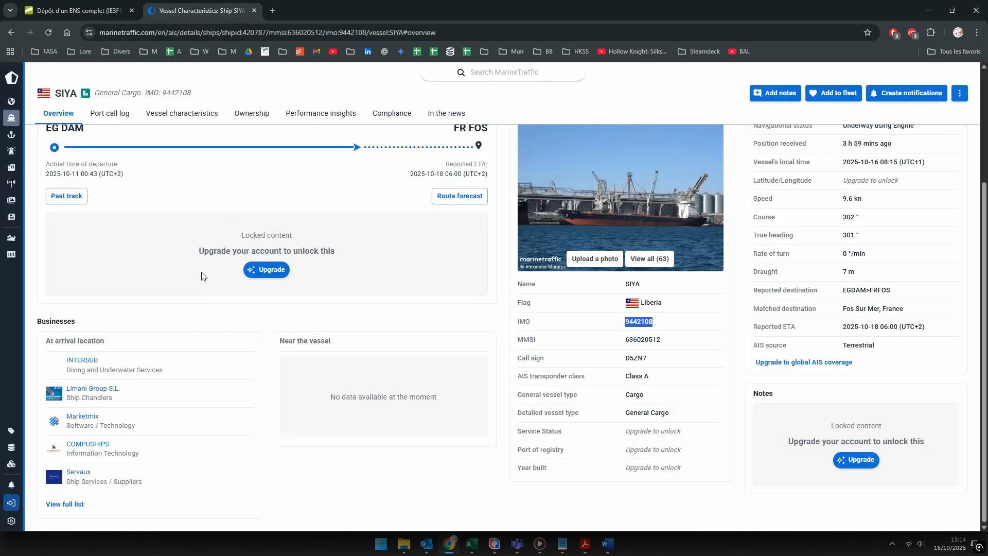
scroll(77, 206, "up", 2)
left_click_drag(45, 277, 99, 278)
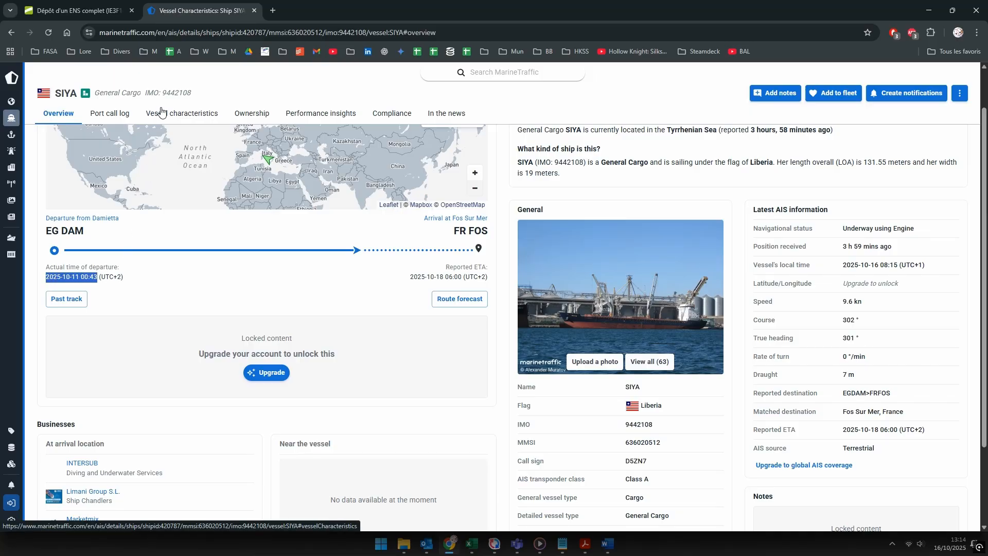
left_click(108, 10)
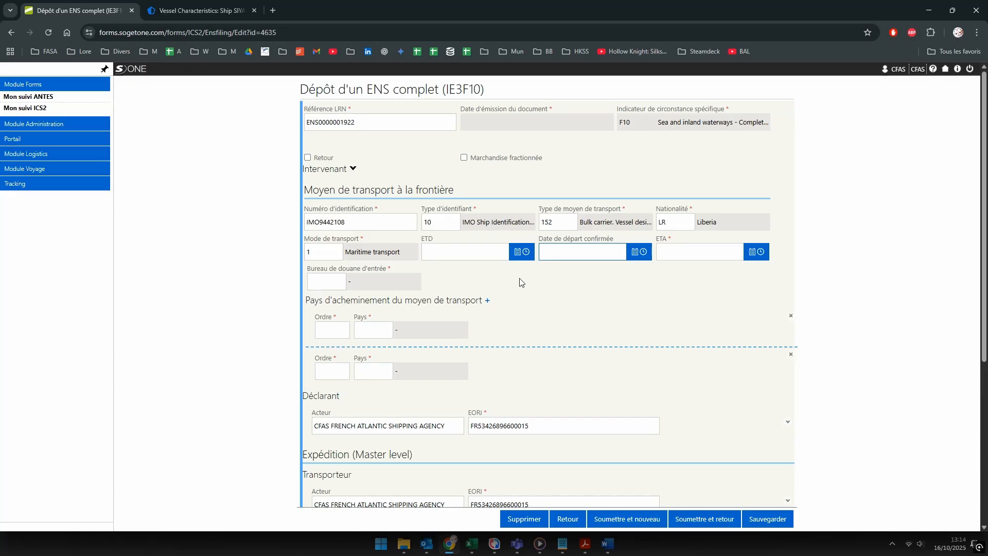
Step: Set departure 11/10/2025 13:14, ETA 18/10/2025 12:00 and entry office FR003680 at Fos
type("11/10/2")
key("Tab")
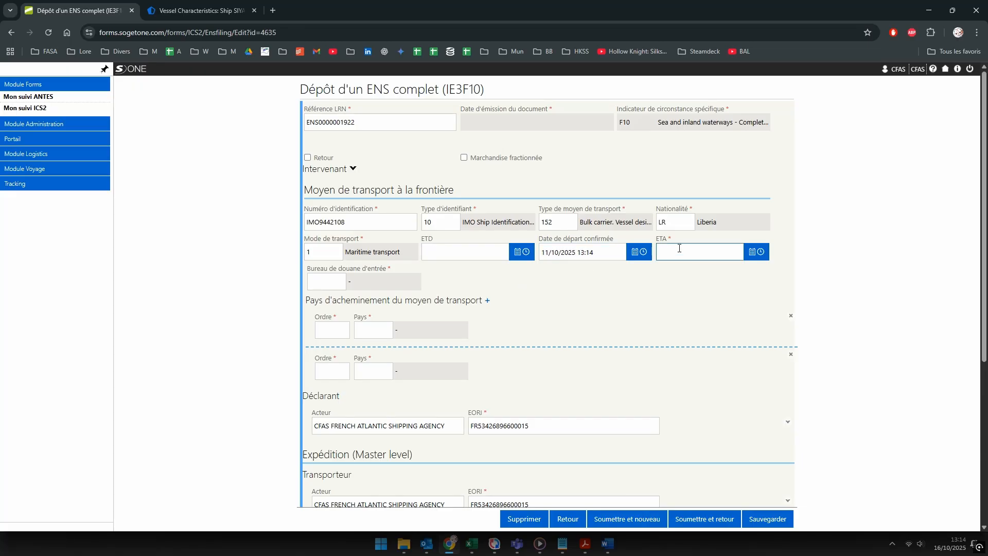
type("18/10/2025 12:00")
left_click(318, 281)
type("fr00")
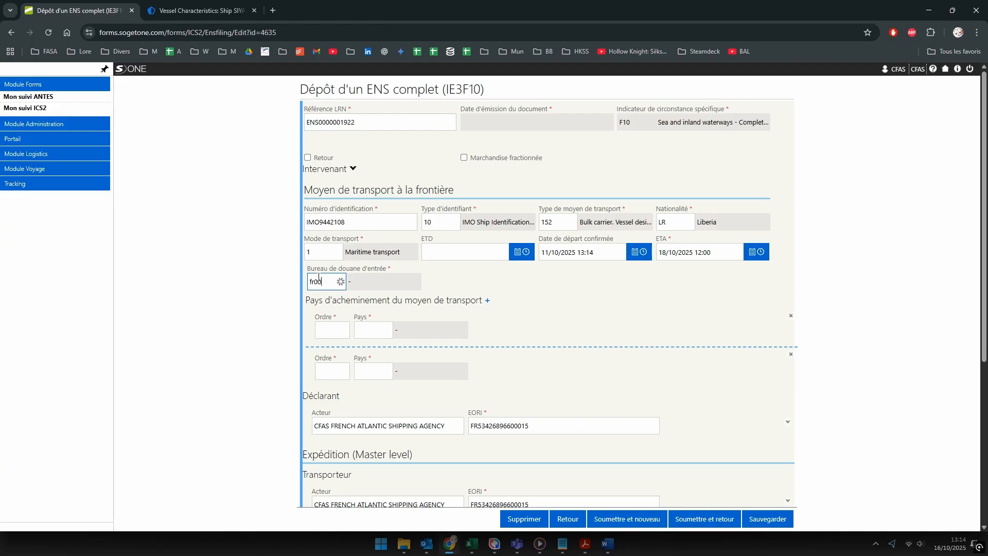
type("3680")
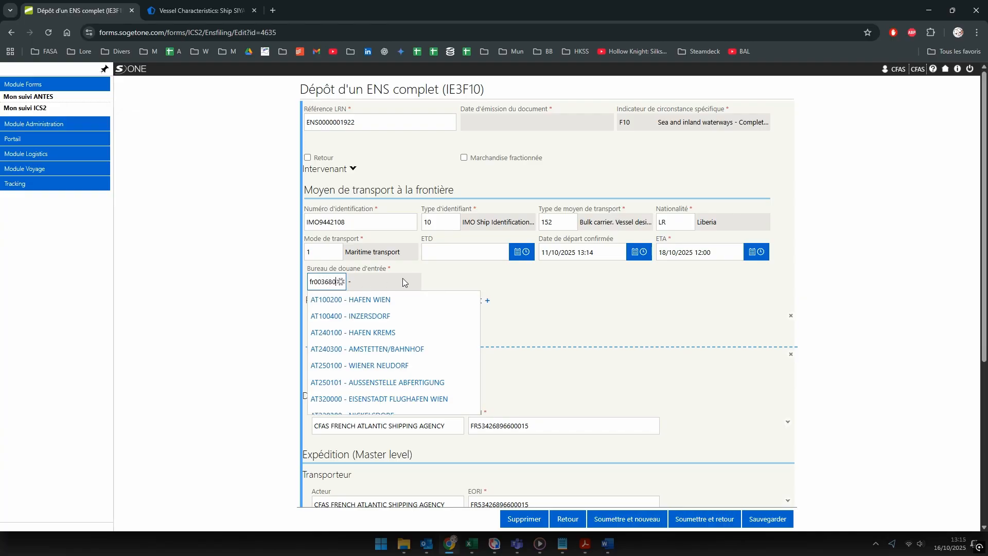
left_click(335, 298)
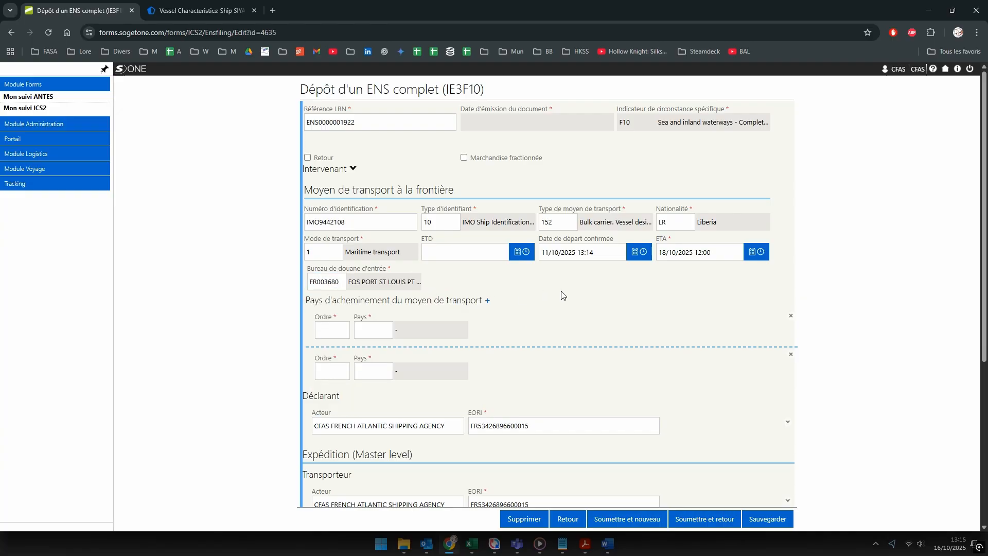
Step: Add routing countries 1 EG Egypt and 2 FR France
scroll(510, 294, "down", 1)
left_click(339, 278)
type("1")
key("Tab")
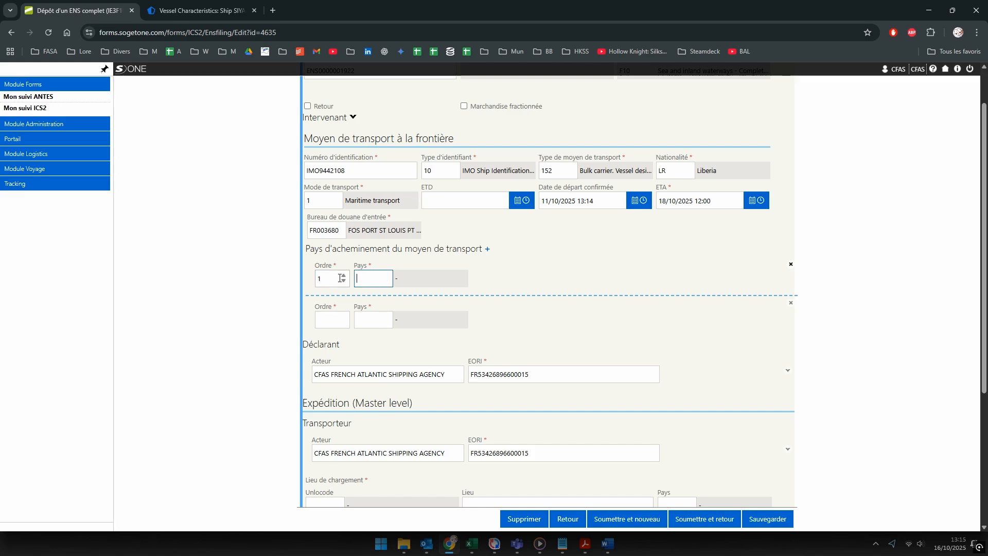
type("EG")
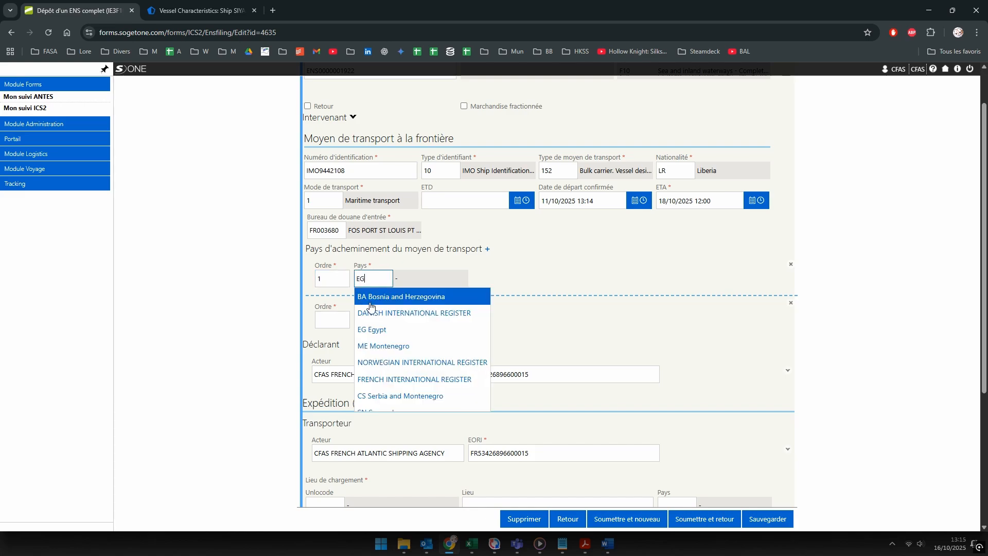
left_click(373, 330)
left_click(328, 322)
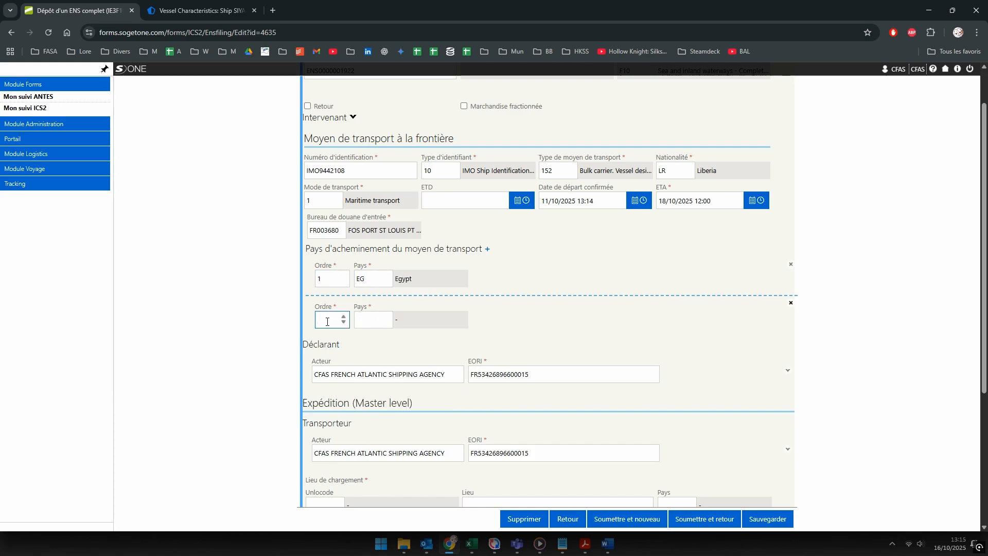
type("2")
key("Tab")
type("fra")
left_click(370, 339)
scroll(571, 280, "down", 4)
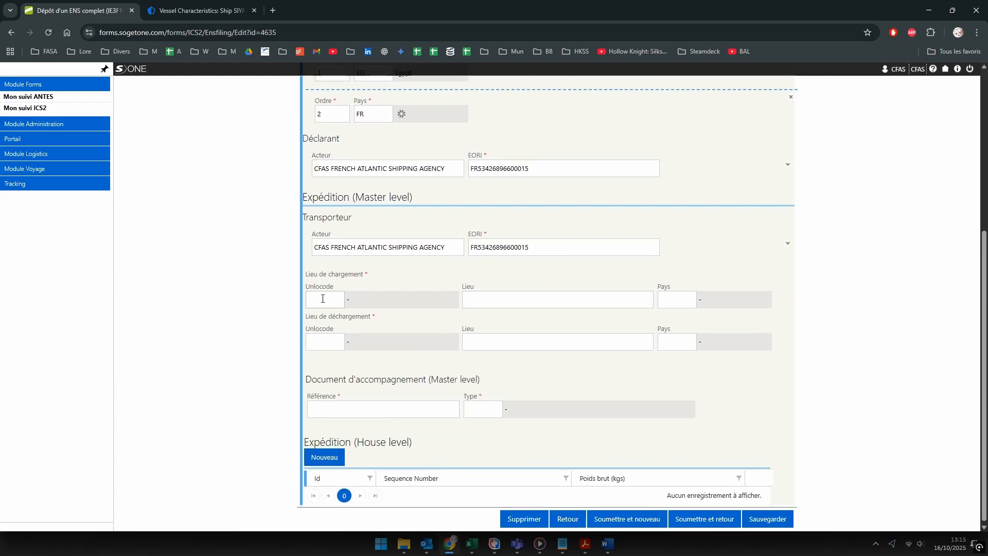
scroll(458, 262, "up", 2)
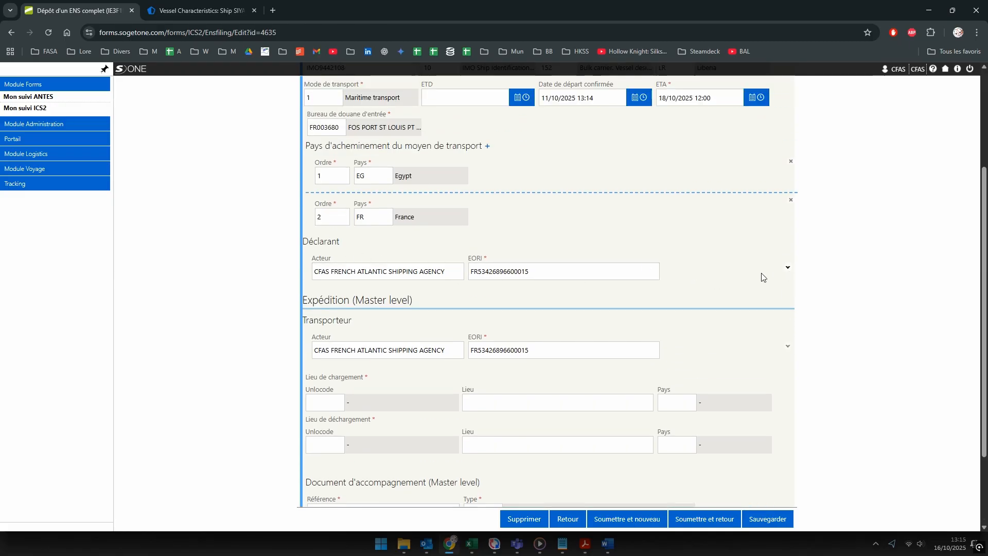
Step: Expand the declarant's name and address and type the shipping agency's name
left_click(787, 270)
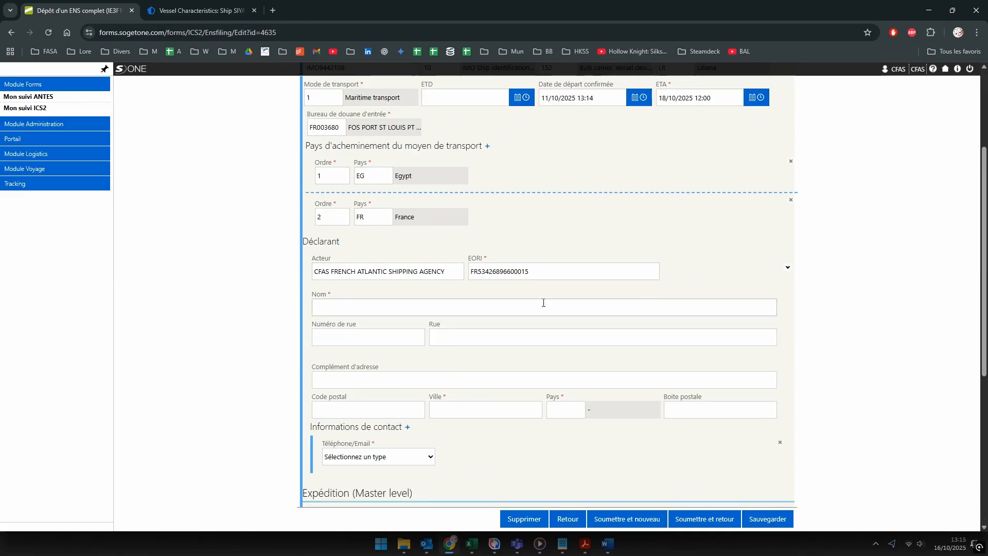
left_click(337, 308)
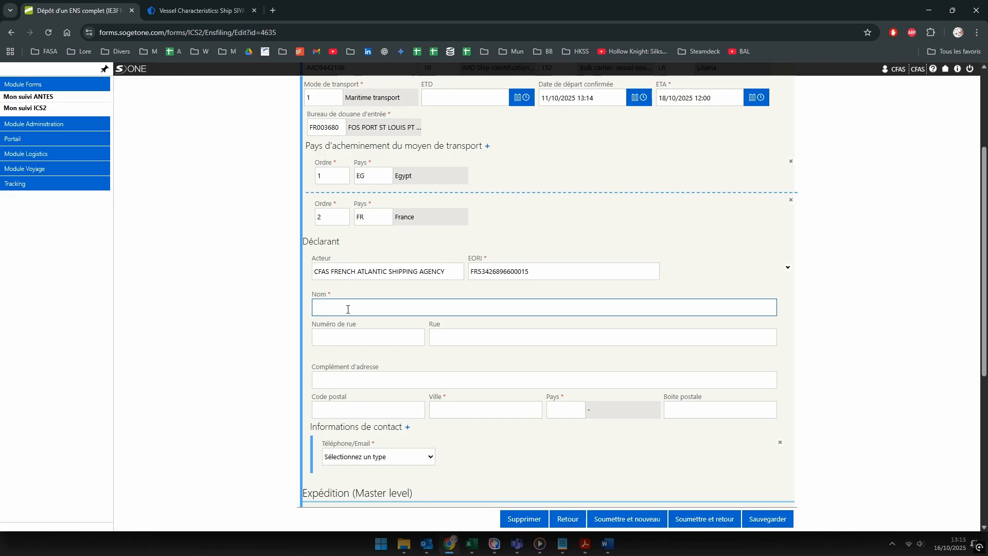
type("FRENCH ATLANTIC SHIP AGEN")
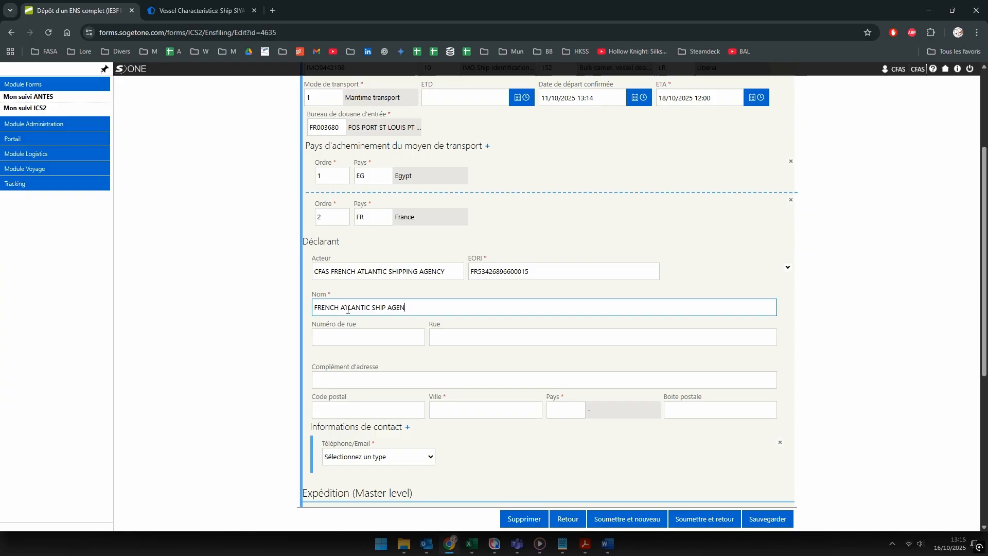
type("IIES")
key("Tab")
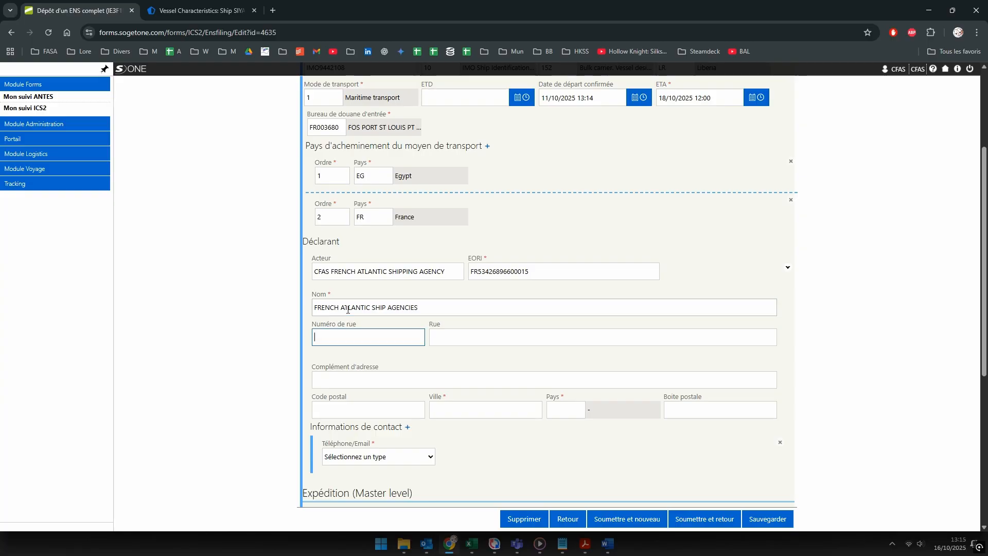
type("24")
key("Tab")
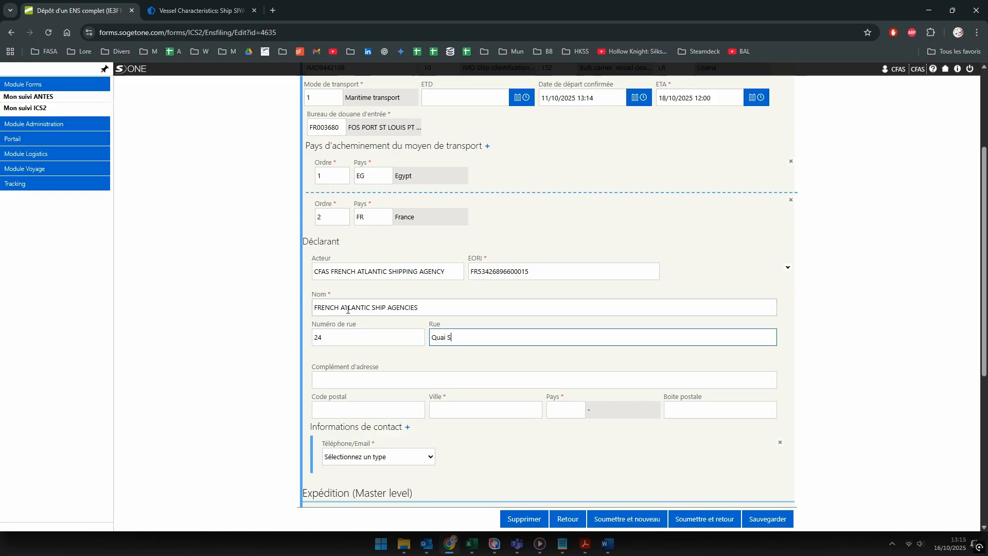
type("Quai Sadi Carnot")
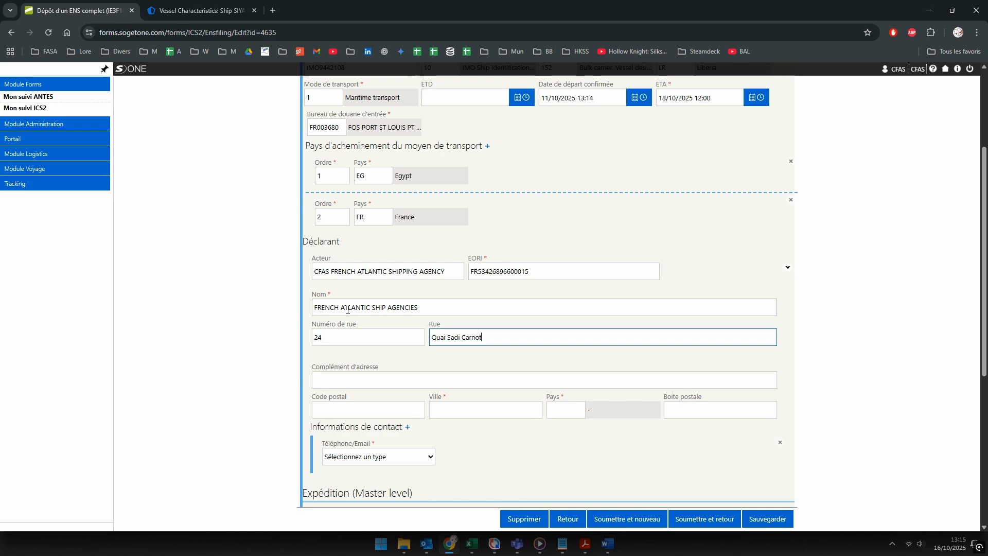
key("Tab")
key("Tab")
type("560")
key("Tab")
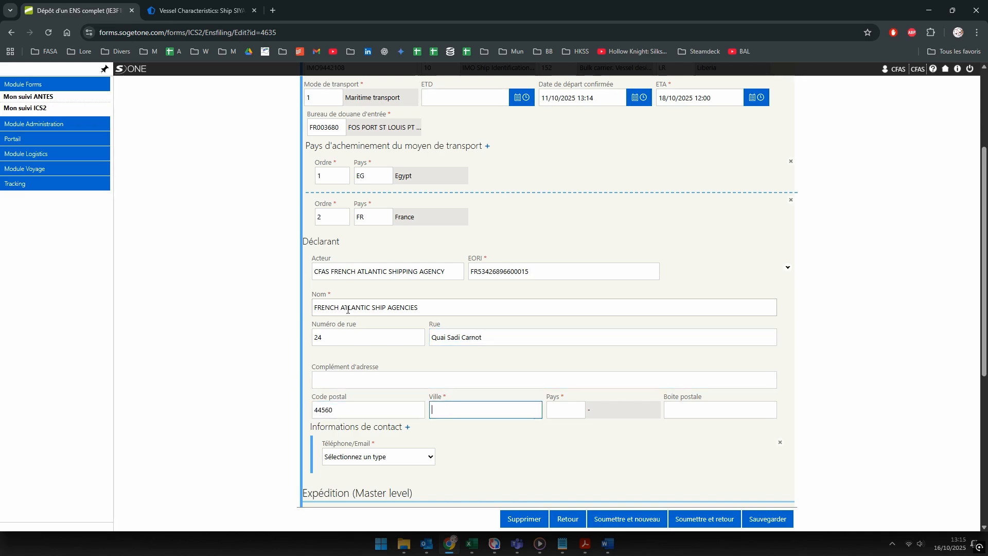
type("PAIMBOEUF")
key("Tab")
type("FR")
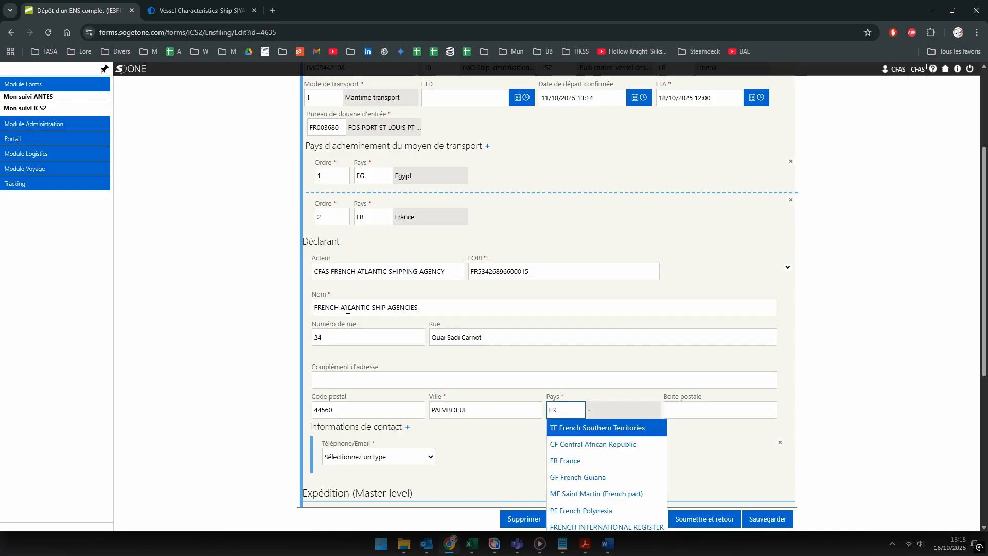
left_click(554, 459)
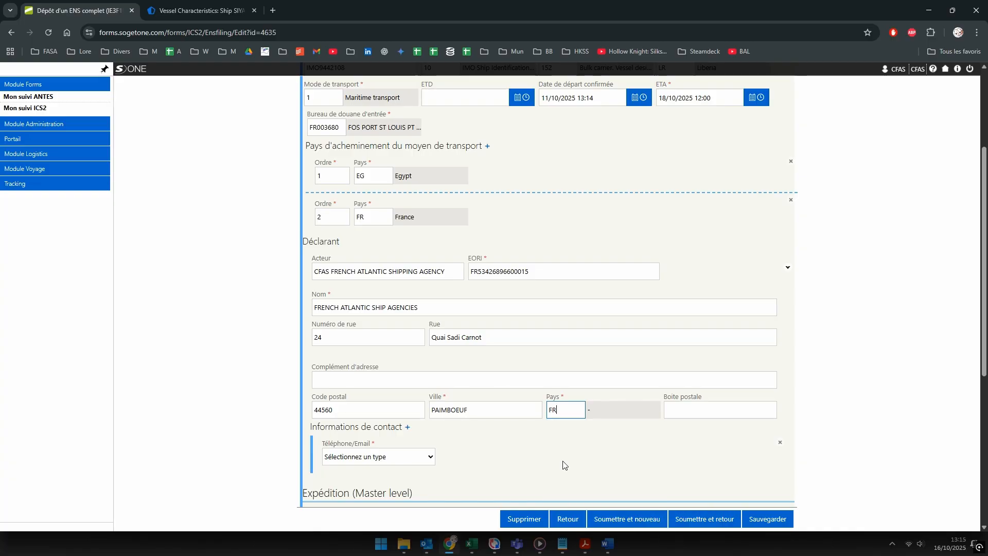
Step: Add an Email contact with the agency's e-mail address and expand the carrier's details
left_click(393, 462)
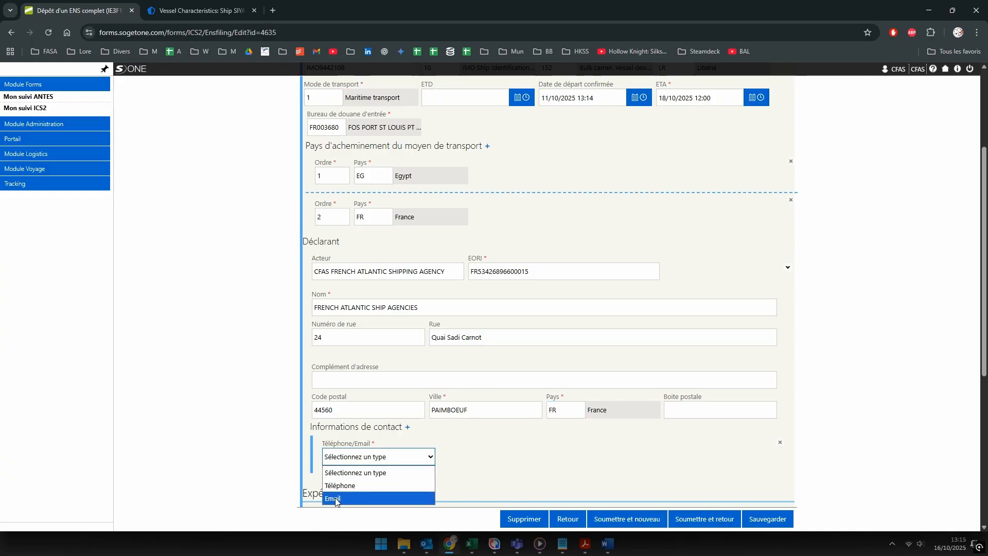
left_click(381, 498)
left_click(459, 458)
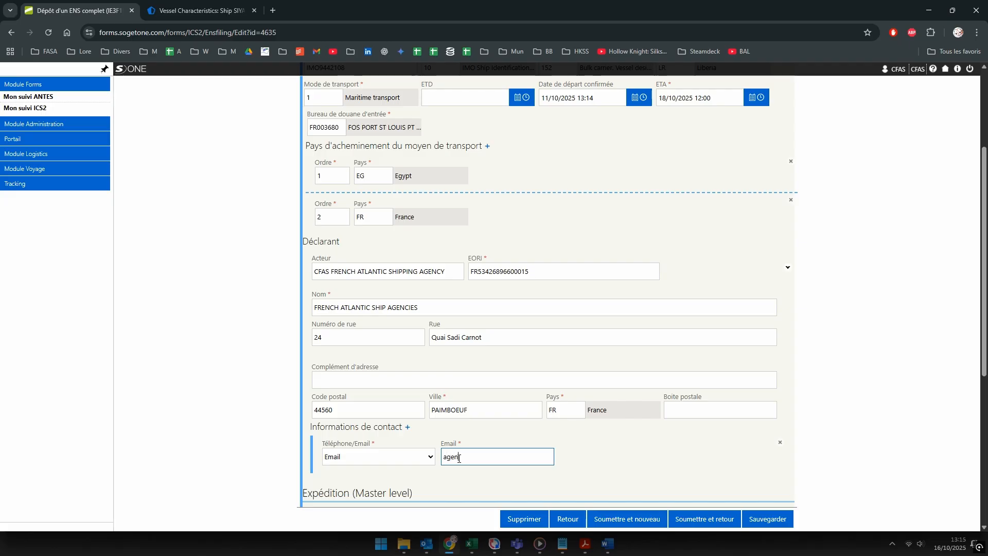
scroll(580, 402, "down", 4)
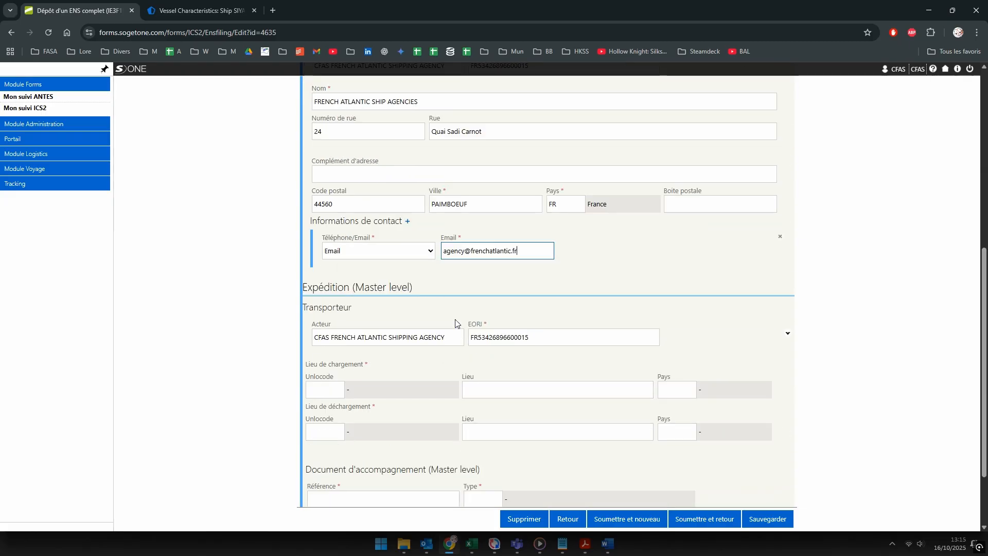
scroll(744, 246, "down", 2)
left_click(787, 242)
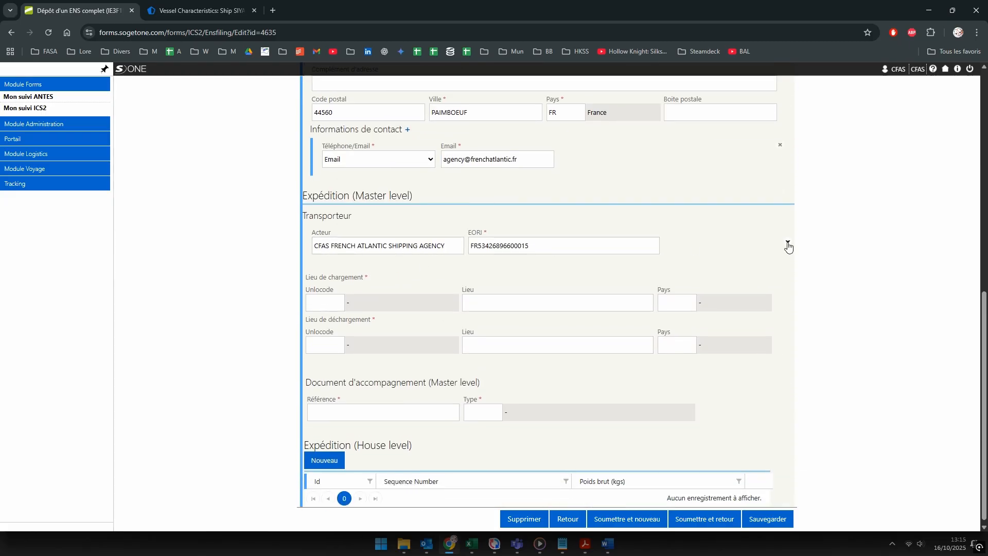
left_click_drag(312, 216, 341, 214)
left_click(358, 218)
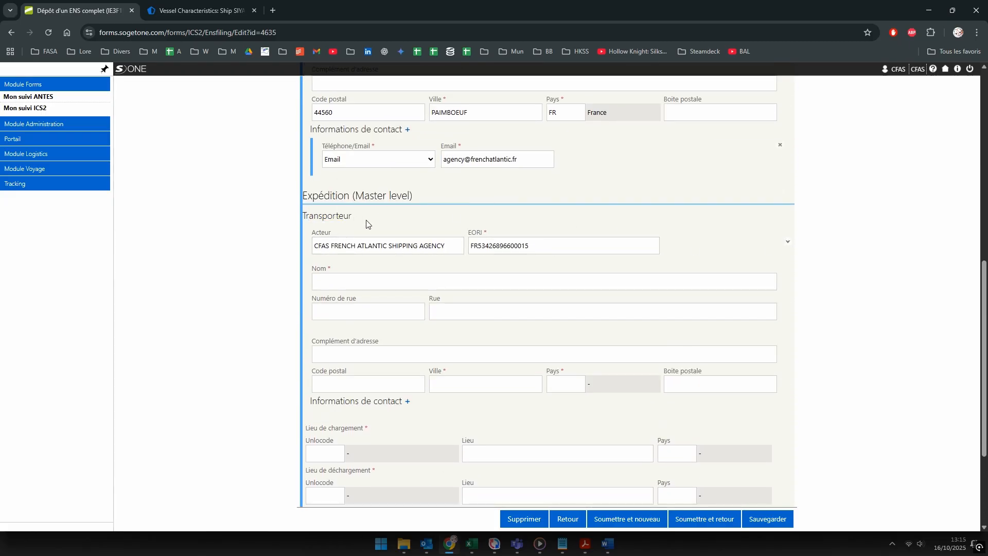
left_click(174, 10)
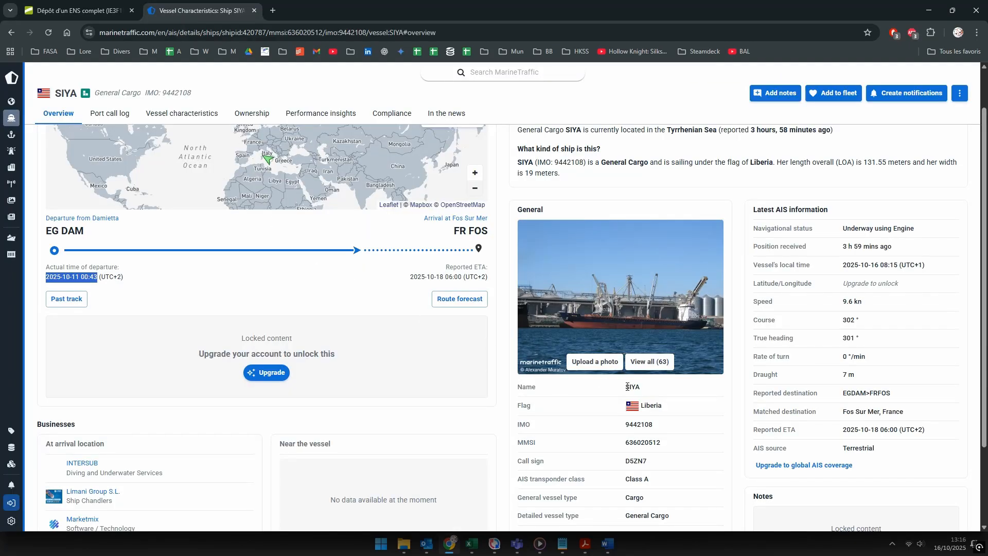
Step: Log in to MarineTraffic with the saved account e-mail and password
scroll(635, 389, "up", 1)
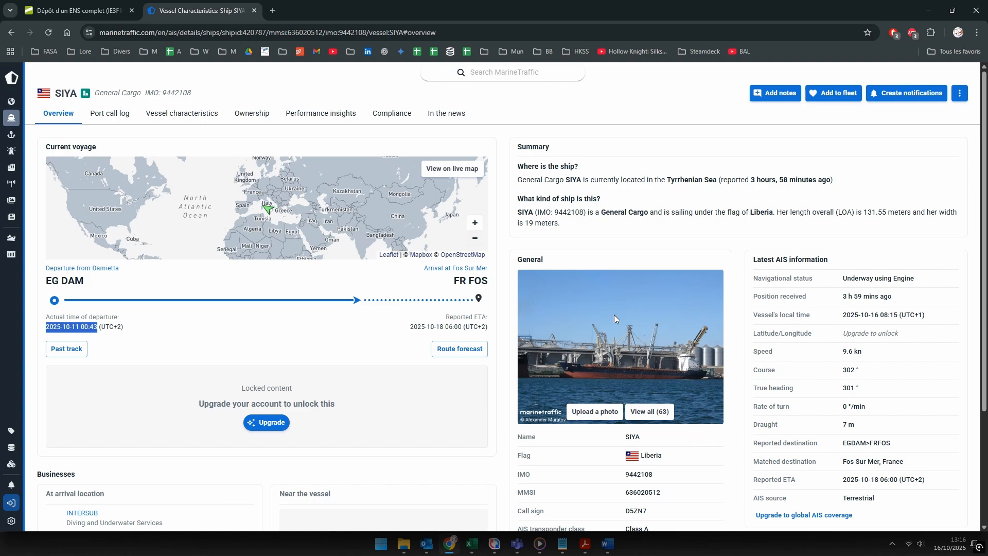
left_click(261, 120)
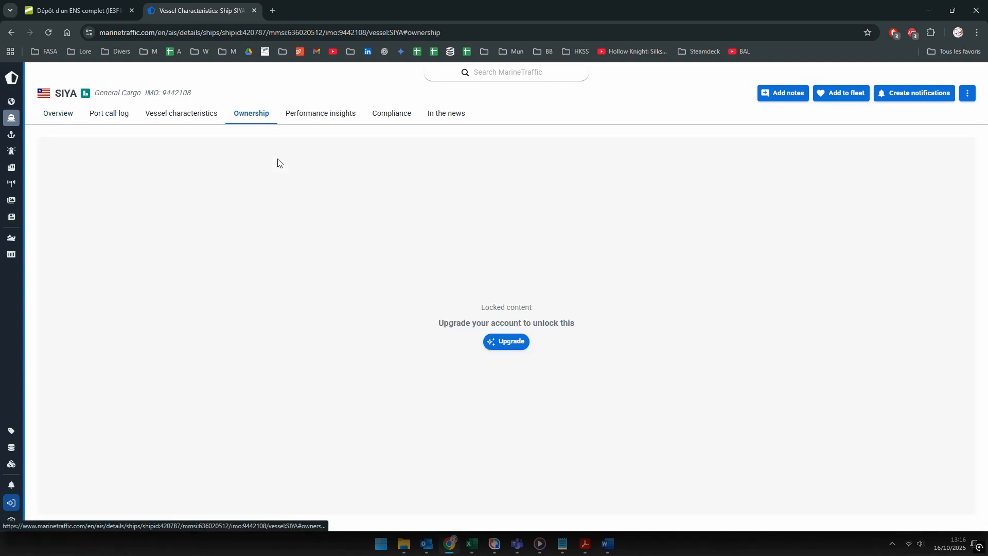
left_click(17, 494)
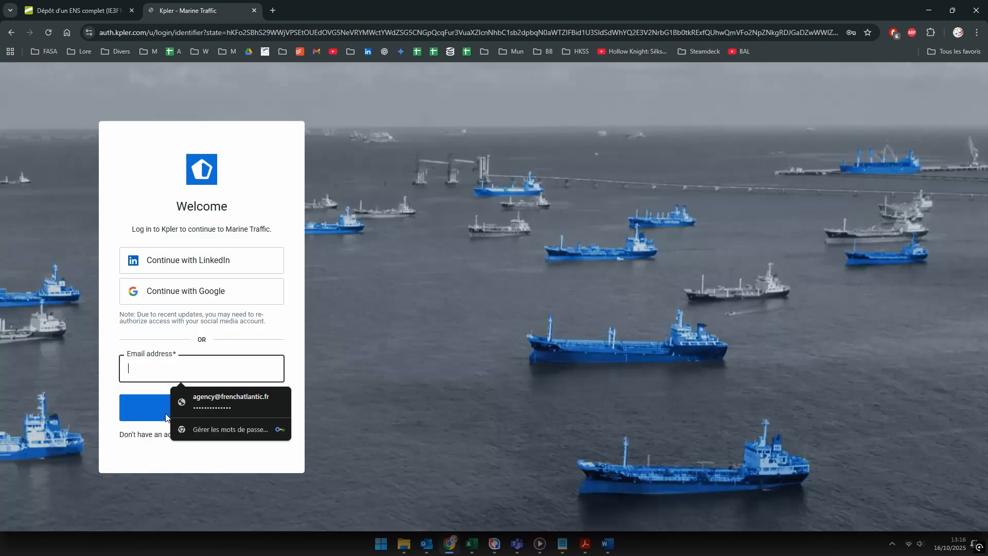
left_click(209, 403)
left_click(200, 418)
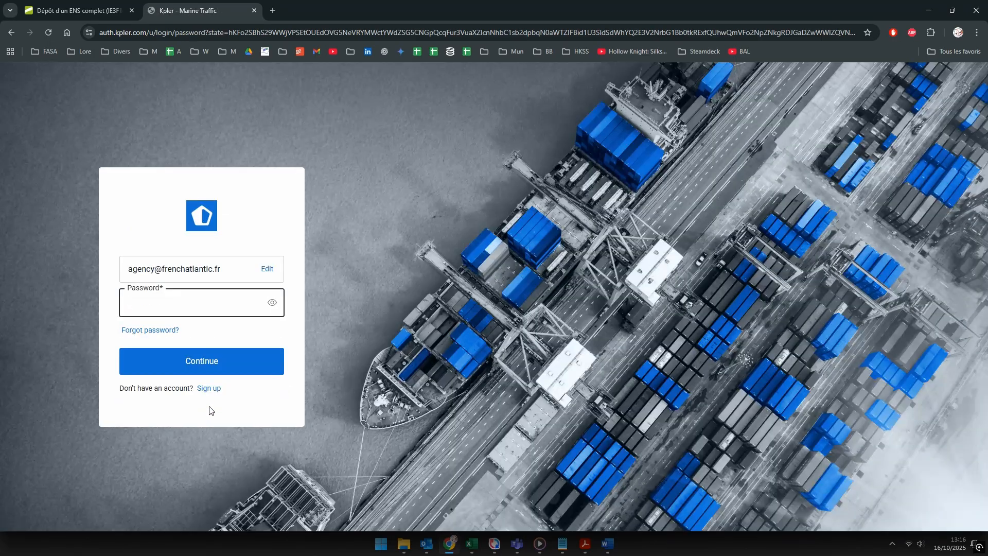
left_click(193, 363)
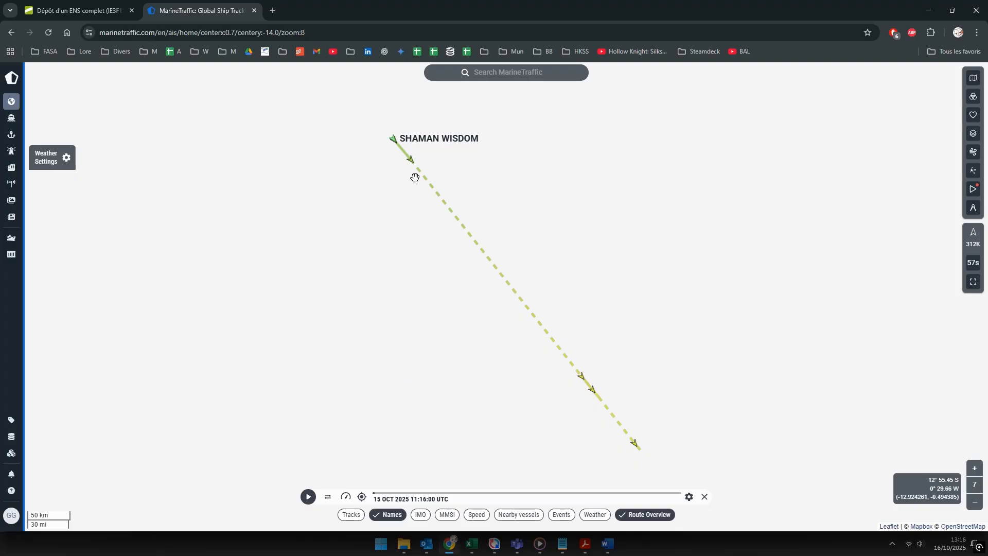
Step: Open SIYA's MarineTraffic page and check its ownership, characteristics and voyage overview
left_click(495, 78)
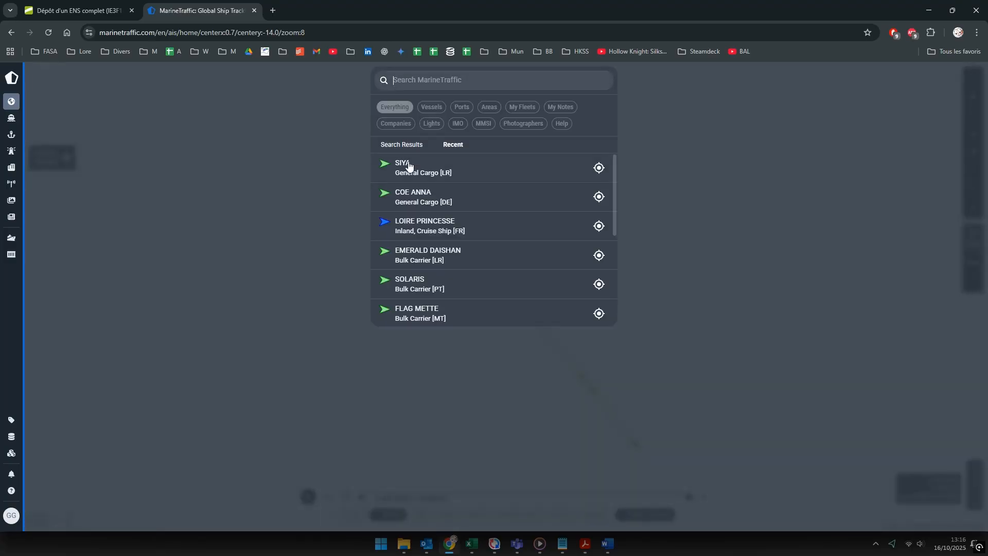
left_click(407, 169)
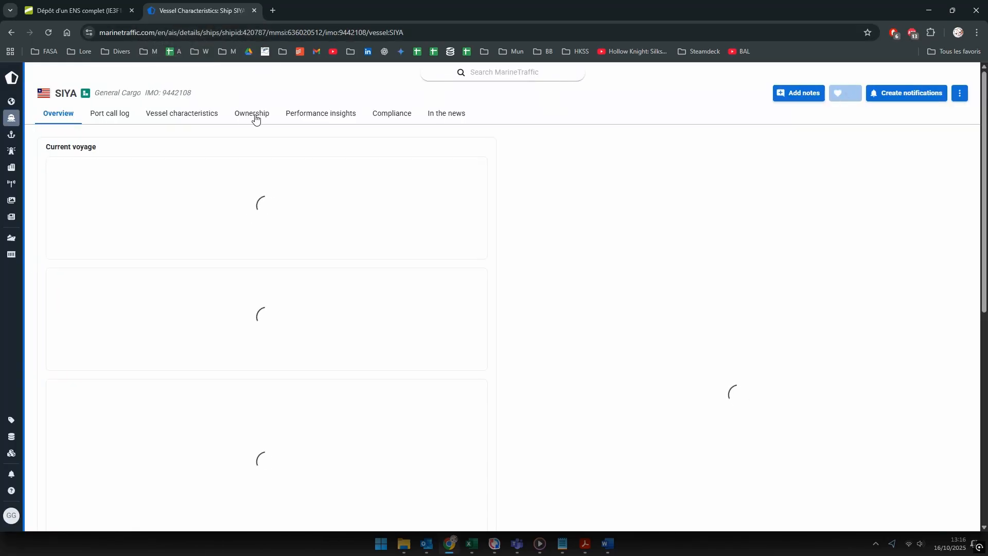
left_click(257, 117)
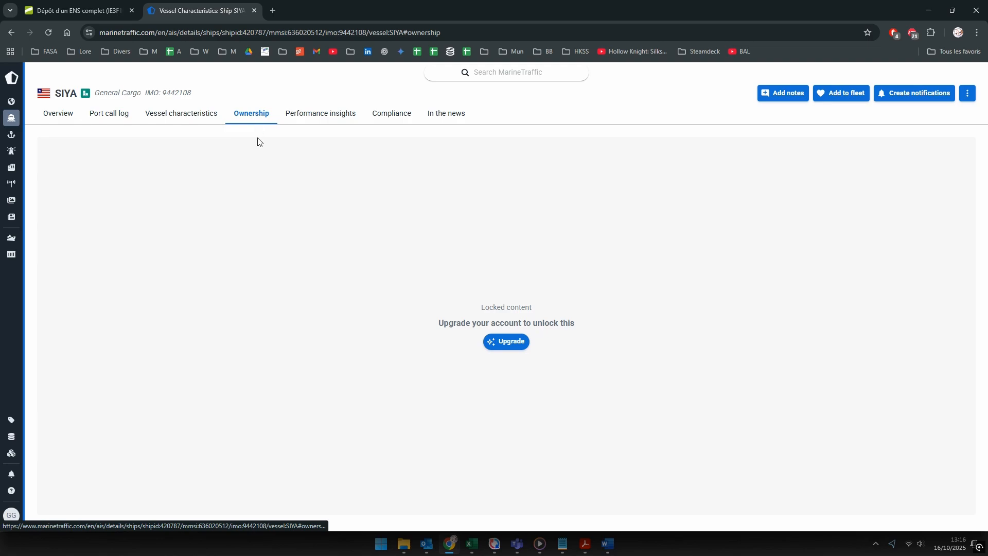
left_click(162, 119)
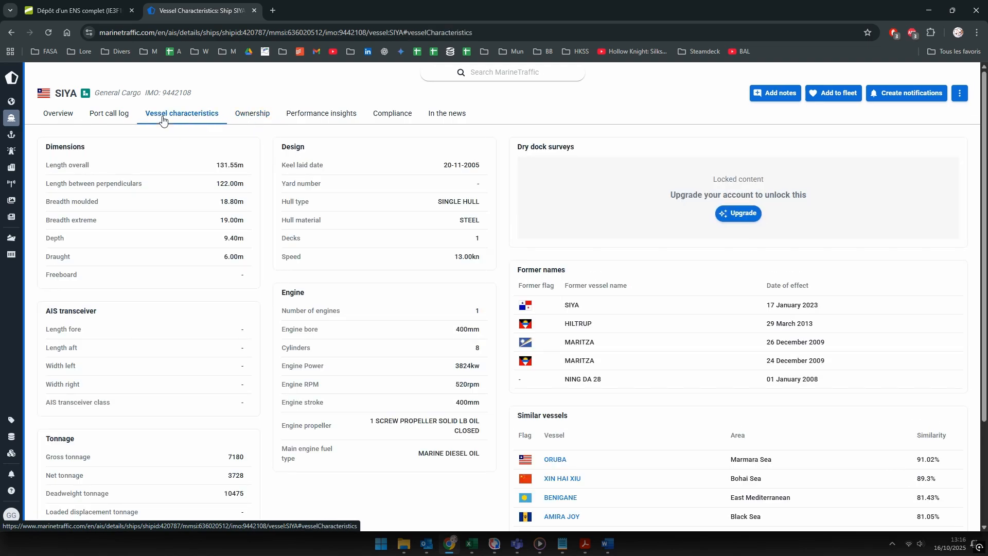
left_click(70, 117)
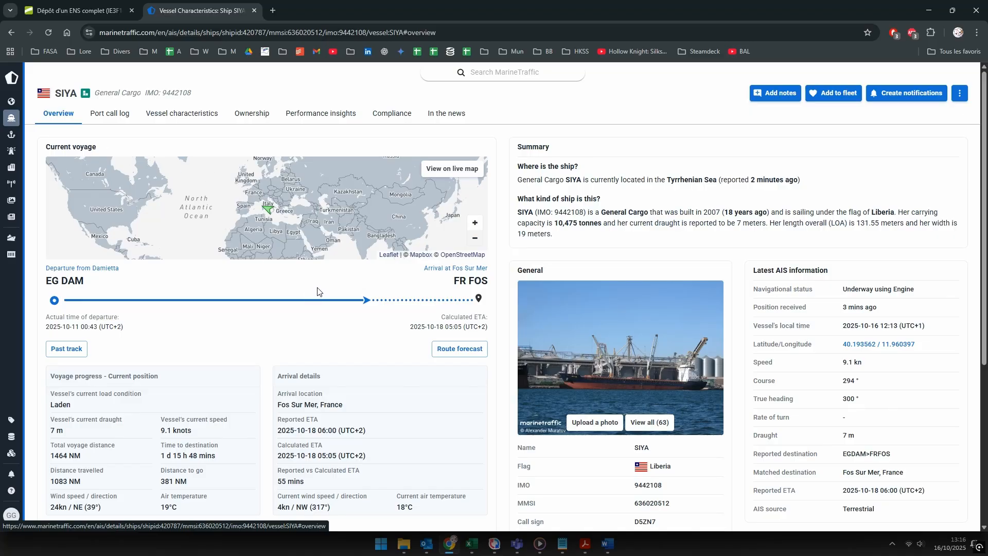
Step: Scroll through the voyage overview, then bring up the Mv Siya - Ens e-mail in Outlook
scroll(317, 291, "down", 5)
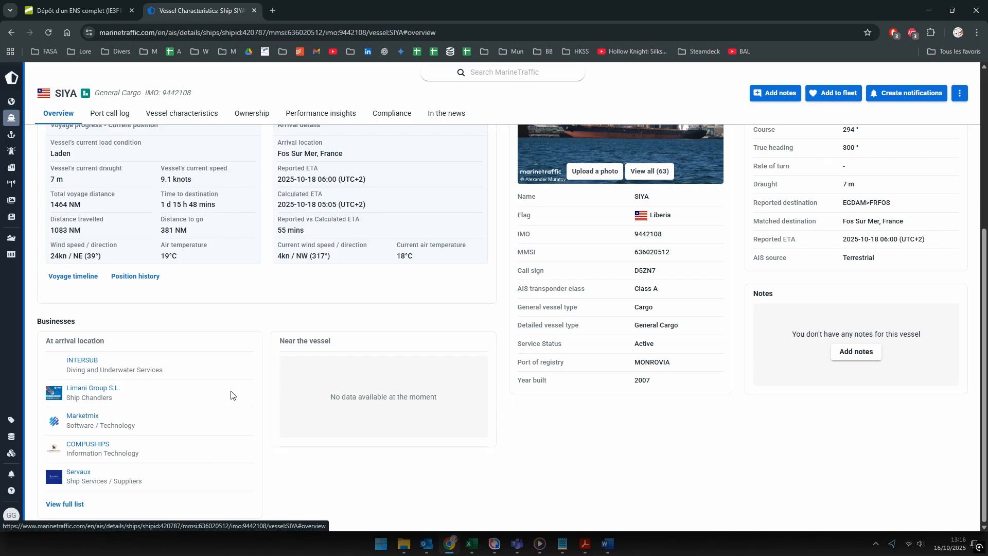
scroll(231, 395, "up", 5)
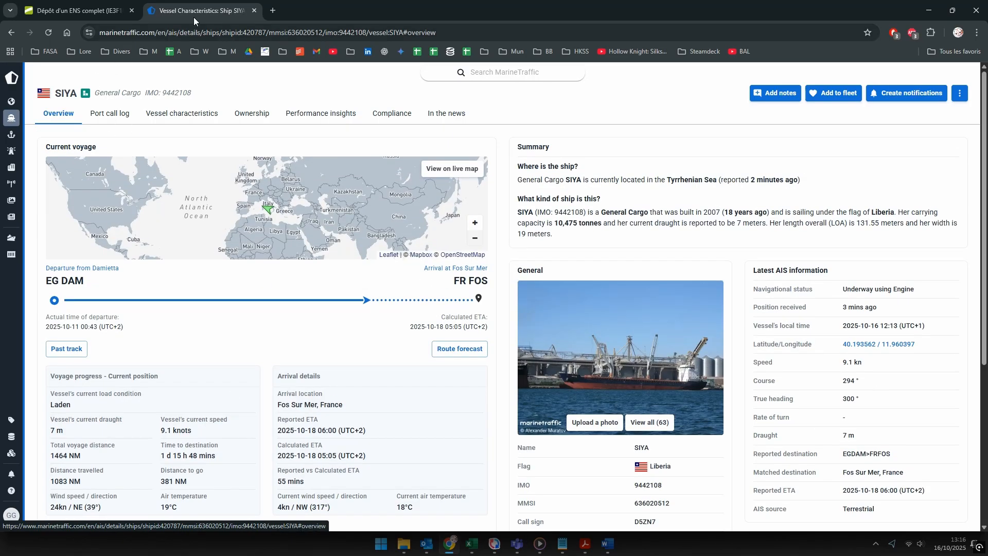
left_click(426, 543)
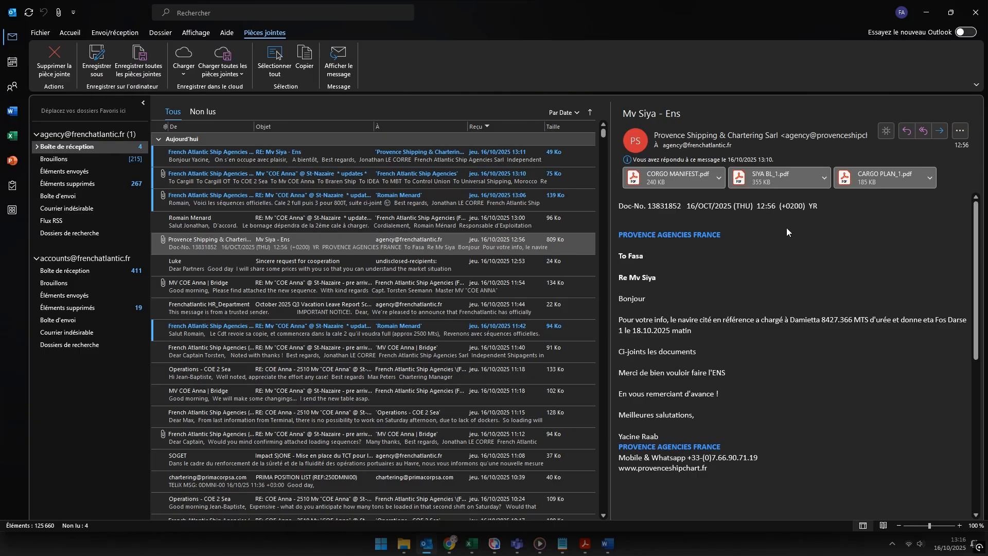
Step: Open CARGO PLAN_1.pdf in Acrobat and rotate the page upright to read the quantities
double_click(876, 179)
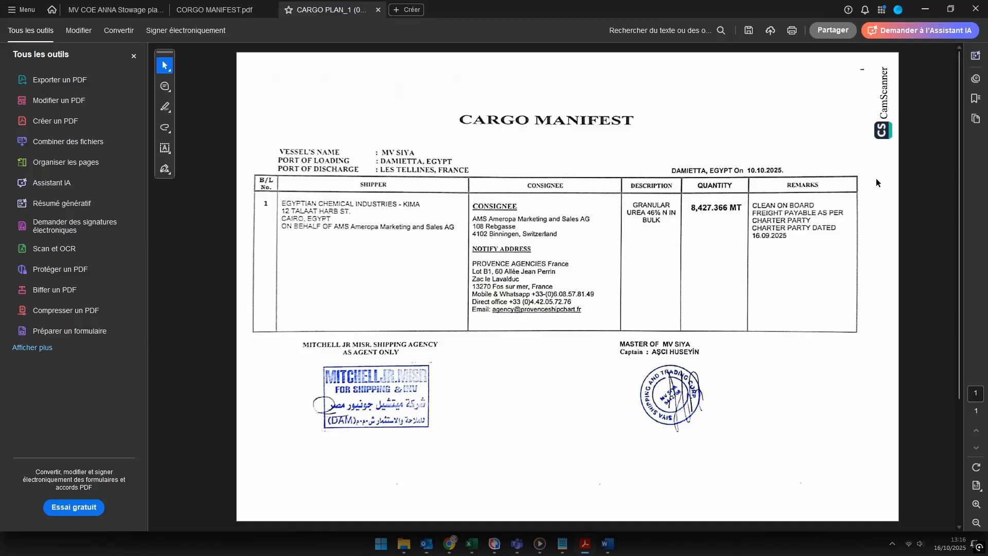
left_click(976, 467)
left_click(976, 467)
left_click(976, 467)
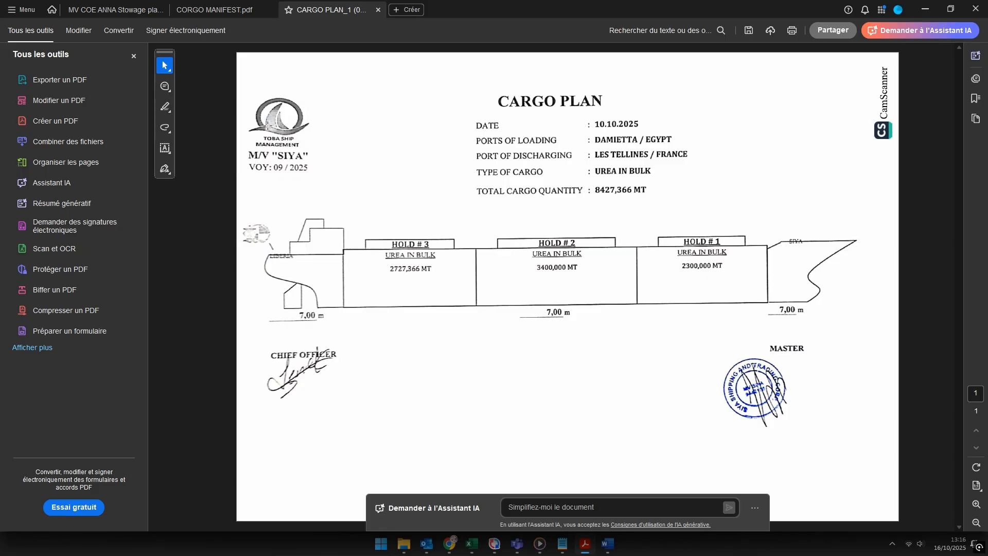
left_click_drag(267, 125, 310, 155)
left_click(395, 131)
left_click(500, 223)
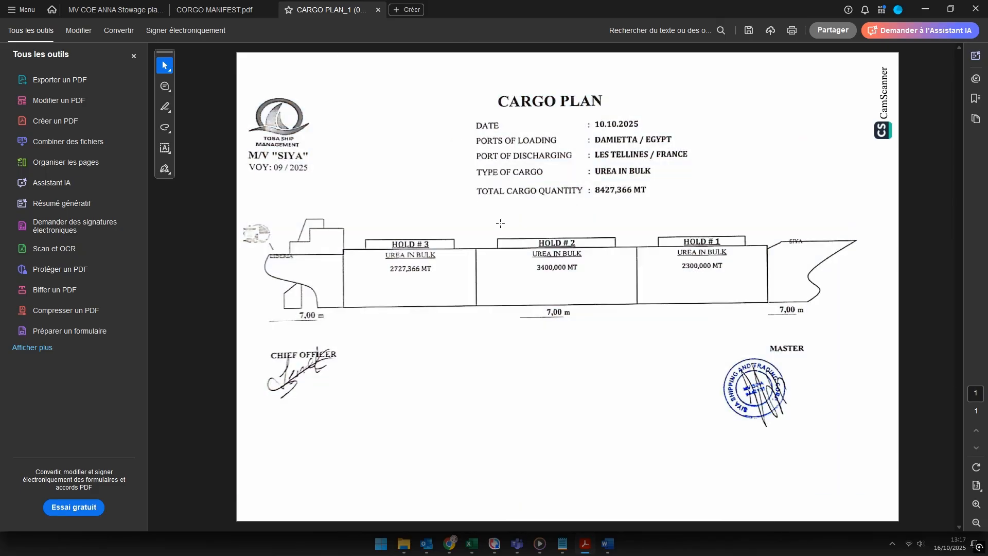
Step: Go back to the SOGET S)ONE F10 filing form in Chrome
key("alt+Tab")
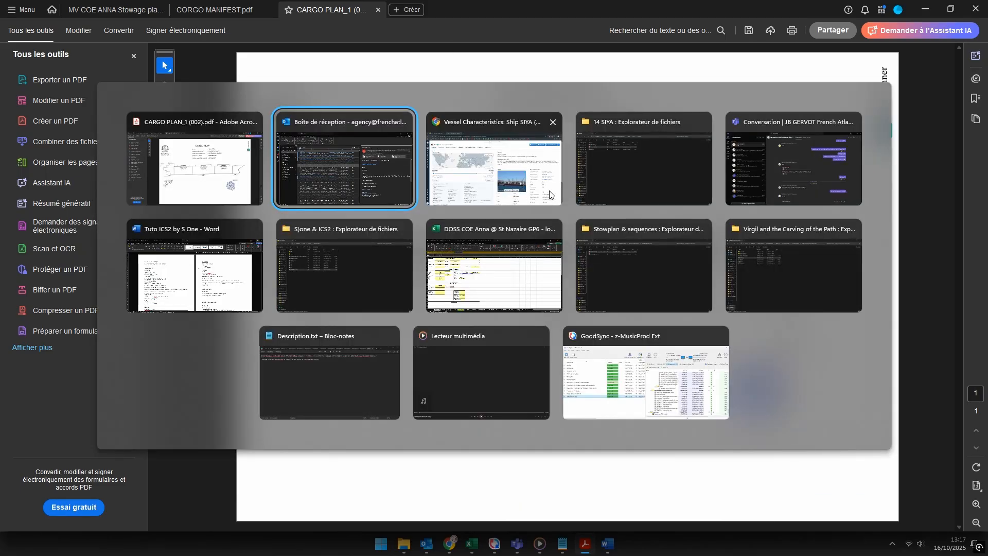
left_click(550, 195)
left_click(91, 9)
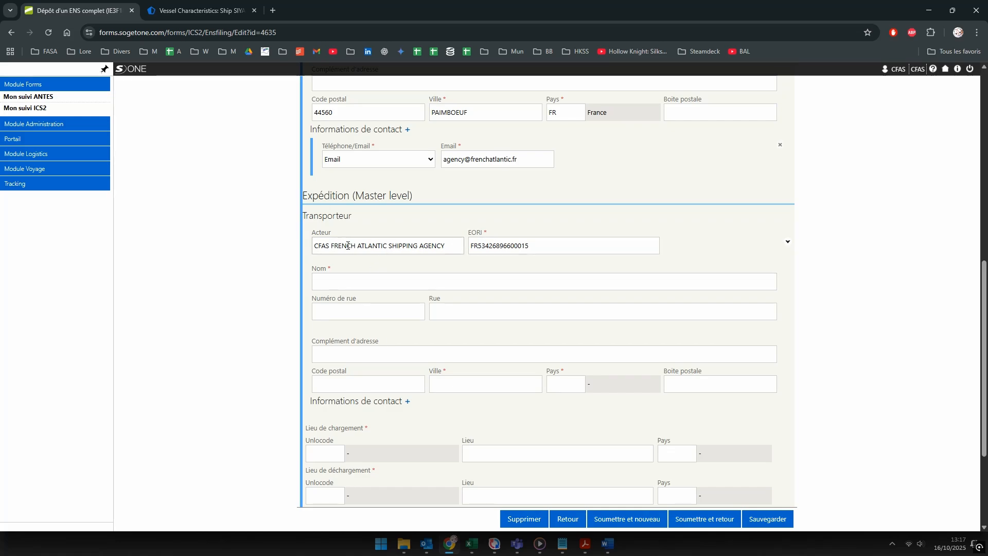
scroll(390, 278, "up", 2)
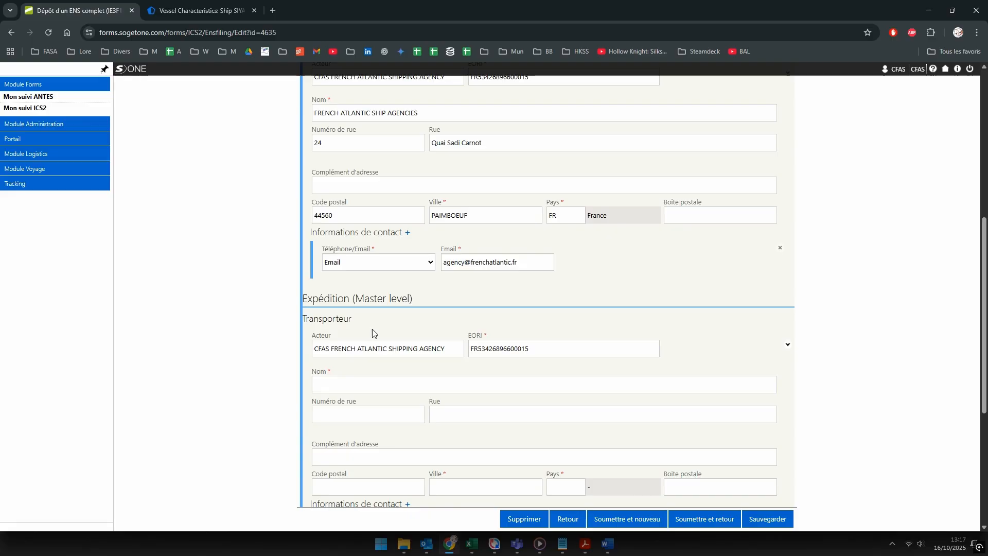
scroll(458, 366, "down", 2)
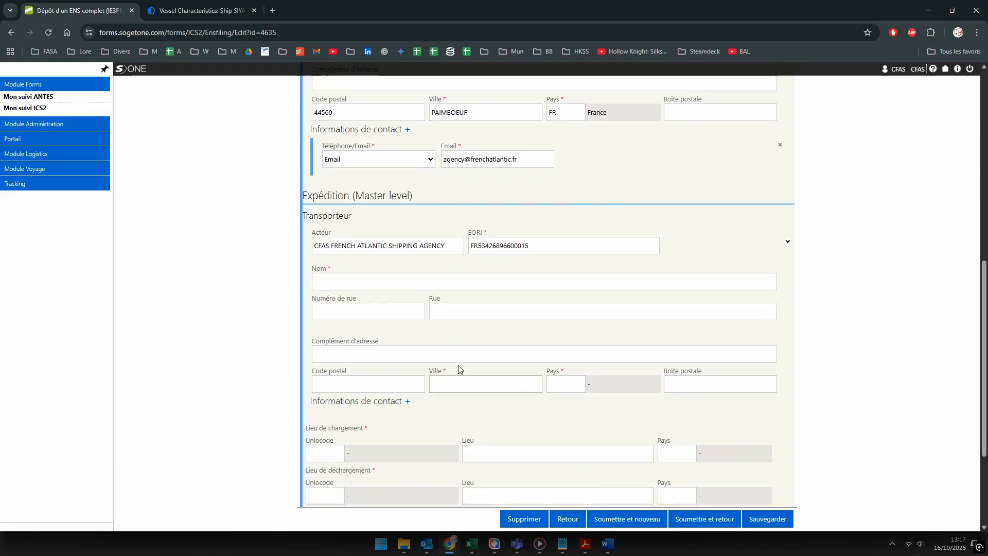
scroll(472, 377, "up", 6)
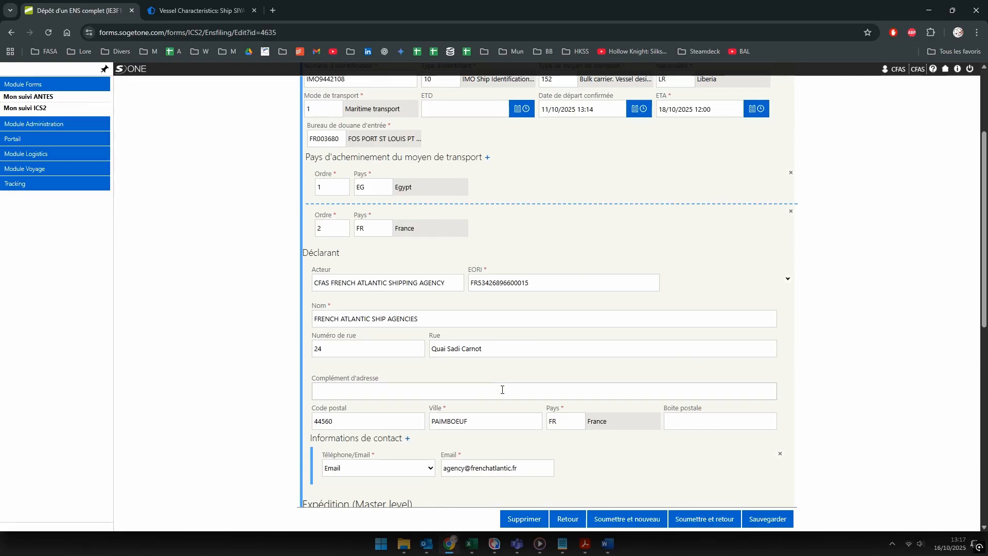
scroll(502, 390, "down", 3)
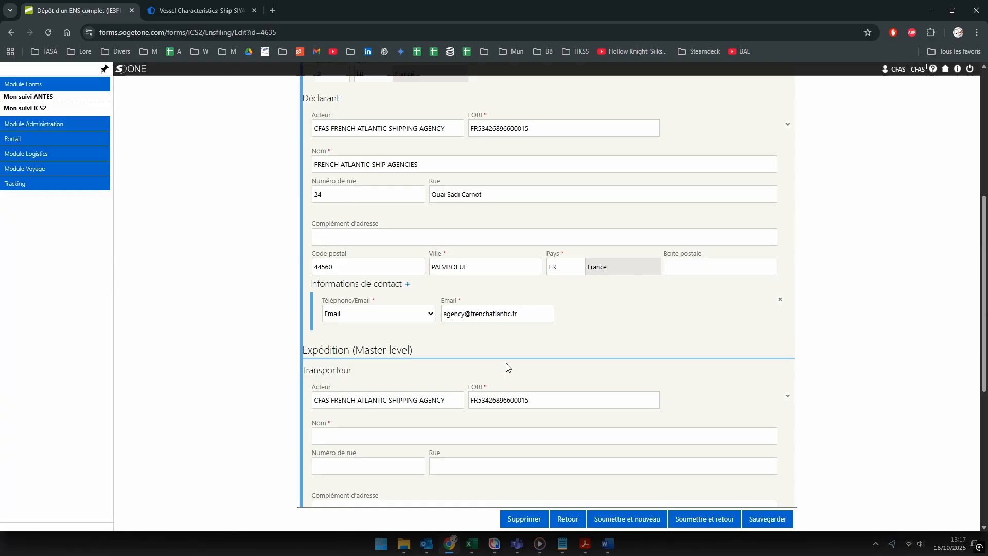
scroll(507, 367, "down", 3)
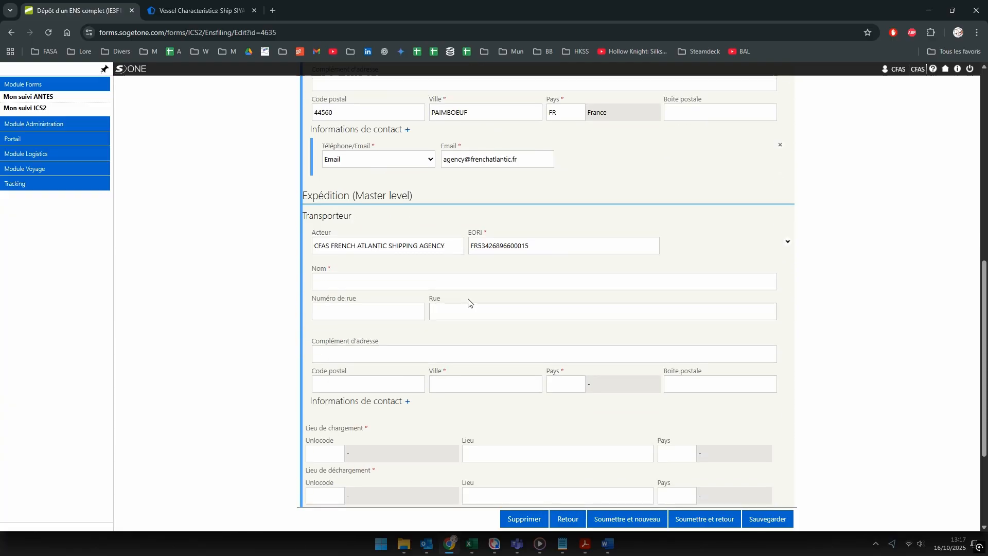
Step: Complete the carrier name as TOBA SHIP / FASA and enter street number 24
left_click(363, 283)
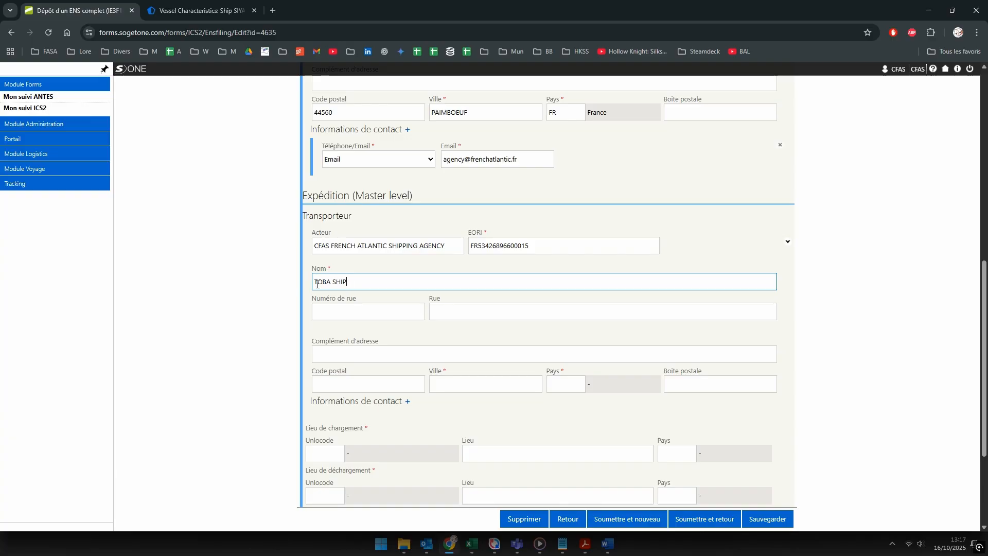
type("/ FASA")
left_click(359, 313)
type("2")
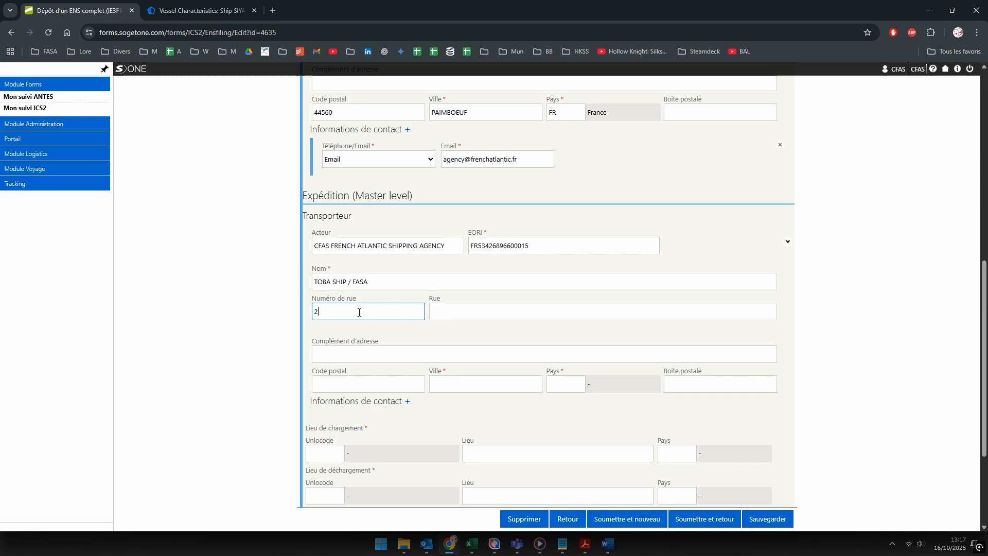
type("4")
key("Tab")
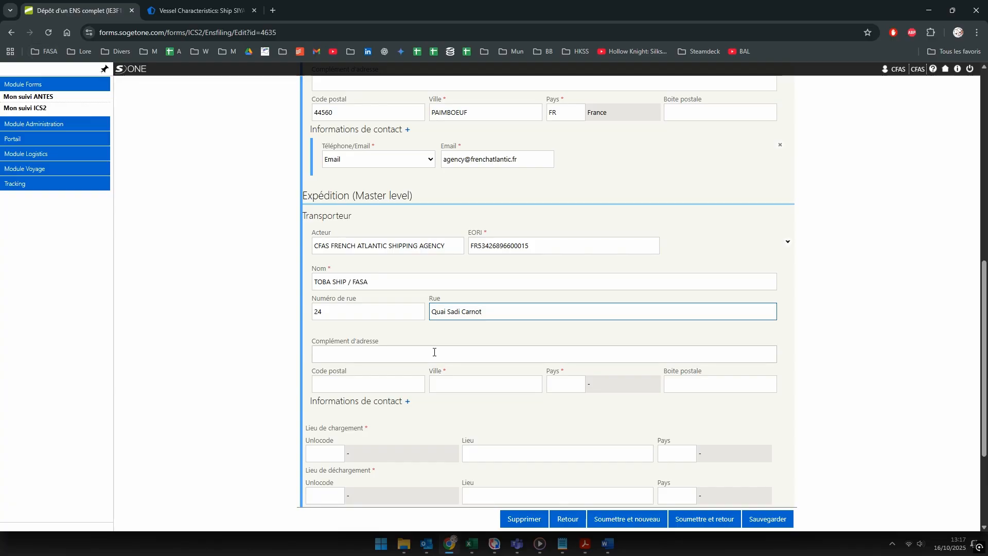
Step: Give the carrier postal code 44560, city PAIMBOEUF and country FR France
left_click(348, 379)
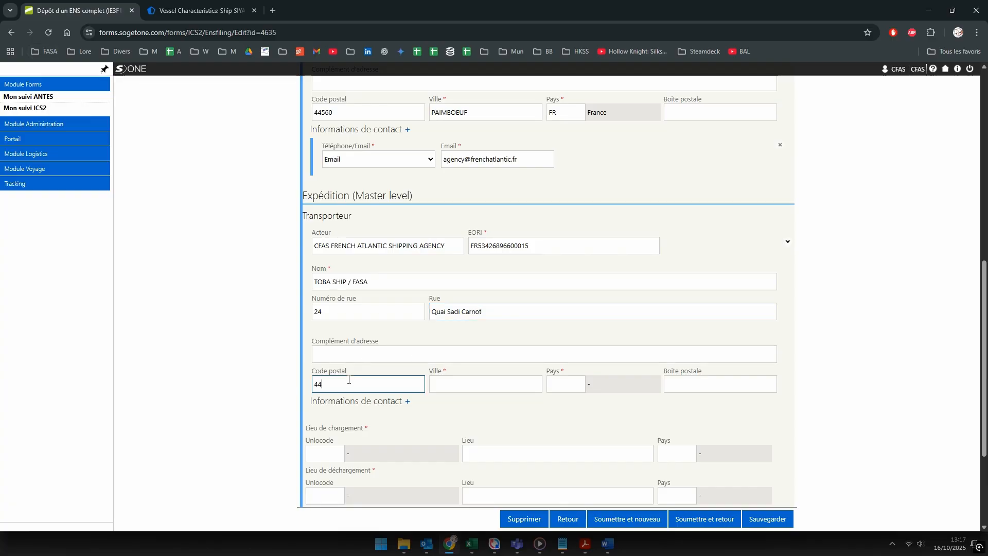
type("44560")
key("Tab")
type("PAIM")
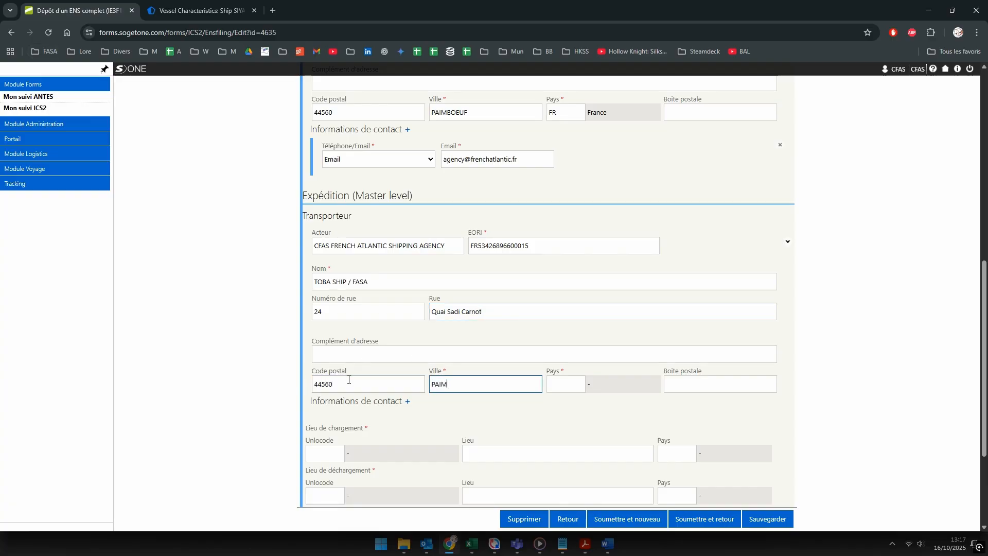
type("BOEUF")
key("Tab")
type("FR")
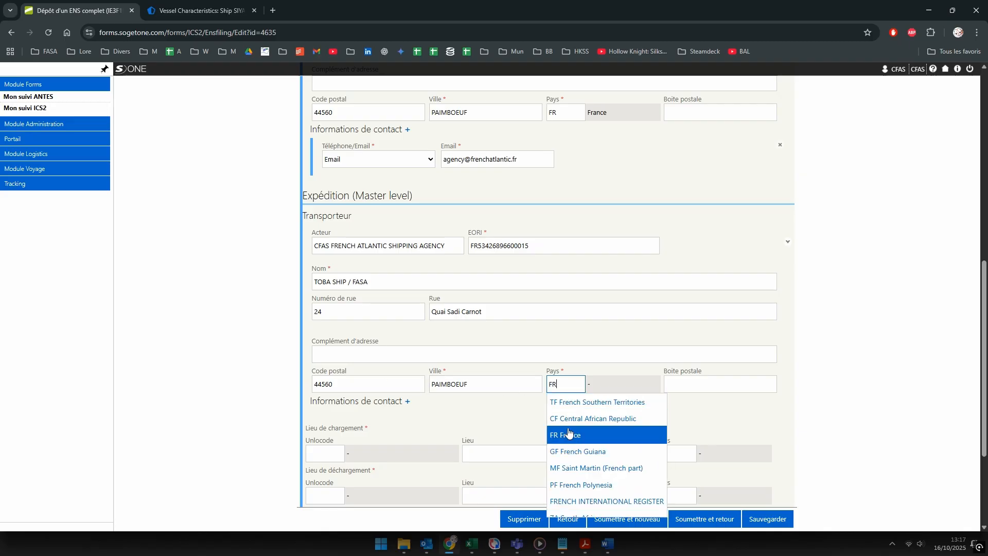
left_click(573, 436)
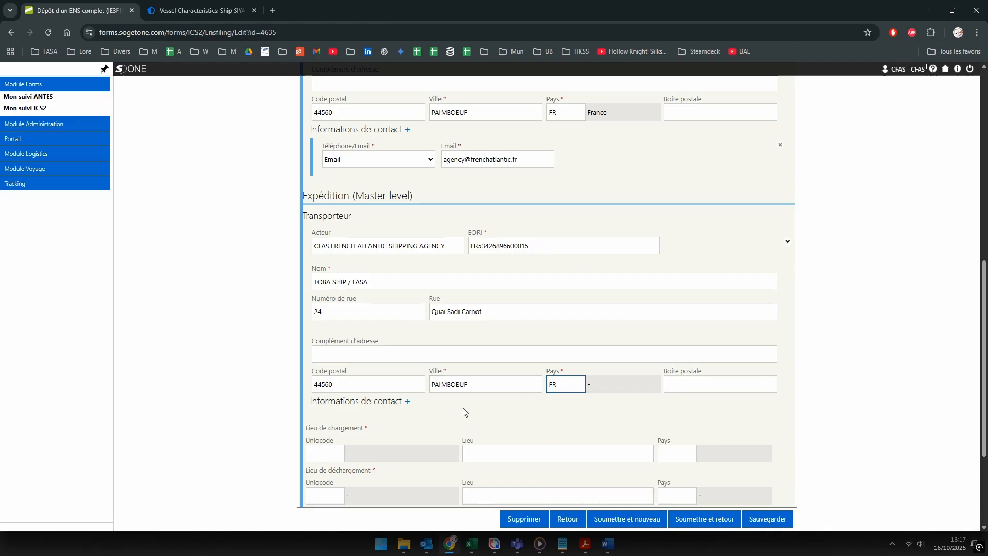
Step: Add an Email contact for the carrier with the agency's e-mail address
left_click(406, 401)
left_click(402, 431)
left_click(397, 470)
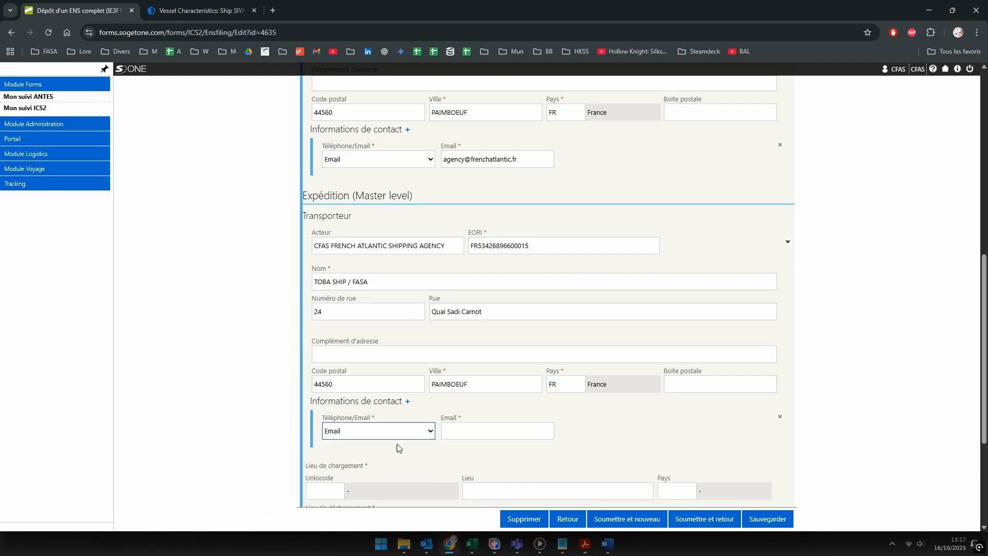
left_click(467, 430)
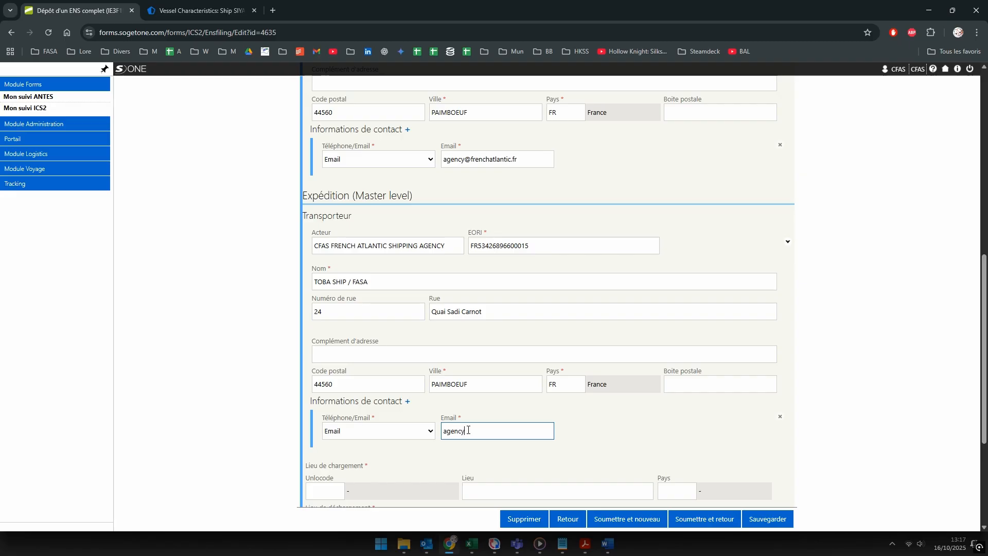
scroll(616, 348, "down", 4)
left_click(626, 243)
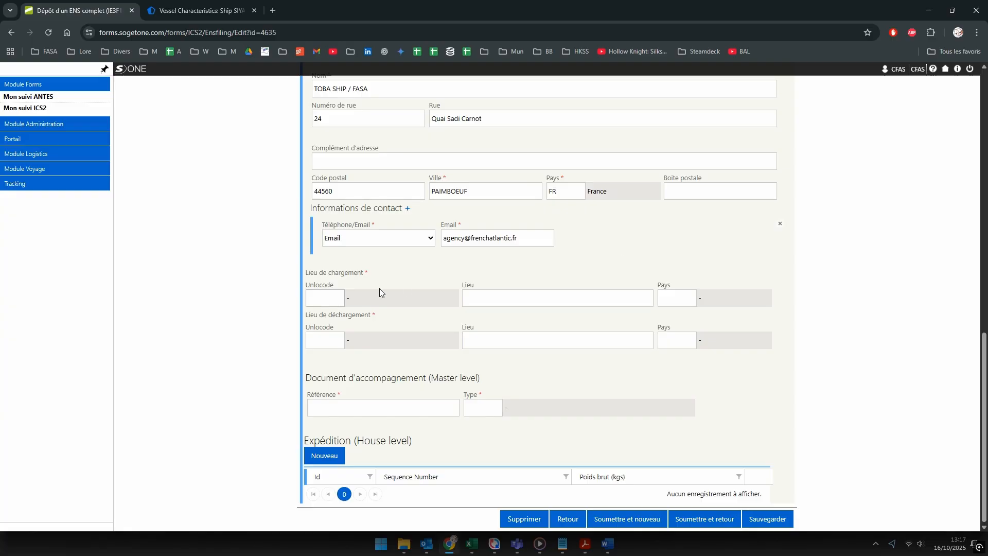
Step: Set the place of loading to EGDMT Damietta with country EG Egypt
left_click(328, 300)
scroll(523, 361, "up", 3)
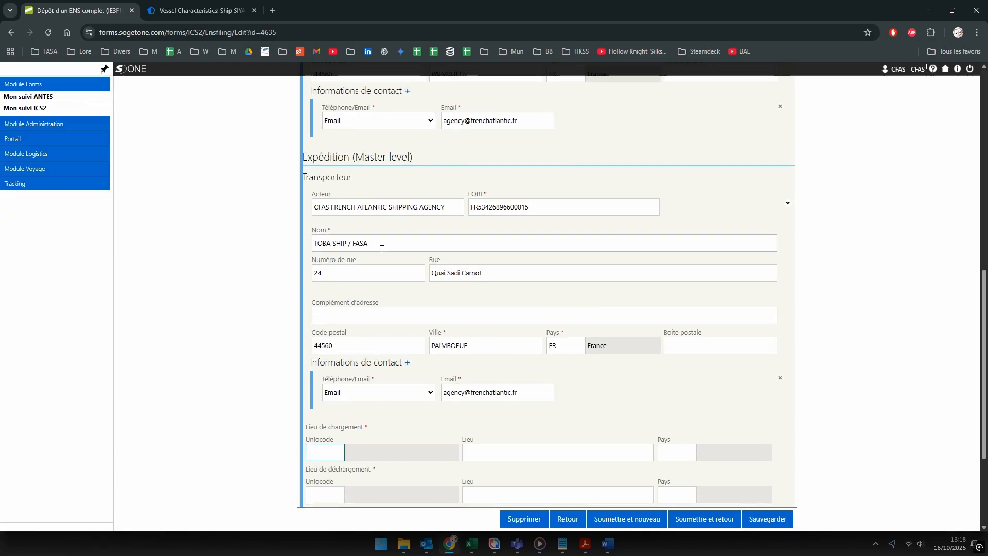
scroll(368, 327, "down", 3)
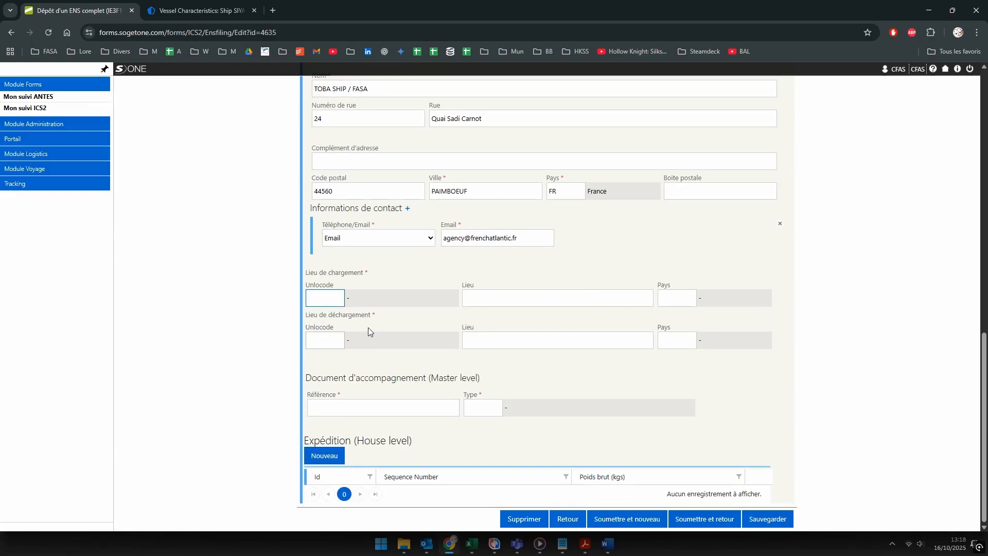
left_click(324, 297)
type("diame")
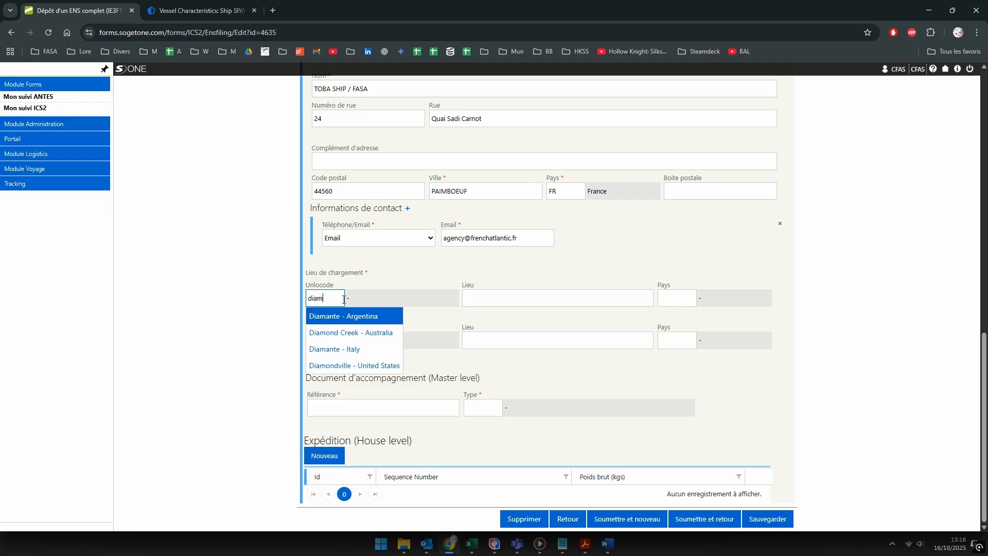
key("alt+Tab")
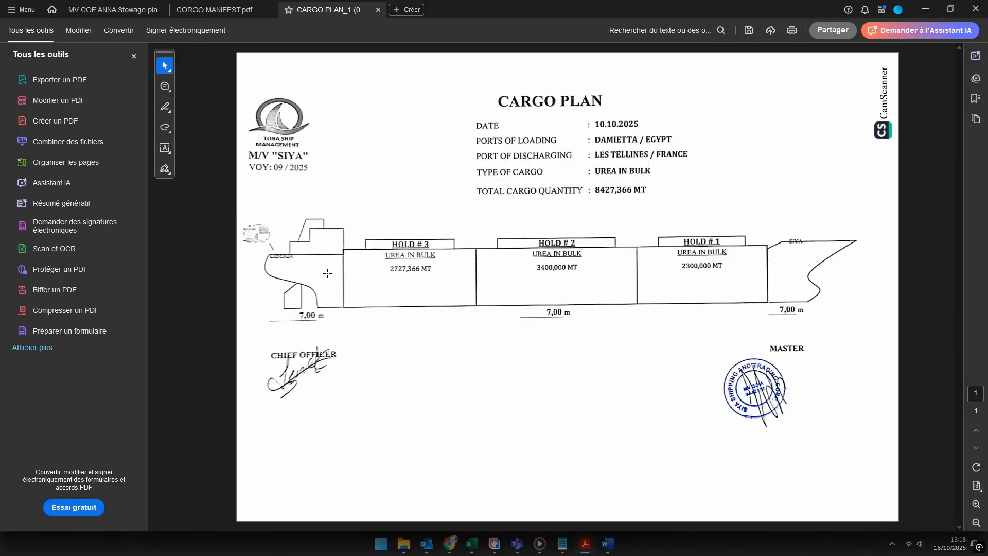
key("alt+Tab")
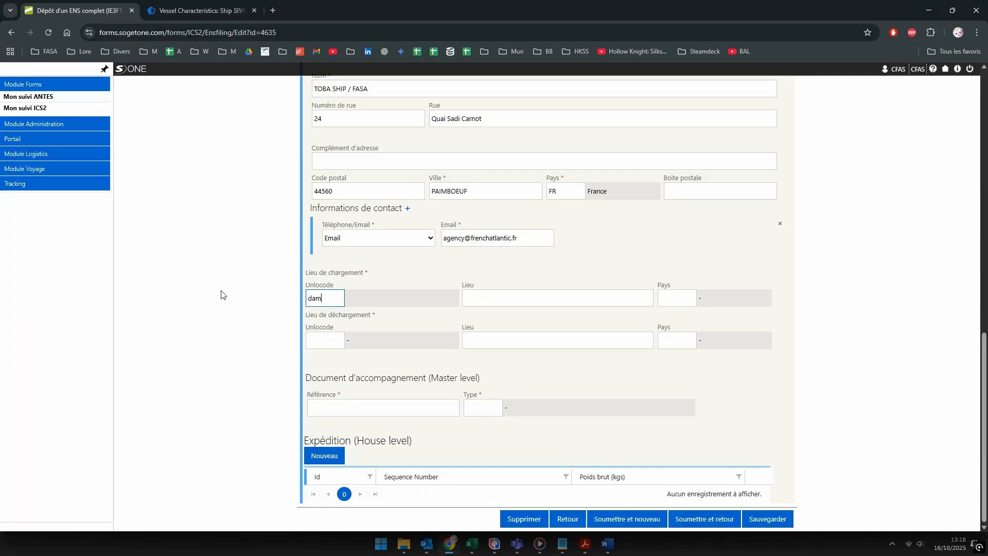
type("ie")
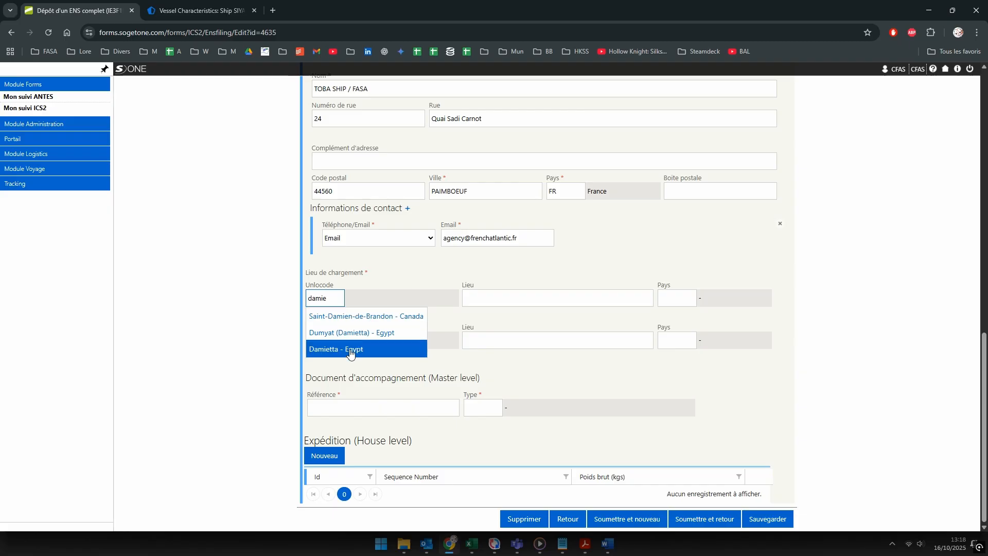
left_click(350, 353)
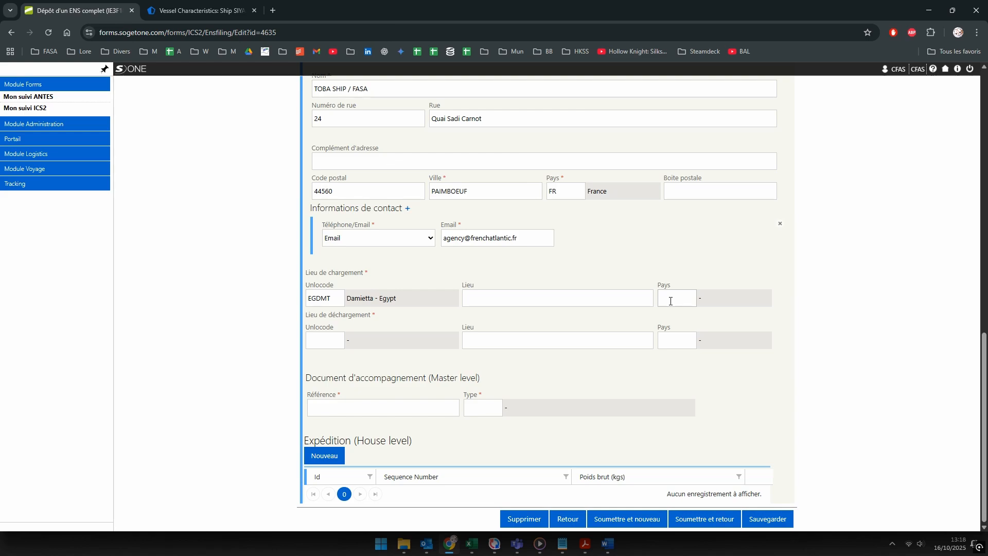
left_click(677, 297)
type("egyp")
type("EG")
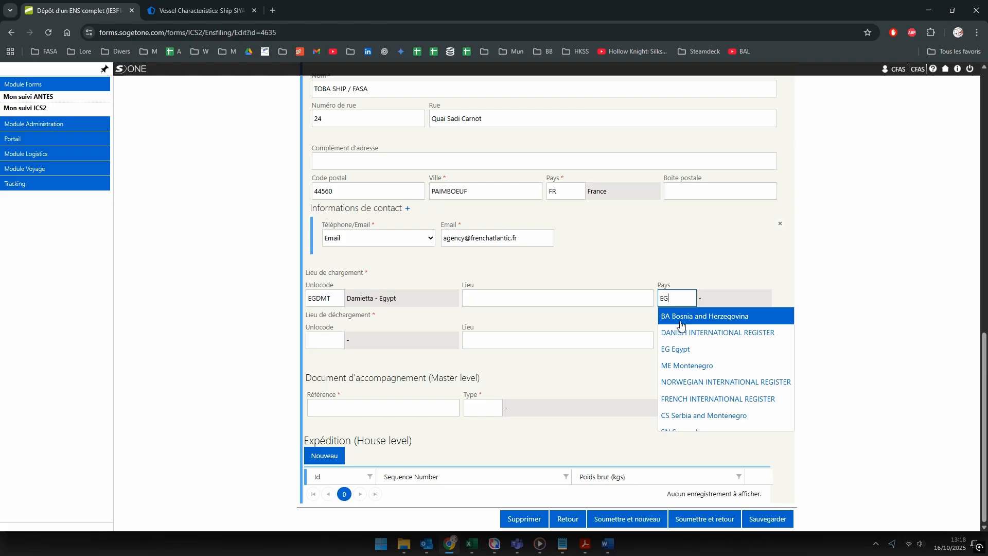
left_click(671, 348)
Step: Set the place of unloading to FRFOS Fos-sur-Mer with country FR France
left_click(325, 342)
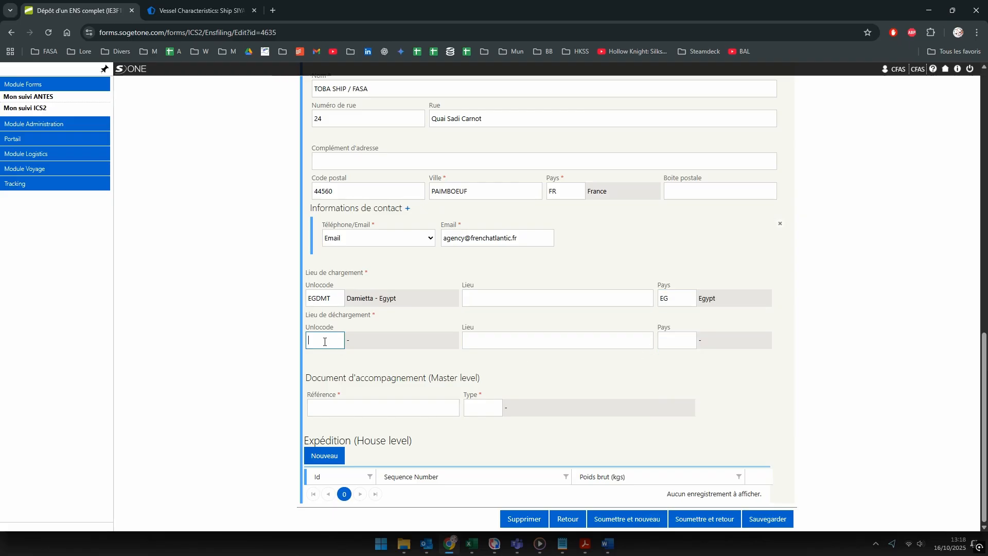
type("frfos")
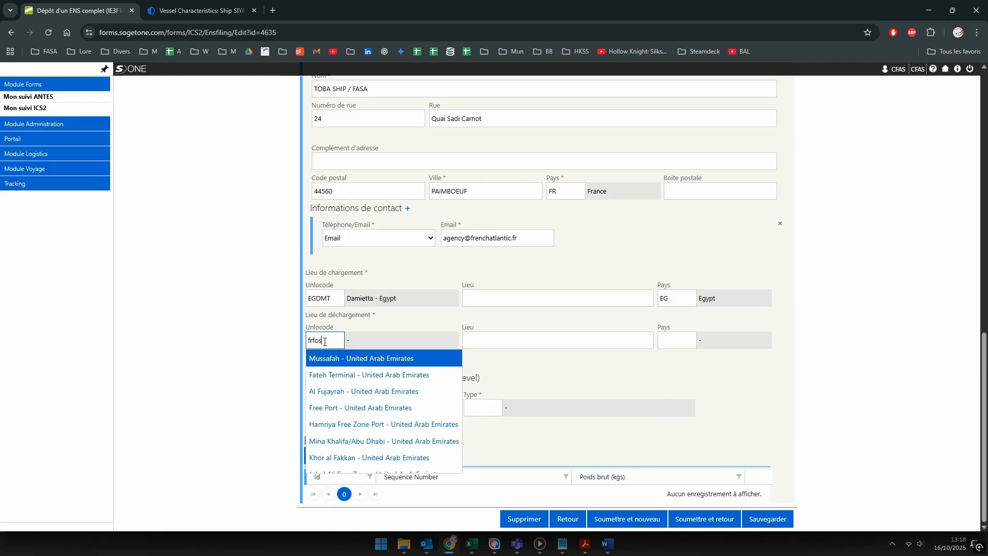
left_click(335, 361)
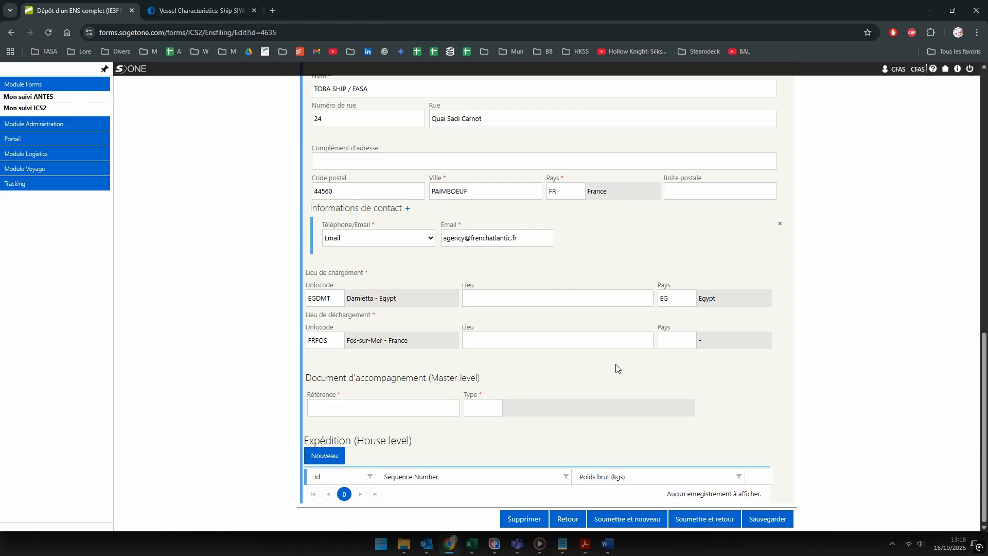
left_click(679, 343)
type("fos")
type("france")
left_click(668, 360)
left_click(353, 404)
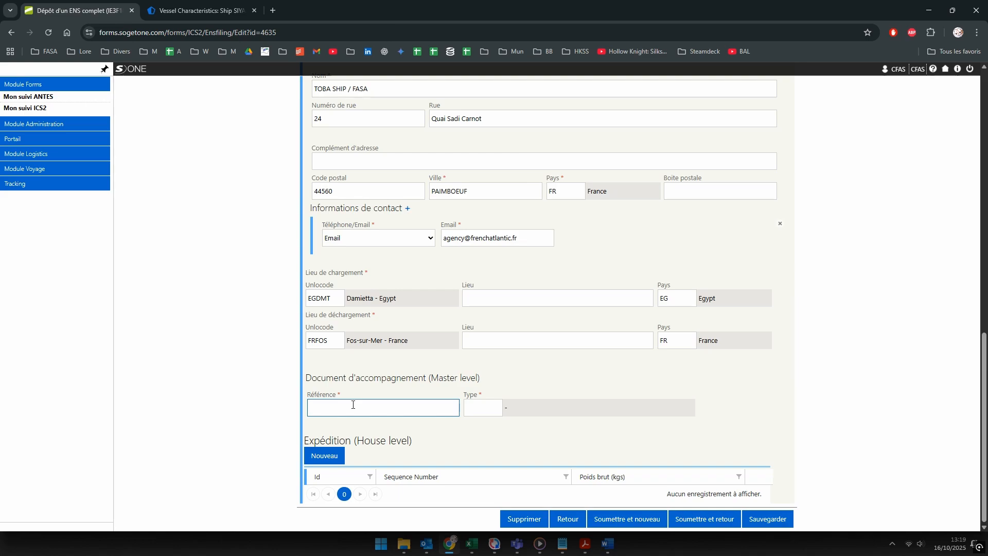
Step: Enter master document reference SIYAPROVENCE with document type N705 Bill of lading
type("SAYI")
scroll(586, 344, "up", 6)
scroll(497, 282, "up", 7)
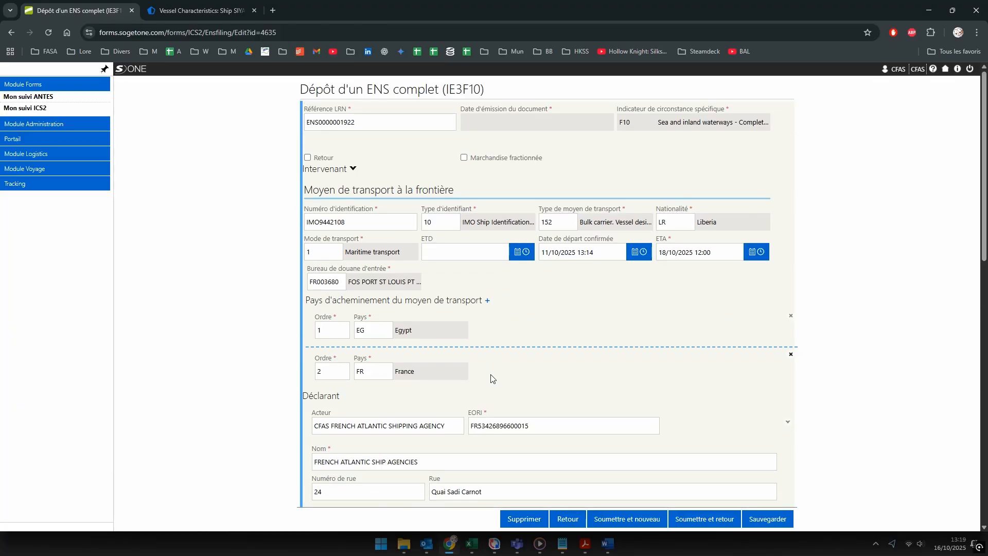
scroll(491, 380, "down", 13)
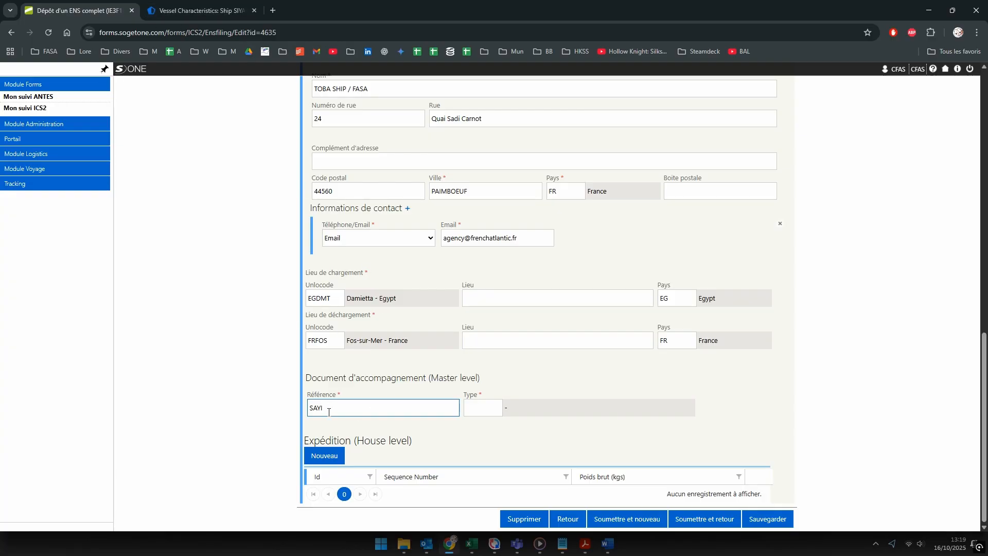
left_click_drag(330, 407, 94, 406)
type("SIYAPROVENCE")
key("Tab")
type("N705")
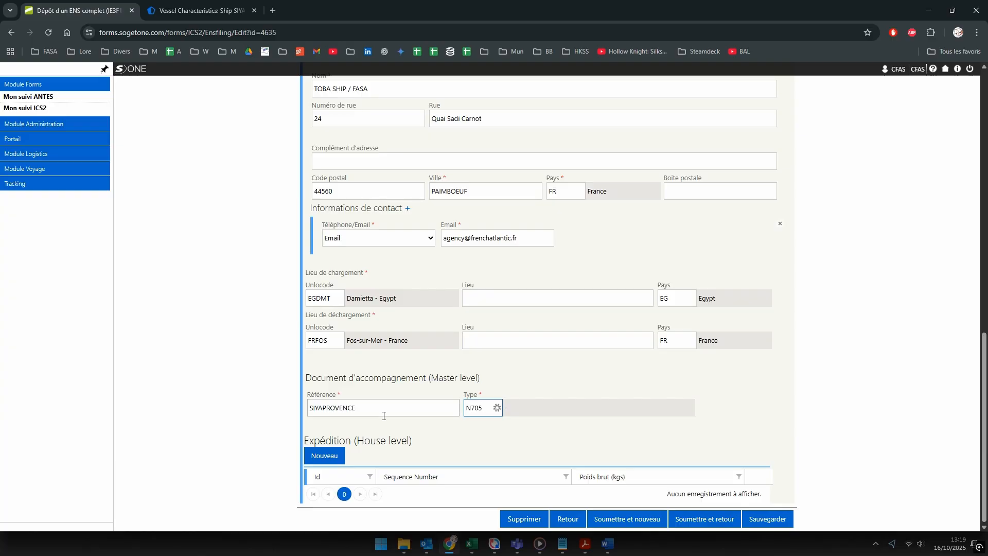
left_click(520, 440)
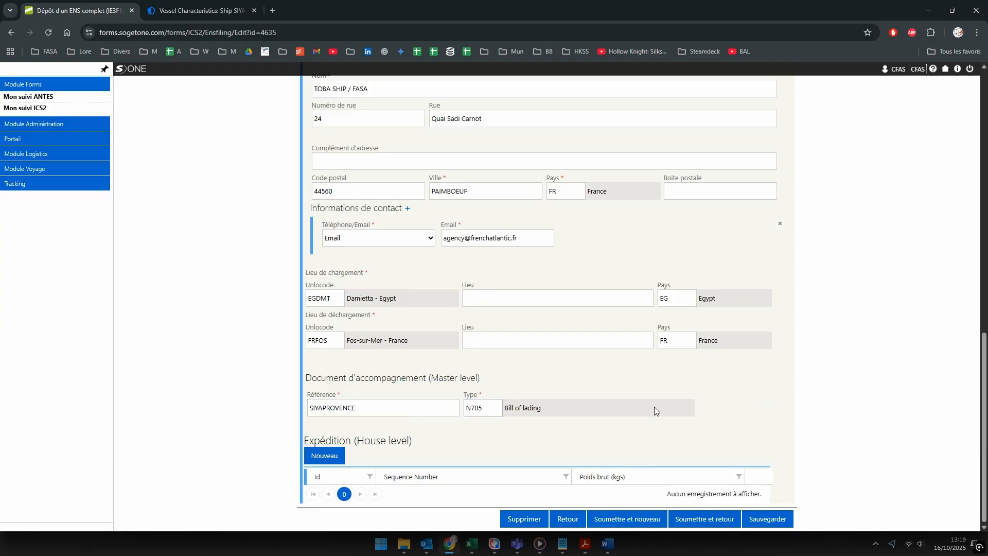
left_click(769, 519)
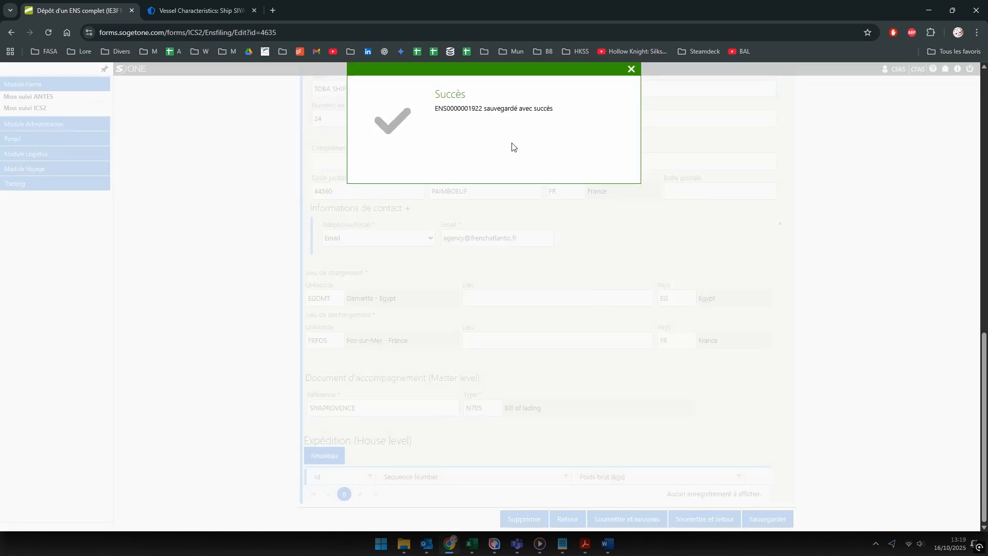
left_click(631, 70)
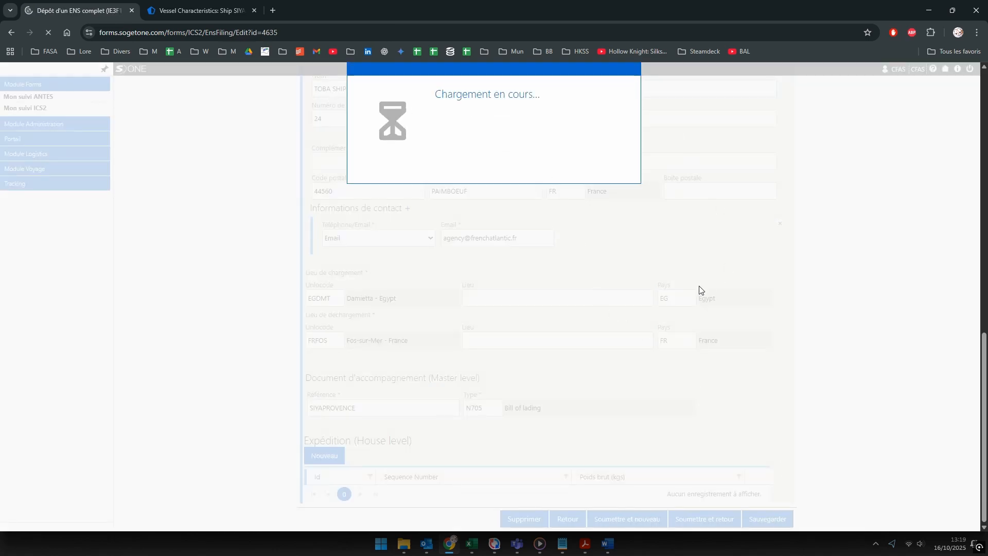
scroll(508, 343, "down", 5)
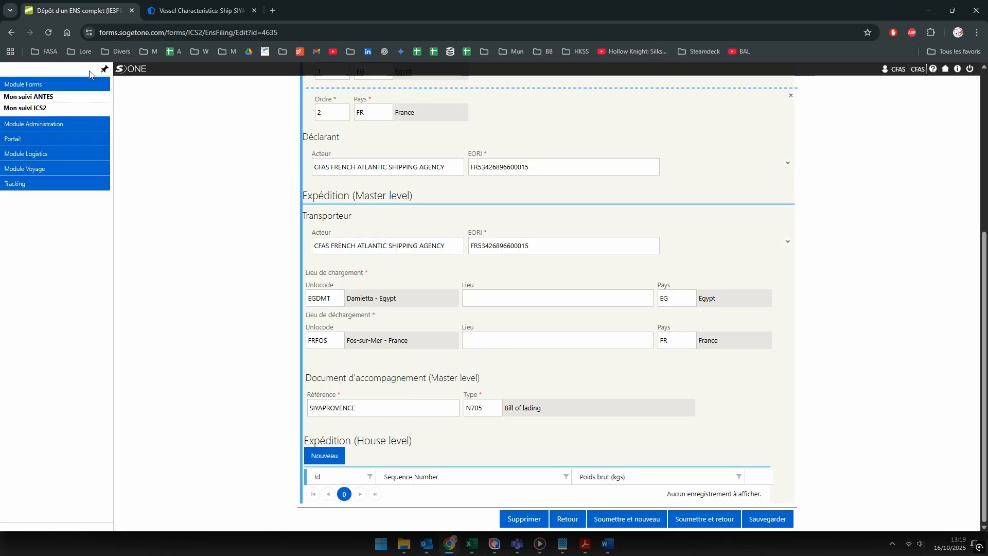
scroll(96, 115, "up", 5)
middle_click(62, 108)
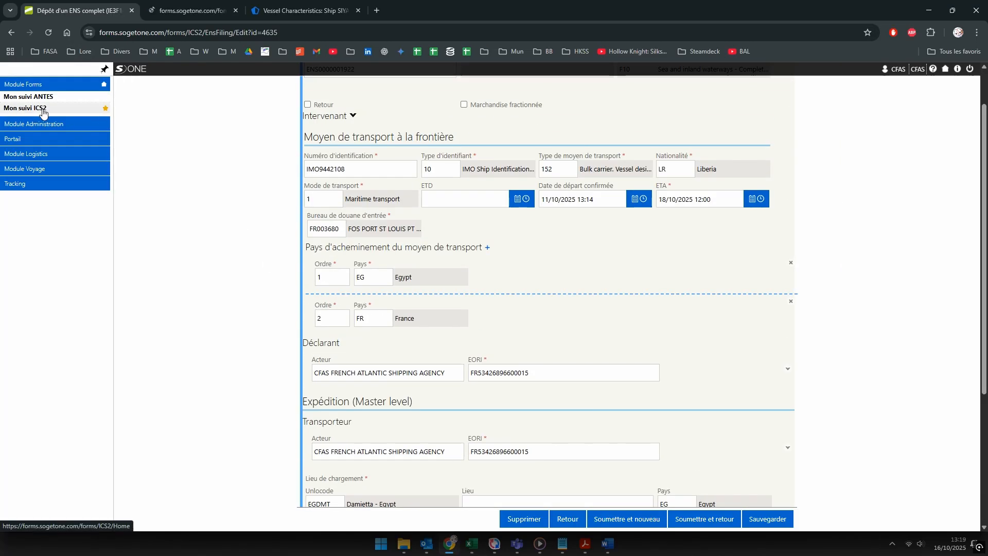
Step: On the Recherche ENS page, search the reference field for 'eagle'
left_click(189, 12)
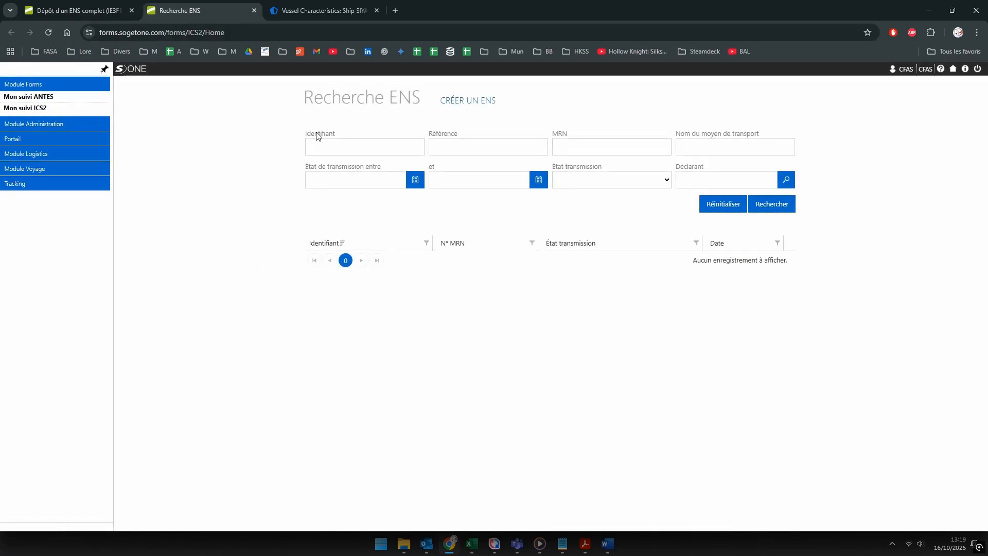
left_click(448, 147)
type("eagle")
key("Return")
double_click(456, 151)
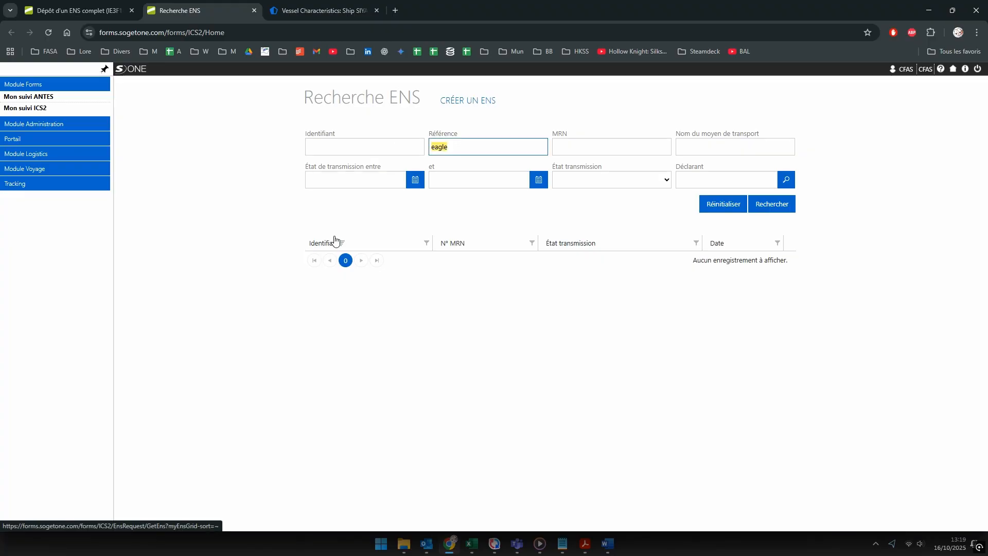
key("ctrl+x")
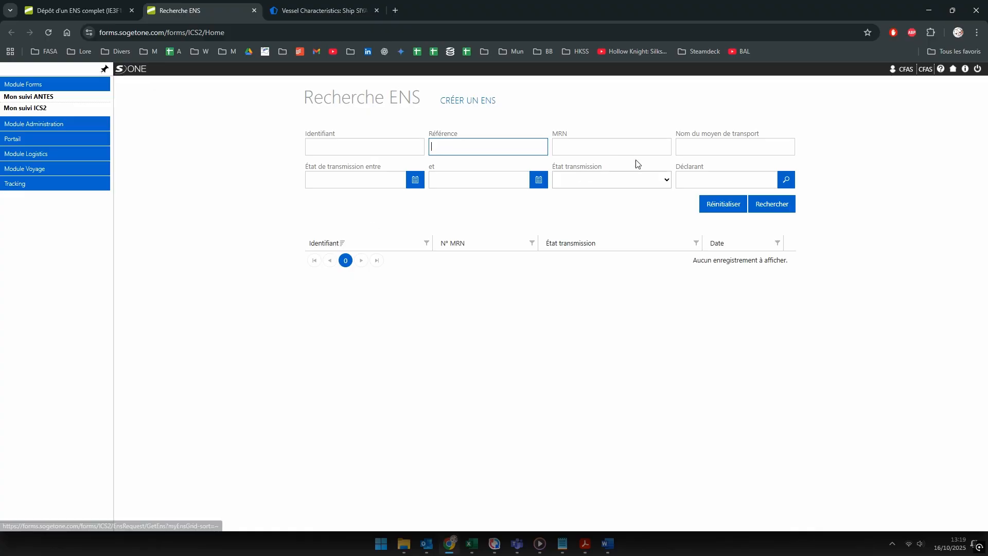
left_click(700, 153)
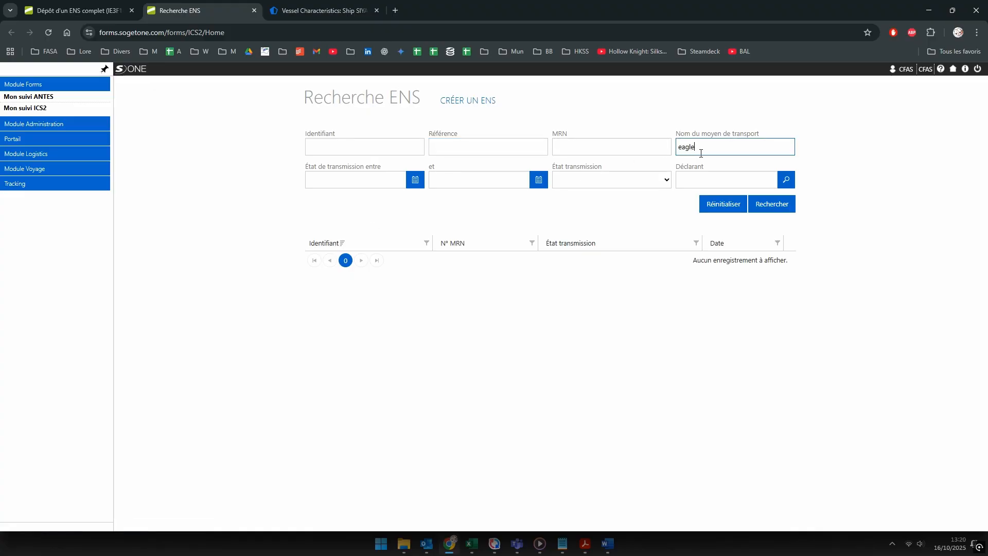
key("Return")
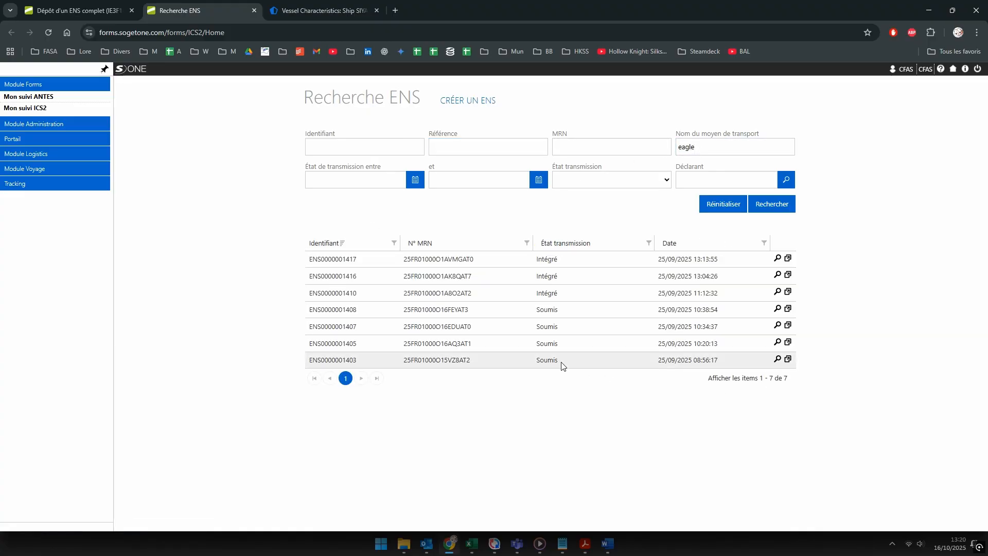
left_click(778, 359)
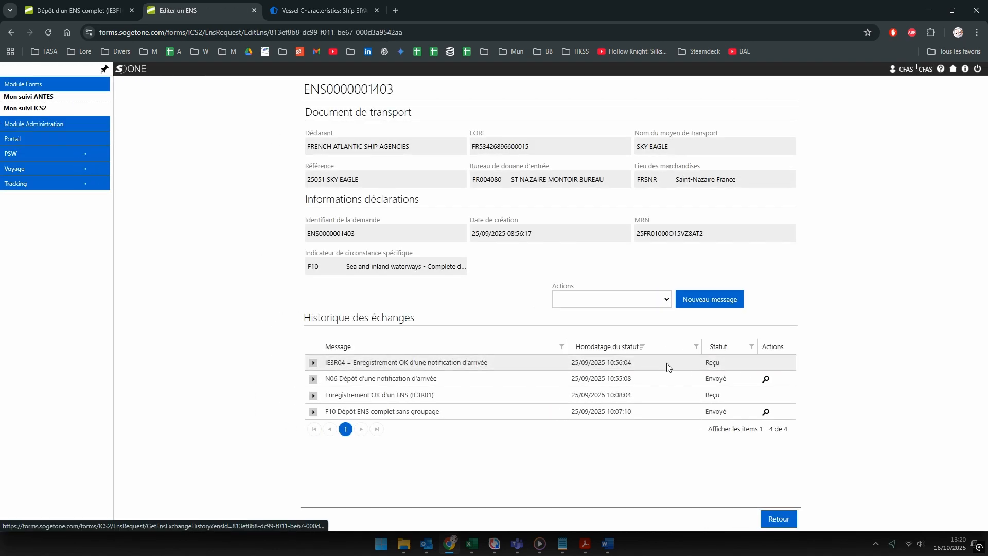
Step: Open the submitted F10 filing and expand its Transporteur and Déclarant name and address
left_click(766, 412)
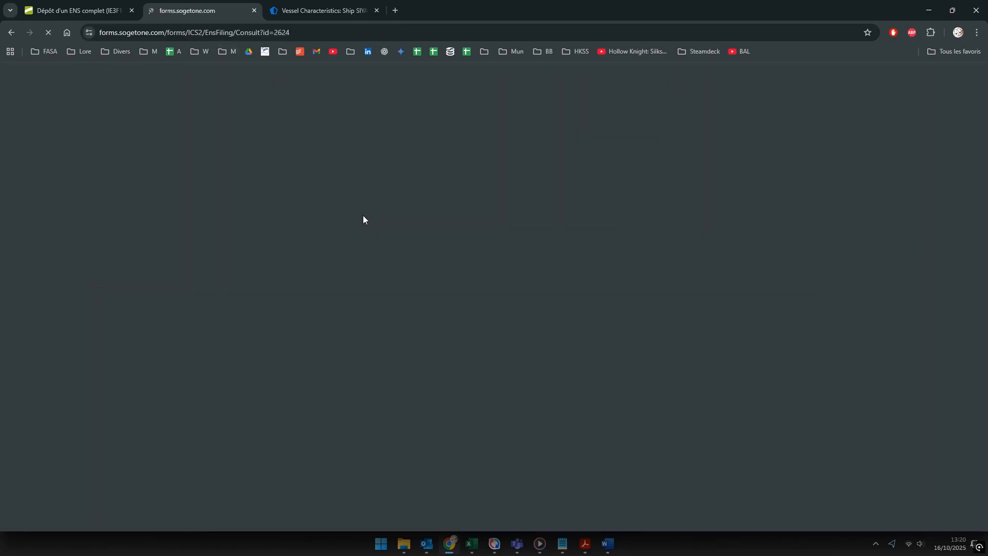
scroll(263, 309, "down", 1)
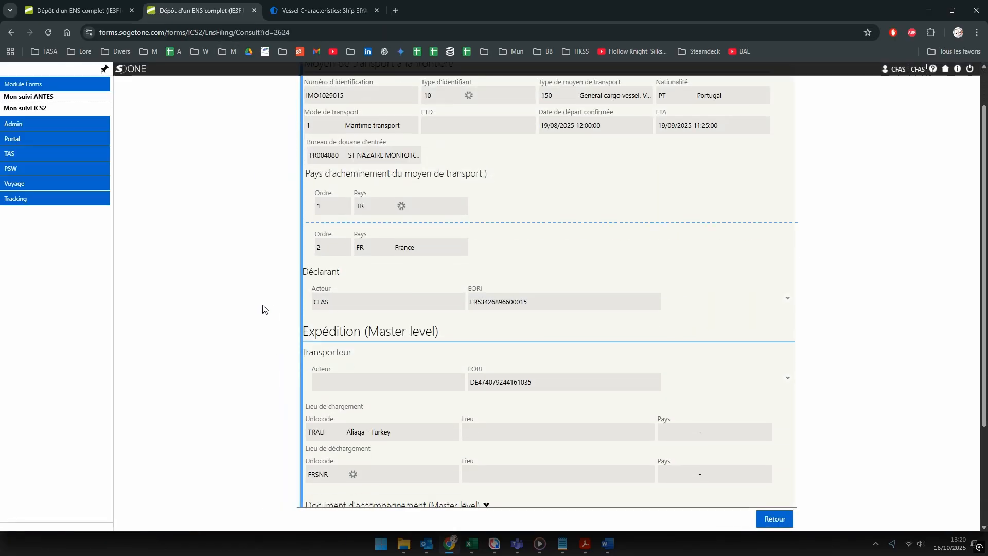
scroll(263, 309, "down", 2)
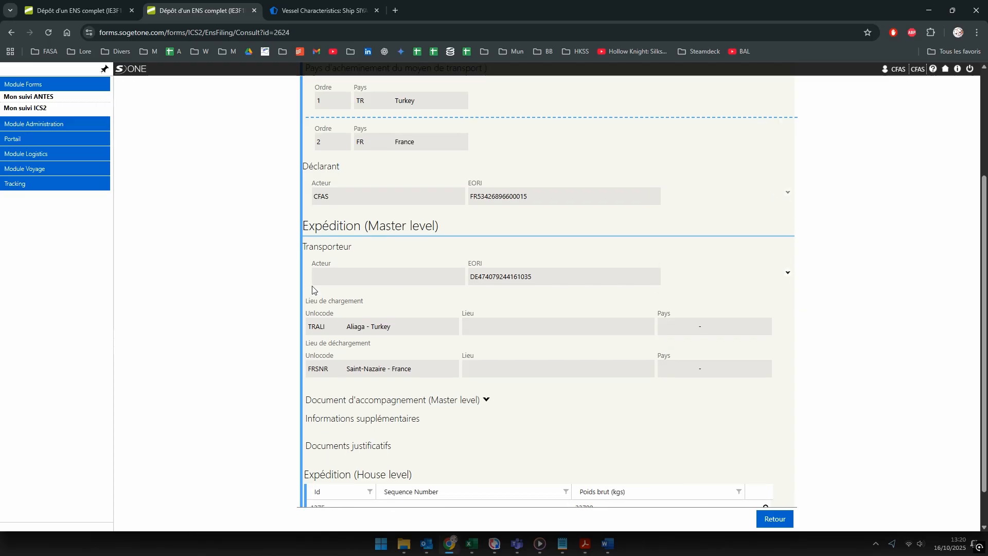
left_click(789, 275)
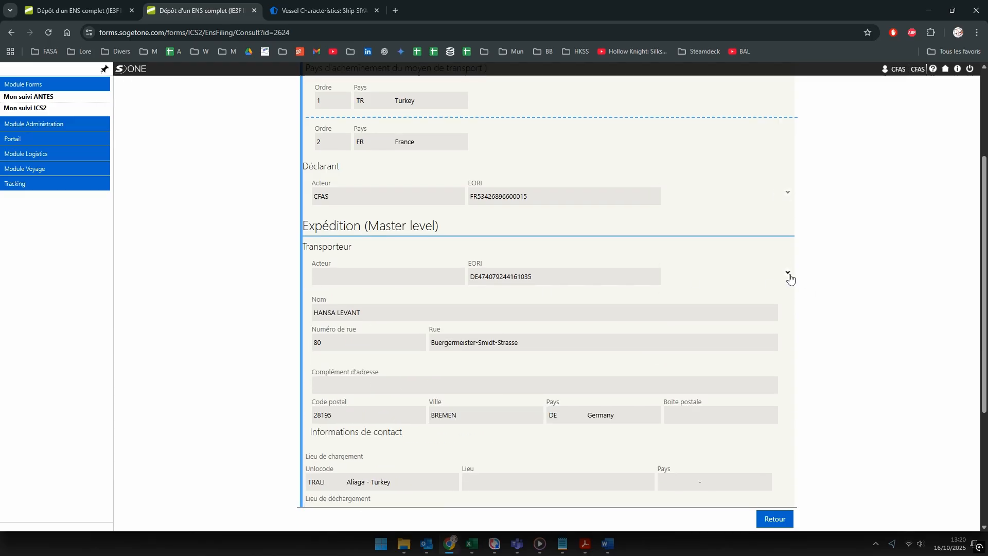
scroll(652, 321, "up", 3)
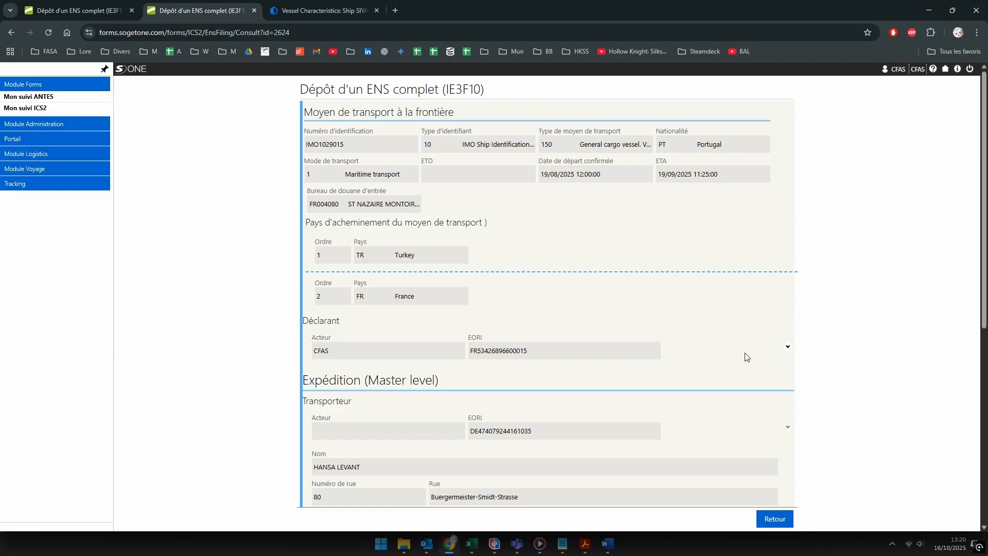
left_click(787, 346)
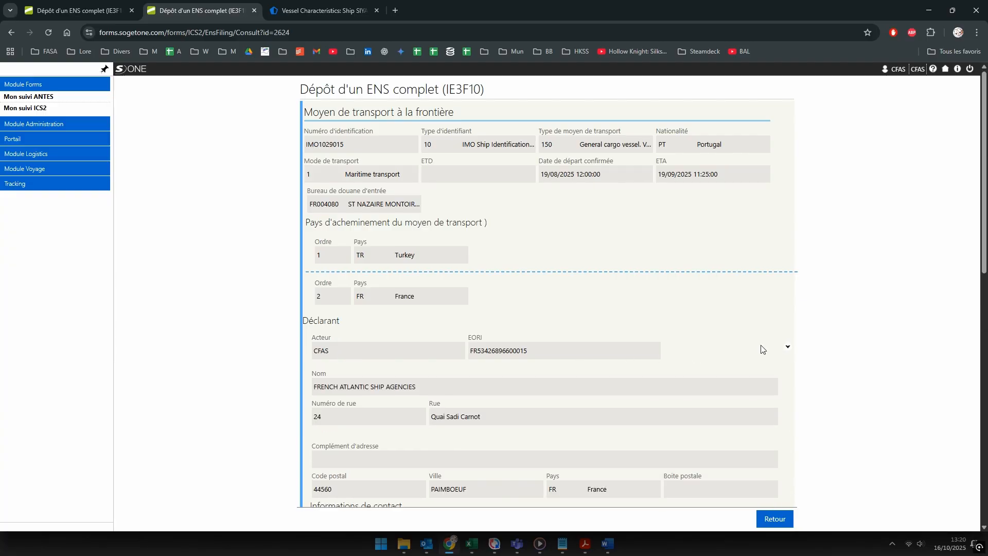
scroll(751, 343, "down", 2)
scroll(743, 342, "down", 5)
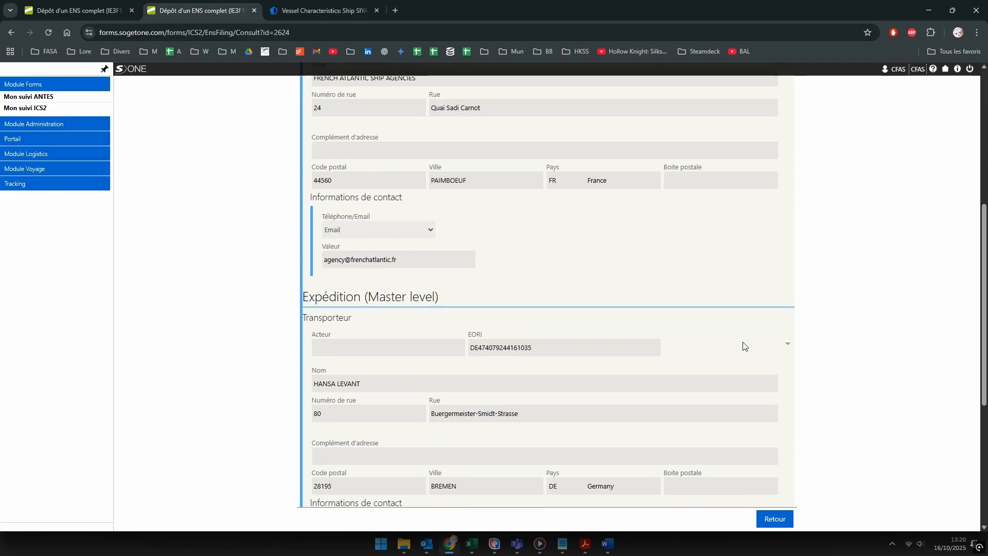
scroll(742, 342, "down", 1)
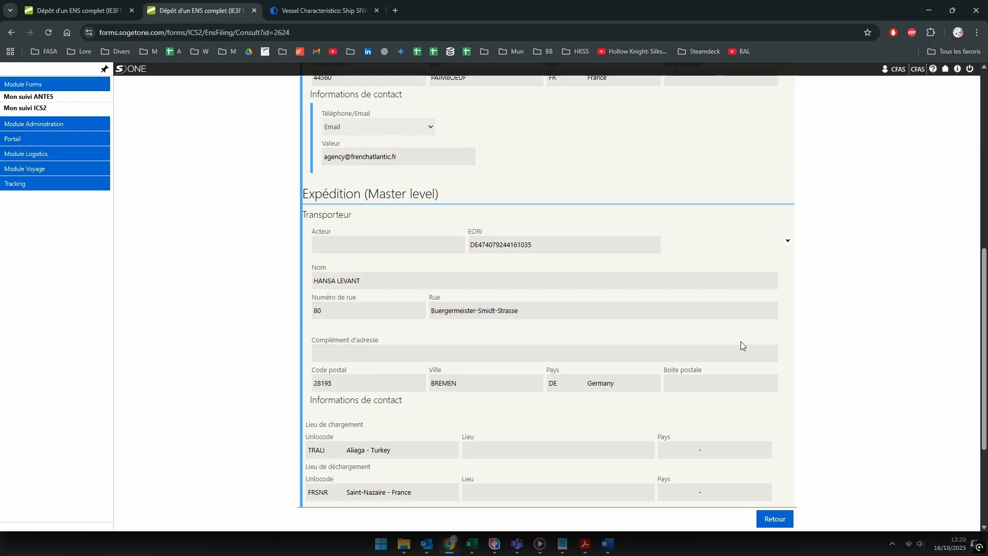
Step: Compare the earlier filing against the new SIYA filing, finishing on the new one
left_click(73, 11)
scroll(595, 355, "down", 2)
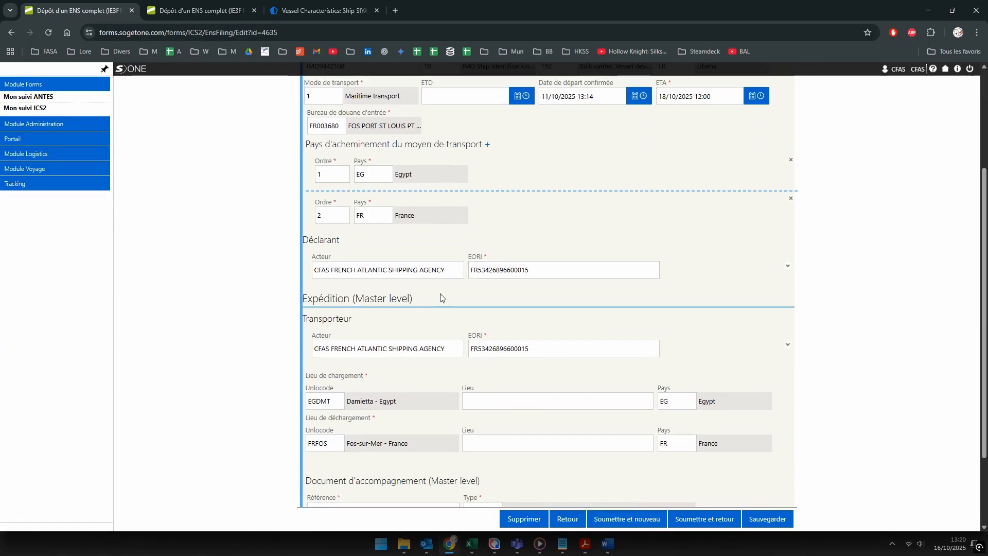
scroll(446, 275, "down", 2)
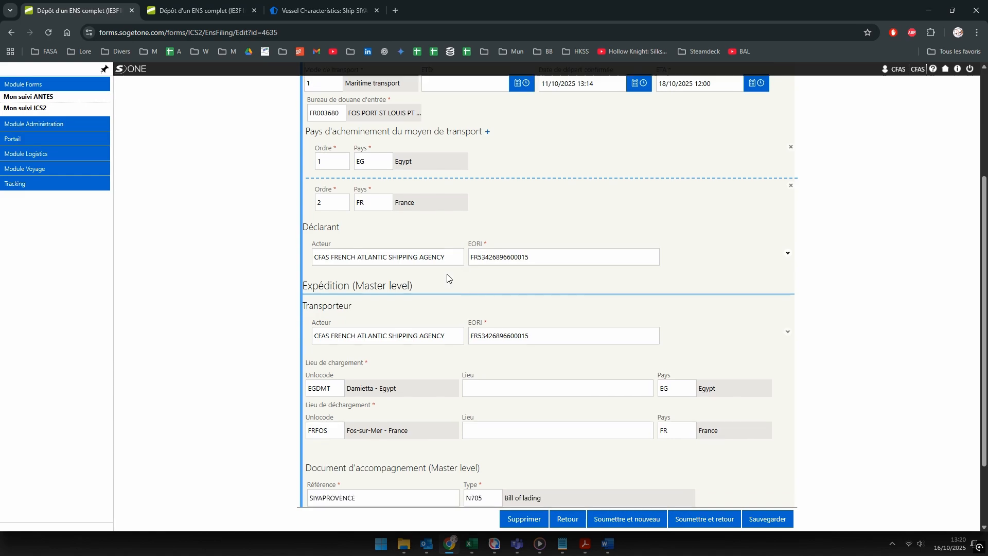
left_click(209, 10)
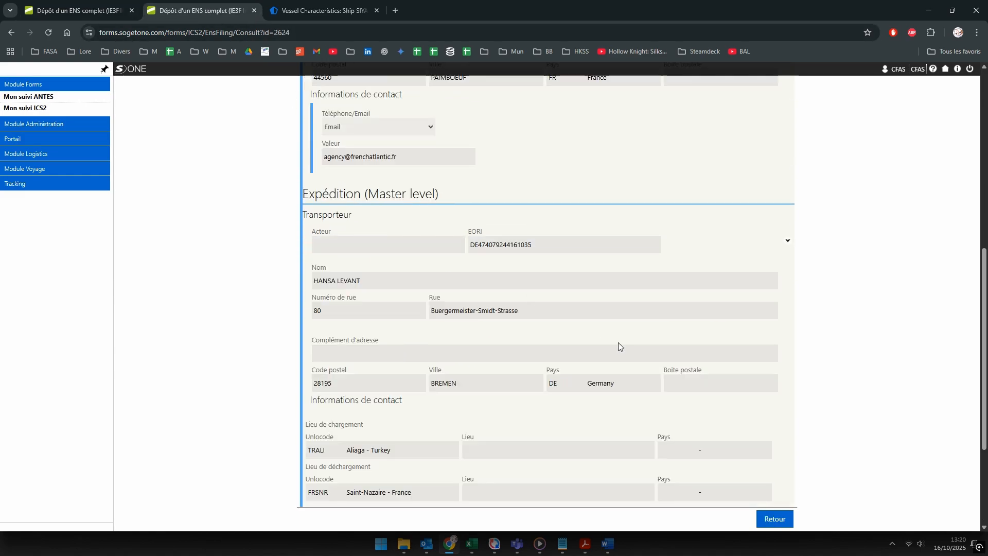
scroll(622, 342, "down", 3)
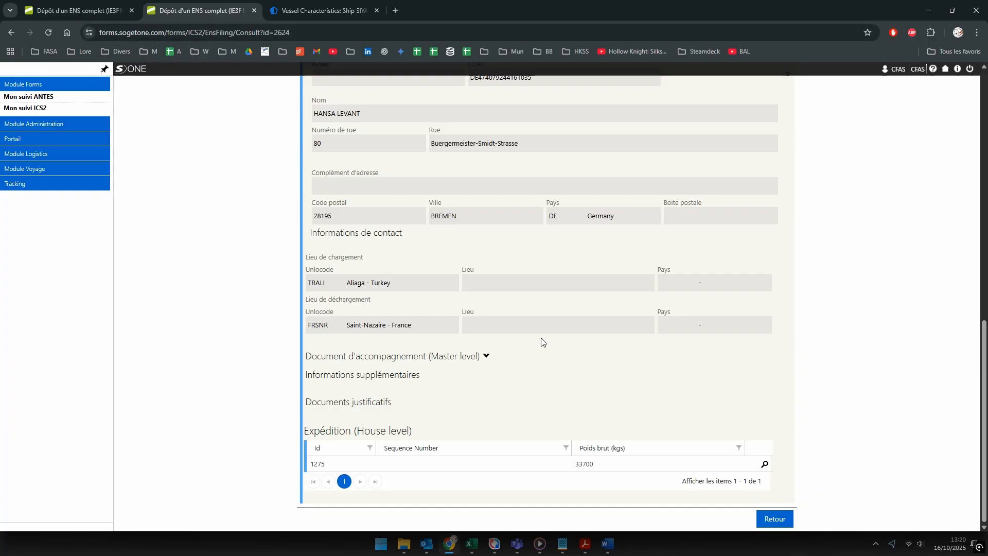
left_click(79, 12)
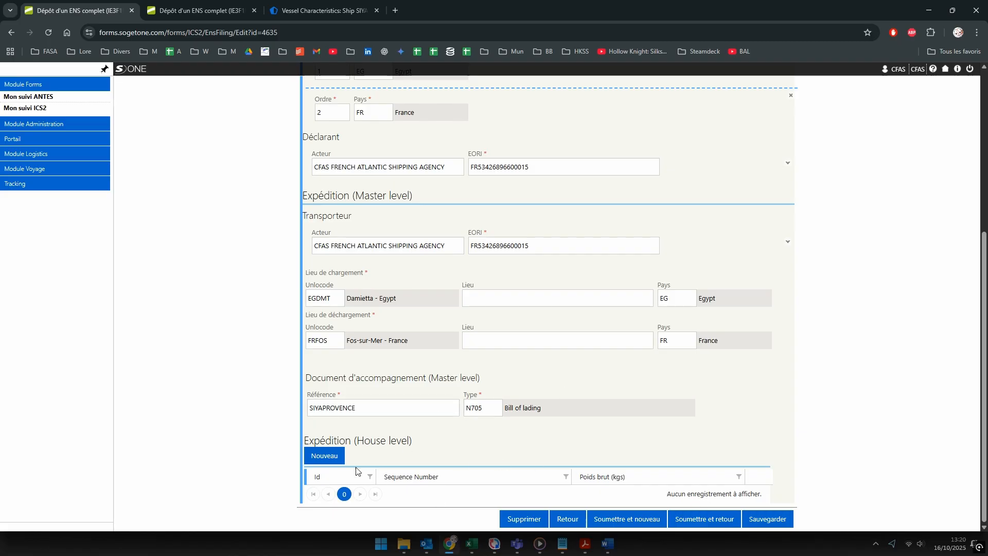
Step: Add a new house-level consignment with consignee type 2 Legal person
left_click(335, 458)
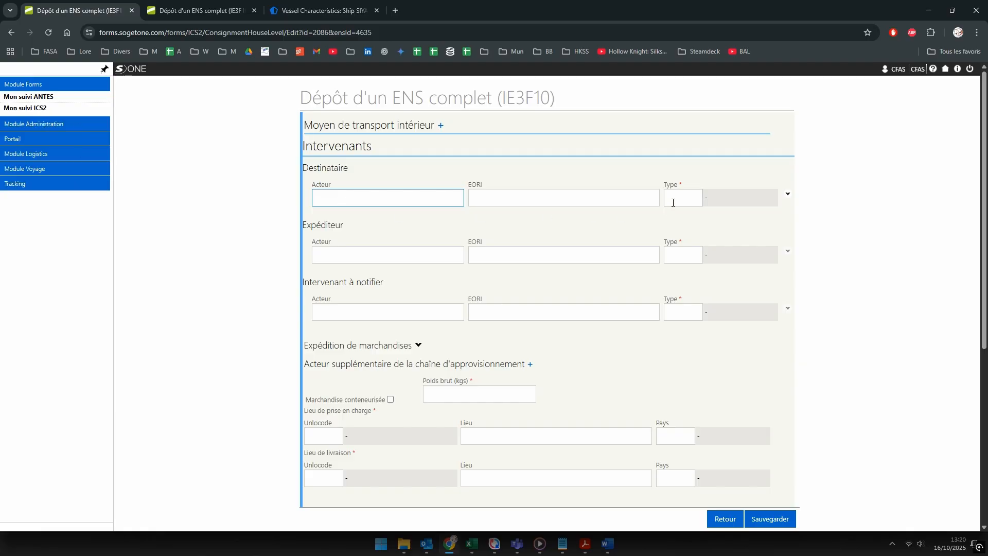
left_click(673, 200)
type("2")
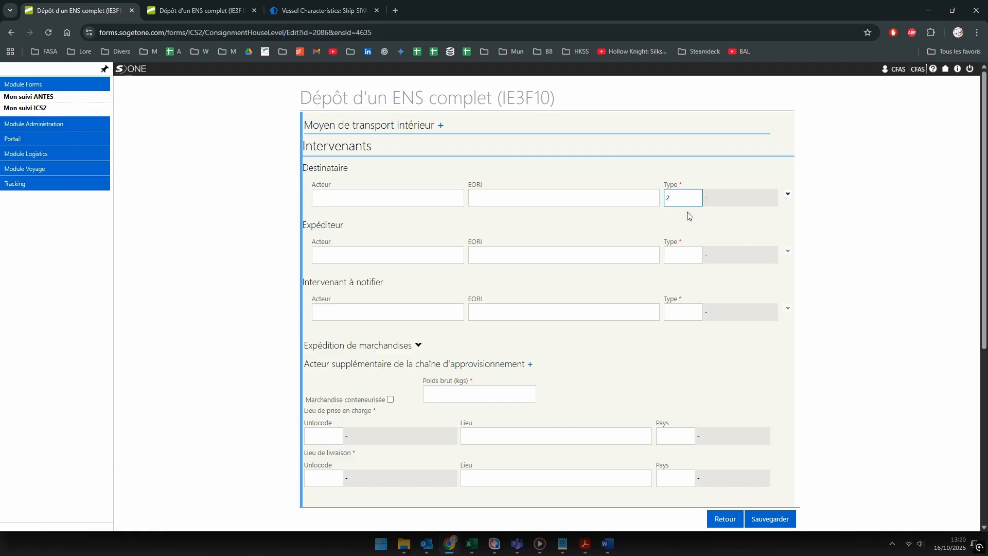
left_click(681, 212)
Step: Enter the consignee name AMS AMEROPA, taken from the cargo manifest
left_click(787, 194)
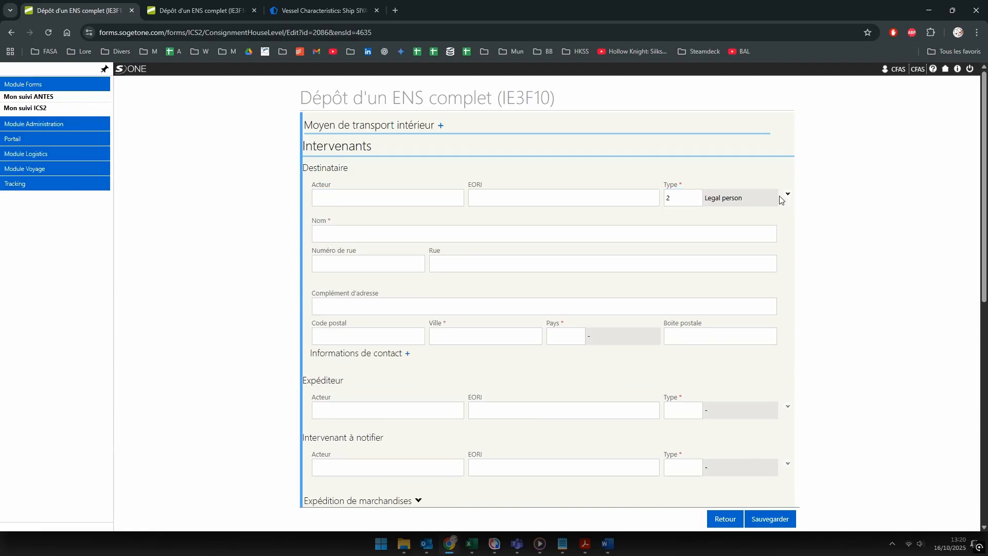
left_click(338, 232)
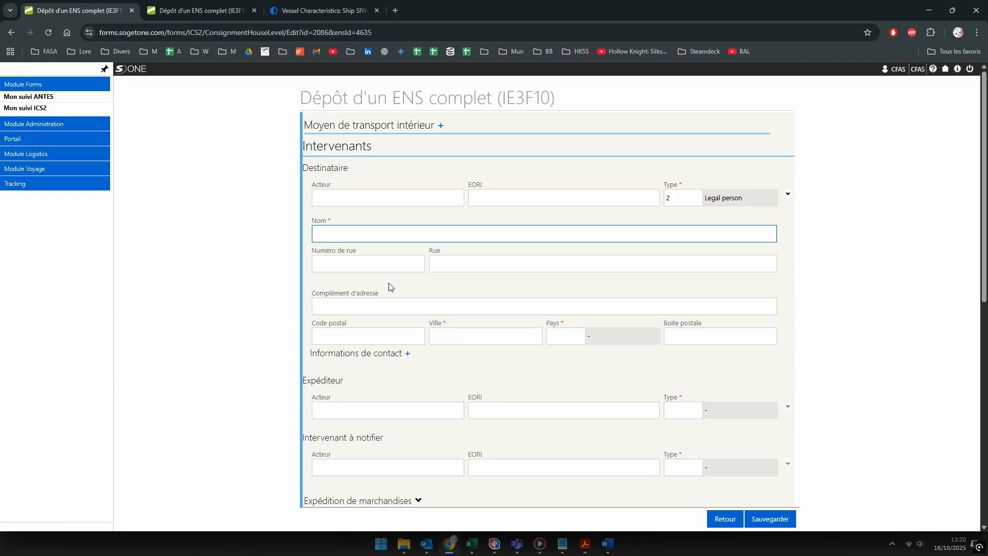
key("alt+Tab")
left_click(240, 12)
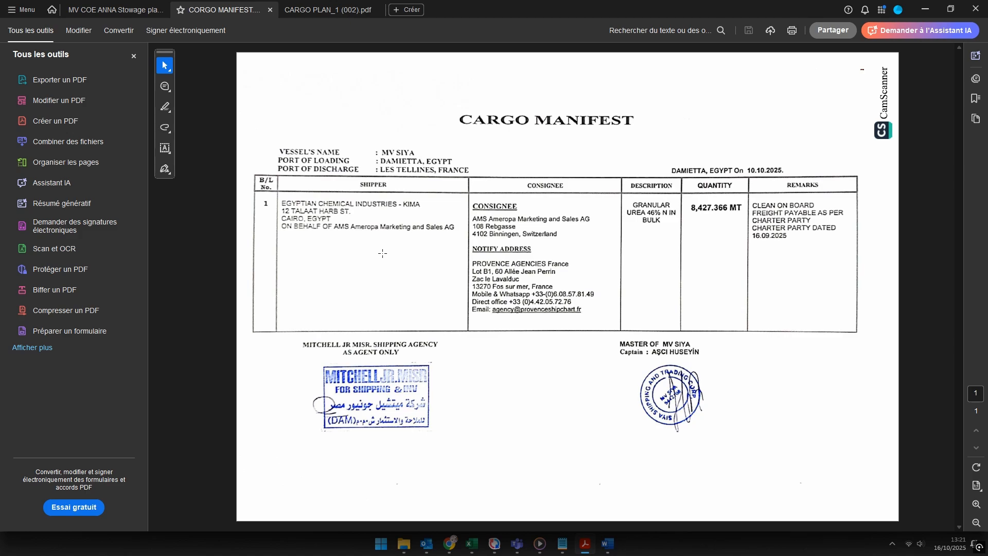
key("alt+Tab")
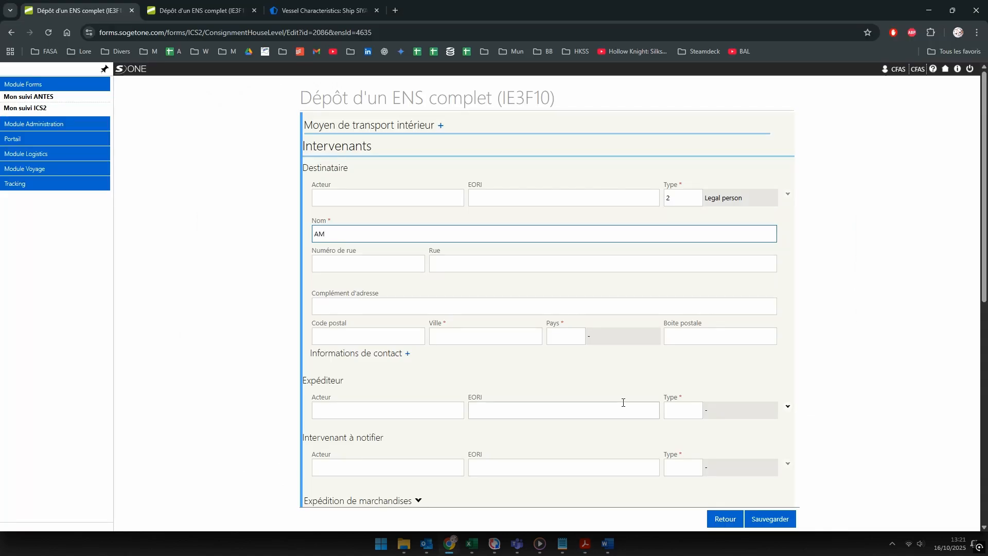
type("MEROPA")
scroll(375, 325, "down", 1)
key("alt+Tab")
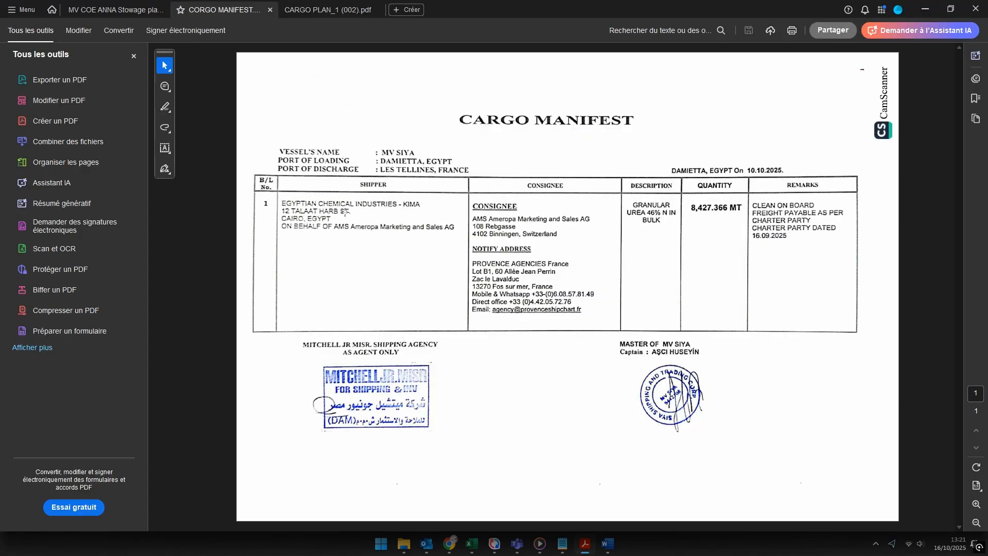
key("alt+Tab")
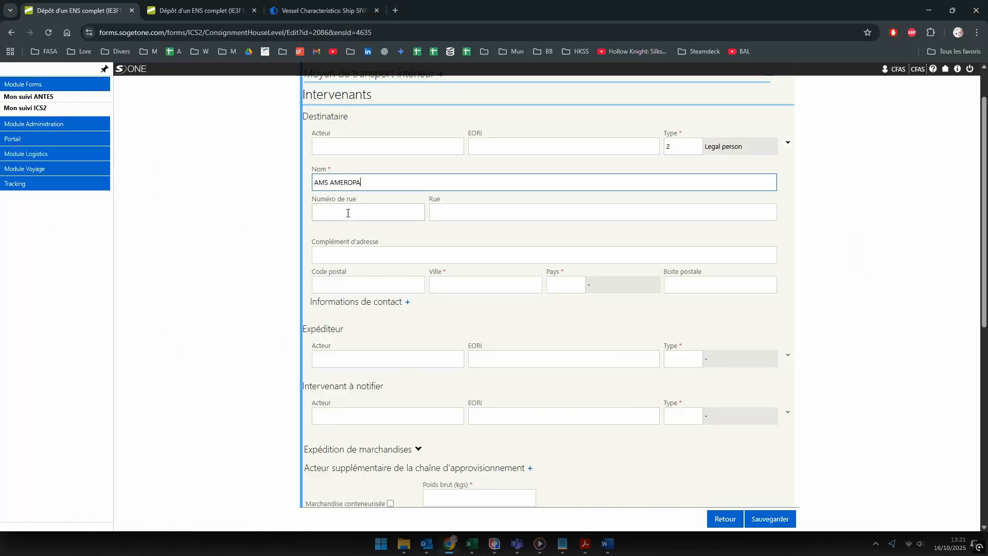
left_click(367, 215)
type("1")
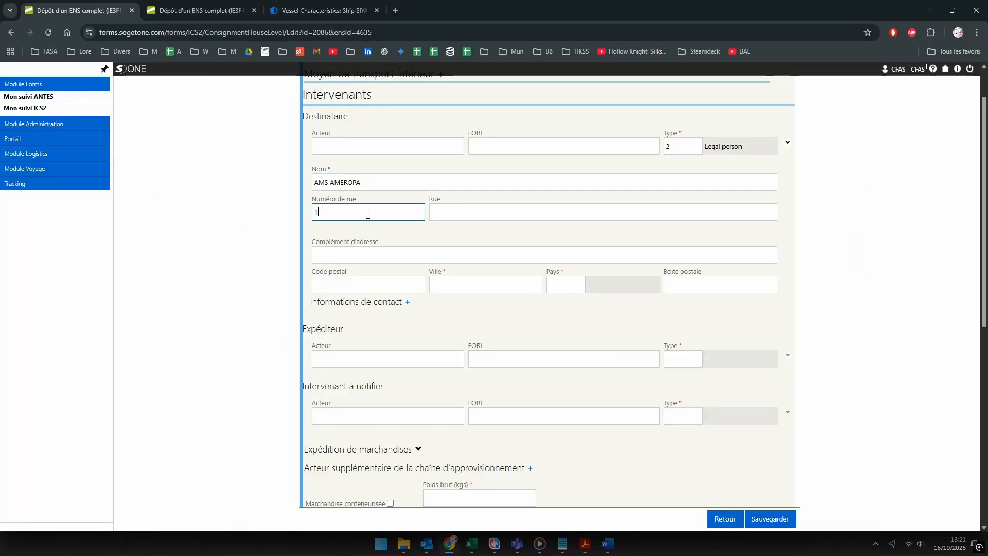
type("08")
key("Tab")
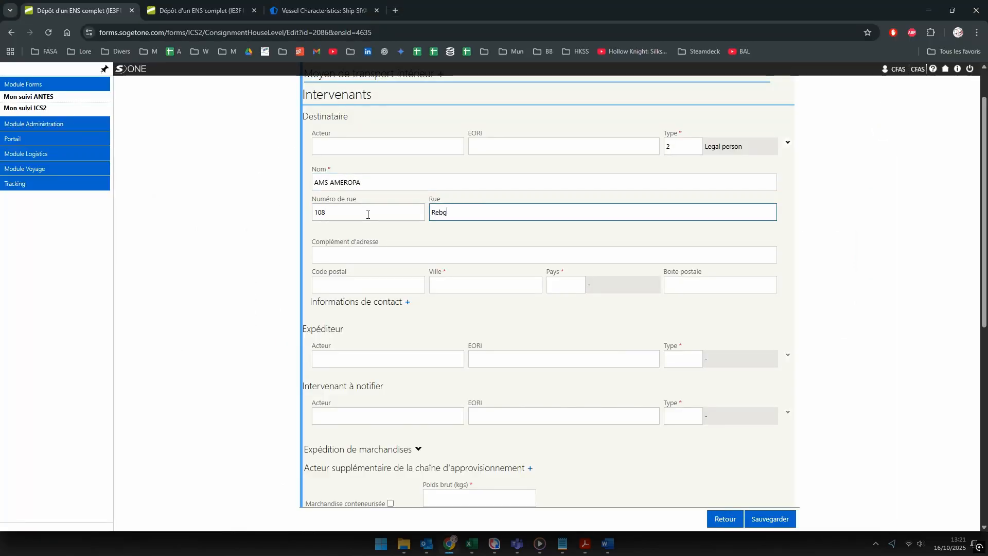
key("alt+Tab")
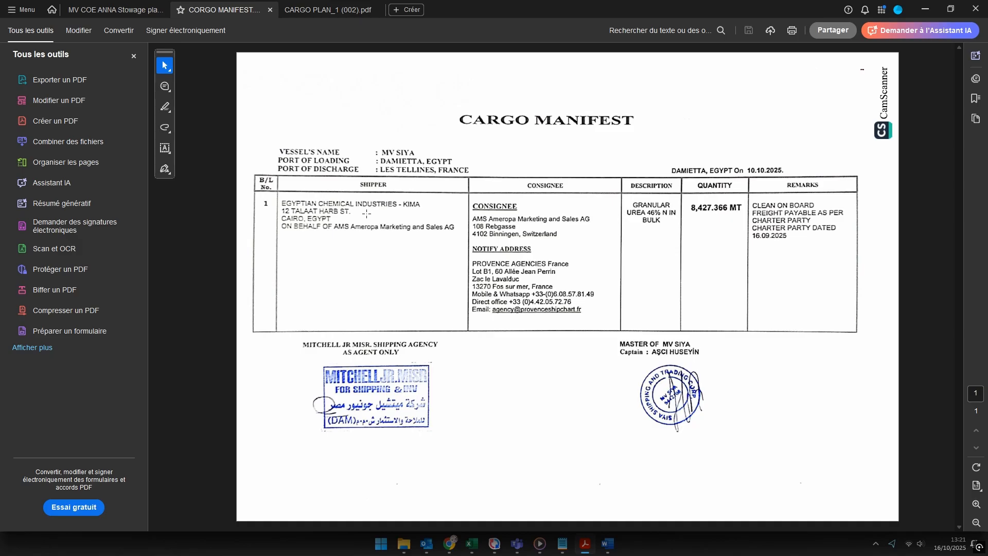
key("alt+Tab")
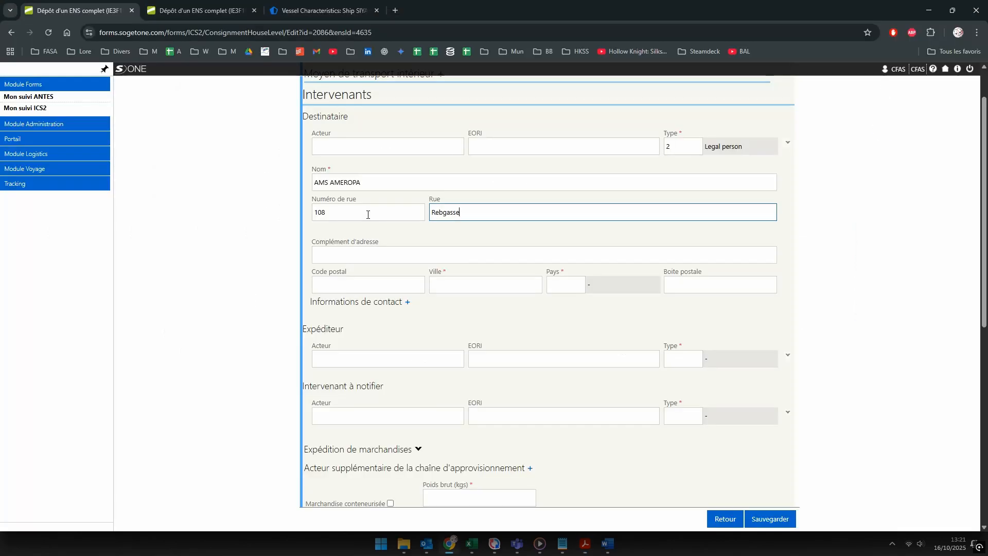
Step: Give the consignee postal code 4102, city BINNINGEN and country CH Switzerland
left_click(343, 283)
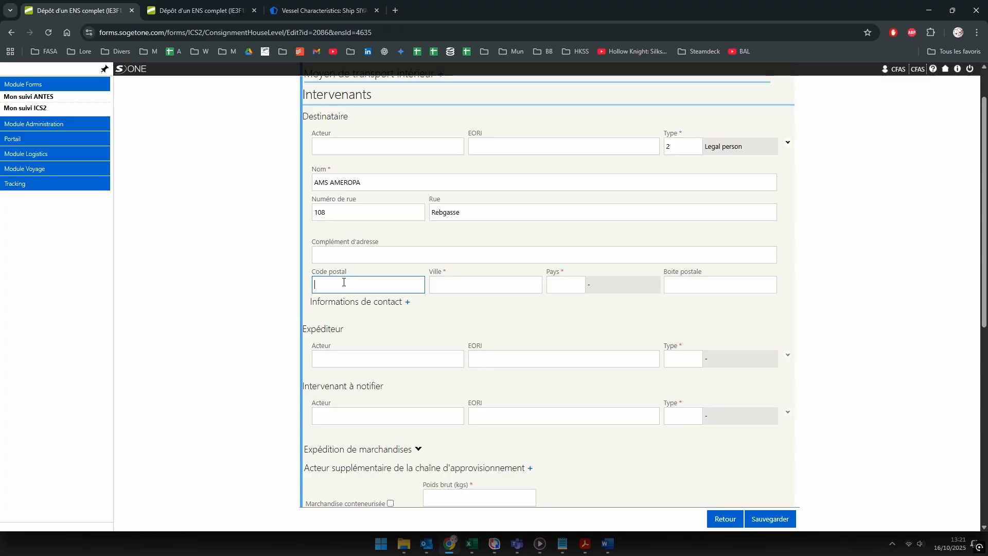
type("4102")
key("Tab")
key("alt+Tab")
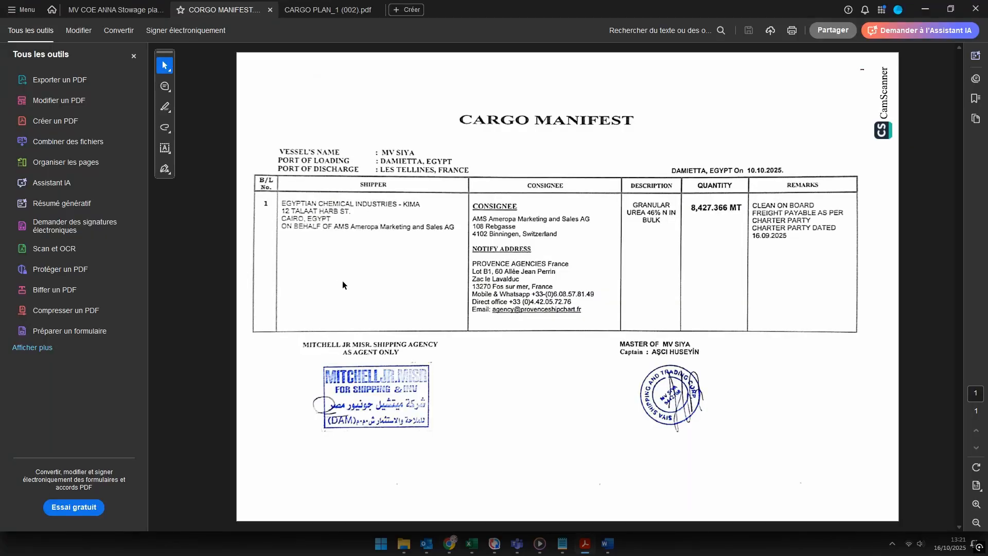
key("alt+Tab")
type("BINNIN")
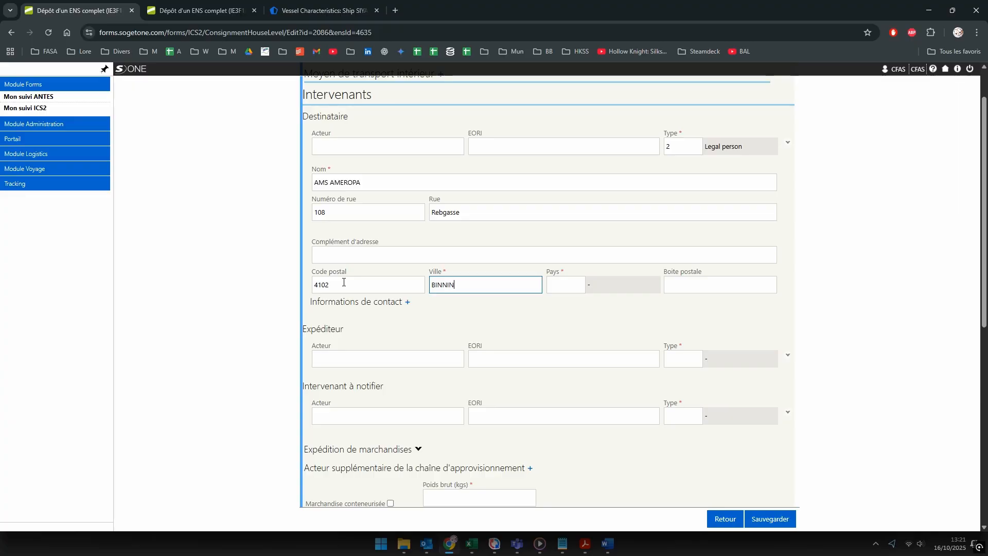
type("GEN")
key("alt+Tab")
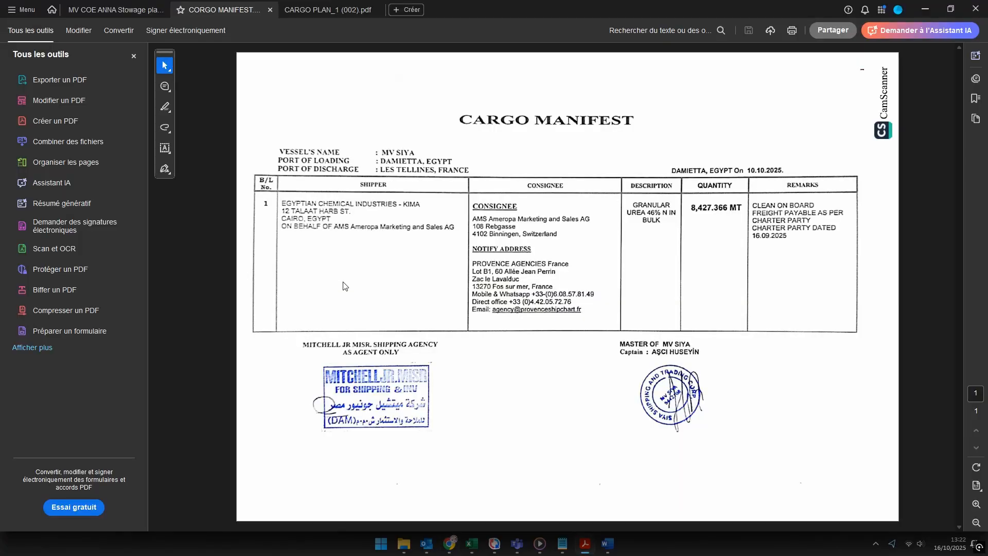
key("alt+Tab")
key("Tab")
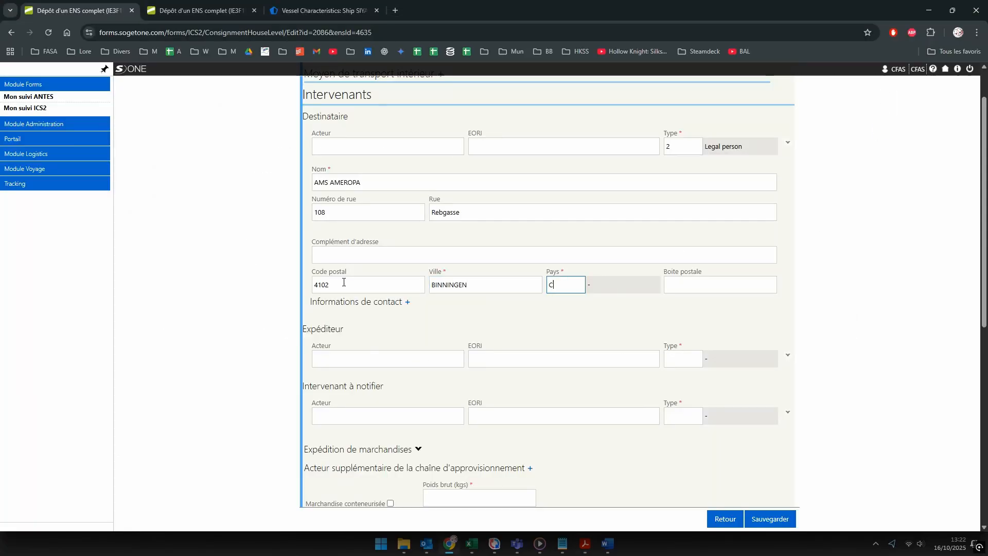
type("CH")
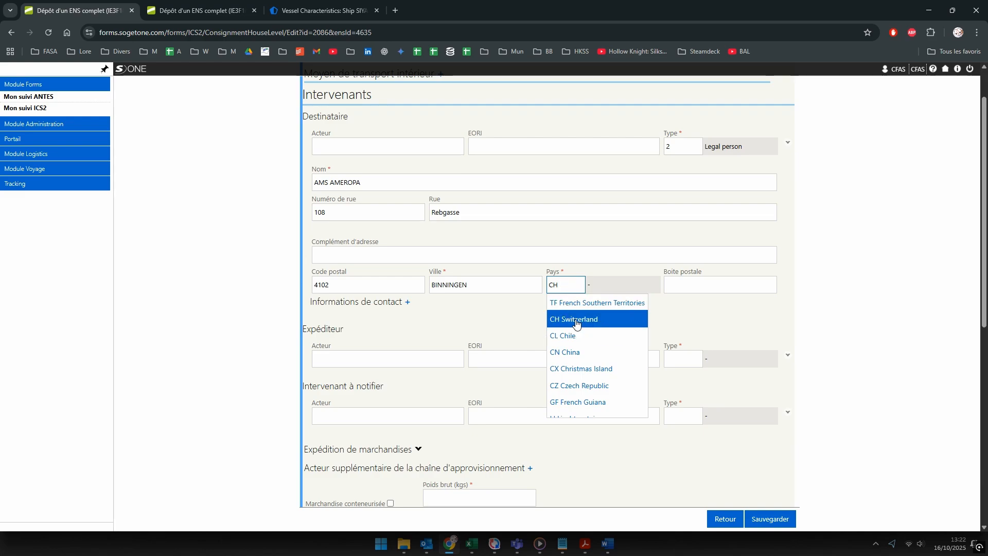
left_click(579, 316)
Step: Add an Email contact for the consignee with the agency's e-mail address
left_click(407, 302)
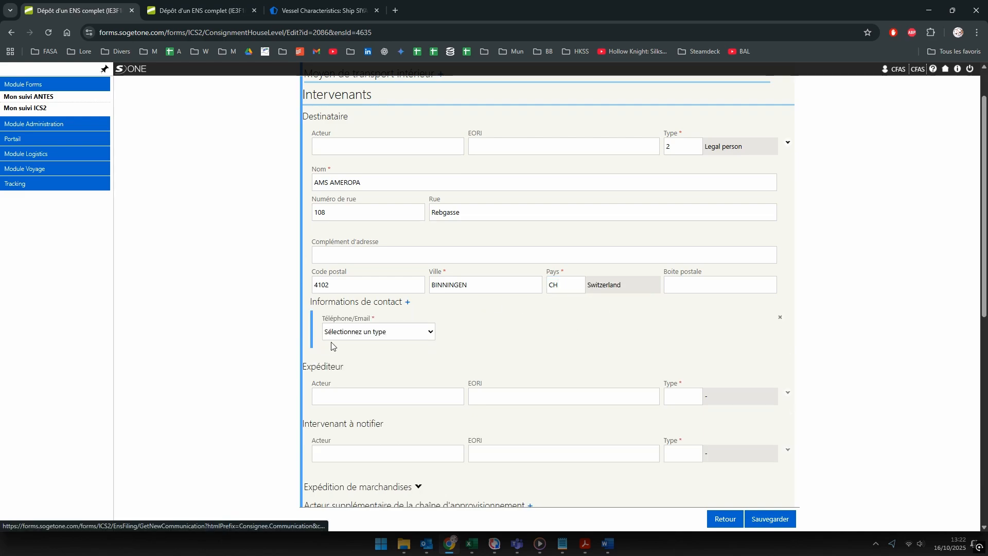
left_click(360, 332)
left_click(350, 371)
left_click(463, 334)
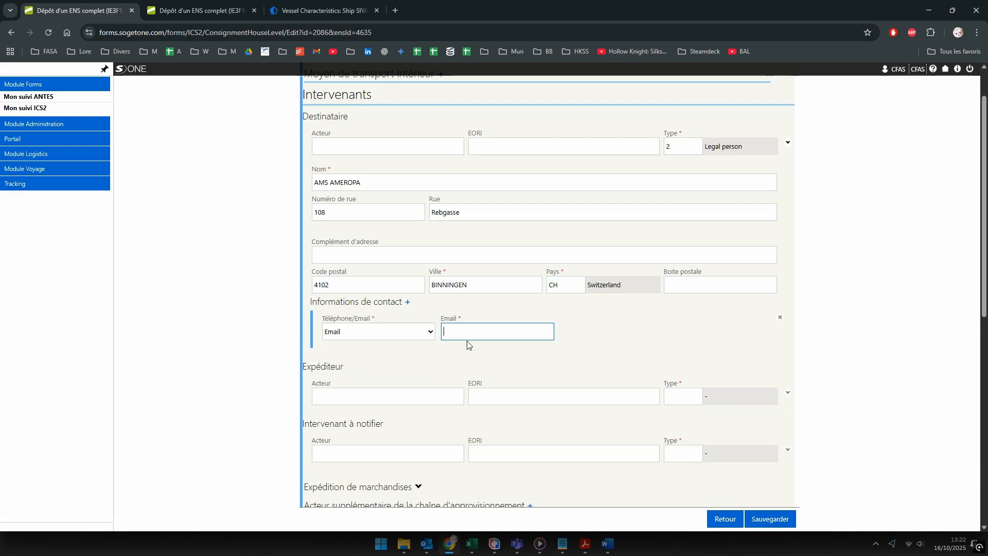
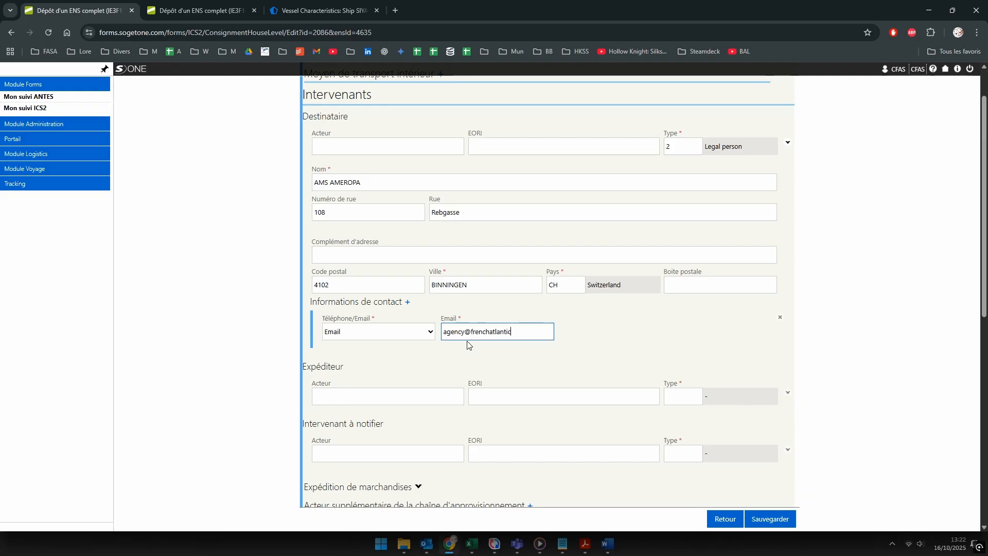
left_click(609, 336)
scroll(615, 334, "down", 2)
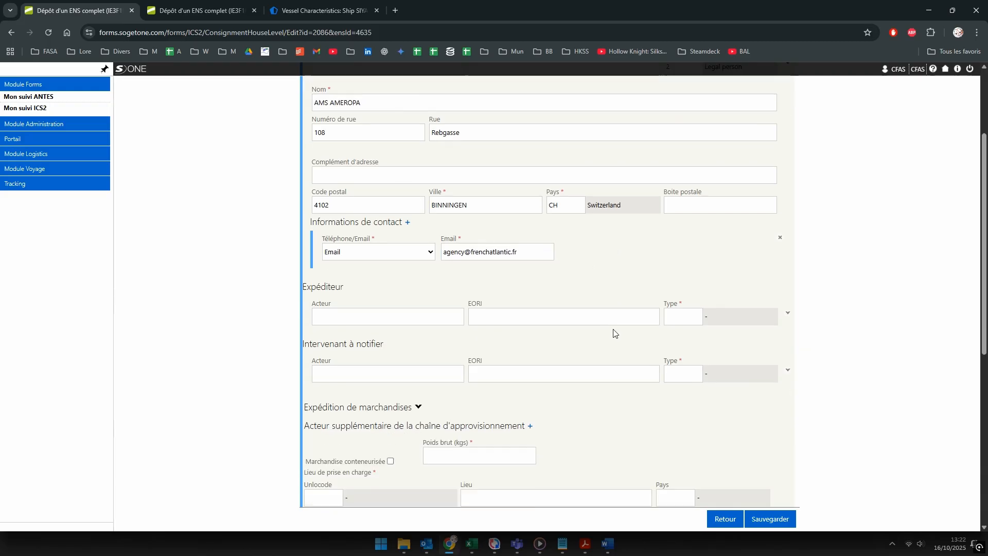
Step: Make the shipper a Legal person (type 2) named Egyptian Chemical Industries
left_click(335, 296)
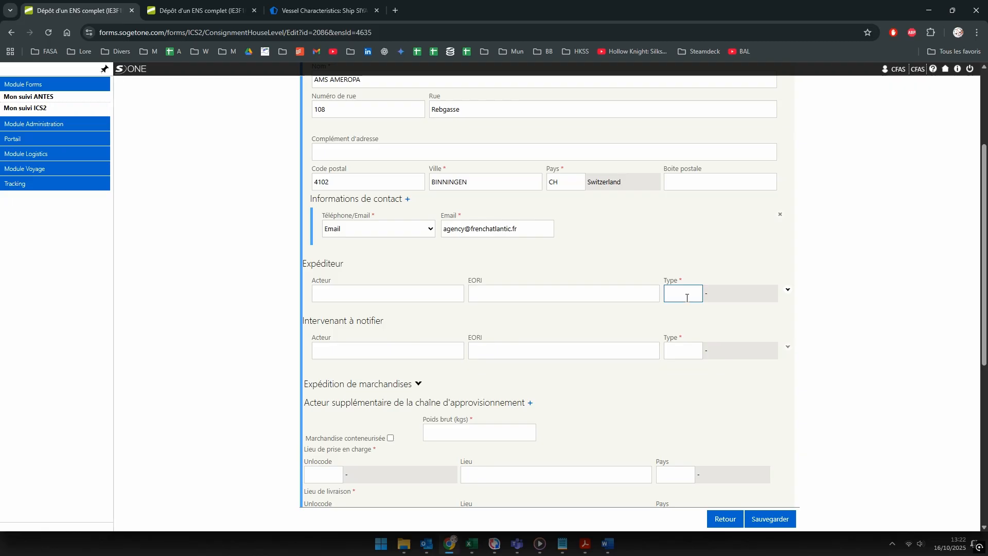
type("2")
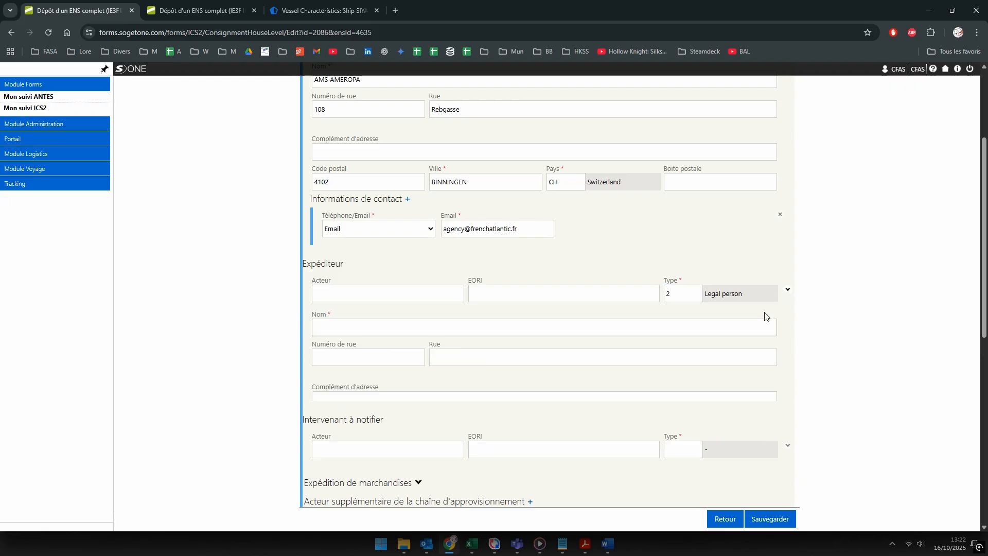
key("alt+Tab")
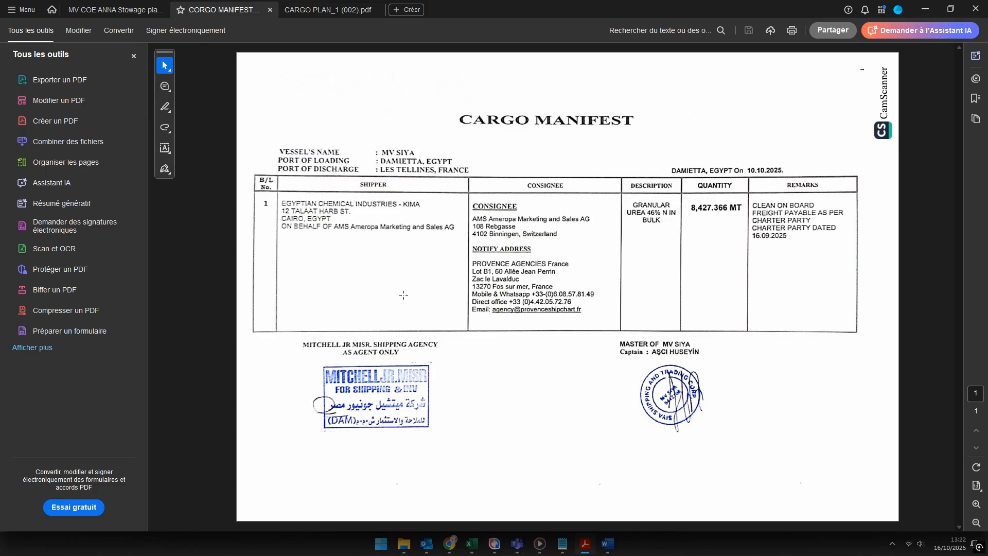
key("alt+Tab")
type("Egy")
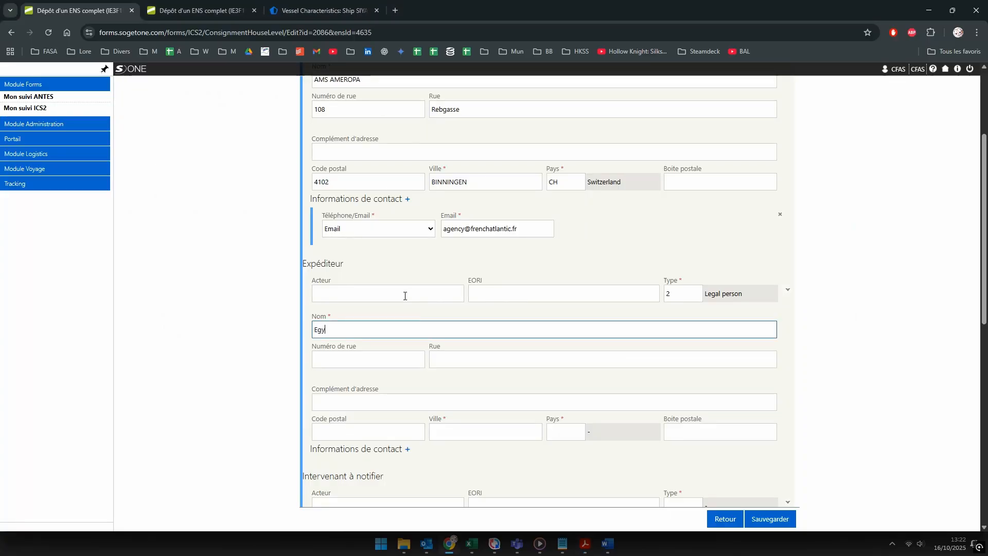
type("ptian Chemical Industries")
key("Tab")
key("alt+Tab")
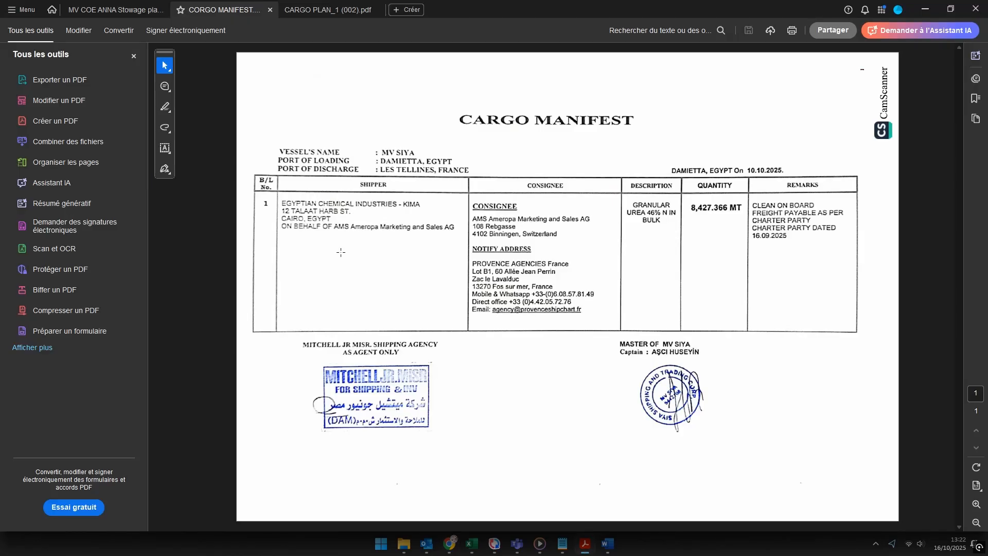
key("alt+Tab")
type("12")
key("Tab")
type("T")
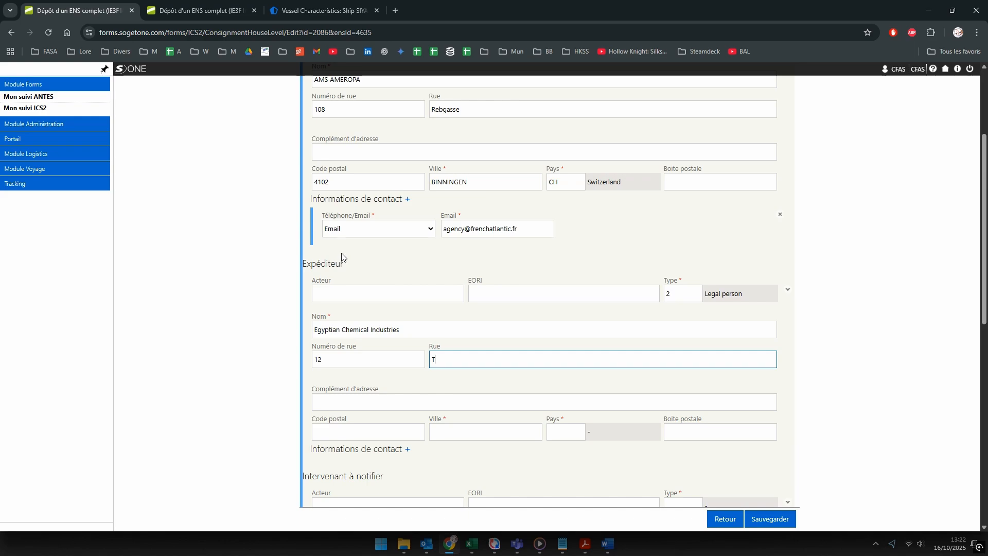
type("ALAAT HARB")
key("alt+Tab")
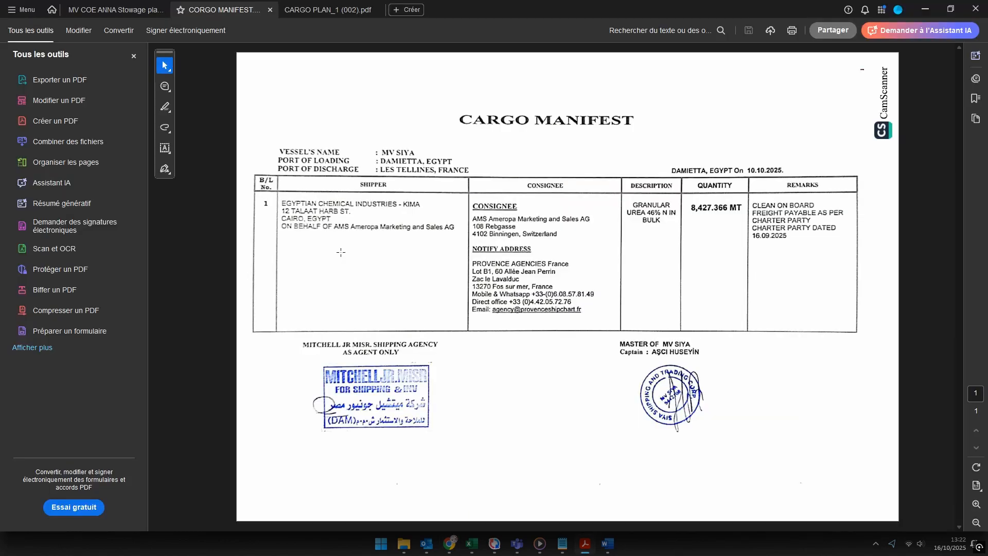
key("alt+Tab")
type("St")
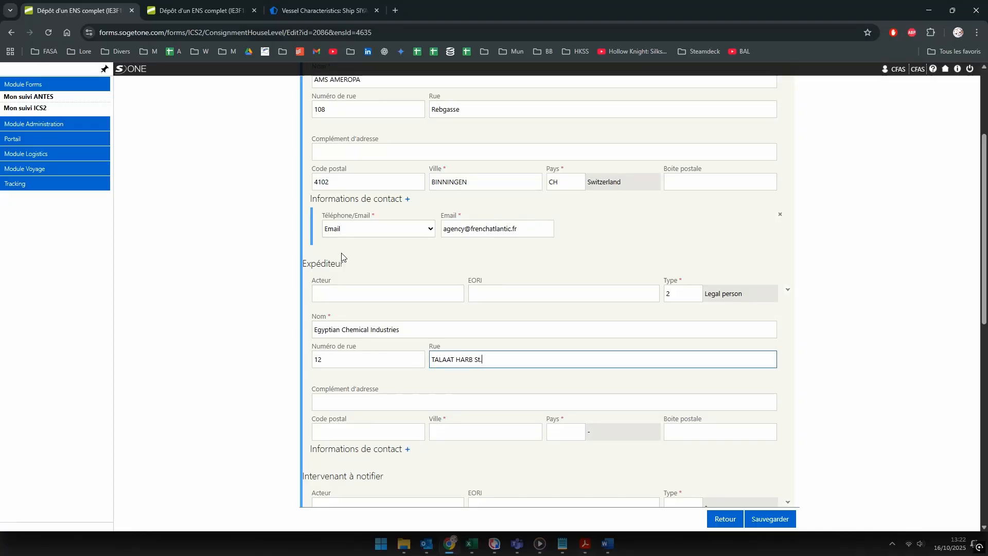
type(".")
key("Tab")
key("Tab")
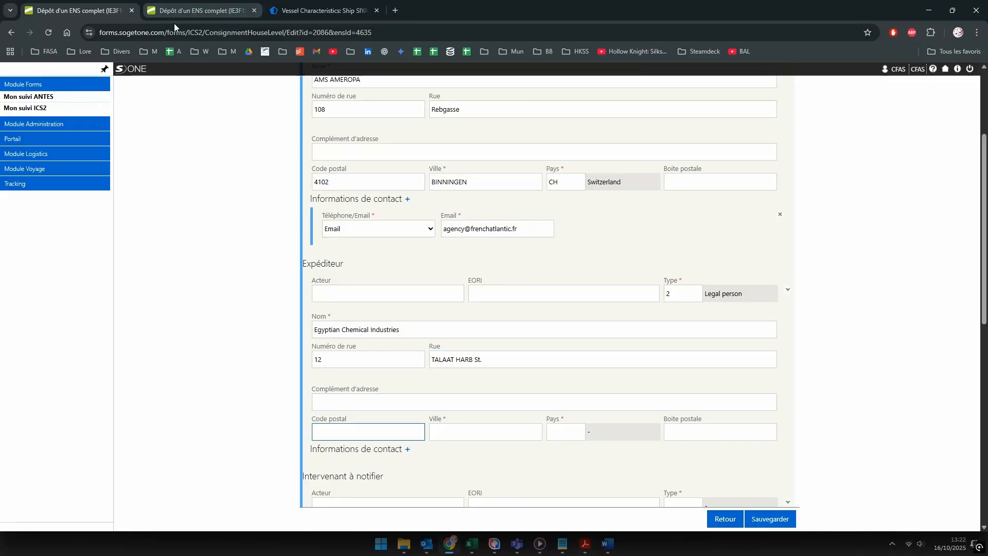
Step: Set the shipper's postal code 1111, city CAIRO and country EG (Egypt)
key("alt+Tab")
key("alt+Tab")
type("1111")
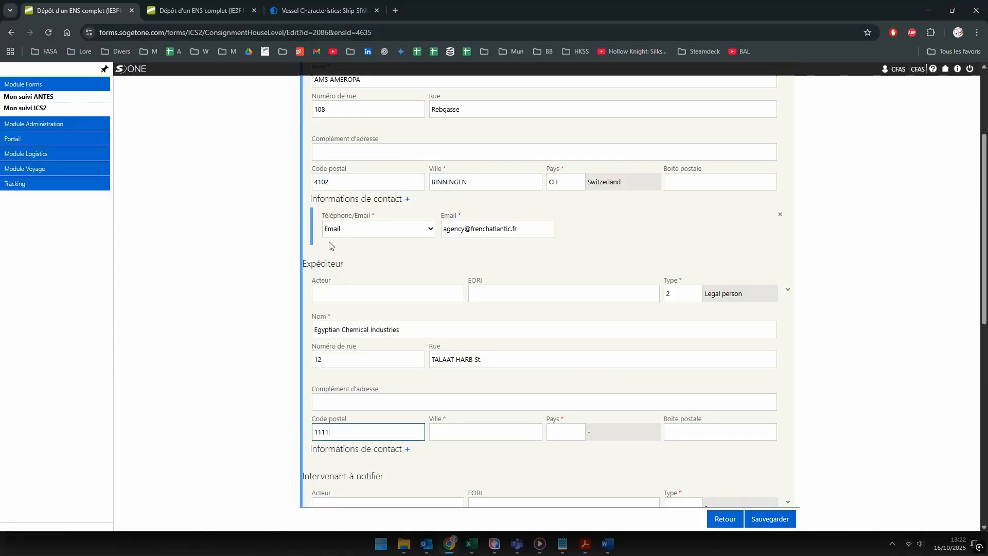
key("Tab")
key("alt+Tab")
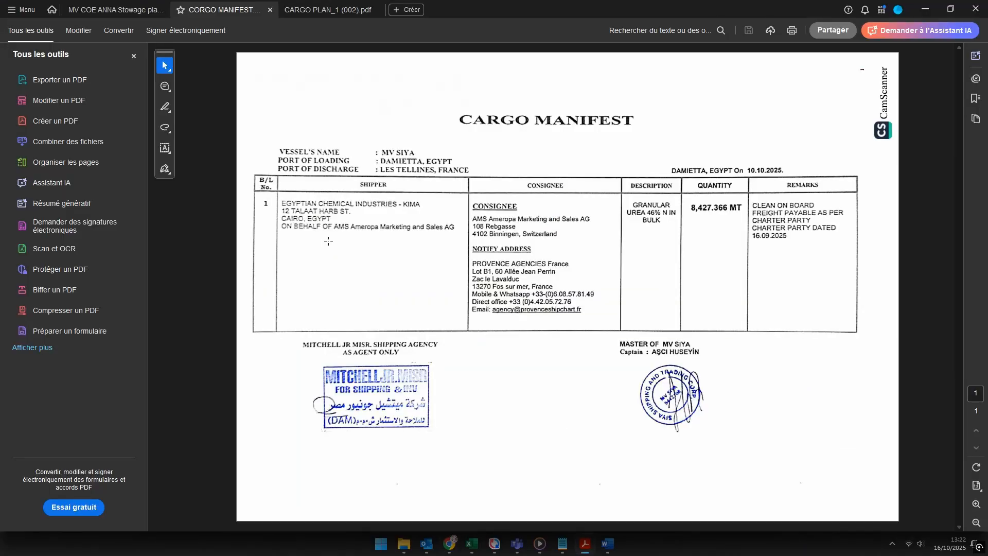
key("alt+Tab")
type("CAIRO")
key("Tab")
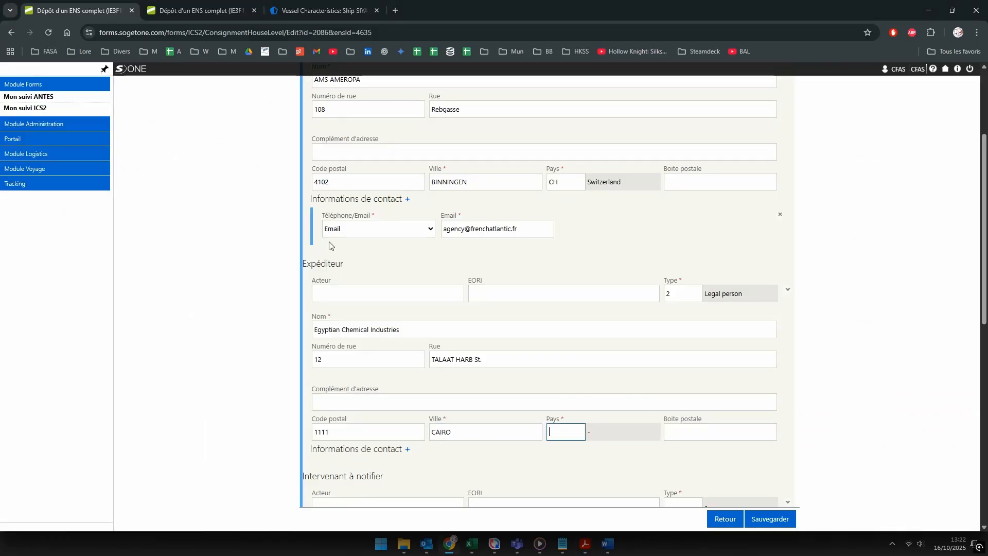
type("EG")
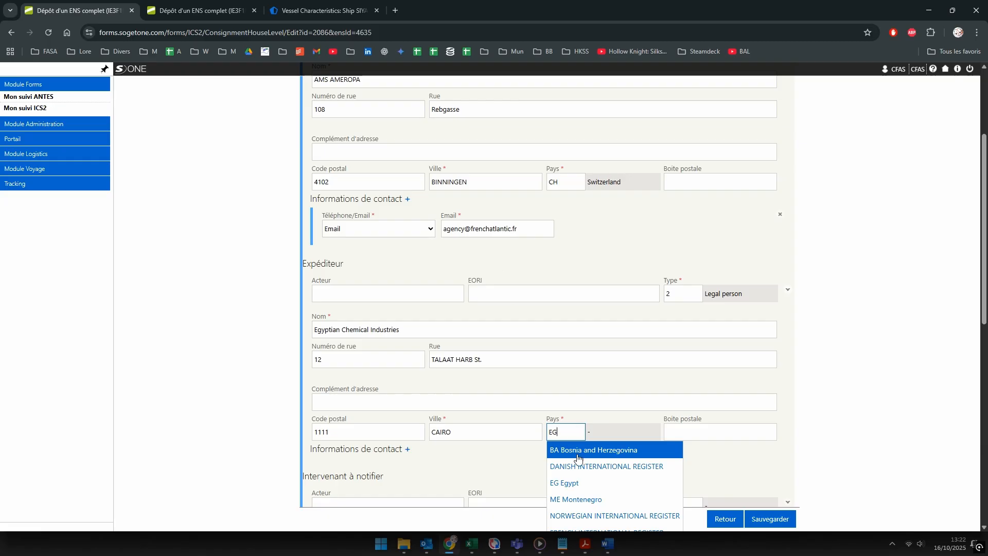
key("Tab")
Step: Add an Email contact for the shipper with the agency e-mail address
scroll(659, 459, "down", 3)
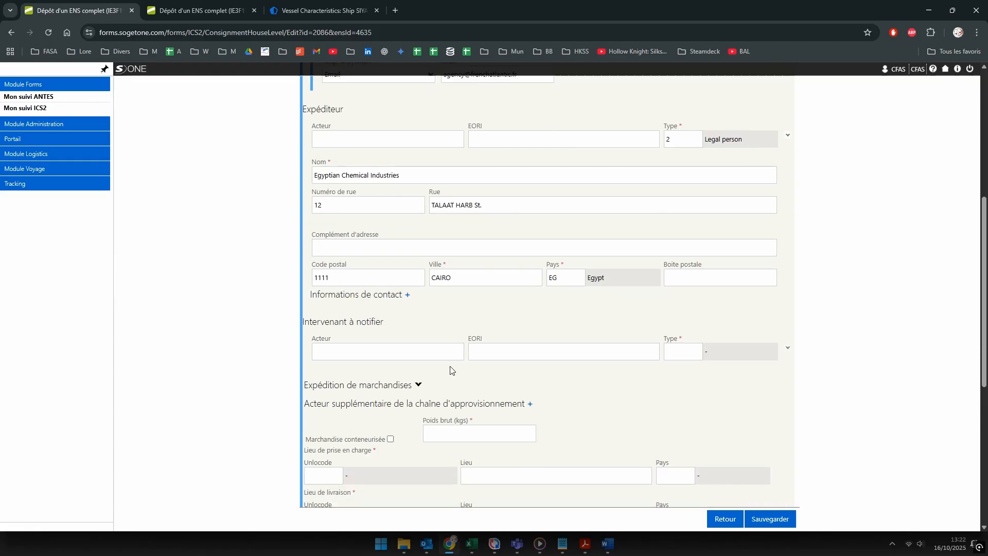
left_click(408, 295)
left_click(361, 325)
left_click(360, 349)
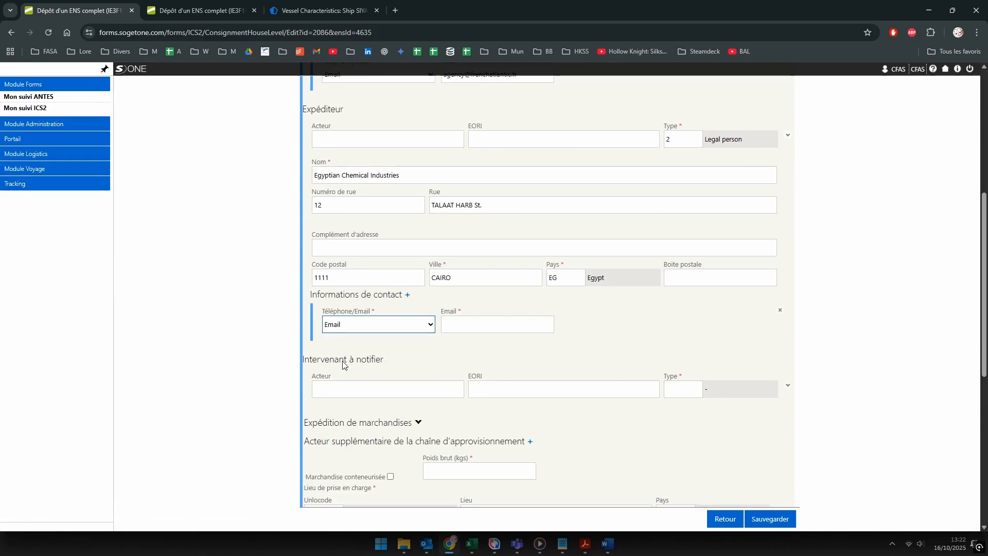
left_click(464, 323)
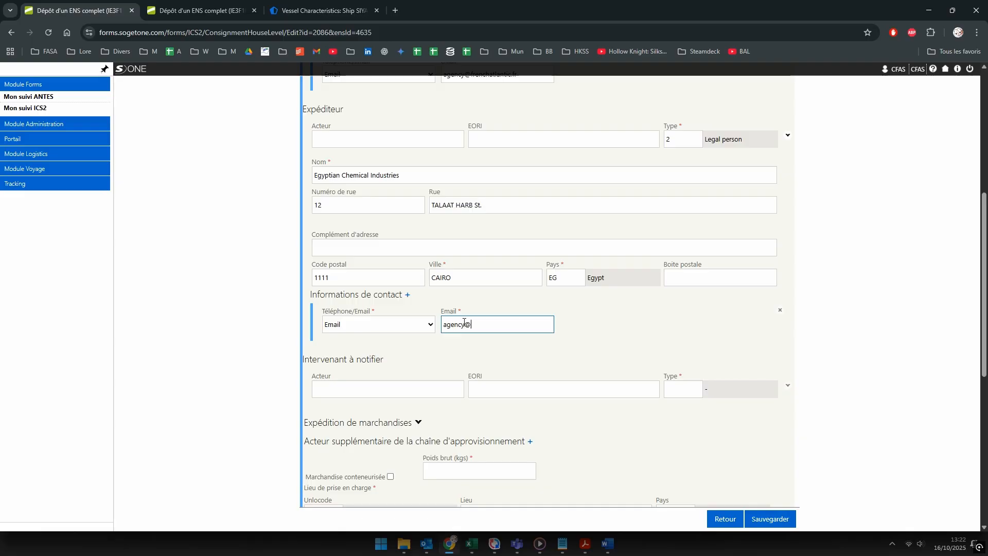
left_click(651, 307)
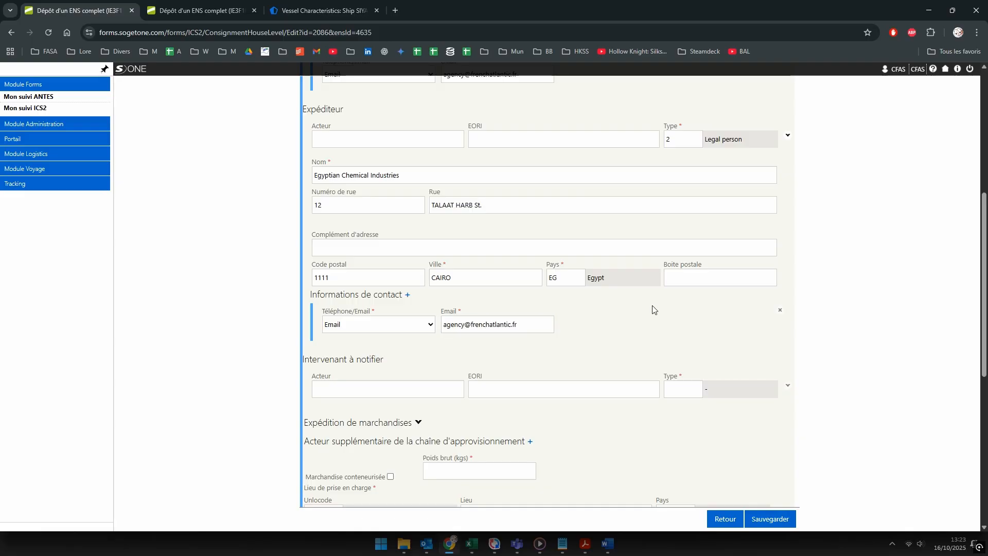
scroll(651, 308, "down", 1)
scroll(651, 307, "down", 1)
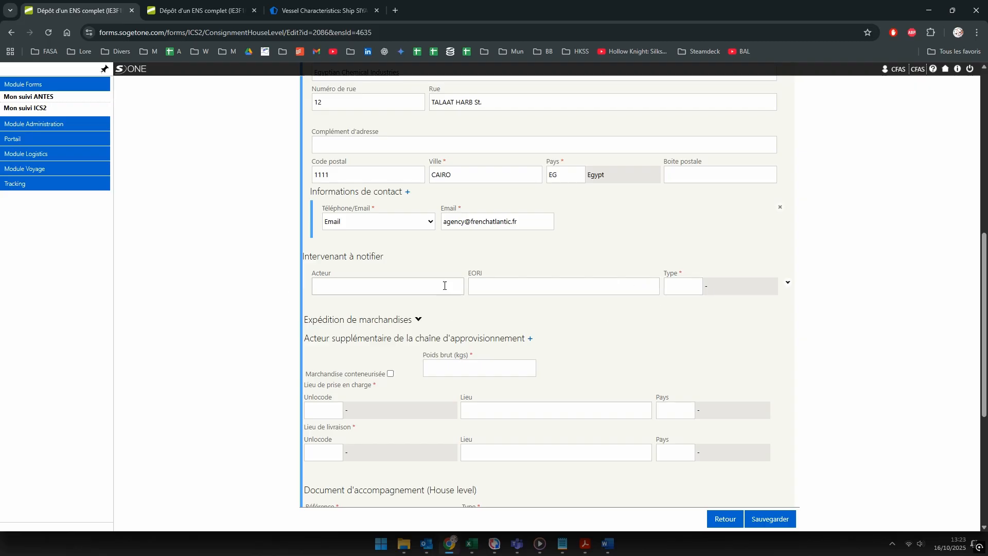
Step: Expand the goods shipment section and make the buyer a Legal person (type 2)
scroll(470, 373, "down", 1)
left_click(417, 268)
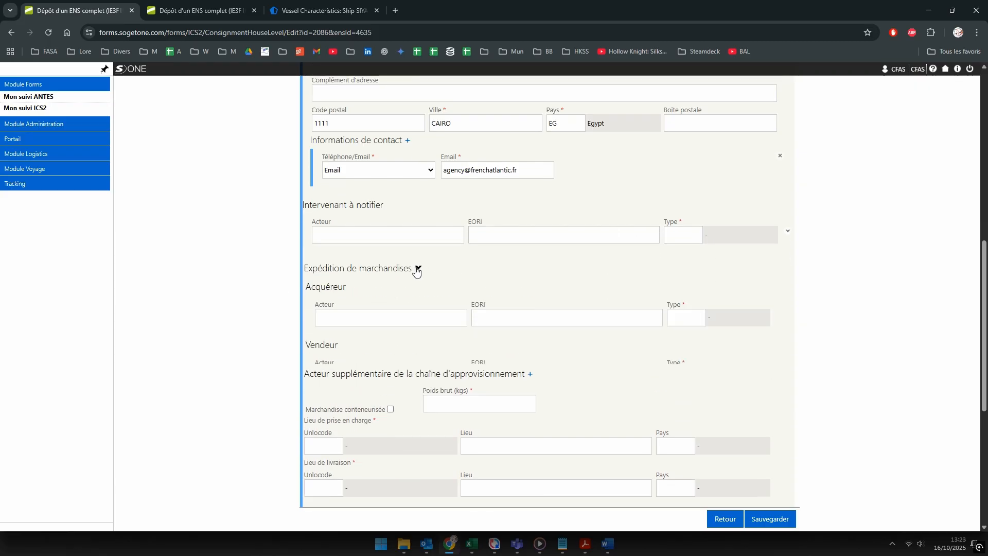
left_click(682, 315)
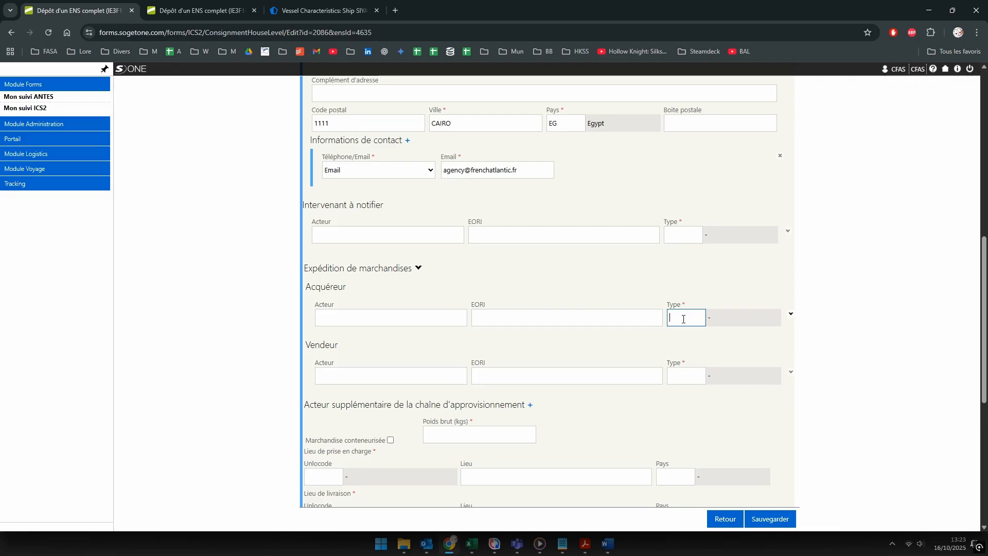
type("2")
left_click(791, 314)
Step: Copy the consignee name AMS AMEROPA into the buyer and enter street 108 Rebgasse
scroll(432, 357, "up", 9)
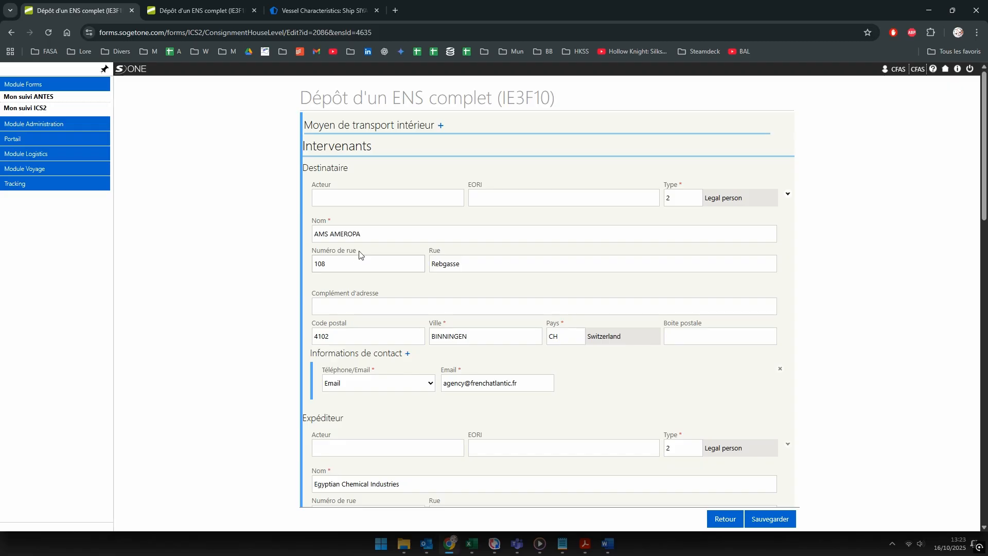
left_click_drag(362, 234, 278, 263)
scroll(425, 326, "down", 9)
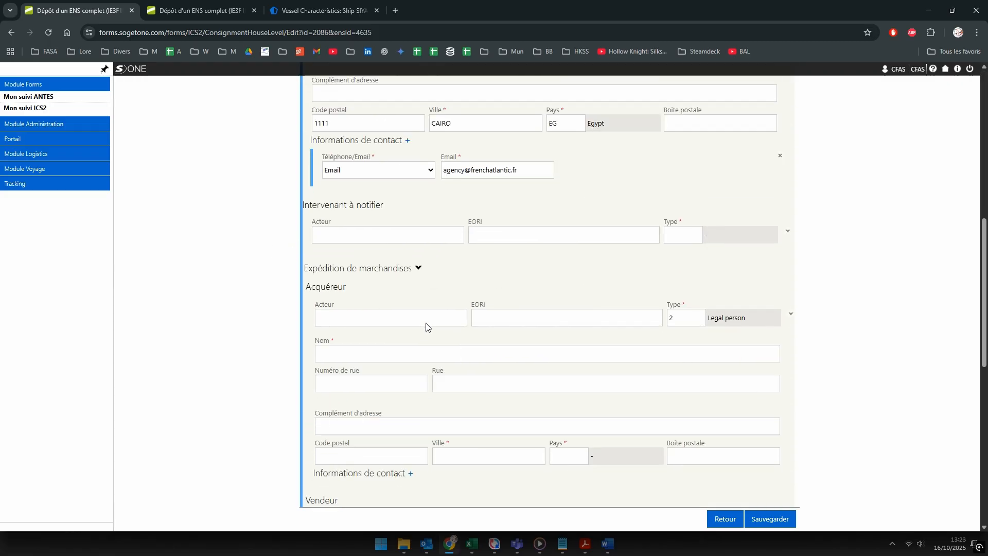
left_click(337, 351)
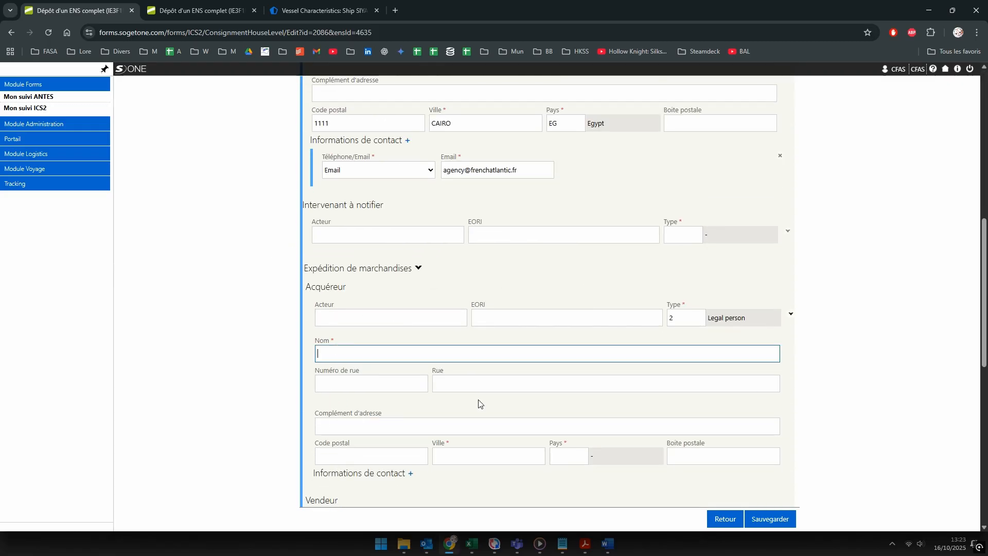
scroll(478, 404, "up", 9)
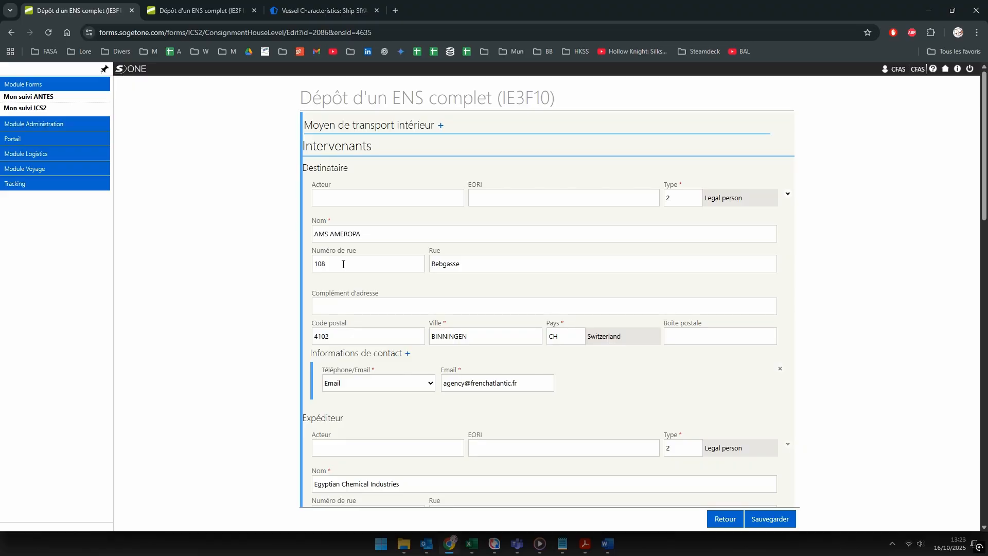
left_click_drag(464, 263, 425, 309)
key("ctrl+c")
scroll(426, 309, "down", 9)
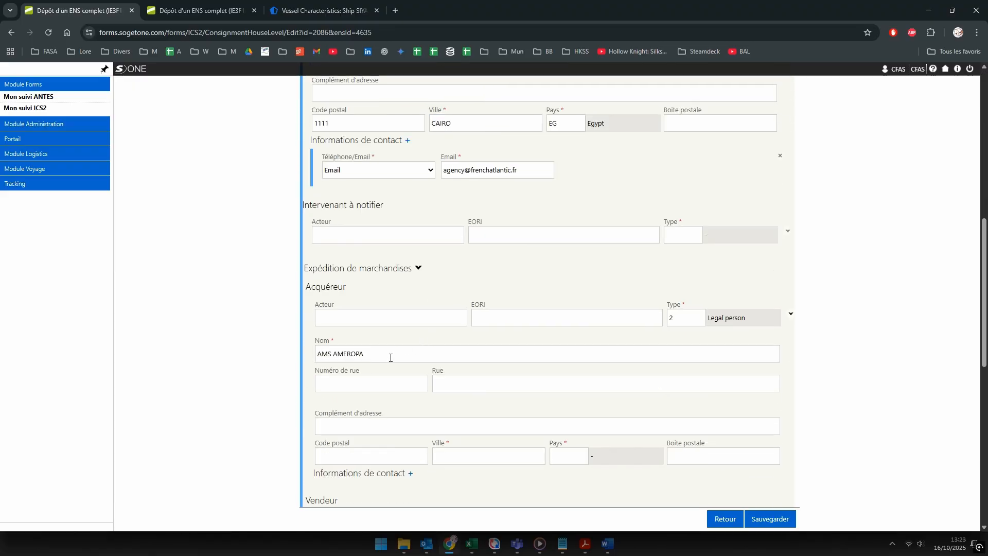
left_click(356, 387)
type("108")
key("Tab")
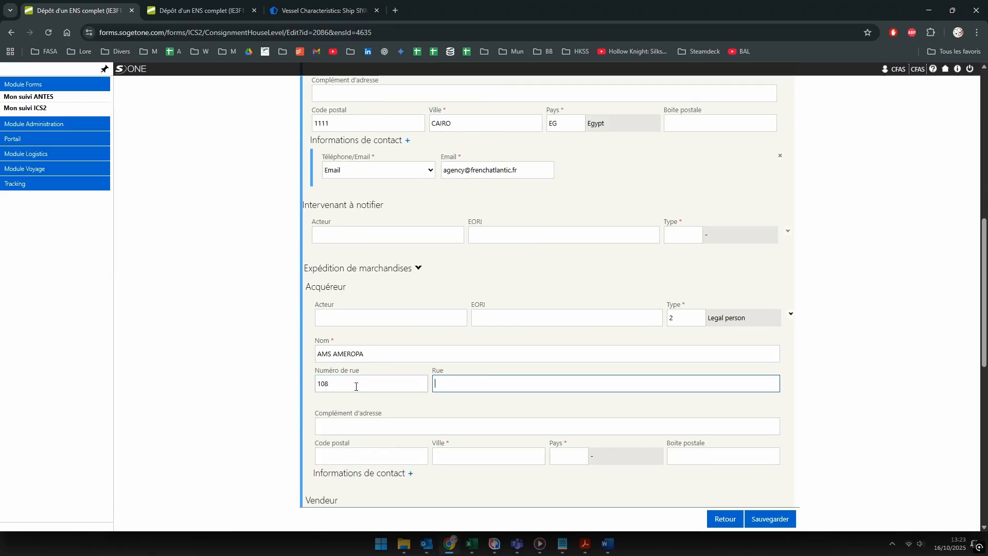
key("ctrl+v")
Step: Set the buyer's postal code 4102, city BINNINGEN and country Switzerland
scroll(350, 360, "up", 7)
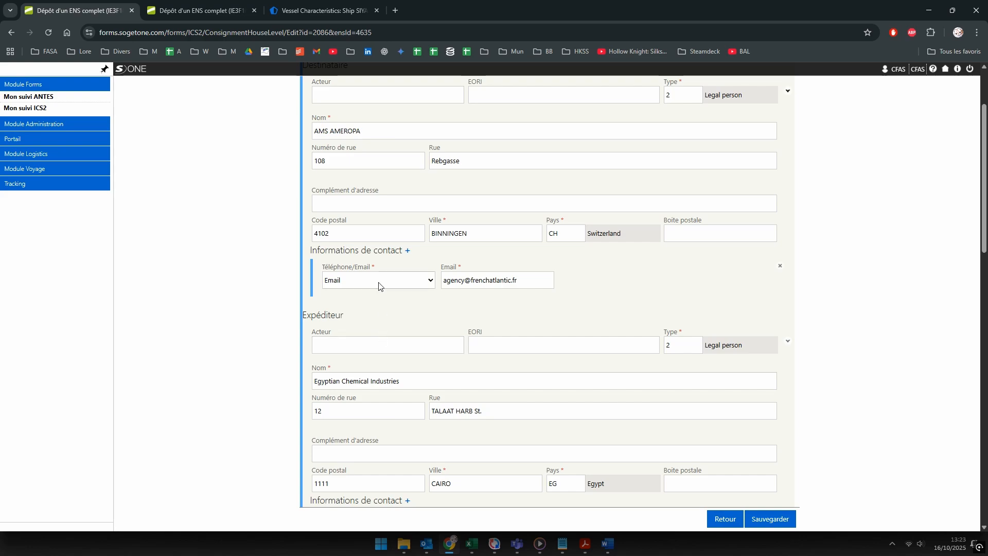
left_click_drag(468, 235, 432, 234)
key("ctrl+c")
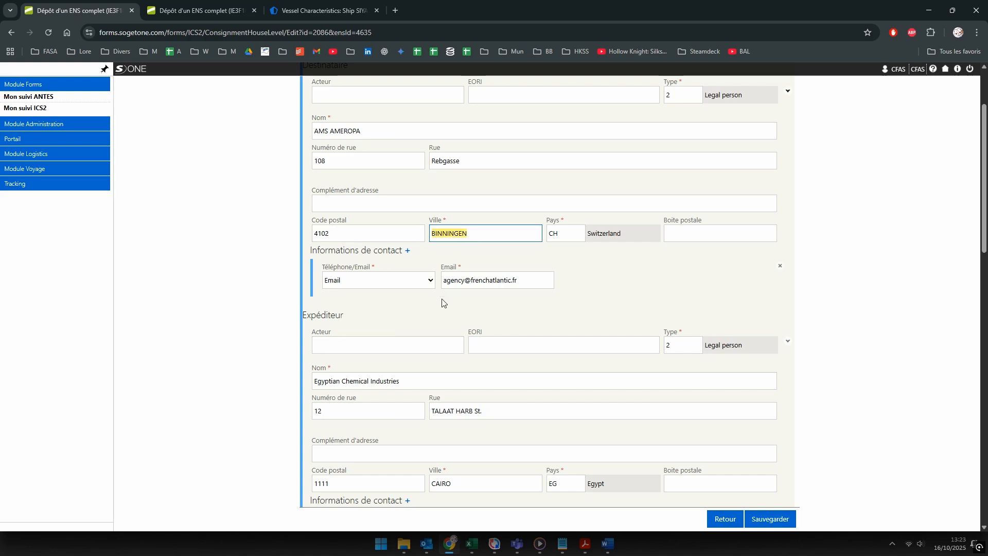
scroll(442, 302, "down", 7)
left_click(332, 249)
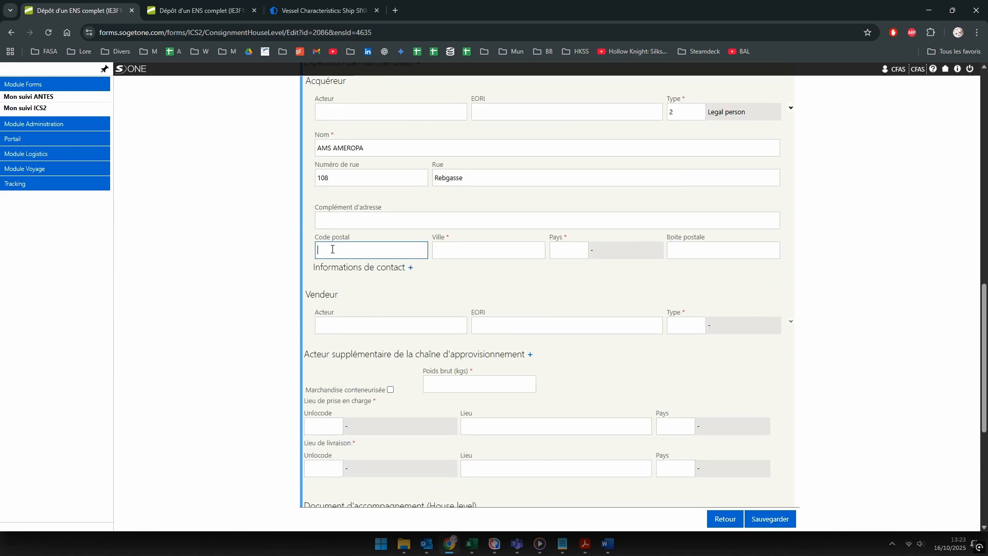
type("4102")
key("Tab")
key("ctrl+v")
key("Tab")
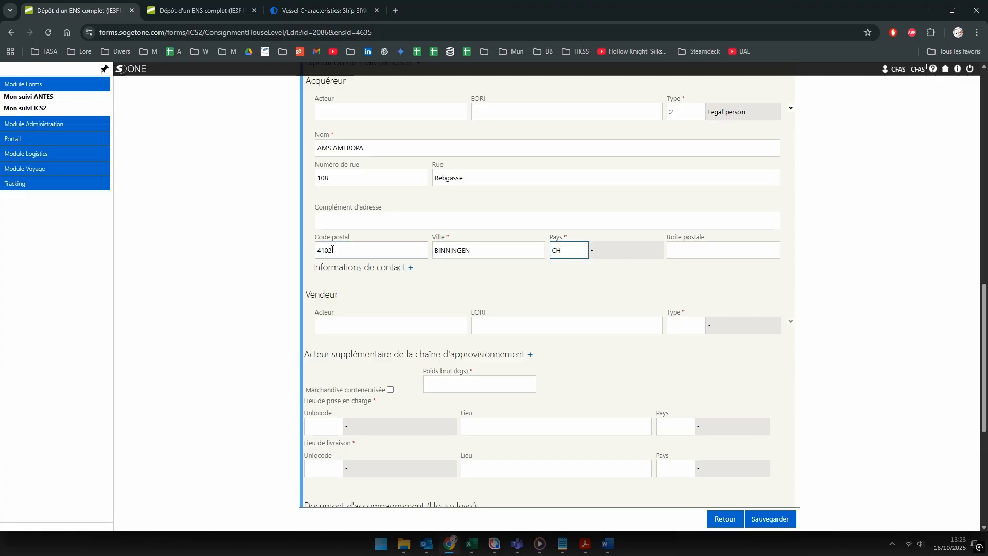
left_click(569, 282)
Step: Add an Email contact for the buyer with the agency e-mail address
left_click(410, 268)
left_click(371, 297)
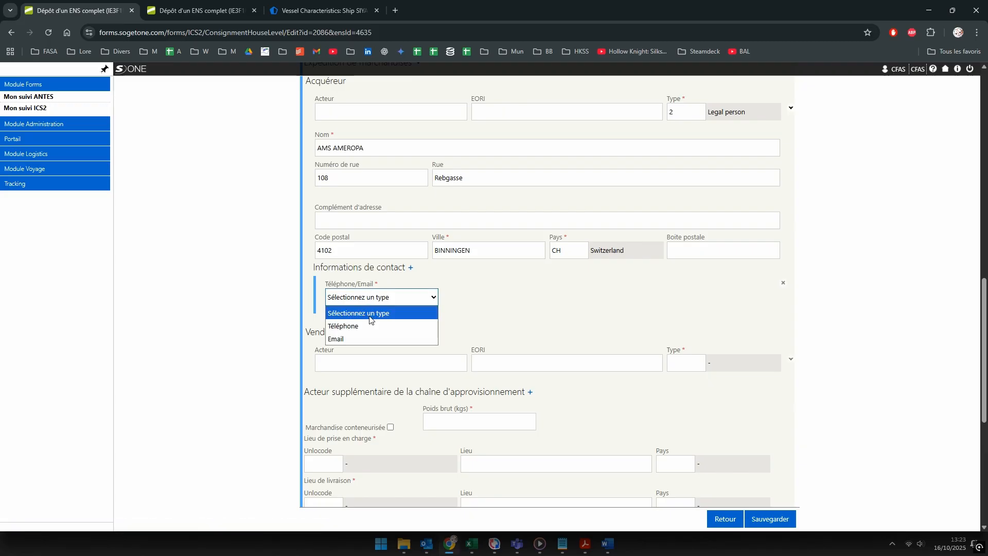
left_click(386, 338)
left_click(464, 297)
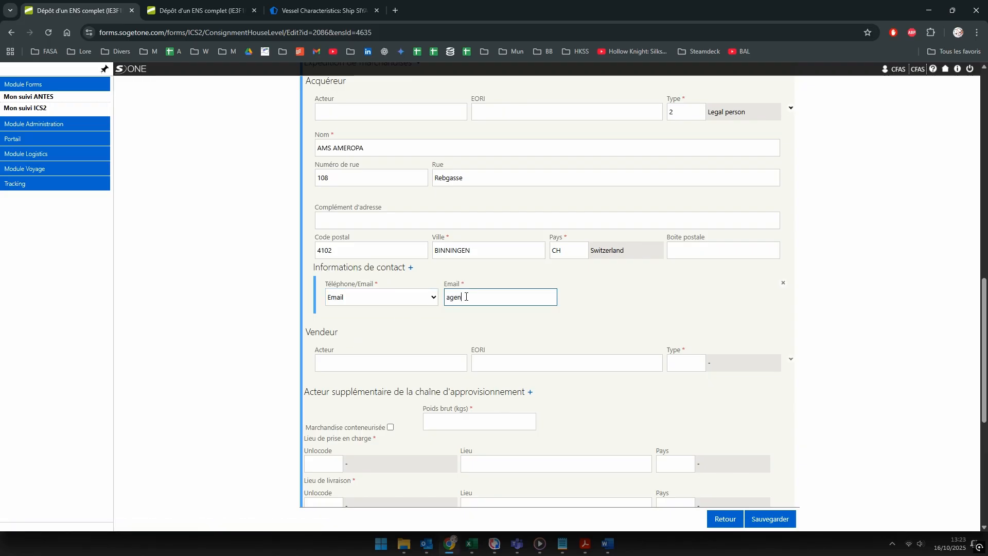
Step: Make the seller a Legal person (type 2) and copy the shipper's name for it
left_click(689, 363)
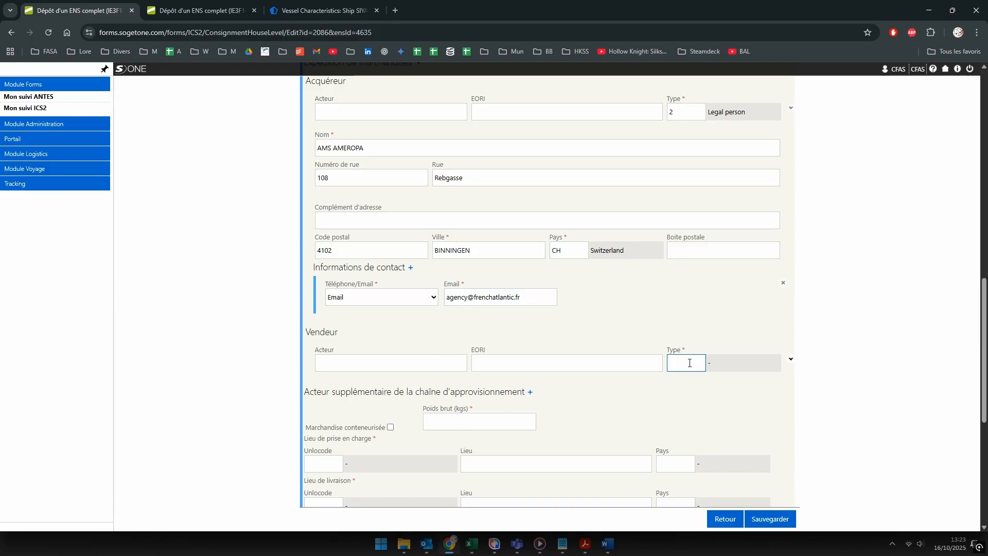
type("2")
left_click(791, 360)
scroll(567, 349, "up", 6)
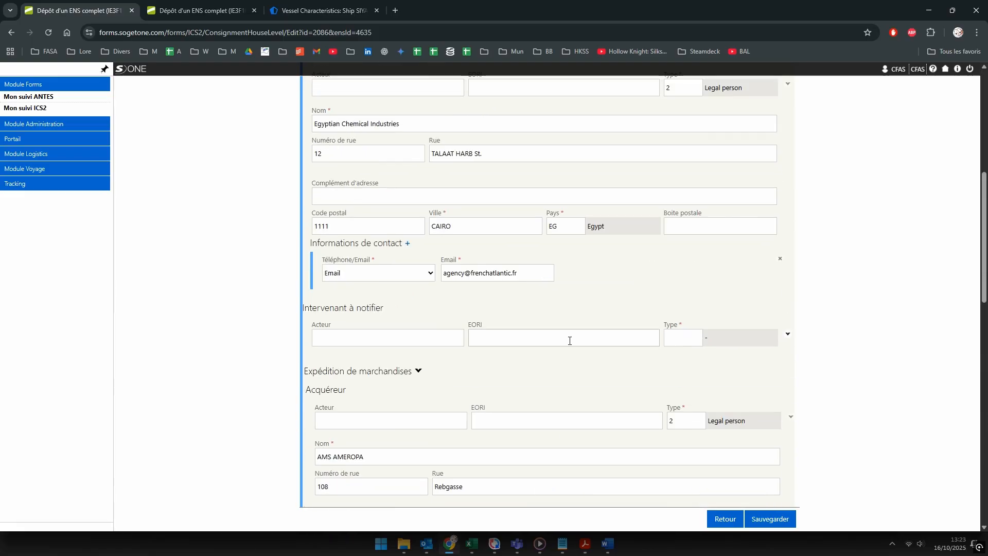
left_click(421, 126)
key("ctrl+a")
key("ctrl+c")
scroll(464, 309, "down", 6)
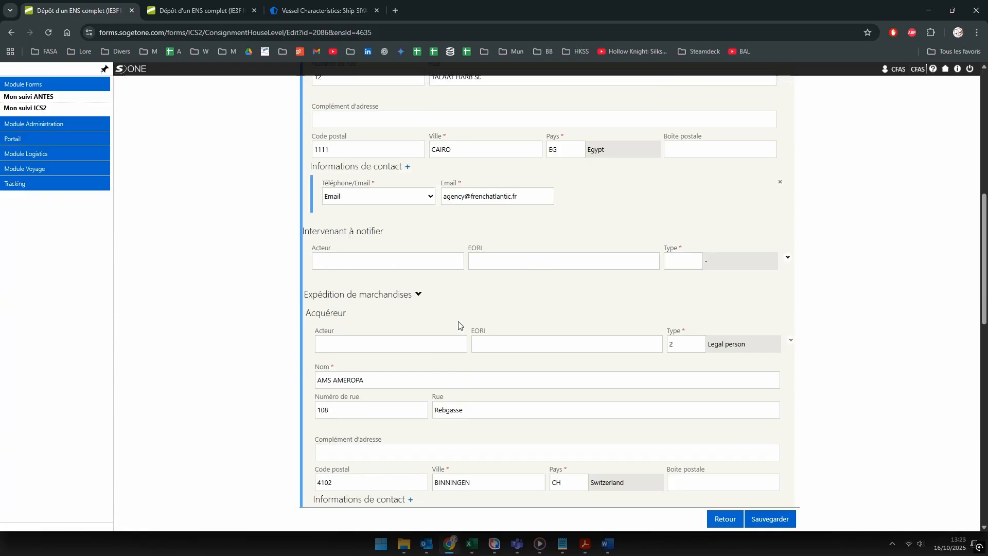
left_click(346, 365)
Step: Name the seller Egyptian Chemical Industries with street 12 TALAAT HARB St., copied from the shipper
left_click(430, 400)
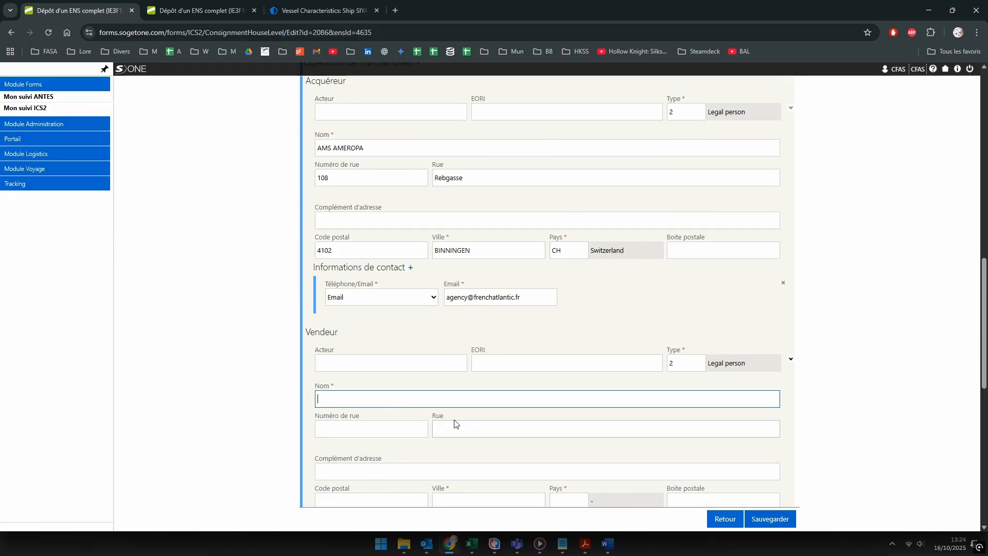
key("ctrl+v")
scroll(364, 244, "up", 7)
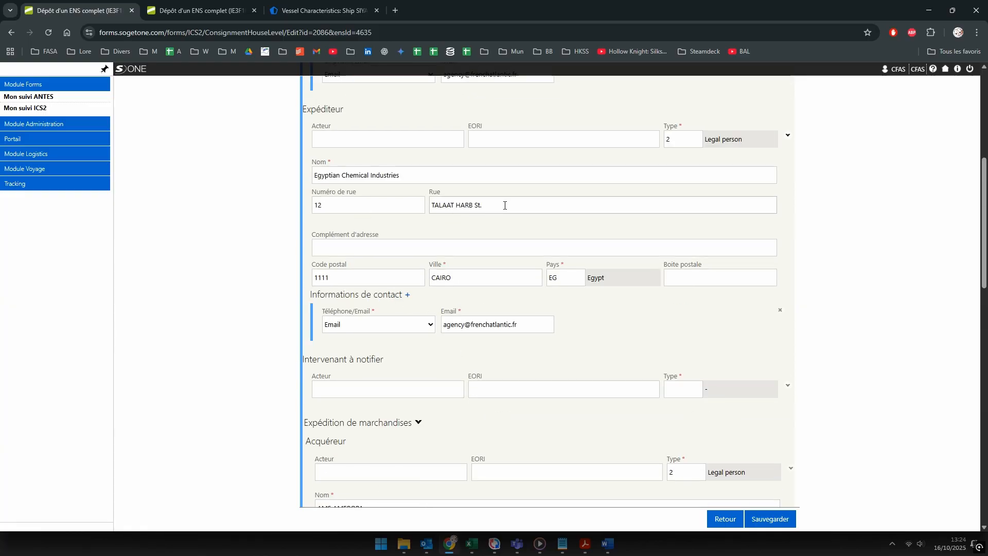
left_click(505, 205)
key("ctrl+a")
key("ctrl+c")
scroll(444, 323, "down", 4)
scroll(443, 323, "down", 3)
left_click(453, 429)
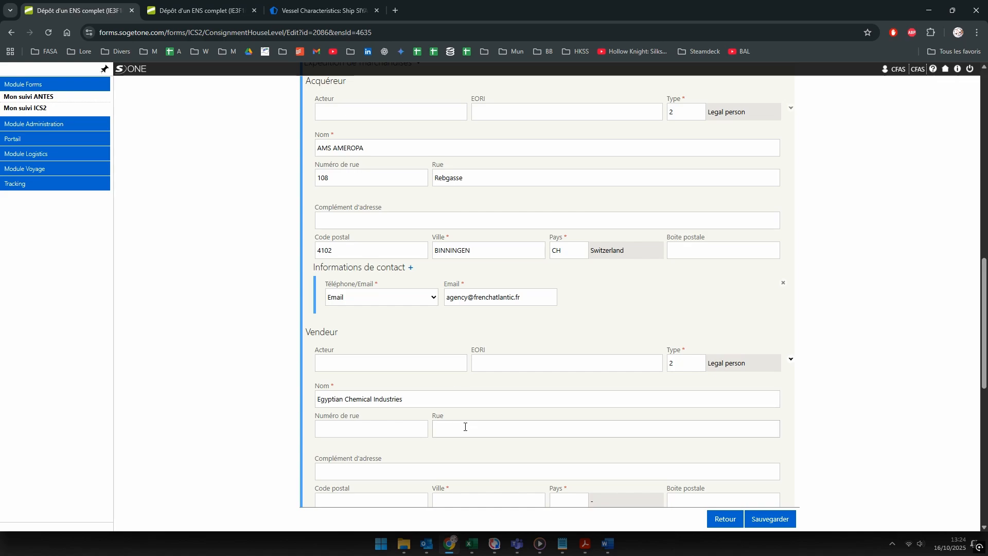
key("ctrl+v")
left_click(367, 432)
type("12")
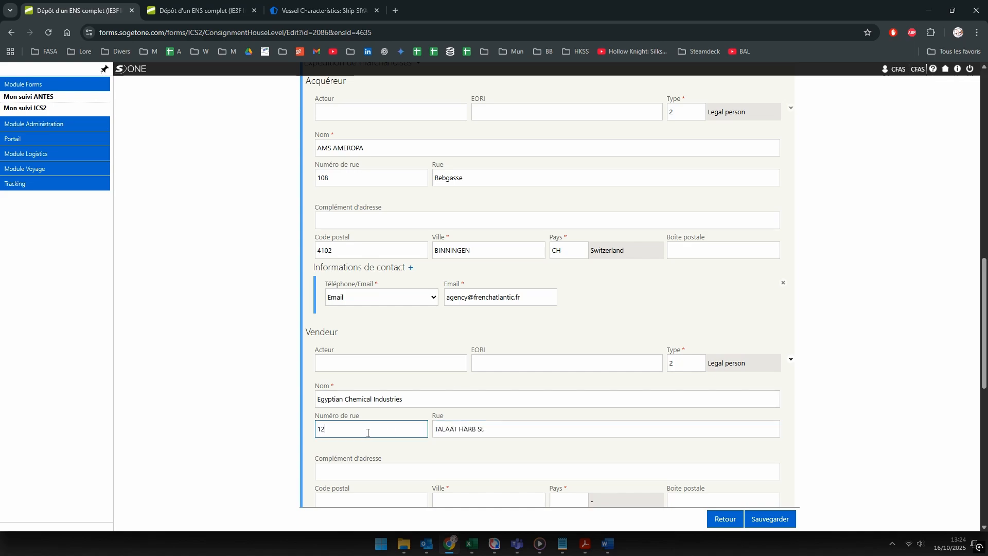
Step: Set the seller's postal code 1111, city CAIRO and country Egypt
scroll(360, 424, "up", 5)
scroll(496, 172, "down", 7)
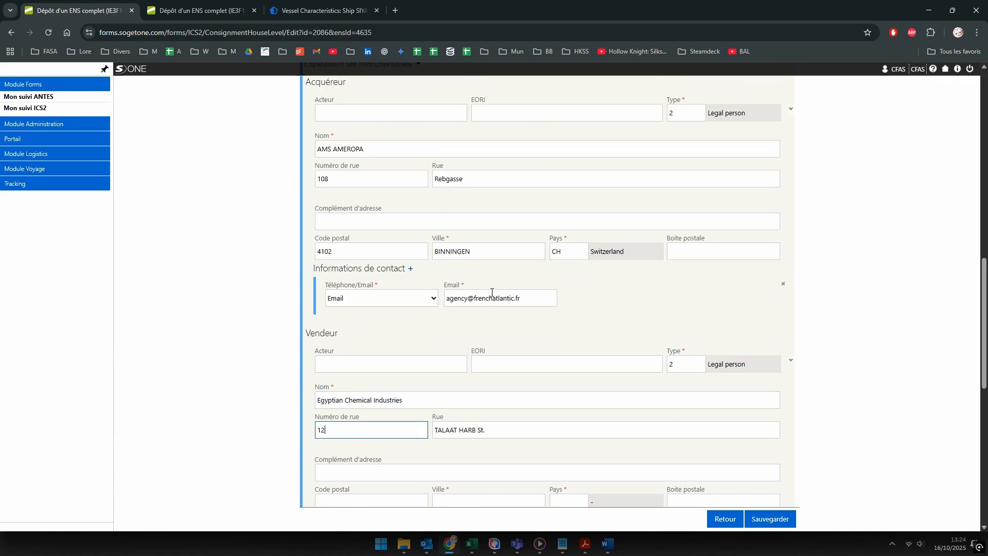
left_click(336, 400)
type("1111")
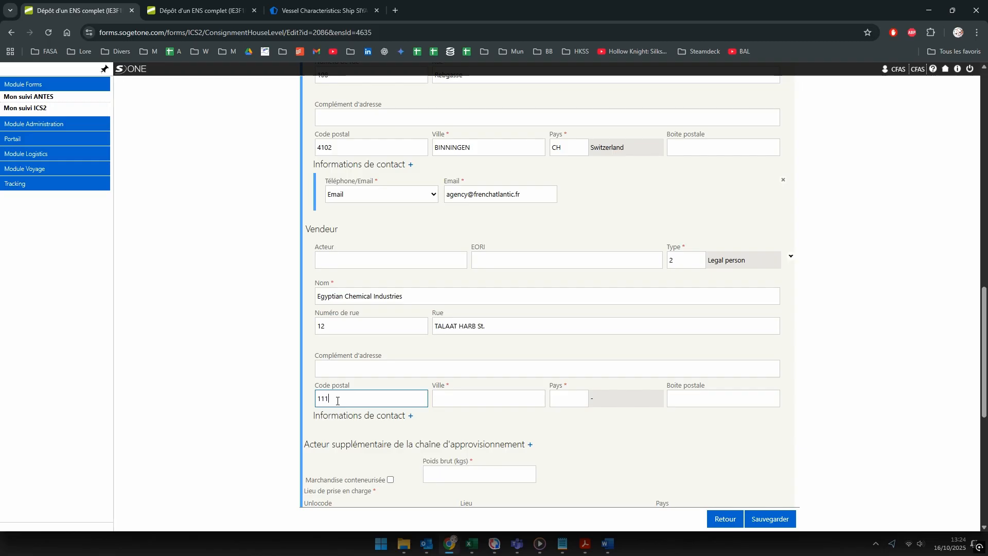
key("Tab")
type("CAIRO")
key("Tab")
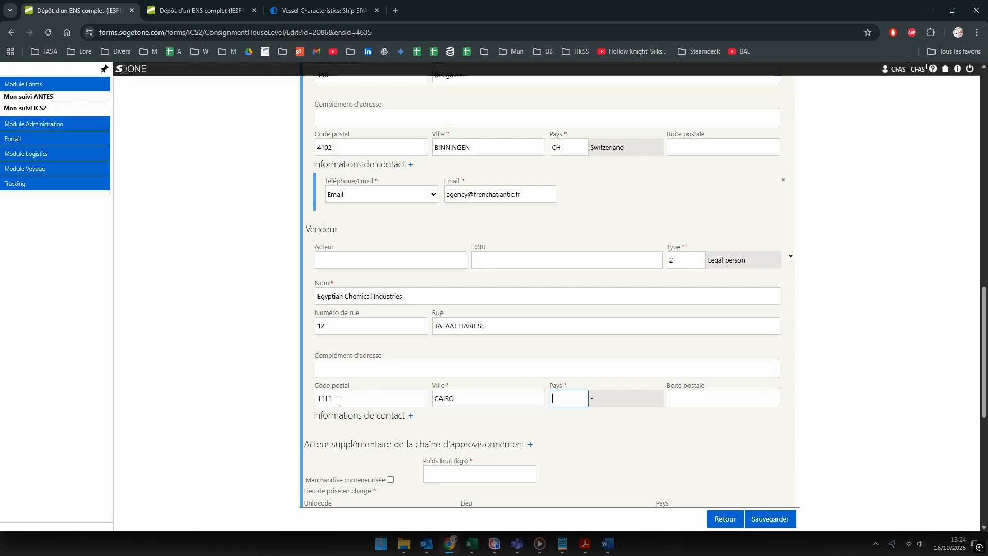
type("EG")
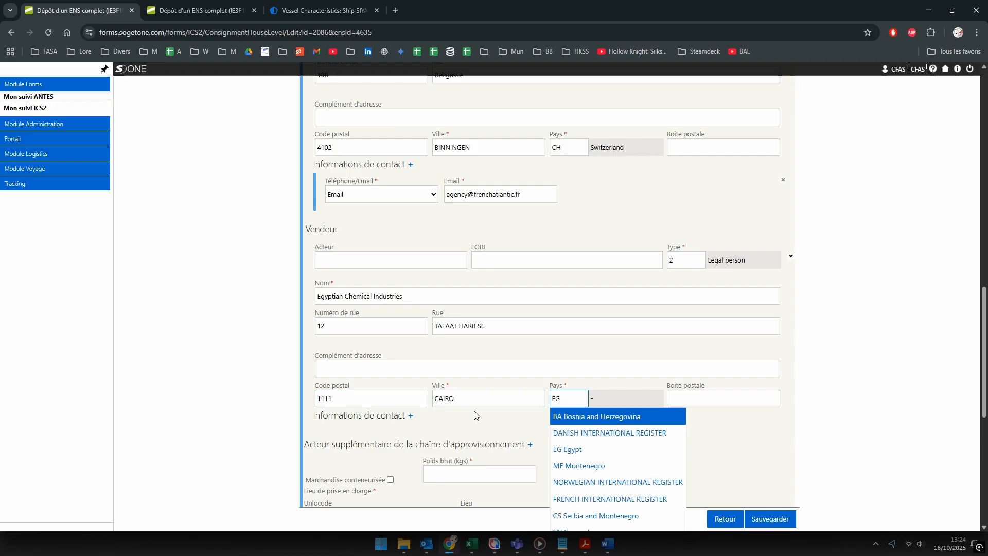
left_click(571, 450)
Step: Add an Email contact for the seller with the pasted agency e-mail address
scroll(528, 367, "up", 3)
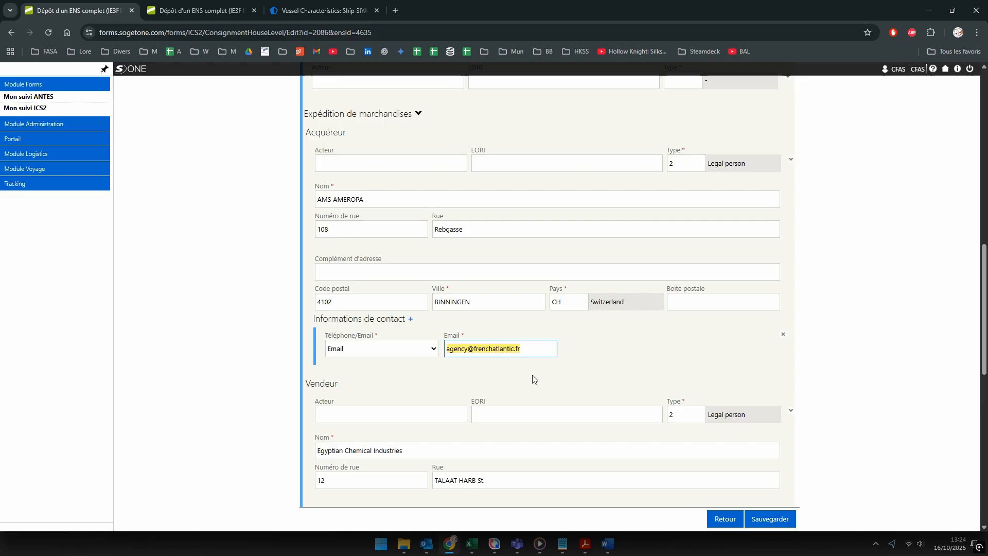
scroll(530, 381, "down", 6)
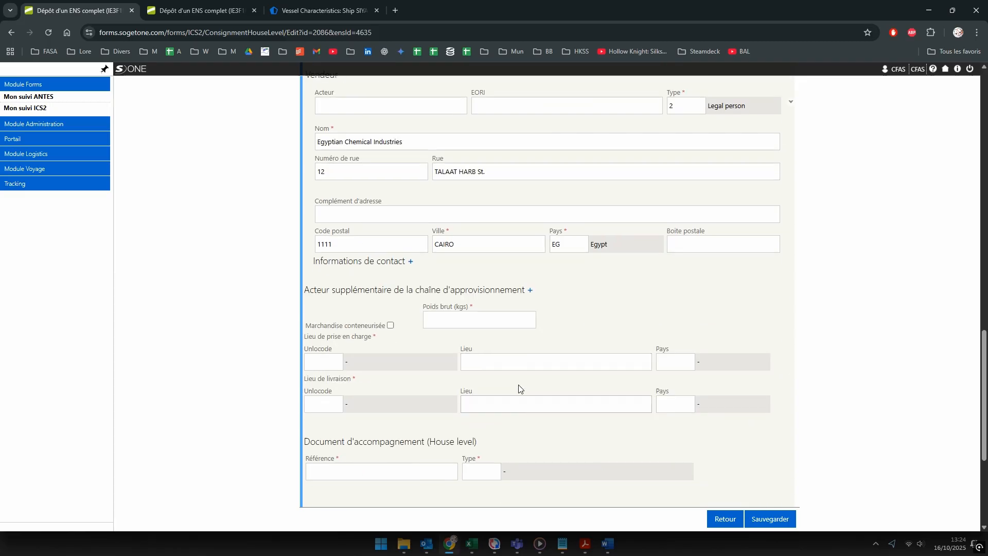
left_click(410, 262)
left_click(381, 291)
left_click(350, 330)
key("Tab")
key("ctrl+v")
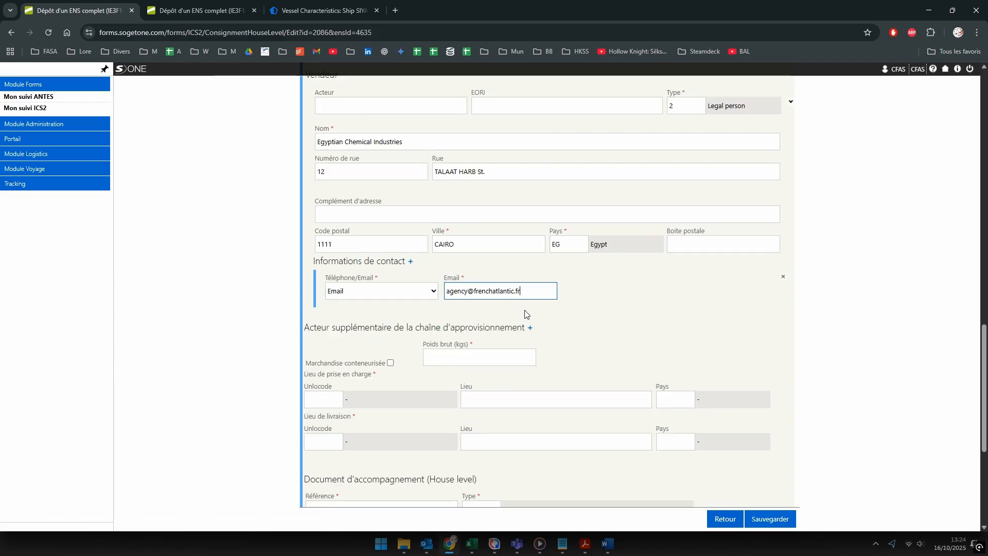
key("Tab")
key("Tab")
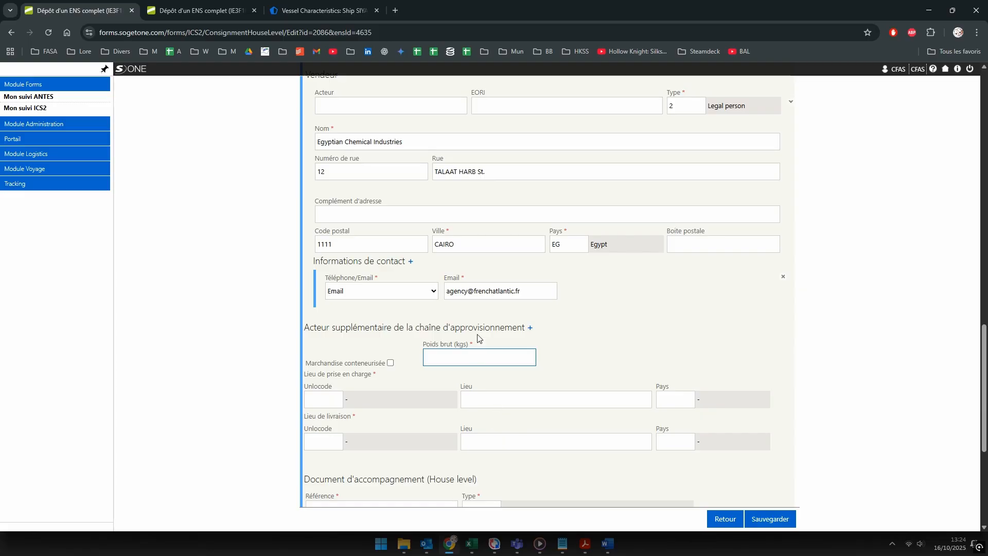
Step: Enter the gross weight of 8427366 kg, checked against the cargo manifest
key("alt+Tab")
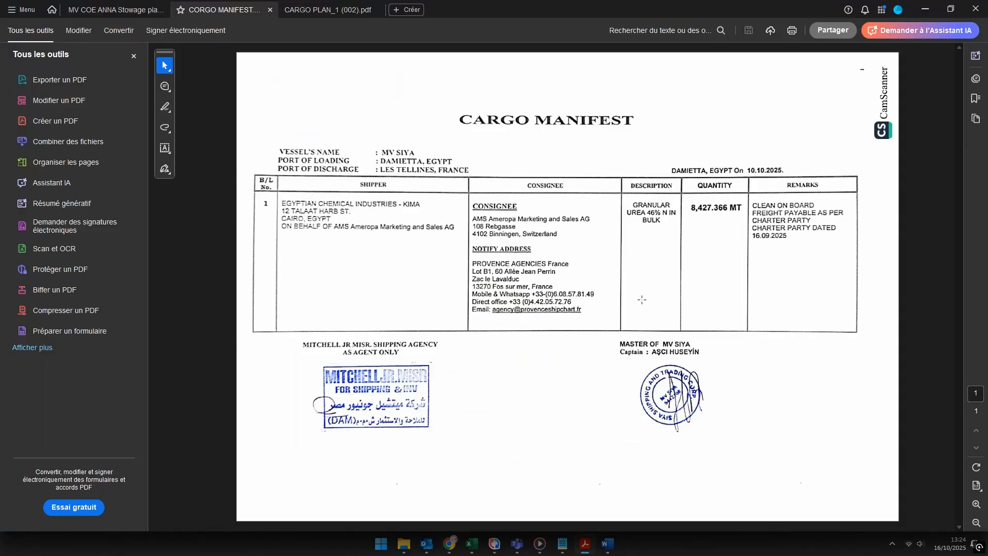
key("alt+Tab")
key("alt+Tab")
key("alt+Tab")
type("366")
left_click(553, 315)
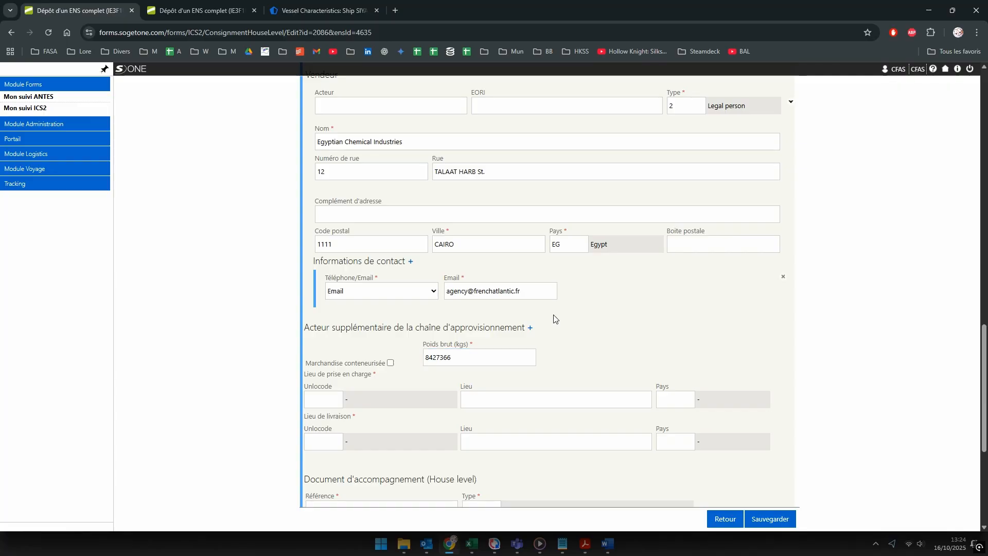
Step: Set the place of acceptance to Damietta, Egypt and delivery to Fos-sur-Mer, France
scroll(553, 319, "down", 4)
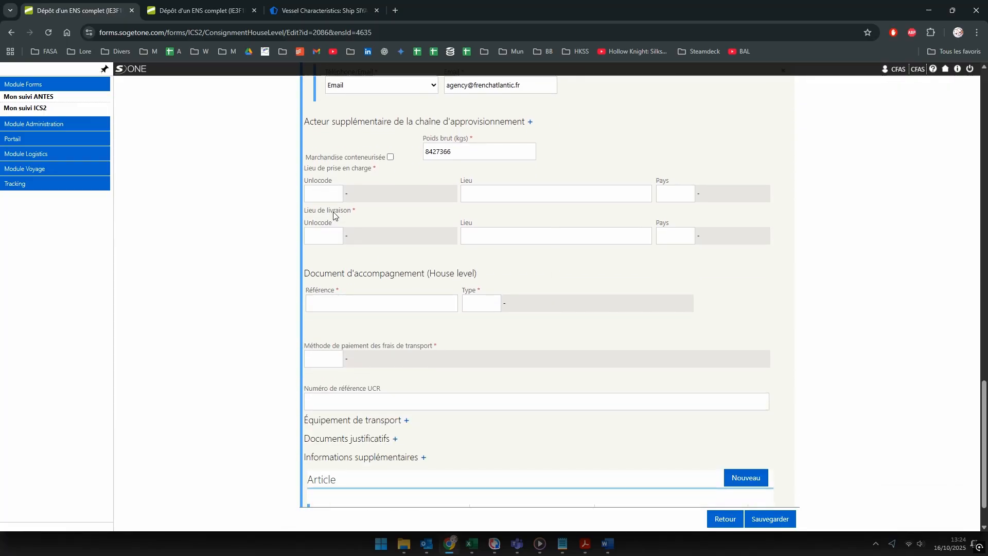
left_click(319, 196)
type("damiet")
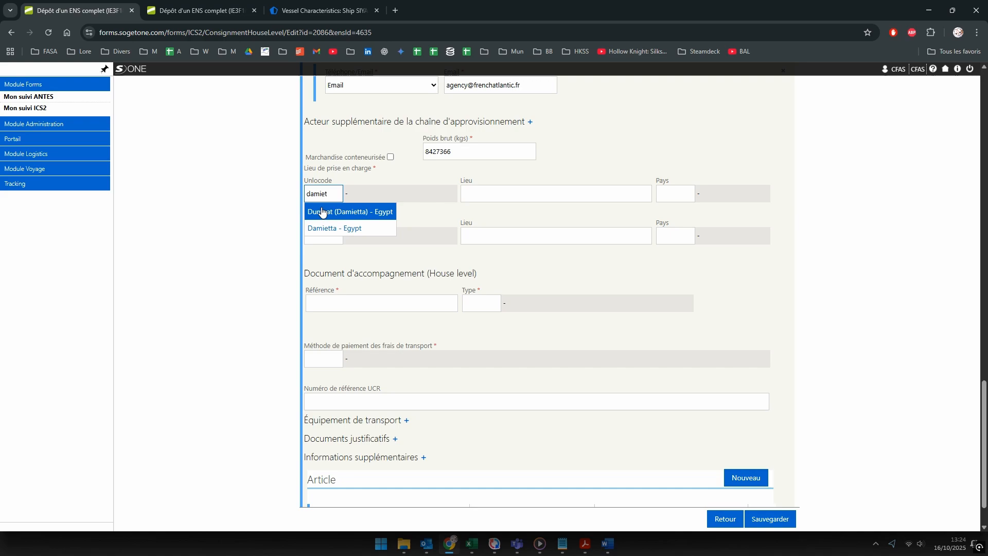
left_click(355, 230)
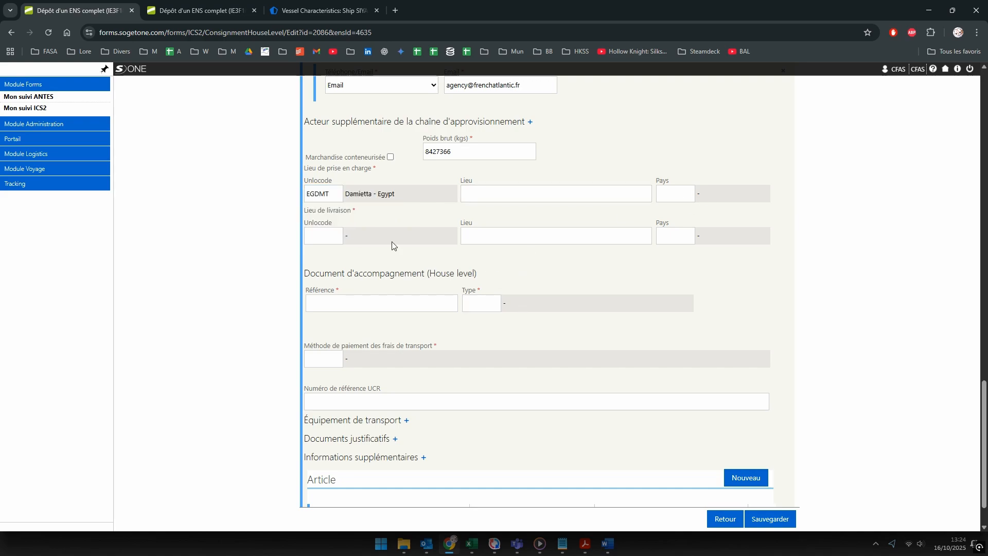
left_click(327, 234)
type("frfos")
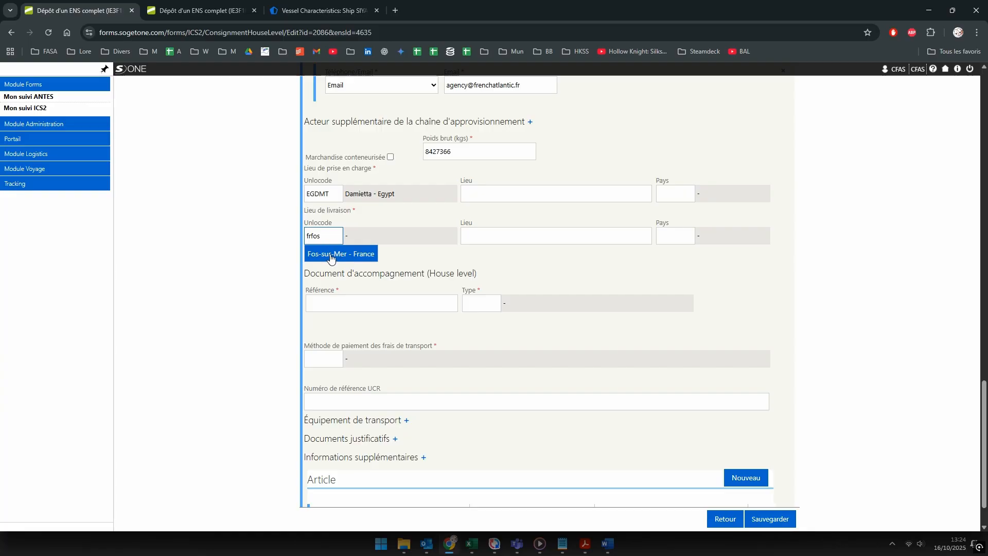
left_click(331, 258)
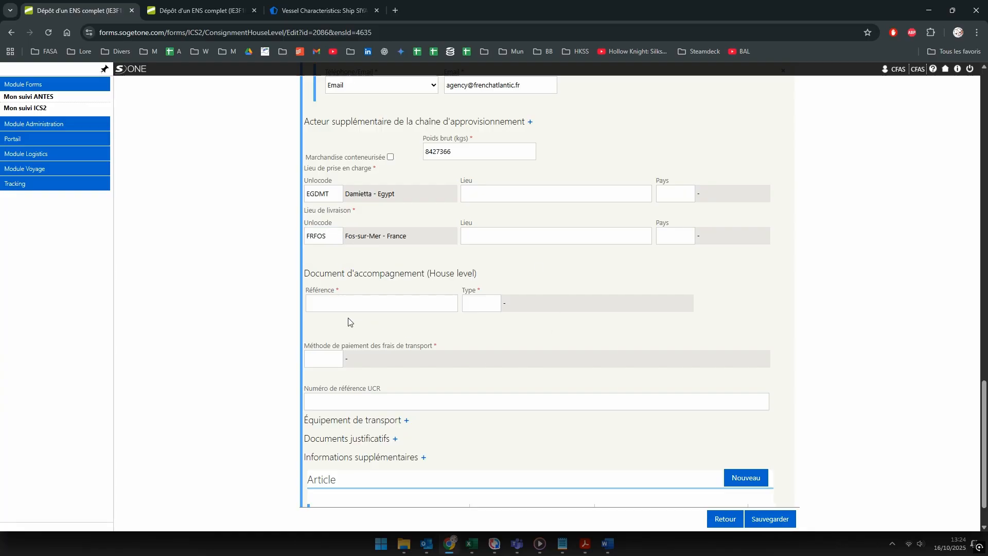
Step: Add accompanying document SIYAPROVENCE of type N705 Bill of lading
left_click(318, 303)
type("SIYA")
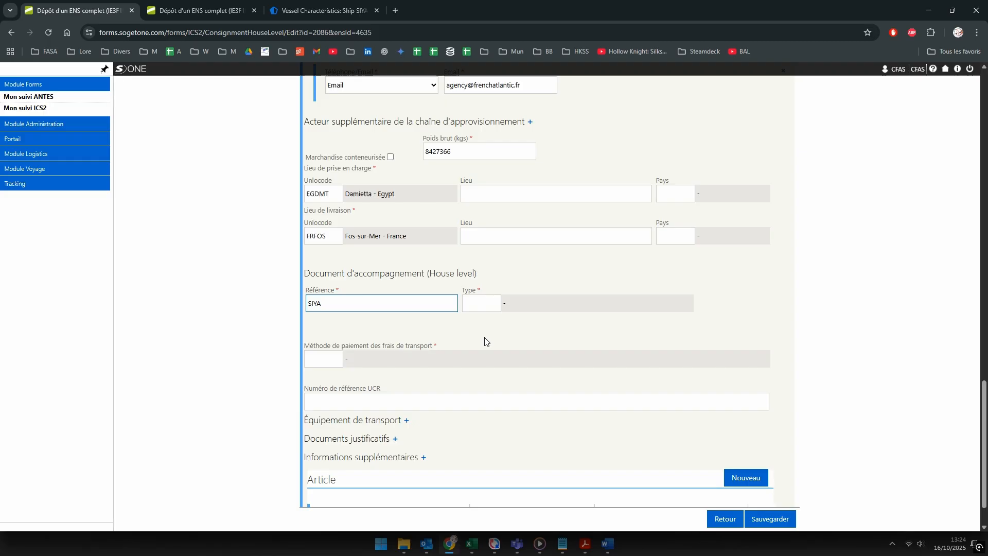
type("PROVENCE")
key("Tab")
type("N705")
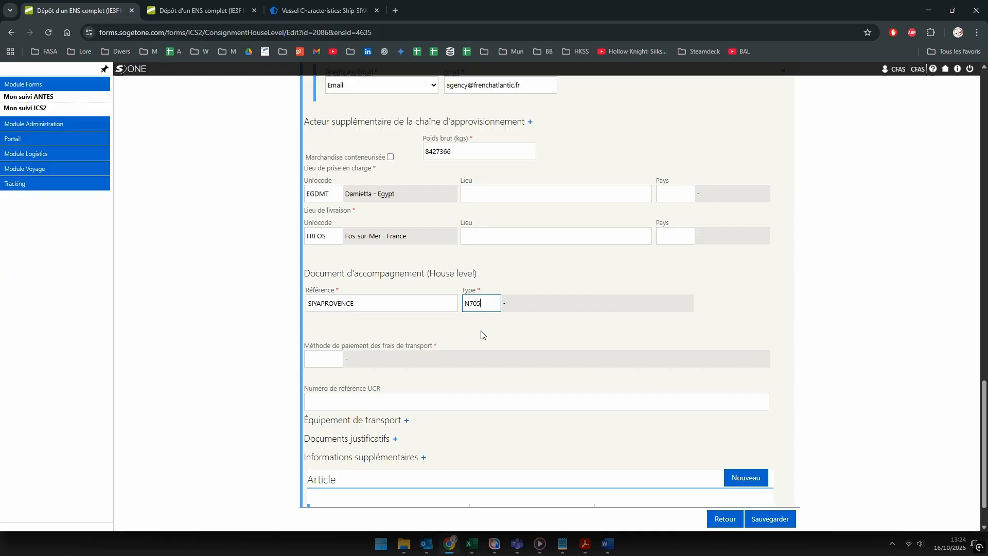
left_click(479, 338)
Step: Set transport charges payment method D and save the house consignment
scroll(479, 338, "down", 1)
left_click(329, 310)
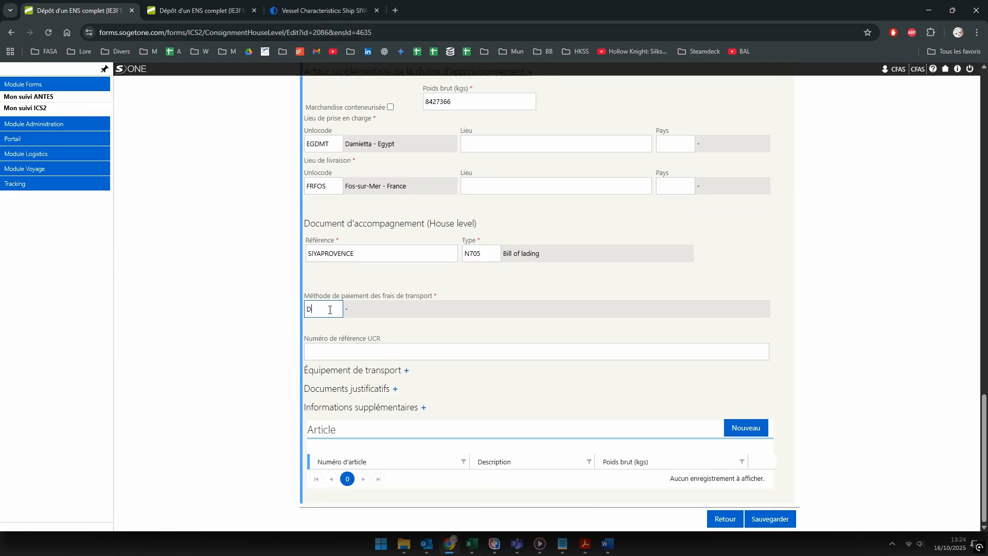
type("D")
left_click(514, 308)
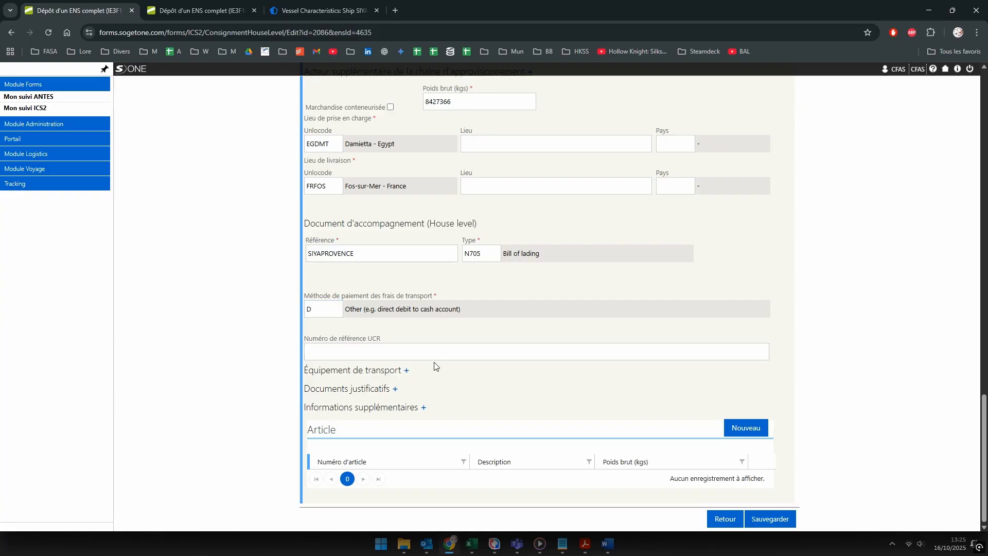
left_click(772, 518)
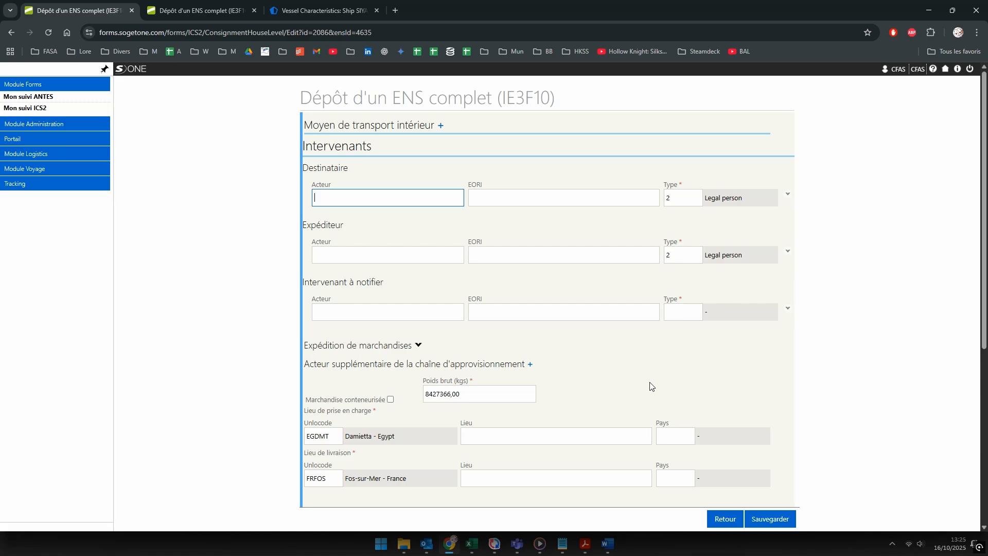
scroll(651, 386, "down", 6)
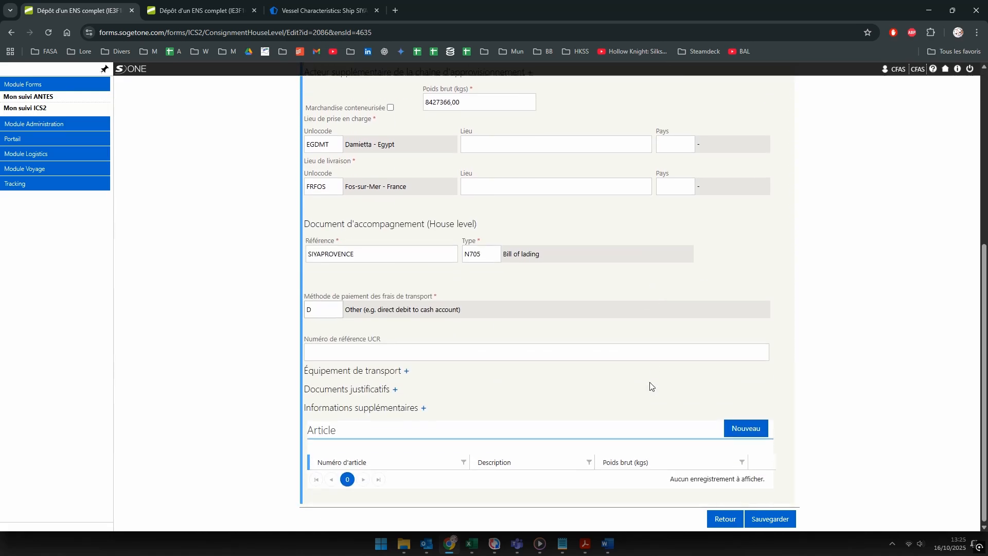
Step: Create goods article 1 described as GRANULAR UREA 46% IN BULK from the manifest
left_click(740, 436)
left_click(289, 174)
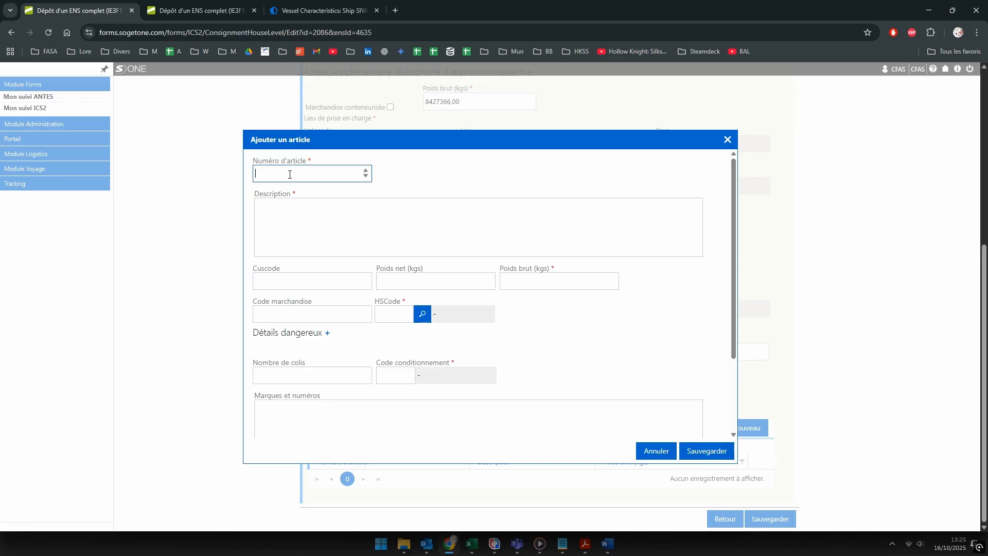
left_click(337, 237)
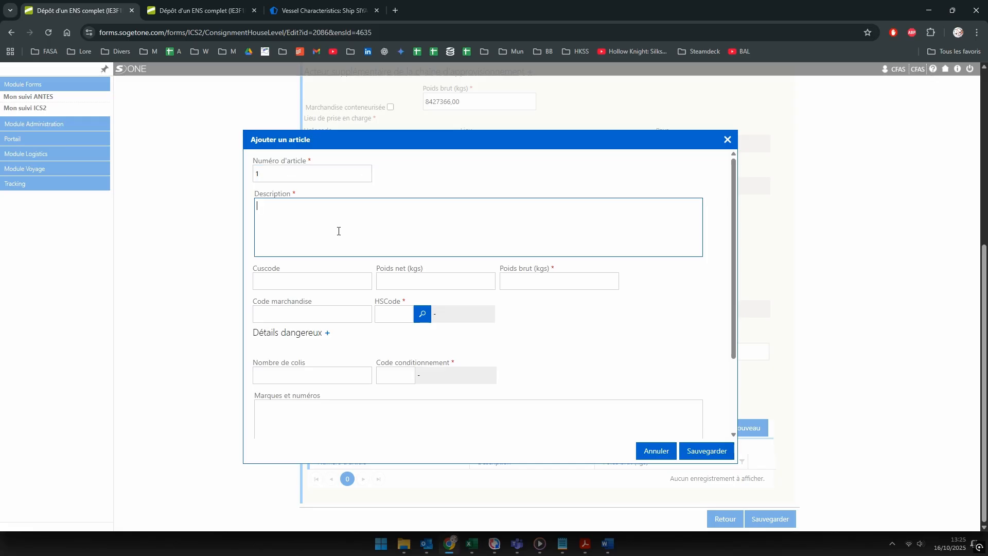
key("alt+Tab")
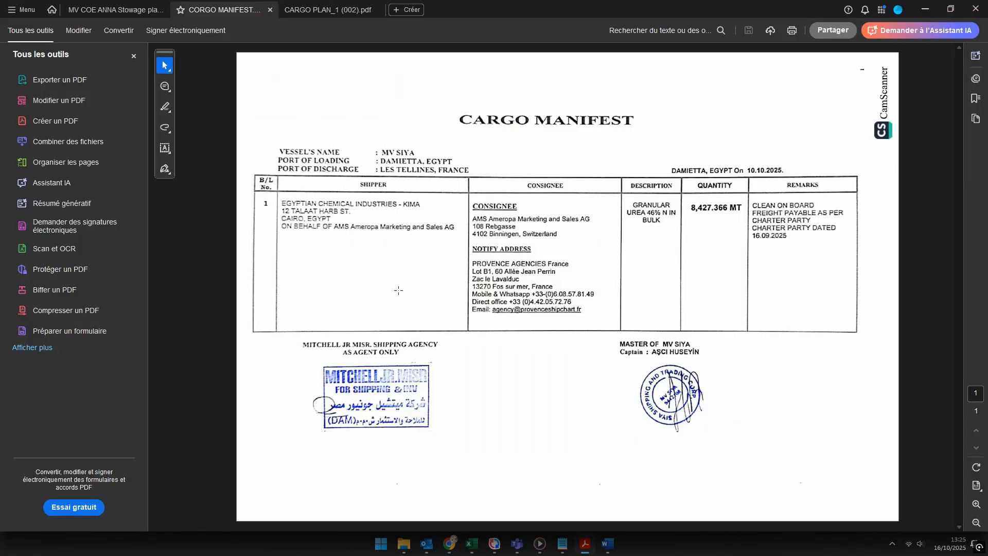
key("alt+Tab")
type("GRAN")
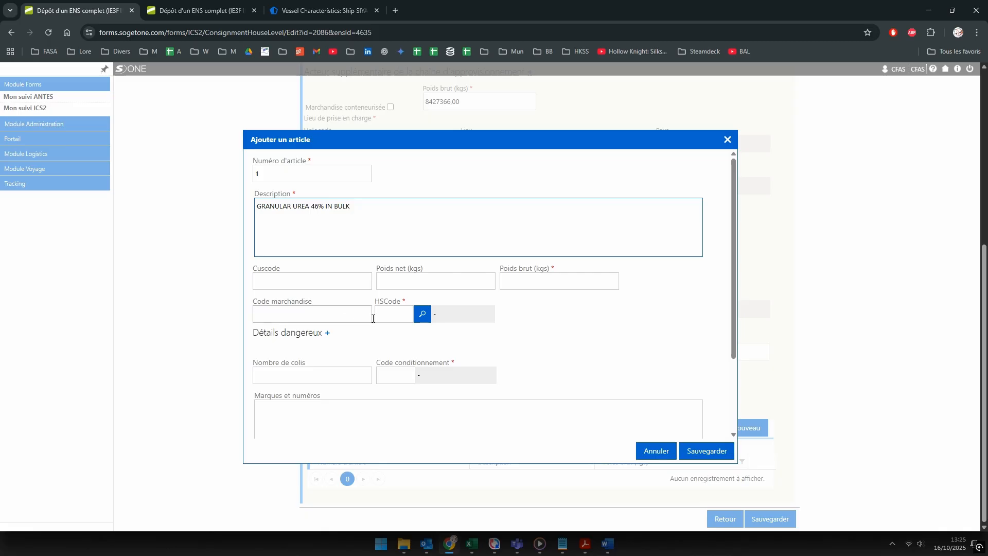
Step: Search the HS code with 'engrais', then replace the search term with 'urée'
left_click(394, 317)
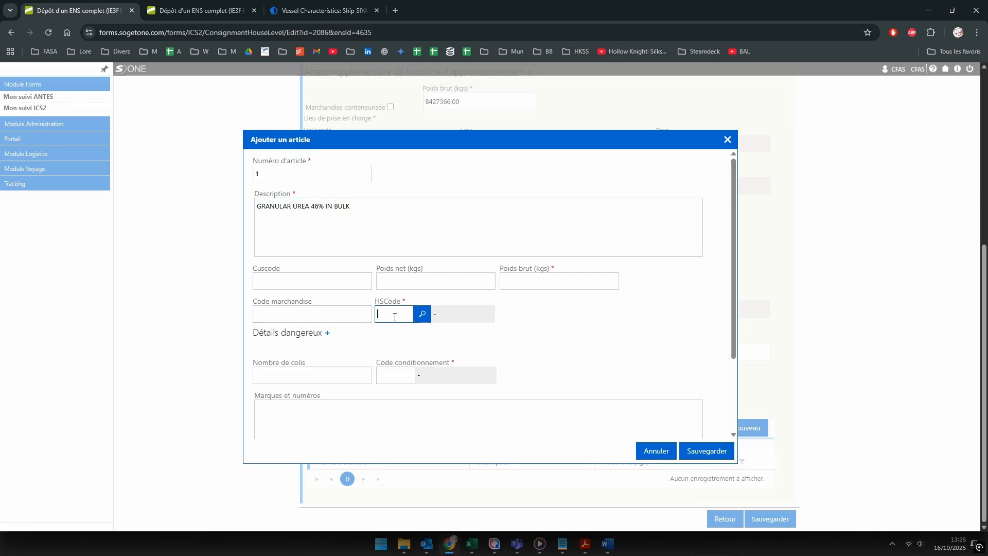
type("engra")
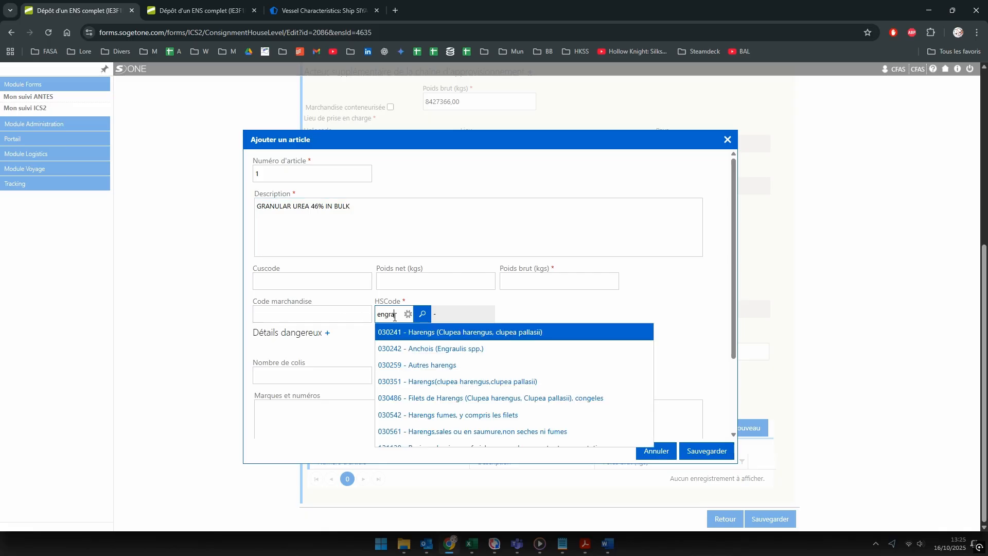
type("is")
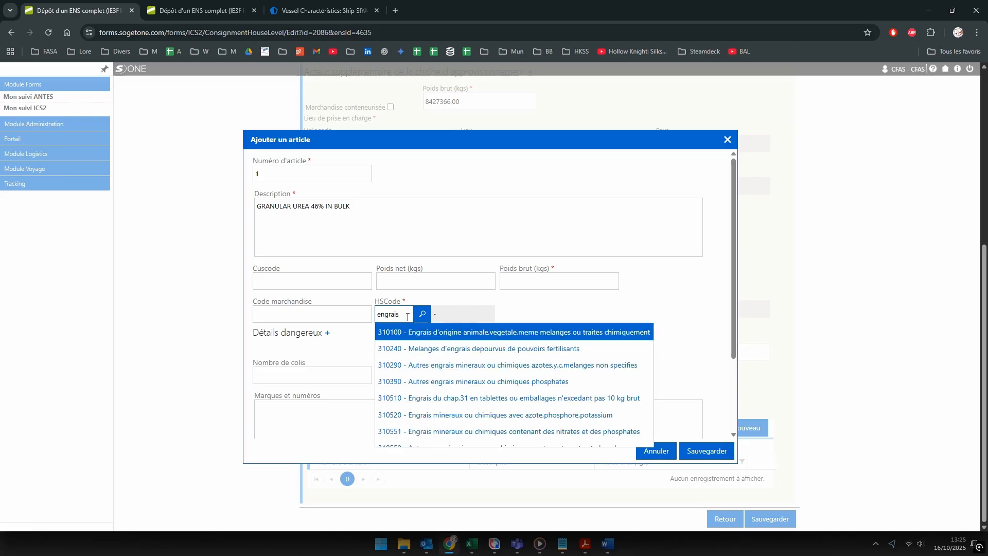
left_click_drag(402, 314, 234, 320)
type("urée")
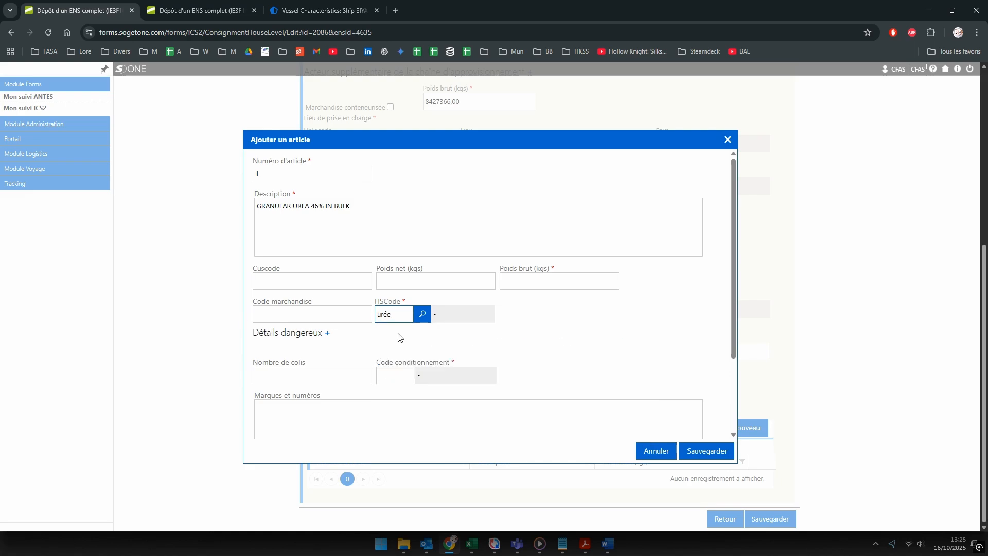
left_click(399, 336)
left_click(400, 315)
left_click(449, 340)
double_click(401, 316)
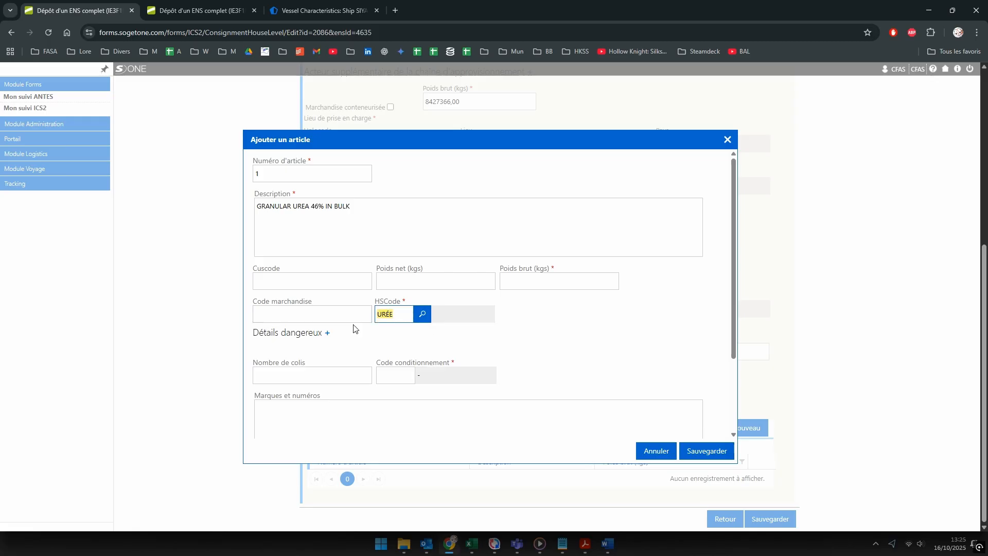
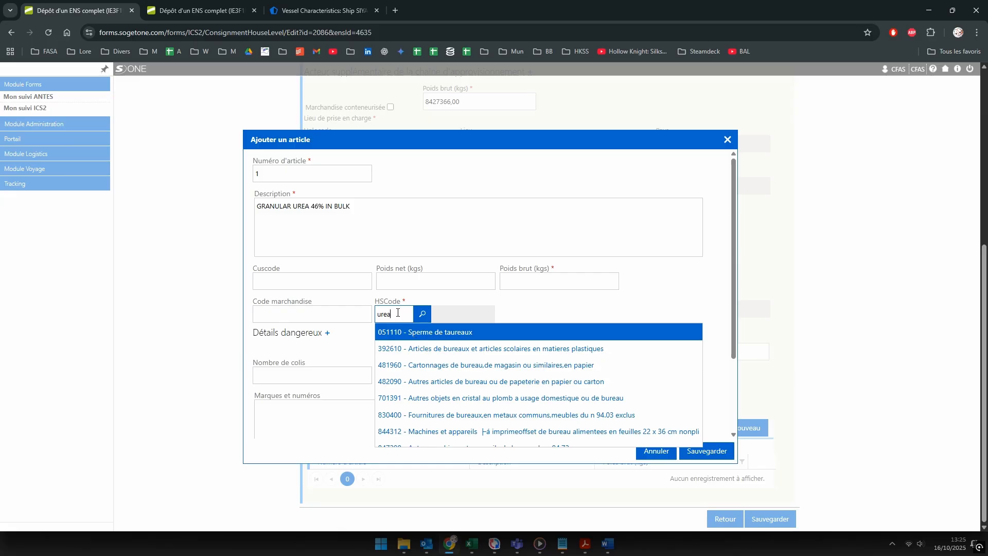
Step: Assign HS code 310100 to the urea article and enter gross weight 8427366 kg from the cargo manifest
left_click_drag(398, 314, 275, 318)
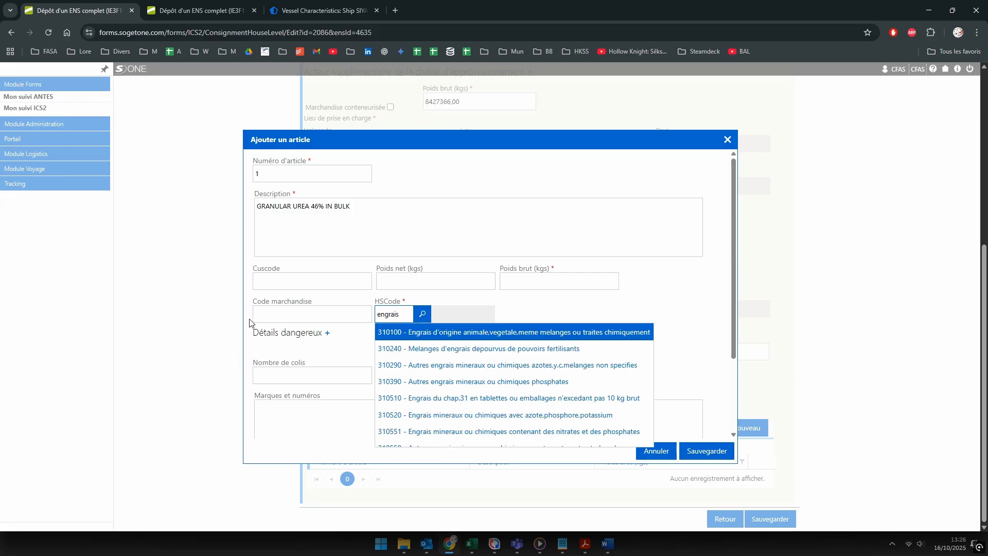
left_click(560, 336)
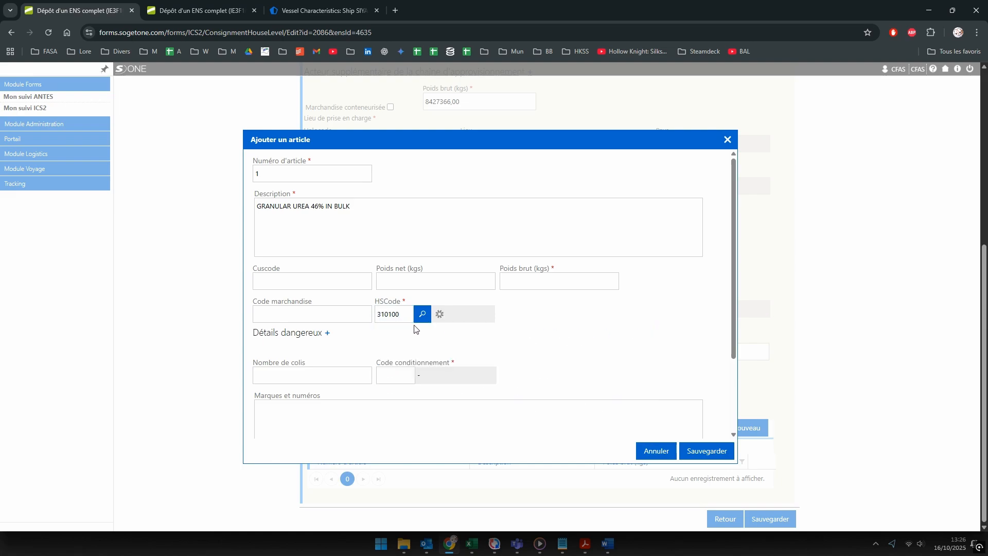
left_click(519, 280)
key("alt+Tab")
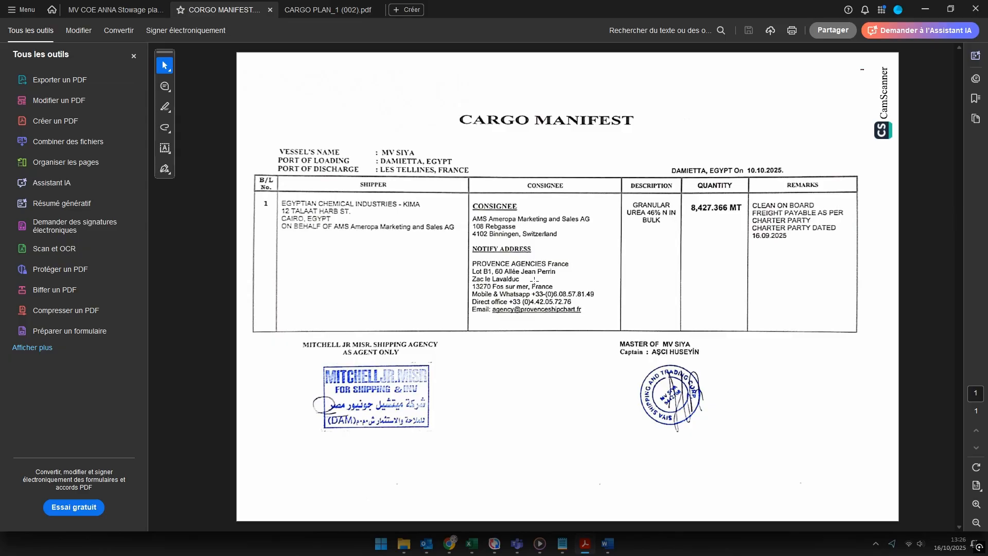
key("alt+Tab")
type("8")
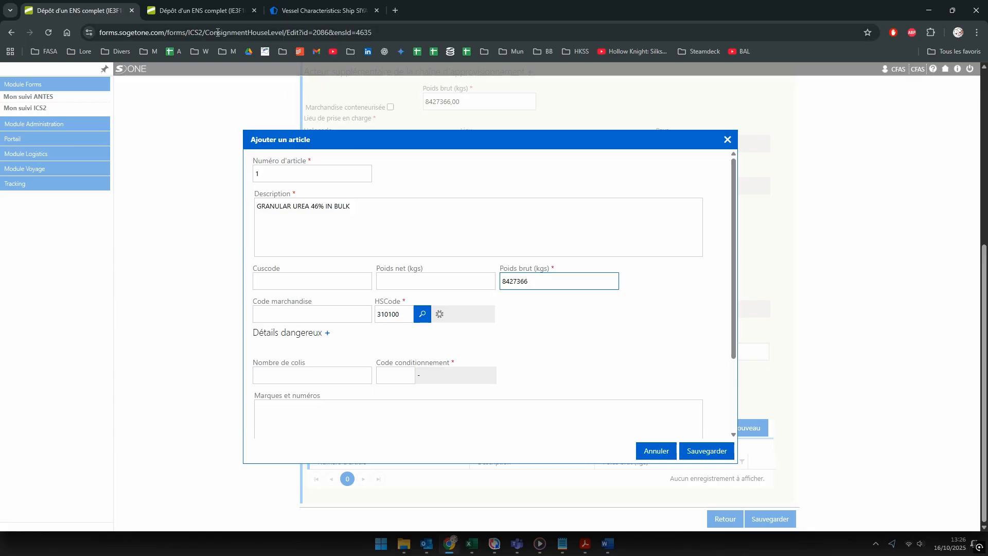
left_click(208, 11)
Step: In Mon suivi ICS2, search ENS filings with transmission state from 01/09/2025
left_click(115, 10)
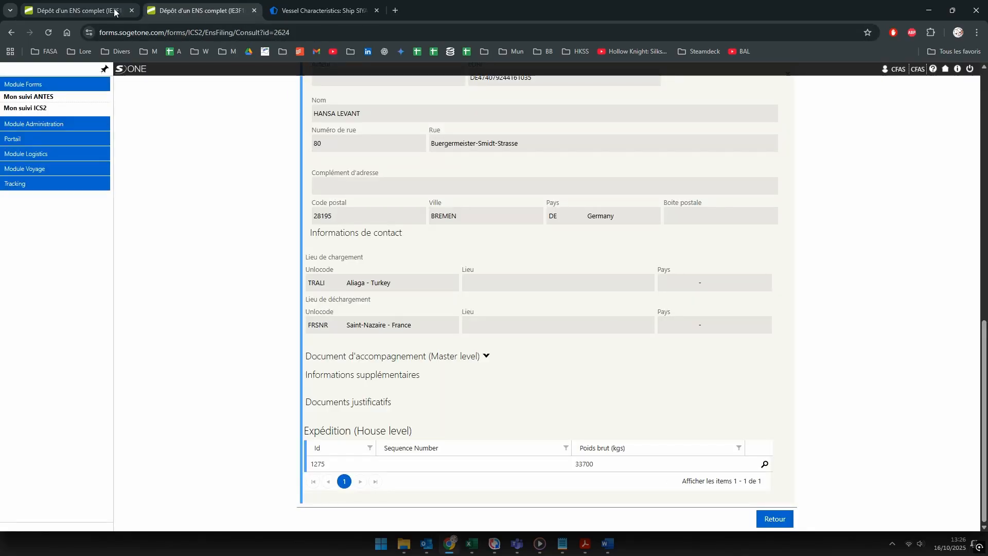
left_click(188, 10)
scroll(324, 149, "up", 10)
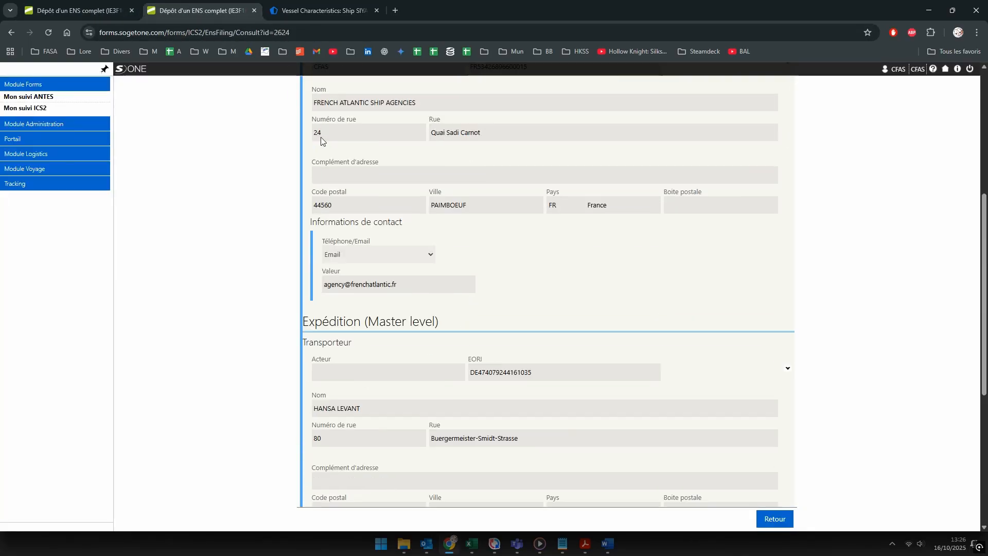
left_click(41, 110)
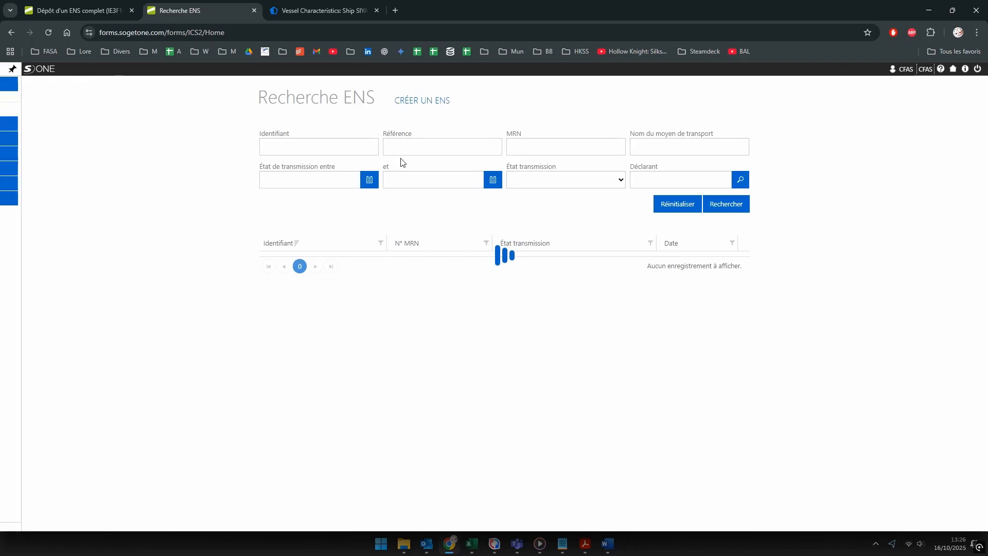
left_click(415, 181)
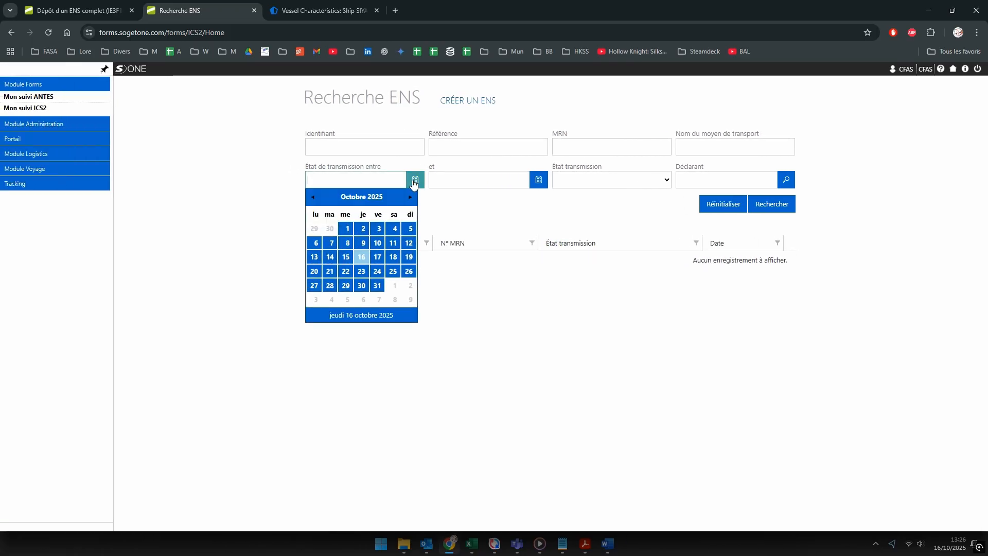
left_click(313, 197)
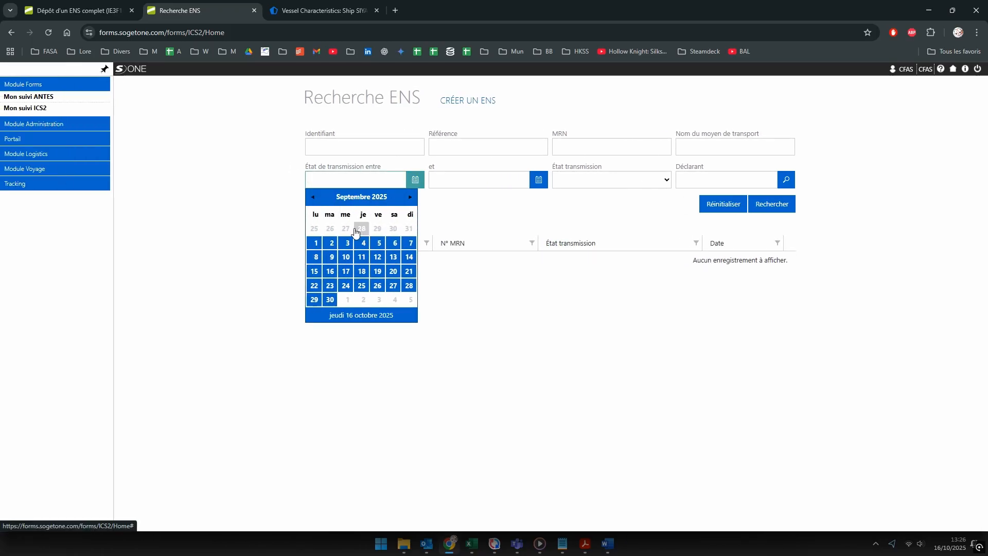
left_click(316, 243)
left_click(772, 204)
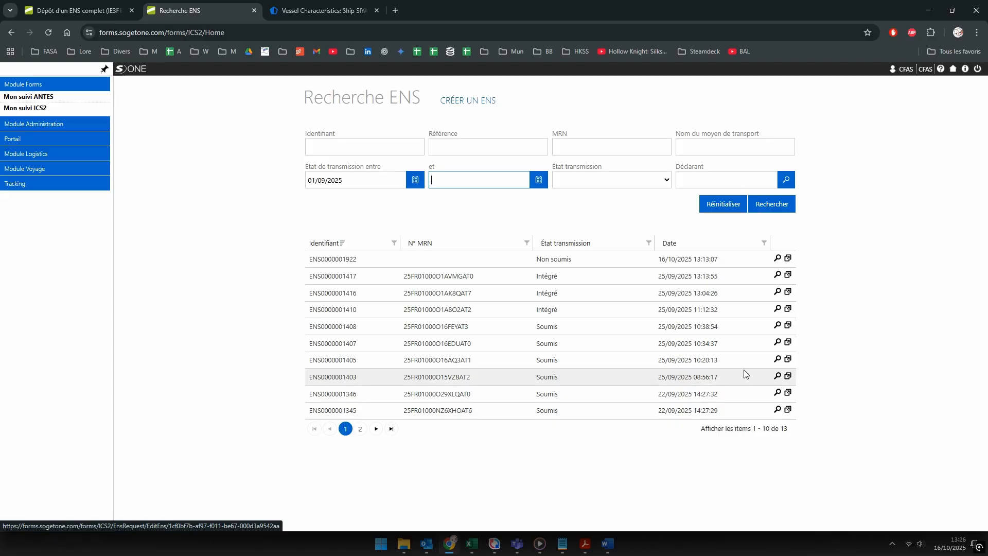
left_click(705, 148)
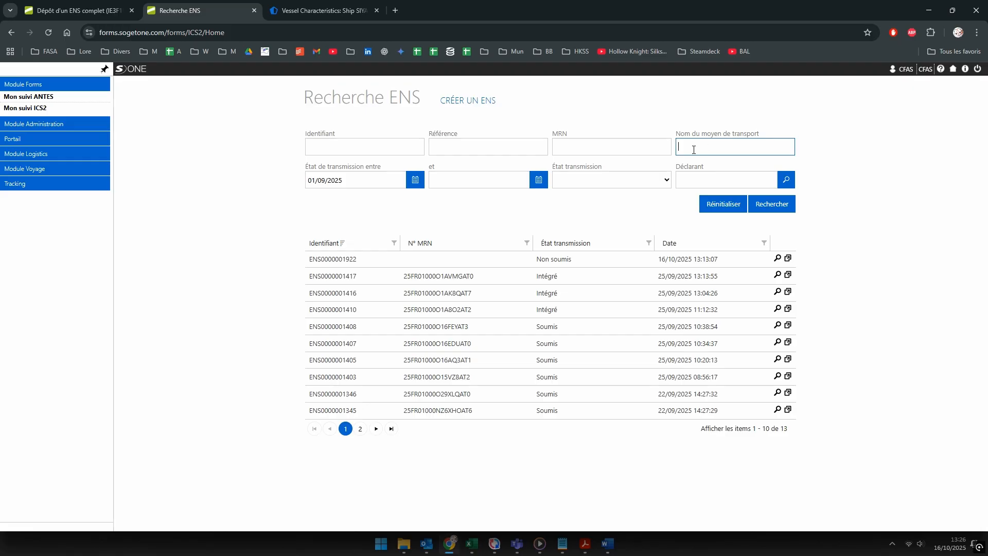
key("alt+Tab")
Step: Open the BL CARONTE bill of lading in the 13 BEAUTRITON folder, then close it
left_click(654, 156)
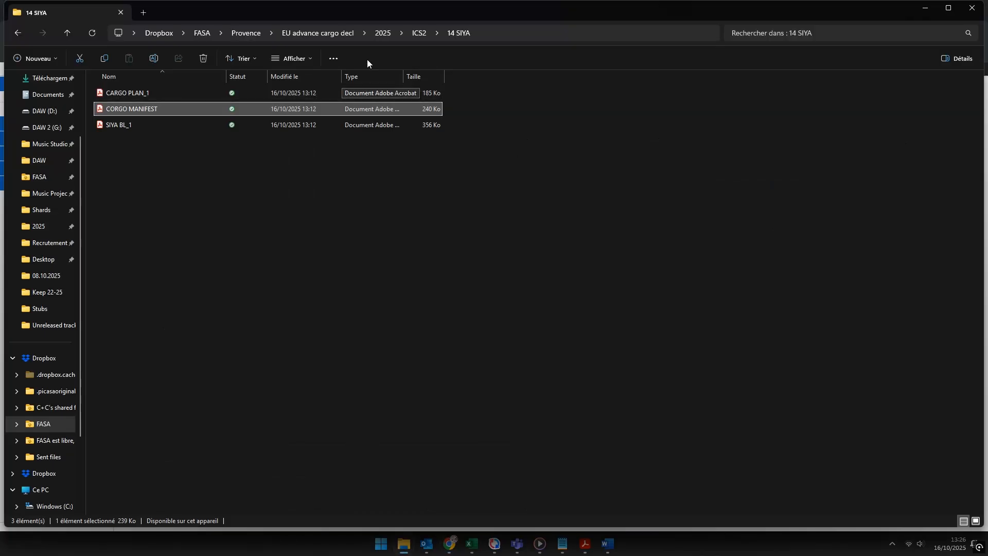
left_click(420, 33)
left_click(141, 109)
double_click(141, 109)
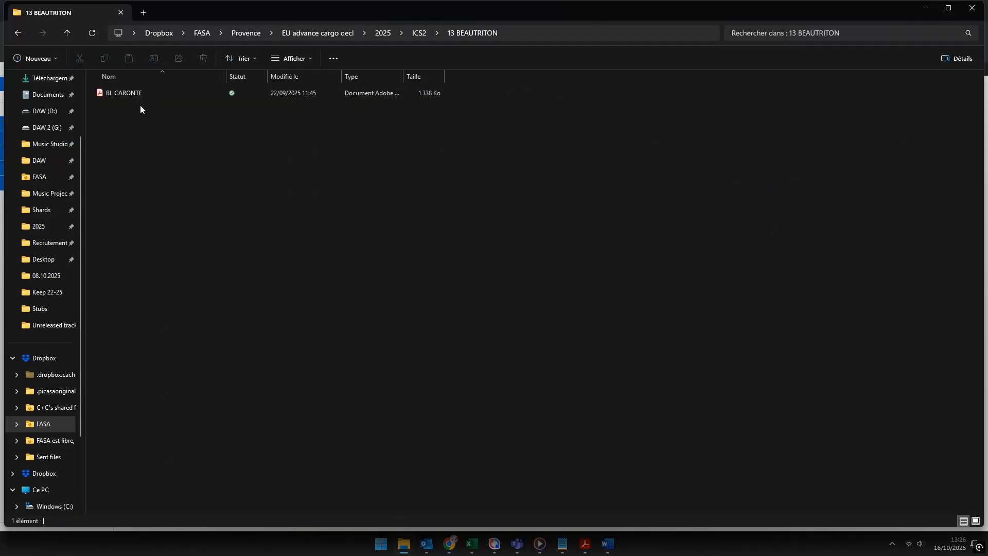
double_click(134, 93)
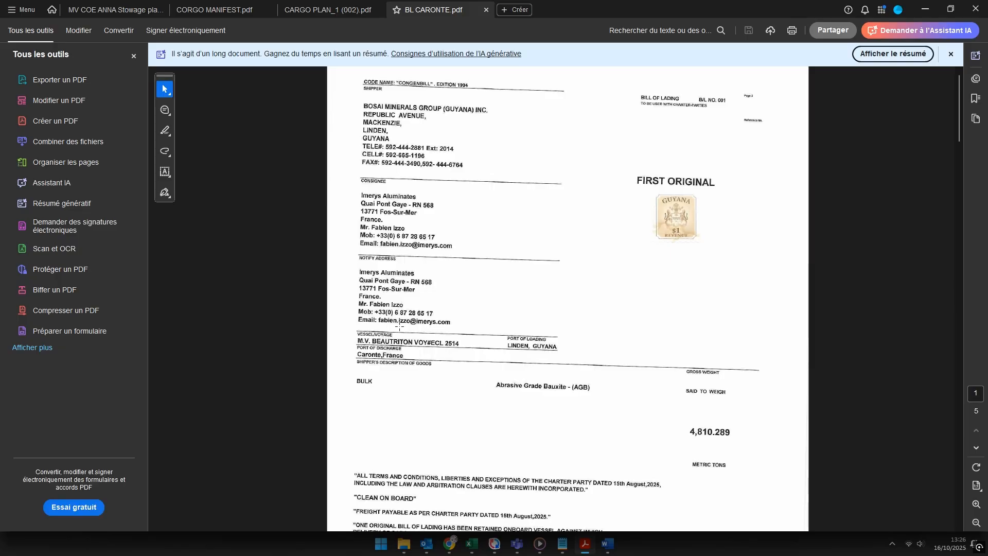
left_click(976, 8)
Step: Open the ORUBA BL from the 12 ORUBA folder and select its GRANULAR UREA 46% N IN BULK description
left_click(422, 31)
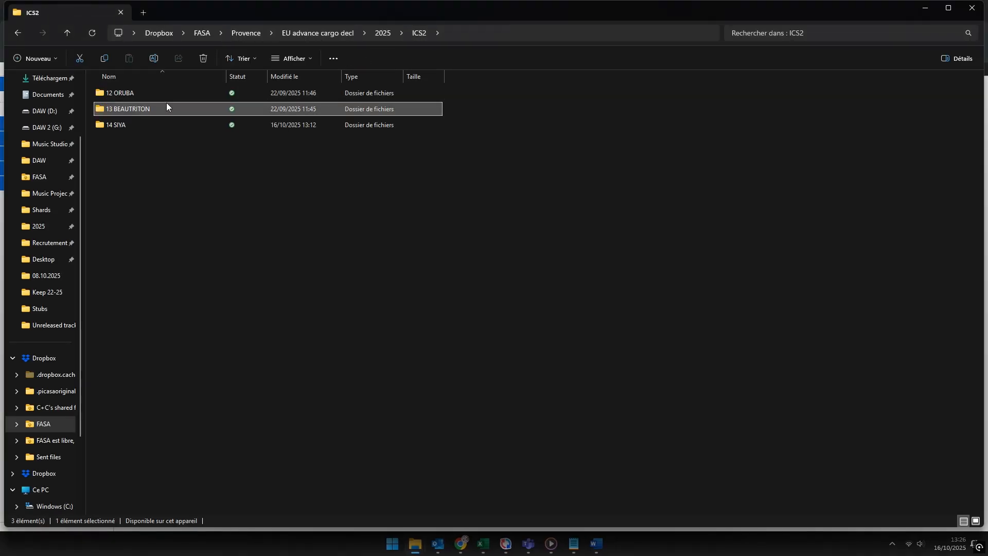
double_click(137, 93)
left_click(132, 94)
double_click(132, 94)
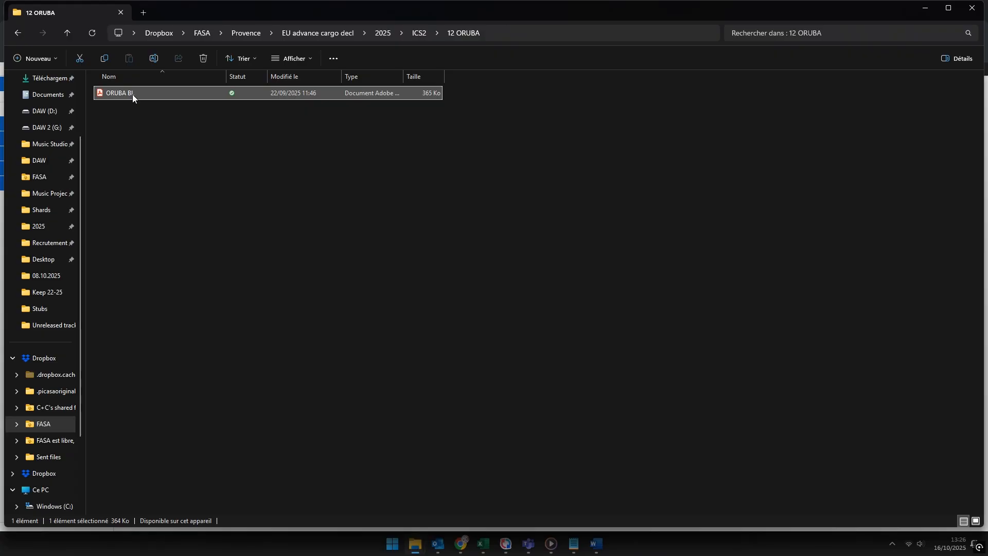
left_click_drag(458, 331, 353, 332)
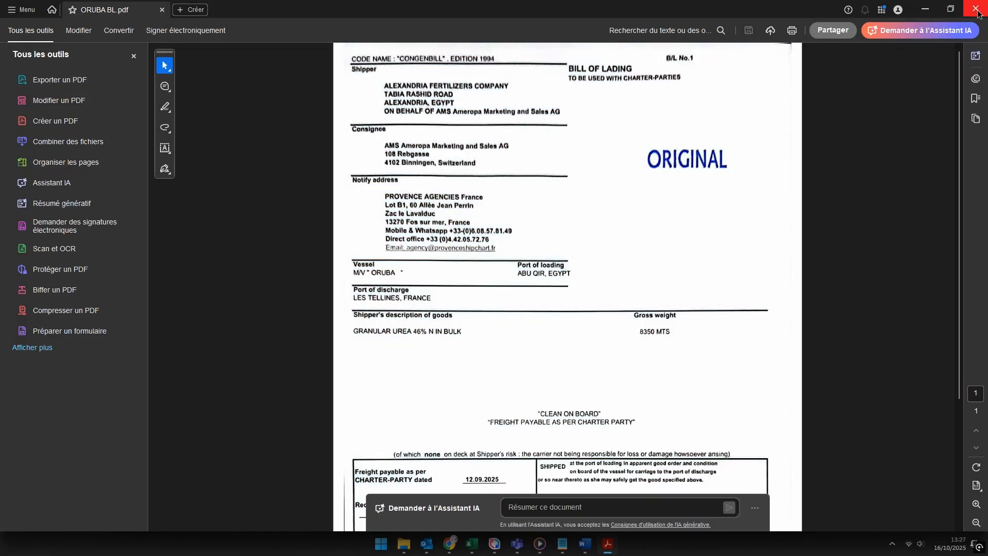
key("alt+Tab")
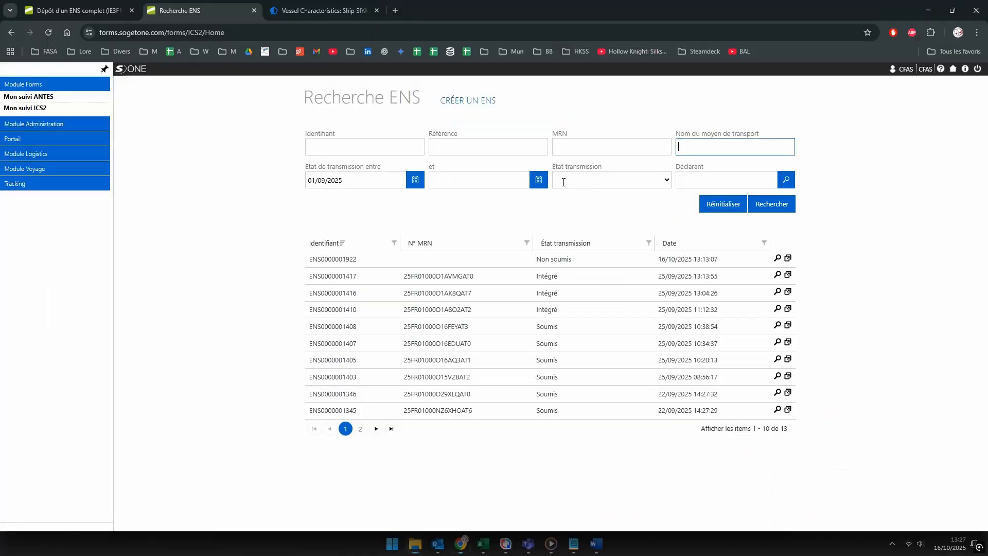
left_click(697, 146)
type("oruba")
key("Return")
left_click(777, 258)
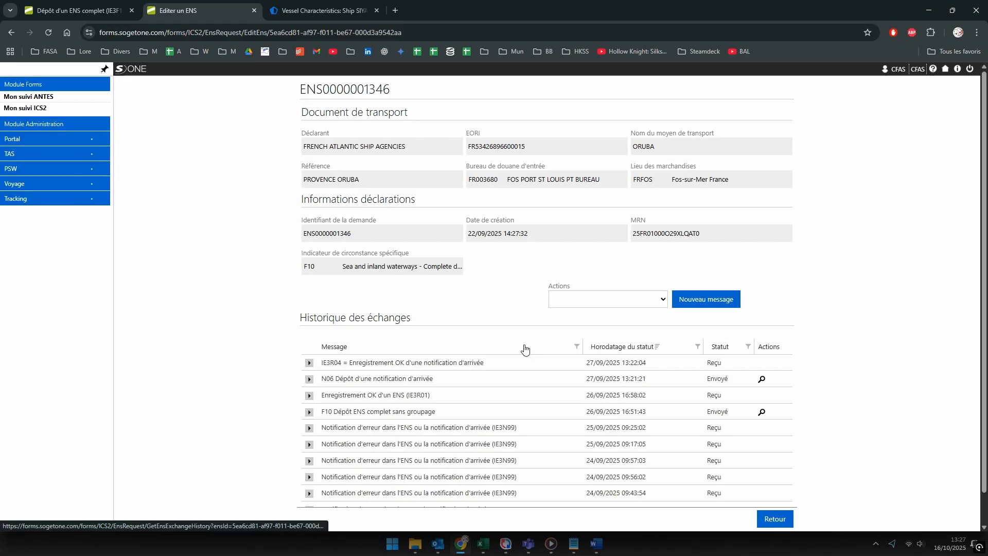
scroll(525, 348, "down", 2)
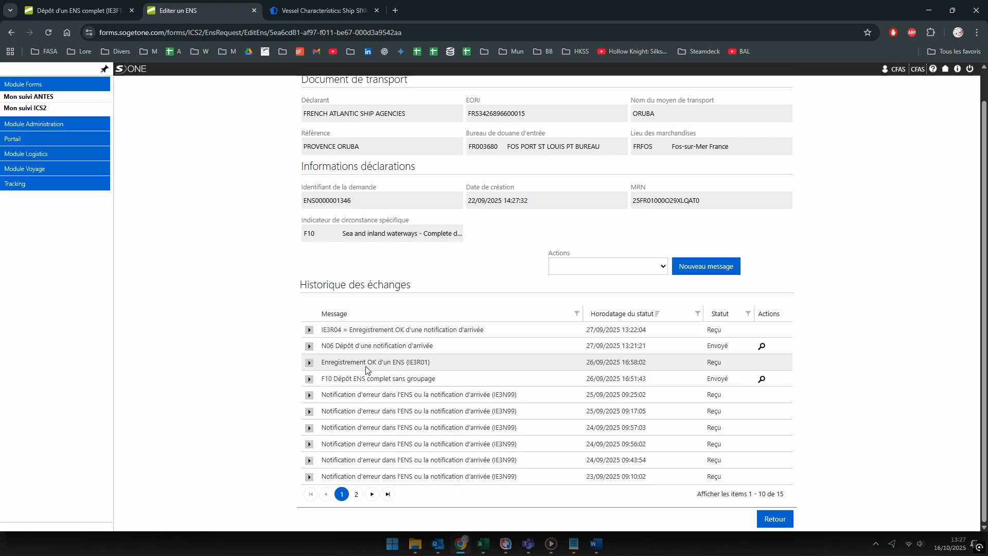
left_click(761, 380)
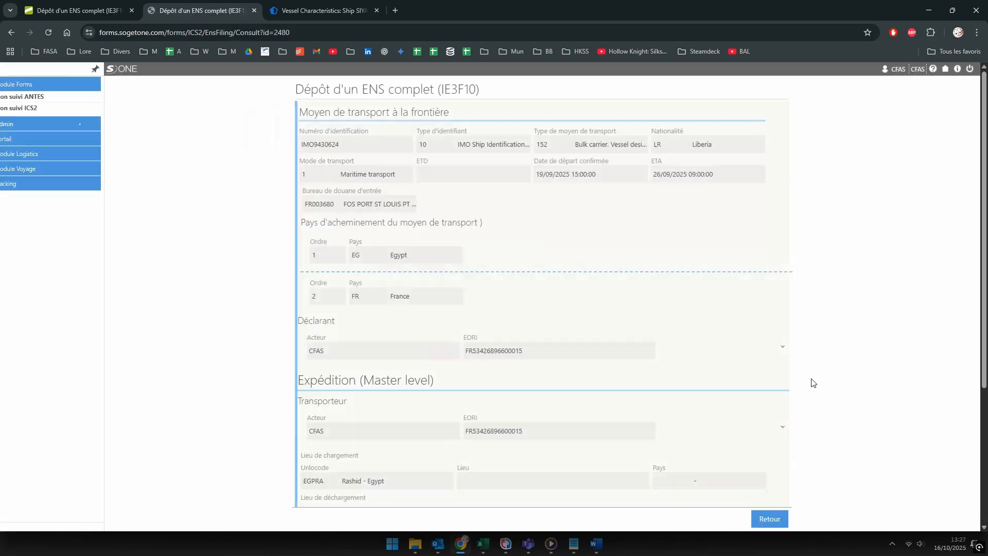
Step: Read HS code 310210 from house consignment 1187's urea article, then select the new article's HS code
scroll(824, 371, "down", 4)
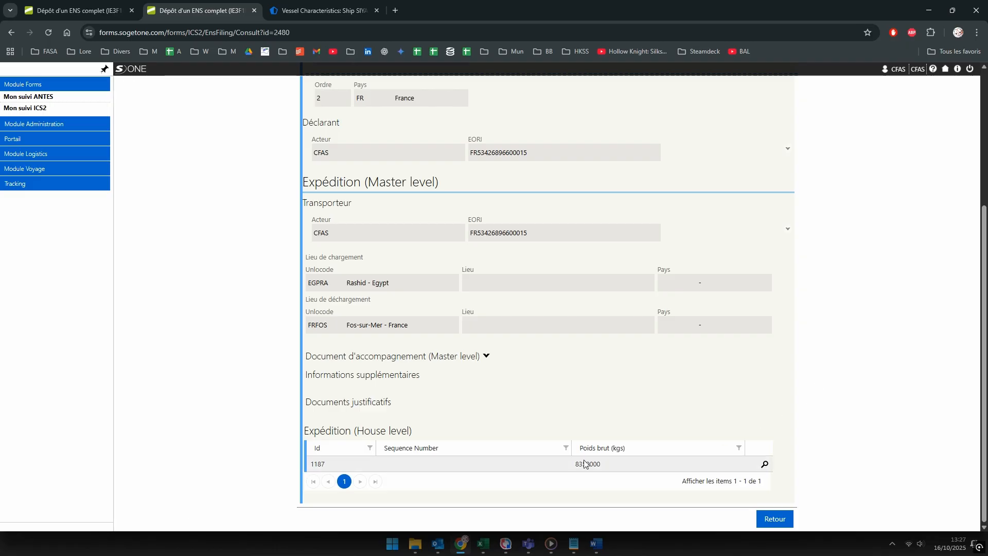
left_click(765, 465)
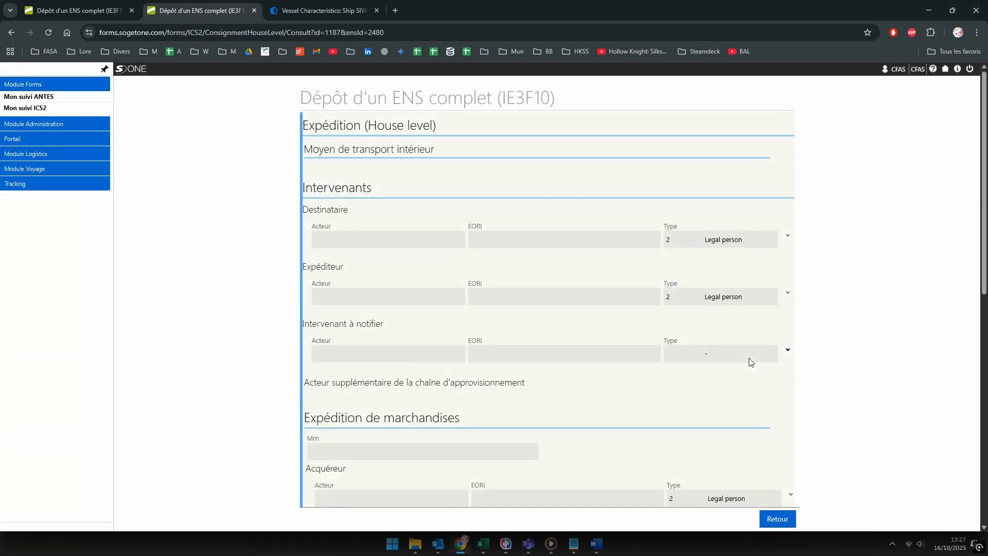
scroll(749, 357, "down", 3)
scroll(749, 357, "down", 6)
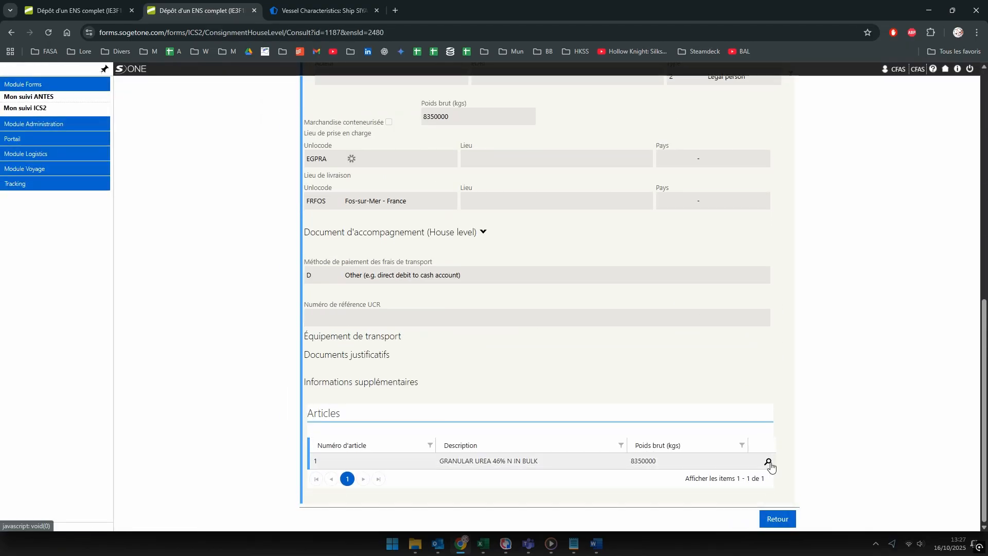
left_click(768, 461)
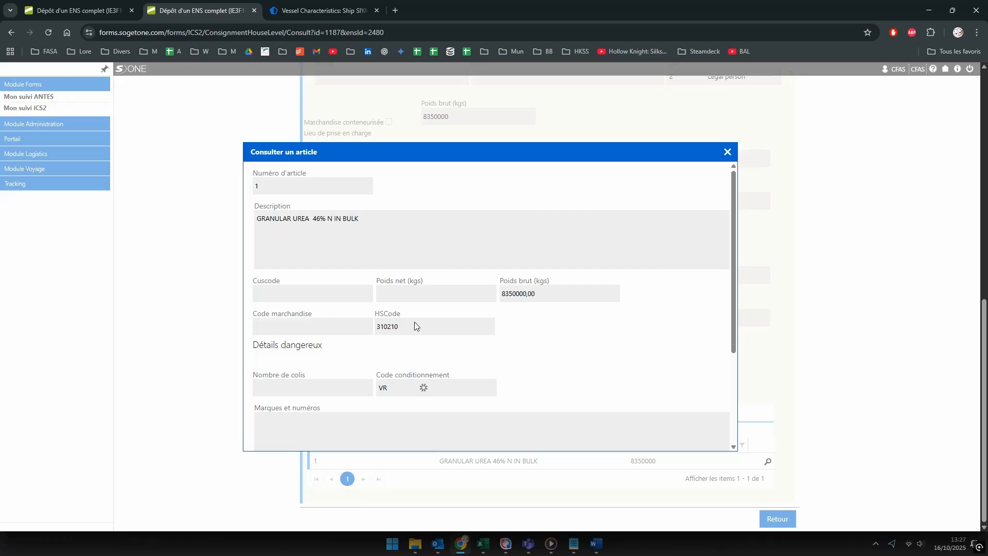
left_click_drag(415, 323, 379, 331)
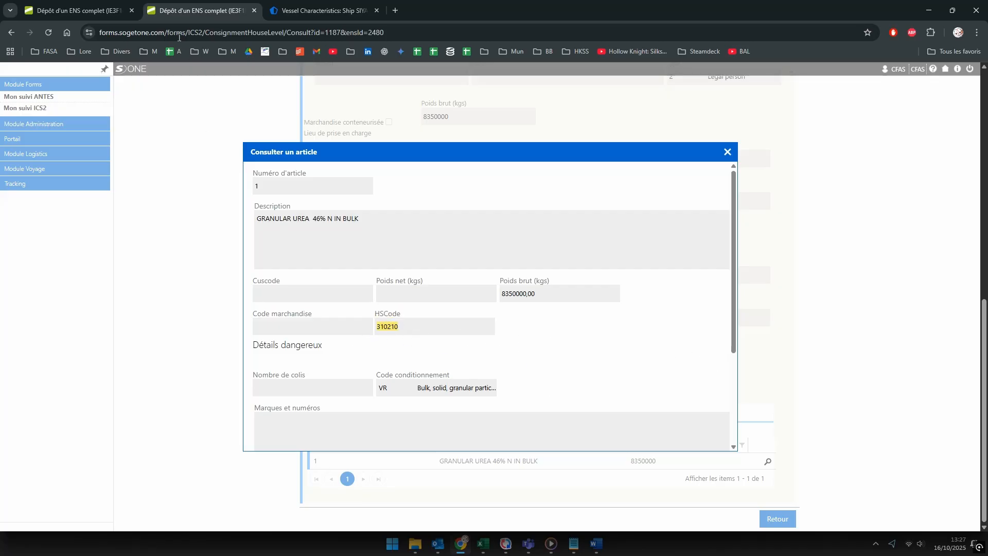
left_click(100, 13)
left_click_drag(401, 314, 383, 313)
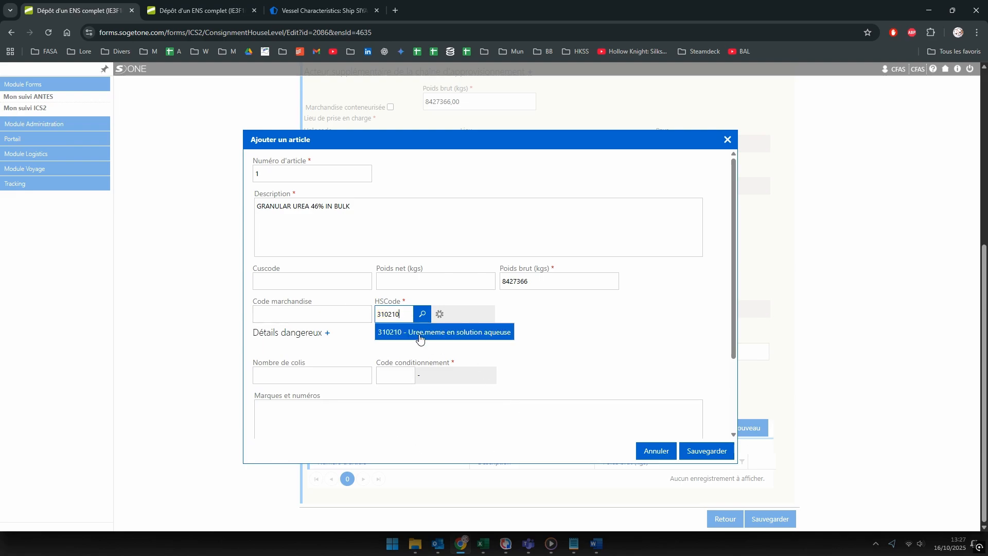
Step: Set the urea article's HS code to 310210 and packaging code VR (bulk granular particles)
left_click(419, 334)
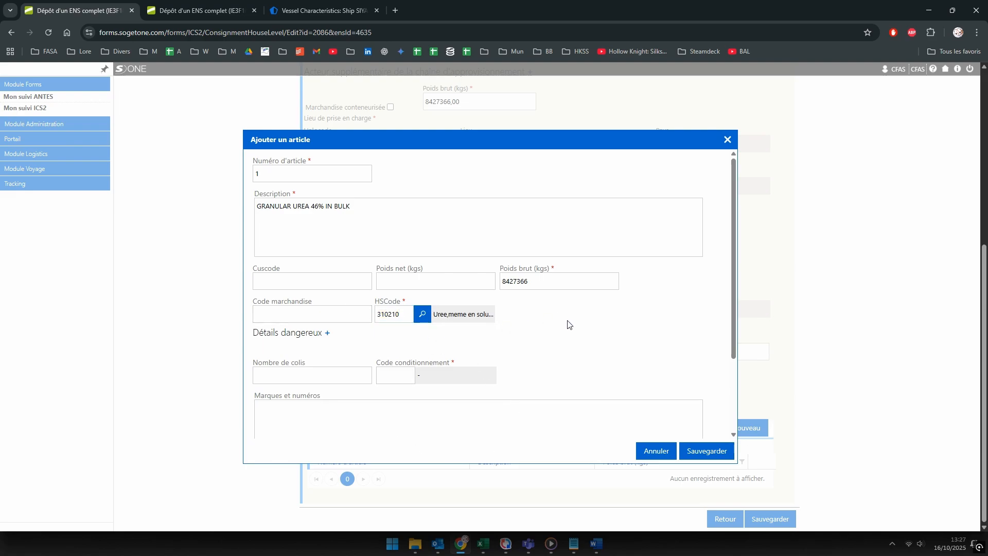
scroll(568, 324, "down", 1)
left_click(398, 324)
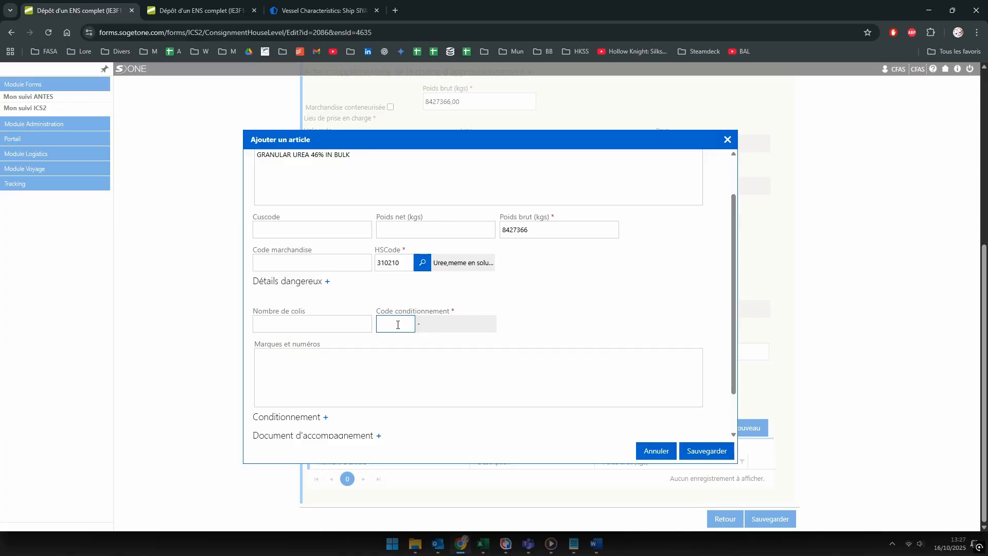
type("VR")
left_click(406, 343)
scroll(618, 300, "down", 1)
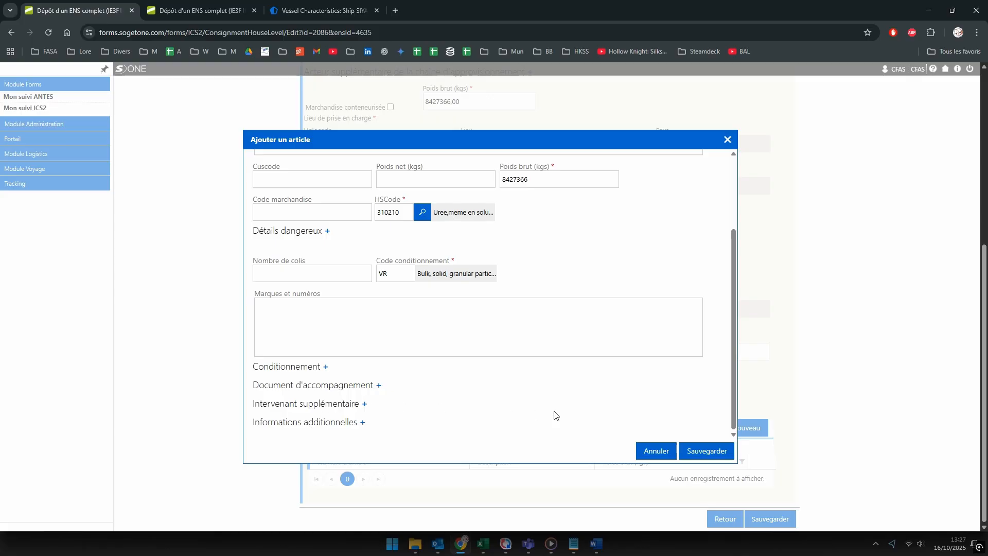
scroll(638, 356, "up", 2)
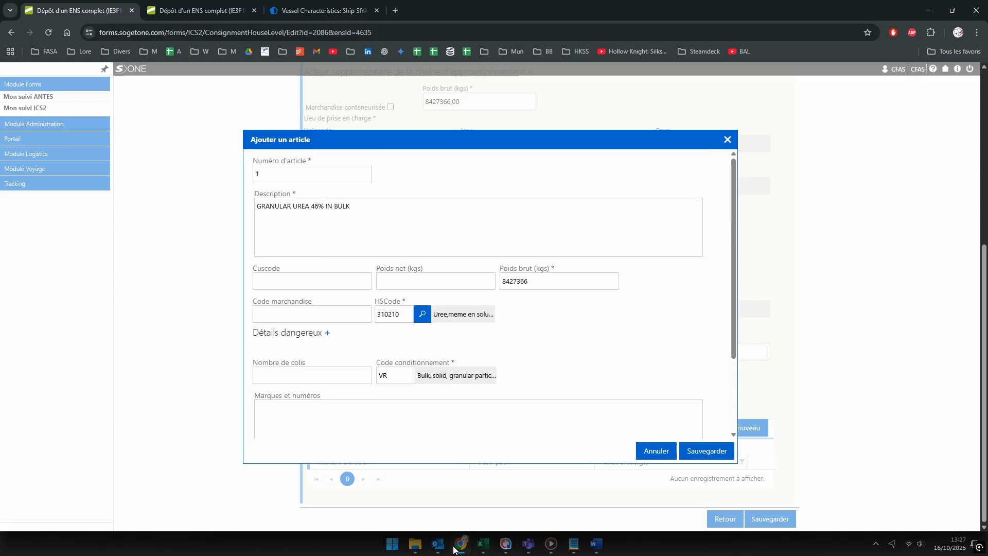
Step: Check the 14 SIYA cargo manifest PDF, then save the urea article to the consignment
key("alt+Tab")
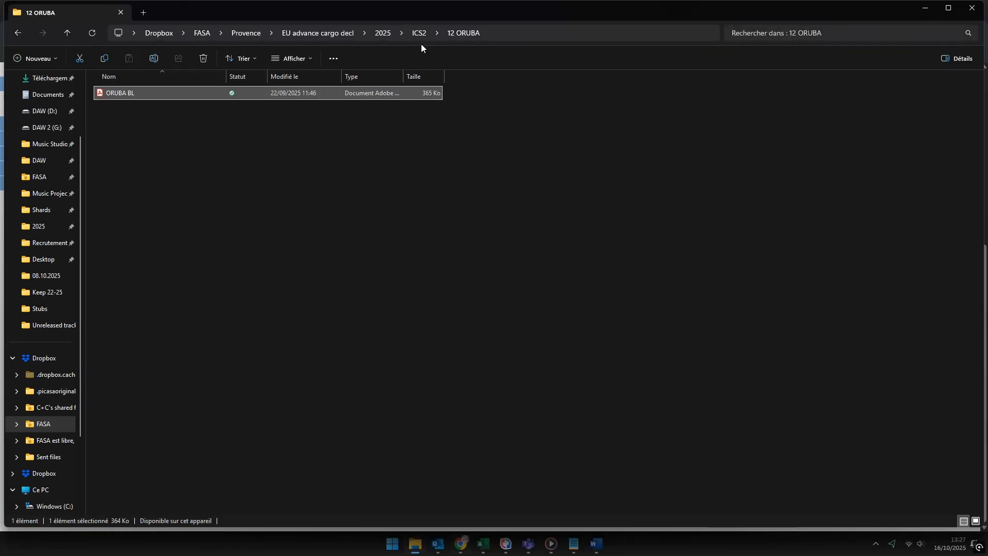
left_click(424, 31)
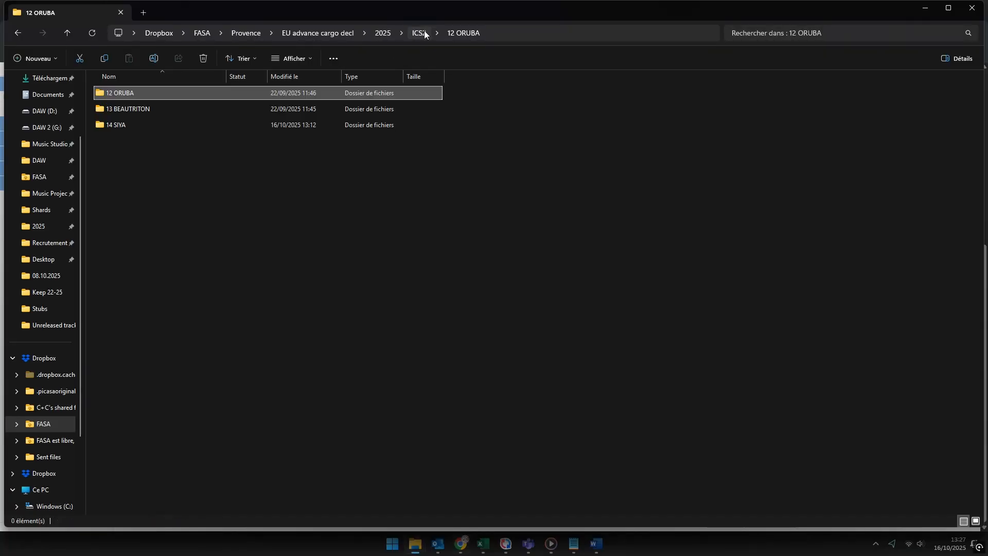
double_click(128, 127)
double_click(138, 109)
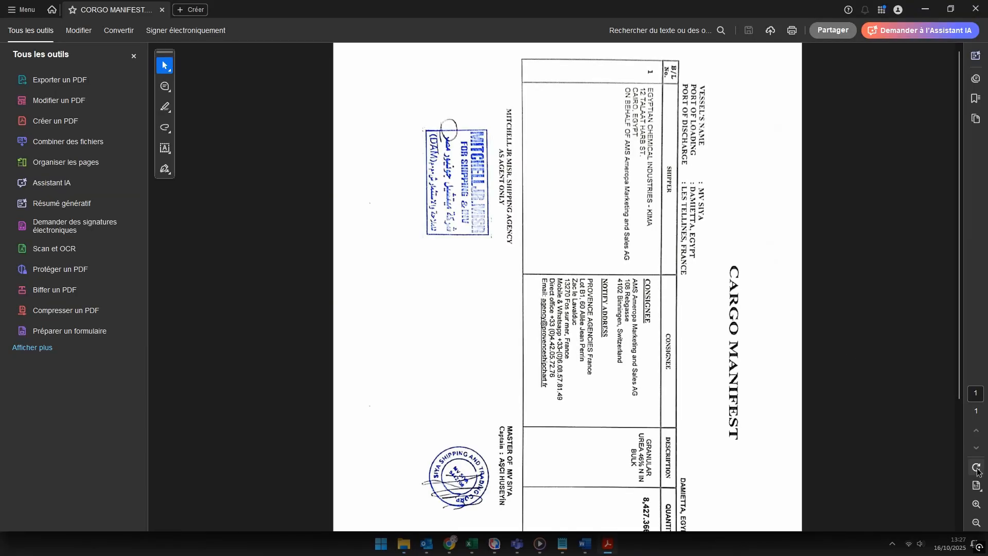
left_click(976, 467)
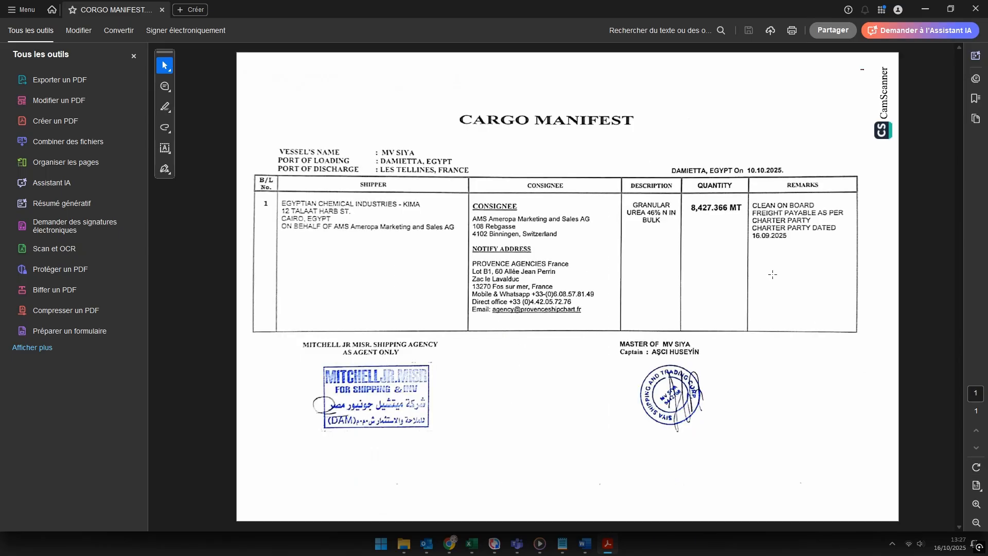
key("alt+Tab")
left_click(758, 225)
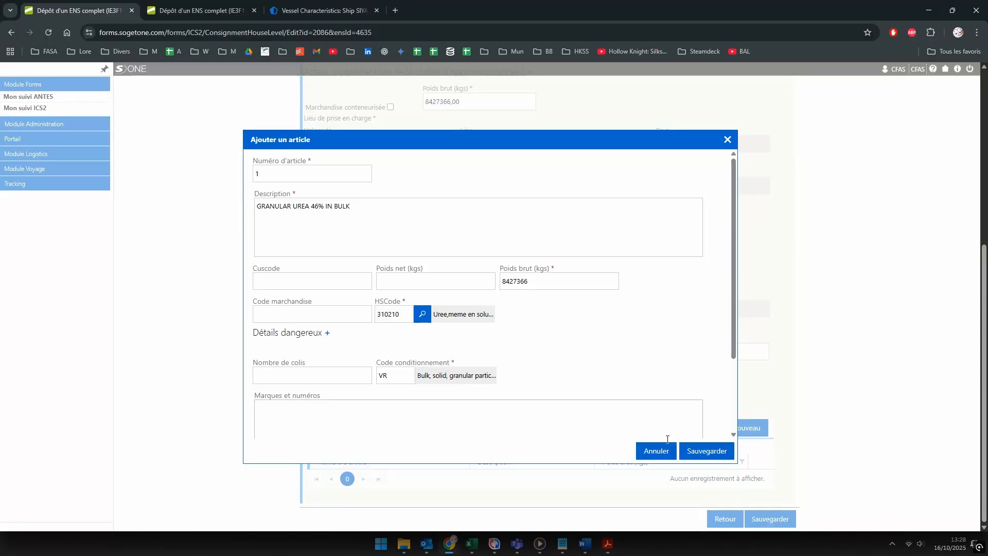
left_click(711, 452)
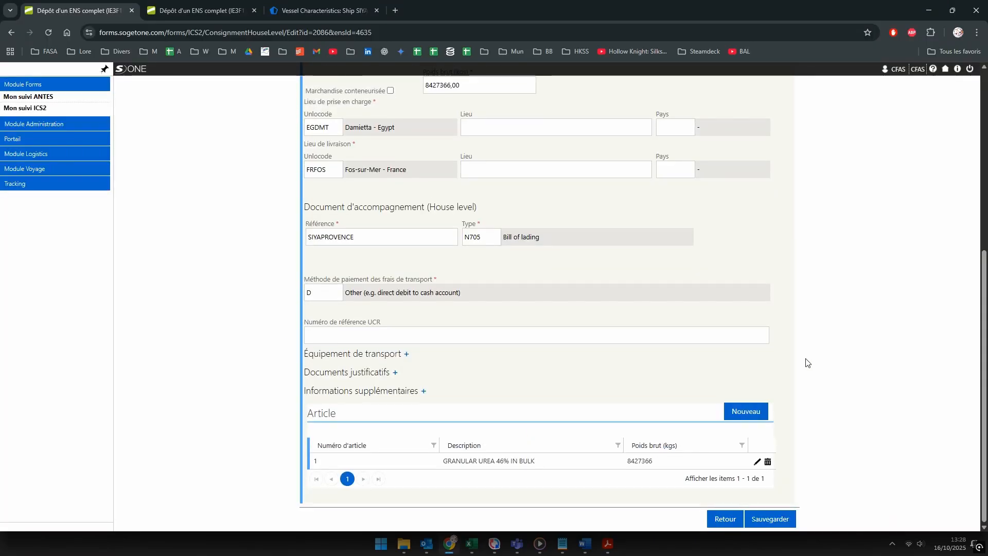
Step: Save the house consignment and expand its goods shipment parties section
left_click(763, 521)
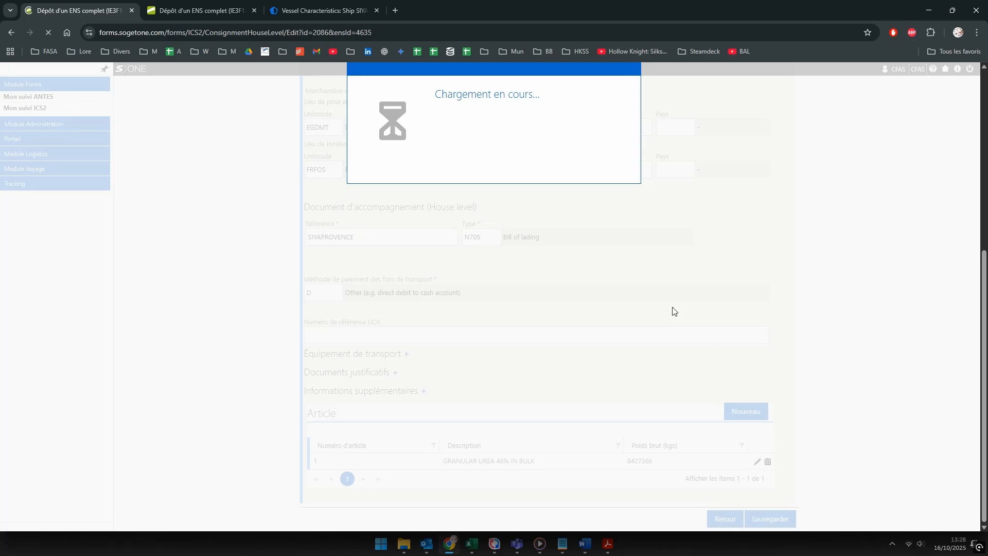
scroll(615, 368, "down", 3)
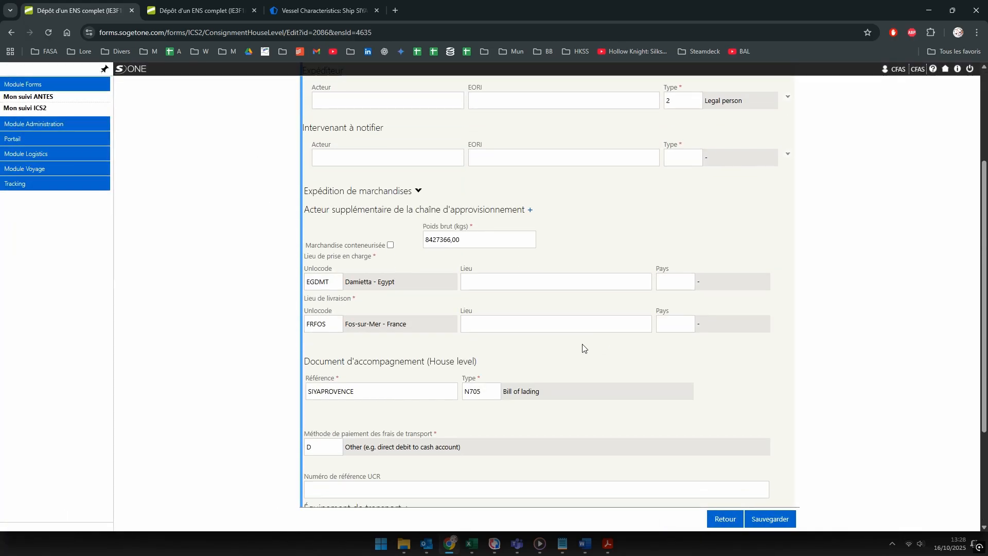
scroll(542, 331, "up", 3)
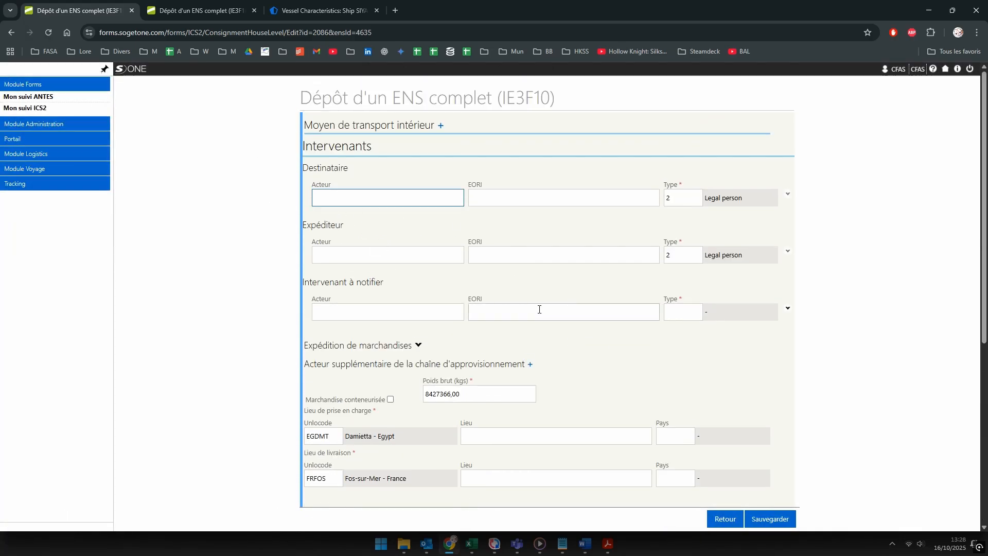
scroll(428, 299, "down", 1)
left_click(419, 294)
scroll(566, 324, "down", 1)
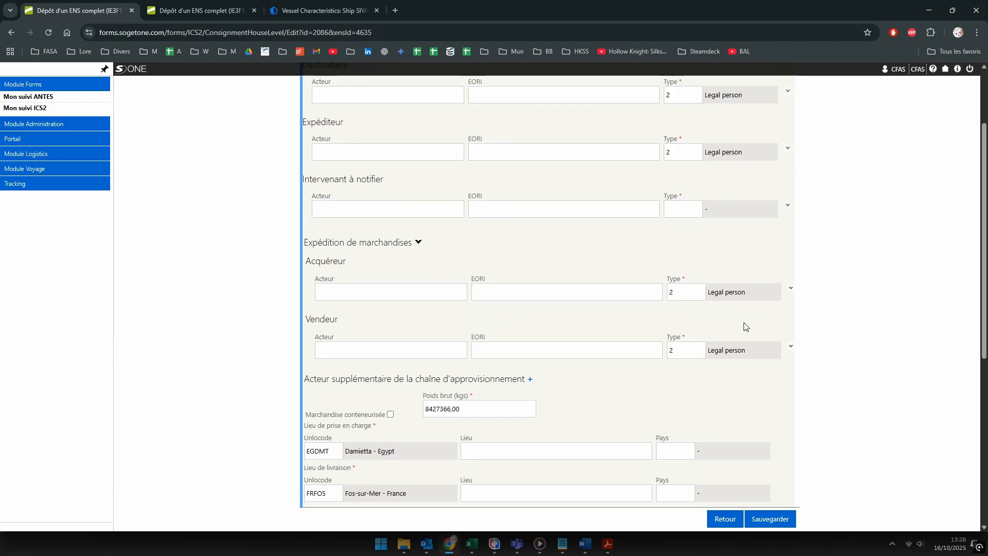
Step: Review the buyer, seller, consignee and shipper address details
left_click(792, 290)
scroll(747, 381, "down", 3)
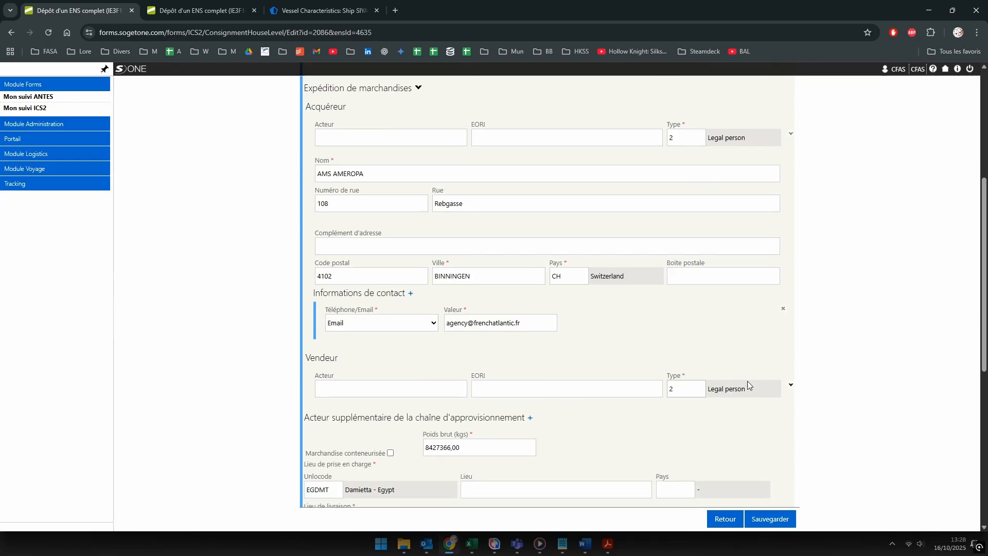
left_click(792, 388)
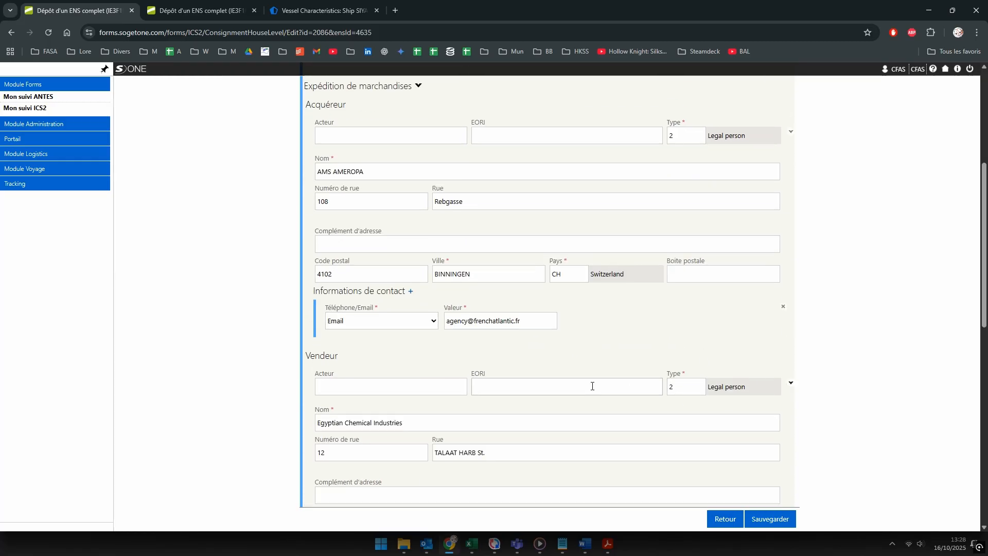
scroll(618, 385, "down", 3)
scroll(632, 385, "up", 10)
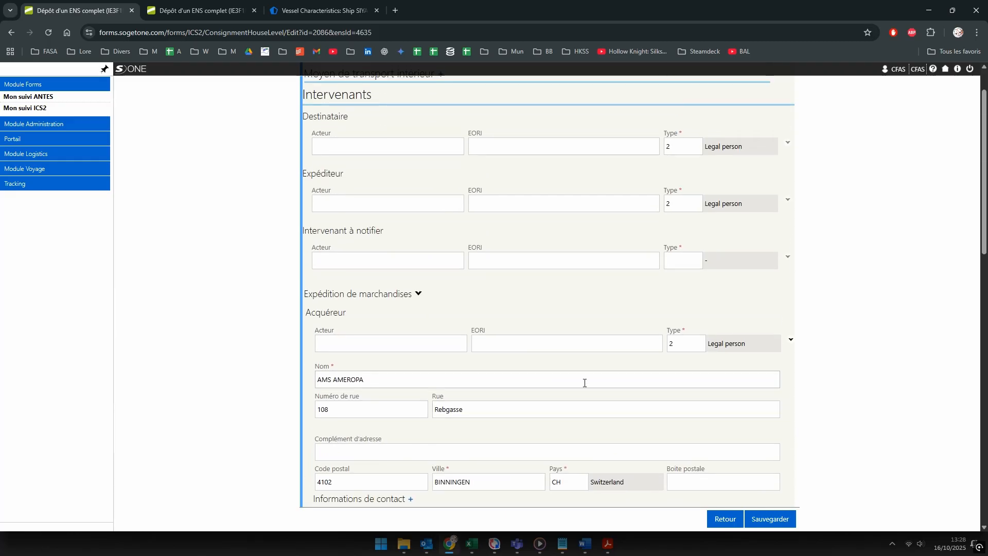
left_click(788, 194)
scroll(713, 319, "down", 3)
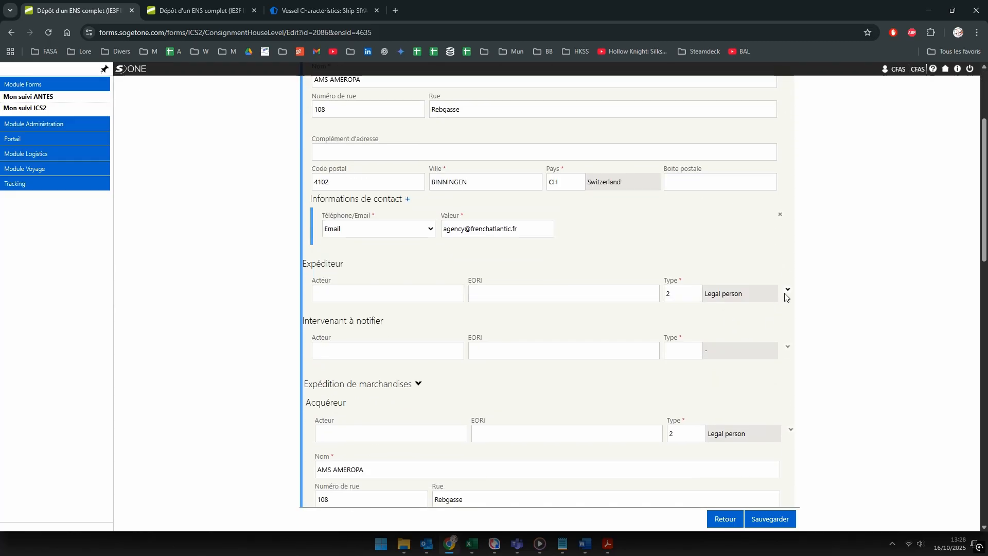
left_click(787, 290)
scroll(582, 285, "down", 2)
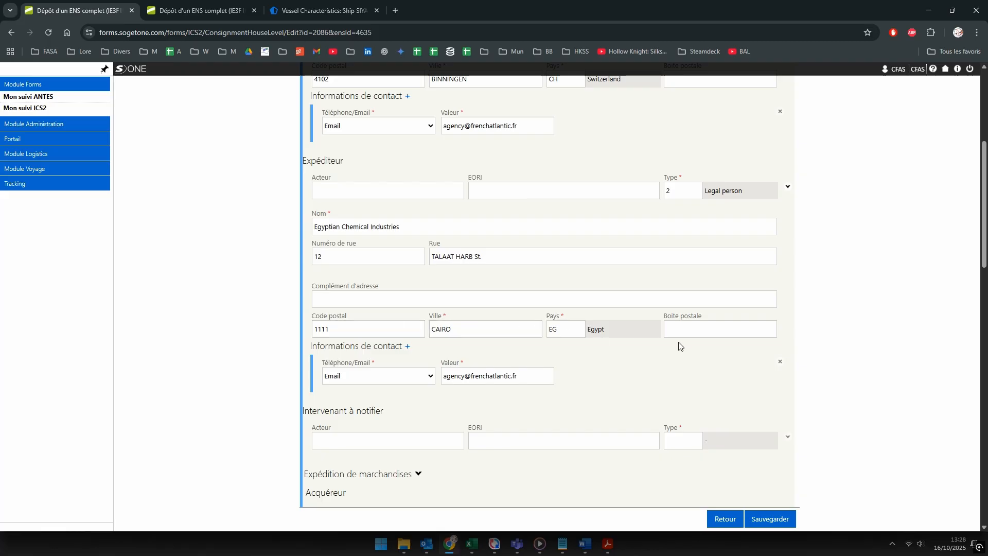
scroll(677, 342, "down", 7)
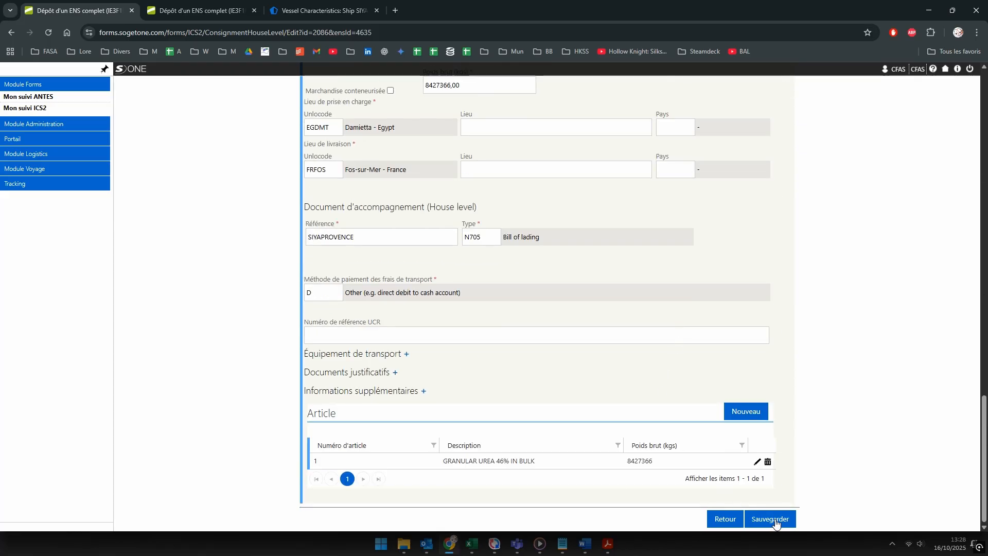
Step: Save the consignment, return to the main ENS filing and submit it with Soumettre et retour
left_click(776, 523)
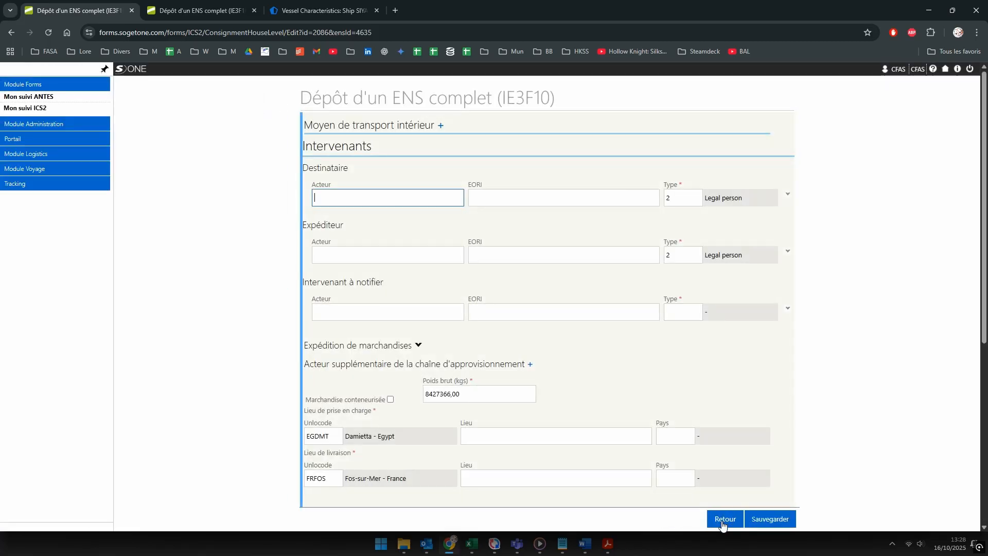
left_click(723, 522)
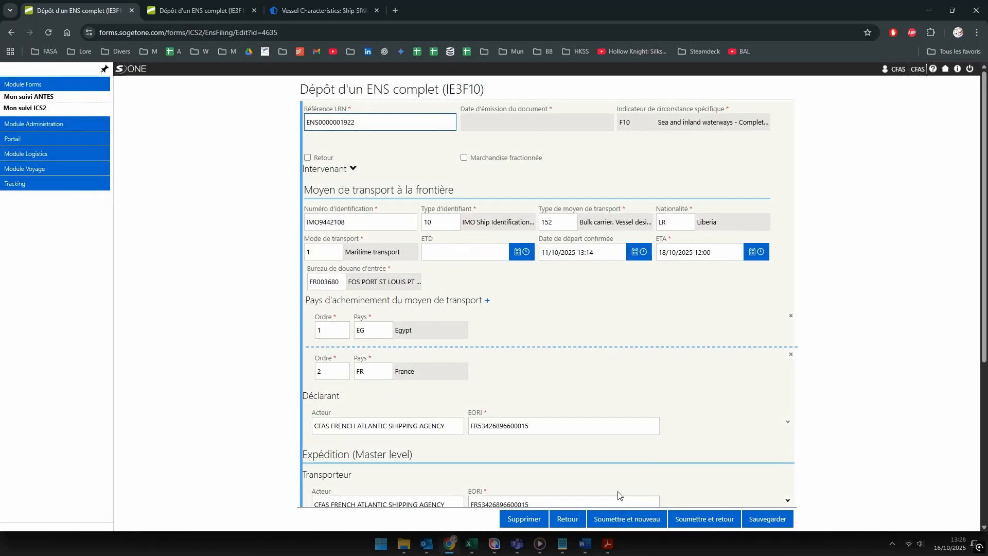
left_click(719, 527)
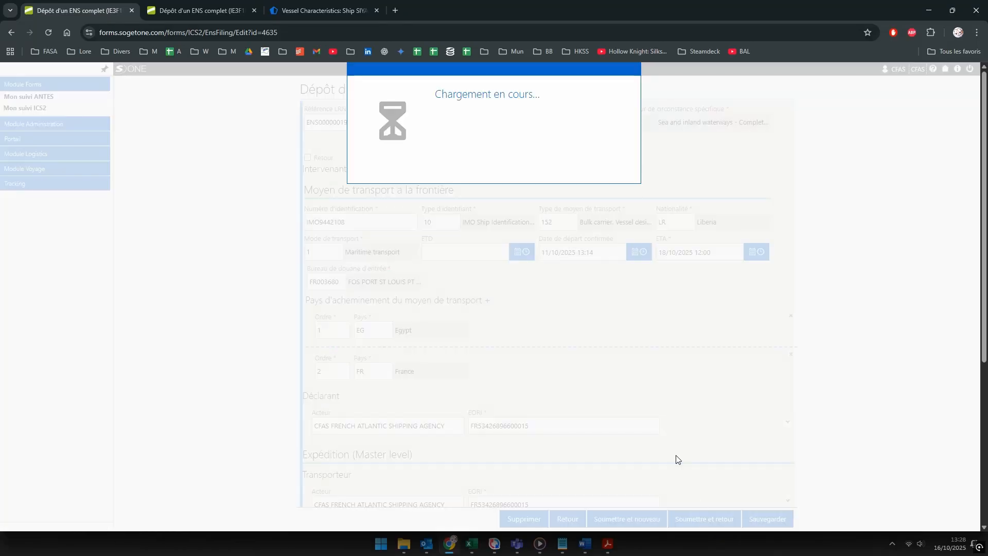
left_click(632, 70)
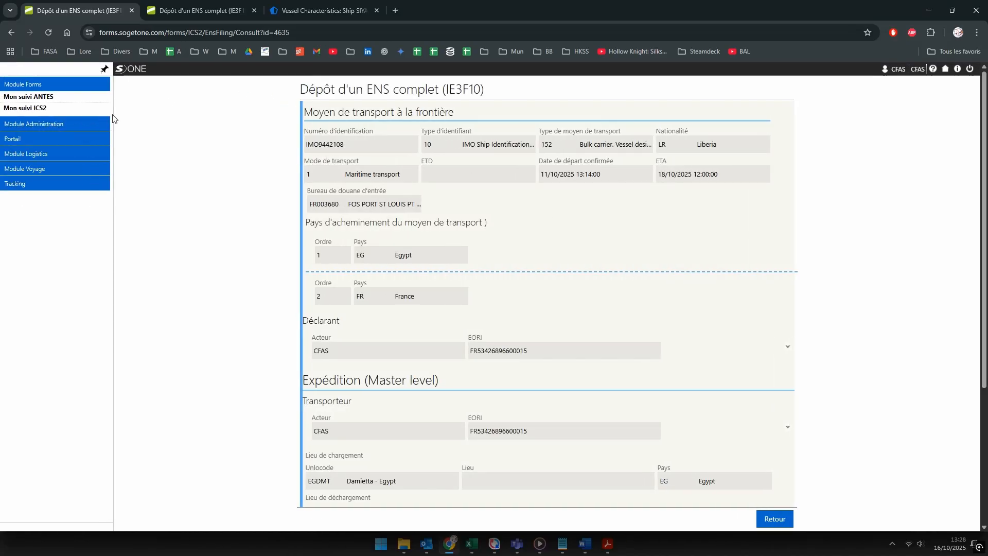
Step: Search ENS transmitted from 16/10/2025, briefly open a listed record, then return to the search
left_click(36, 109)
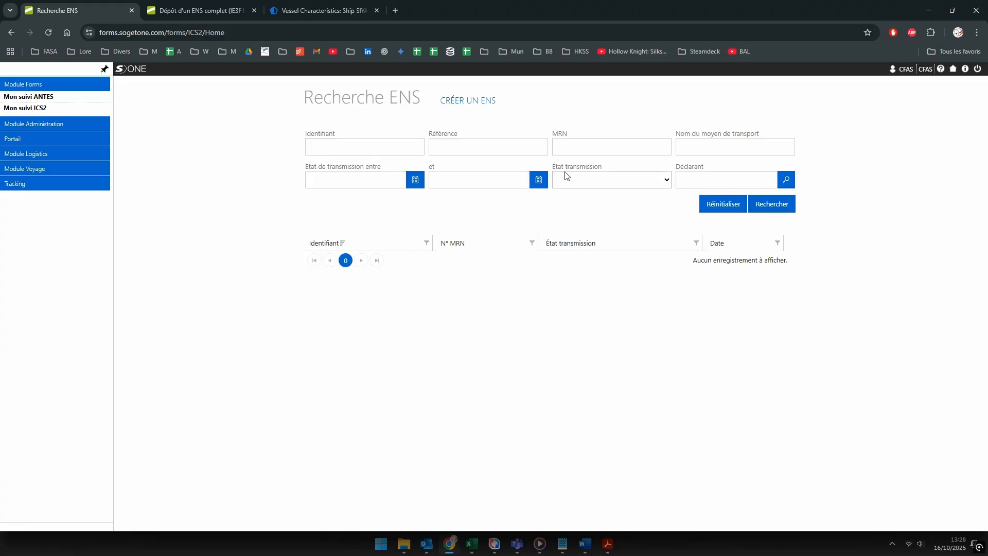
left_click(357, 177)
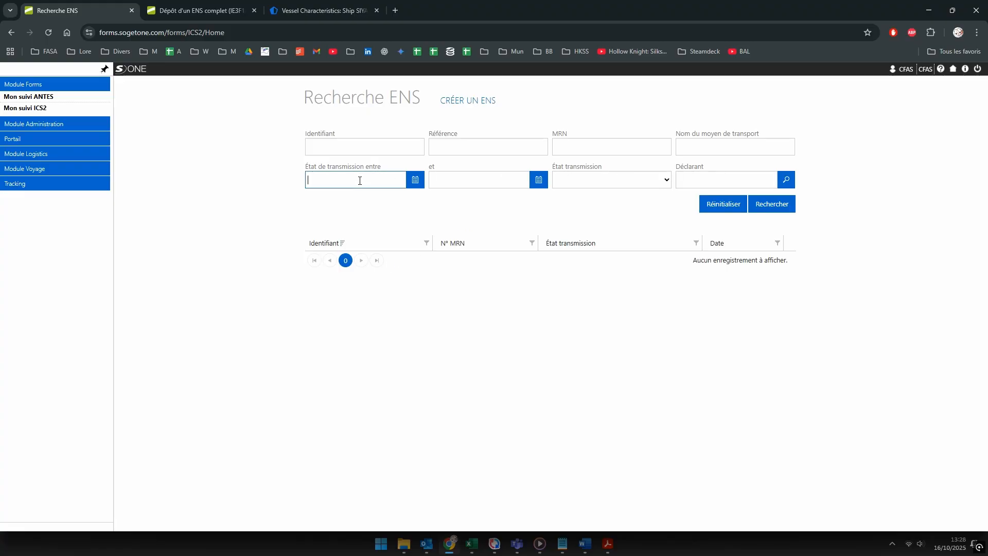
left_click(411, 183)
left_click(363, 257)
left_click(771, 207)
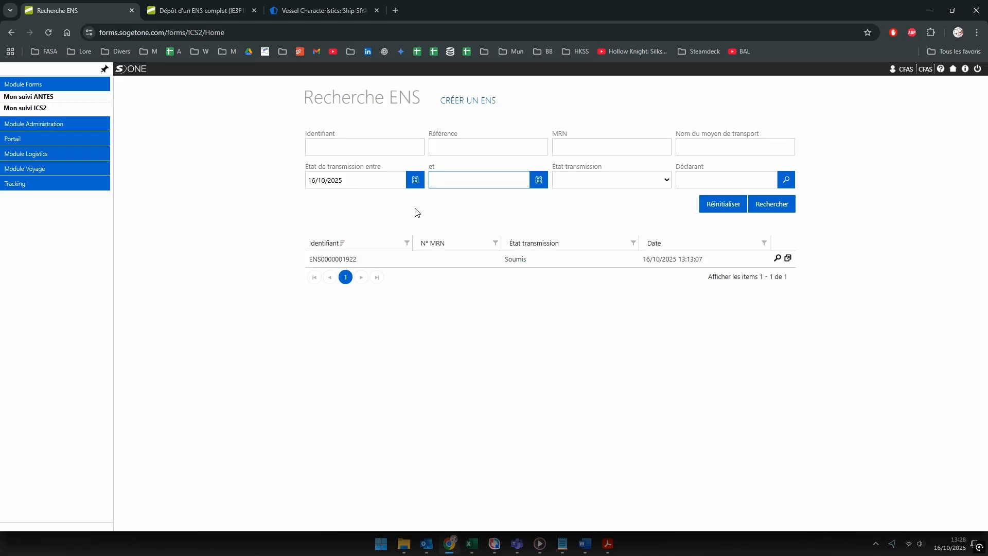
double_click(515, 259)
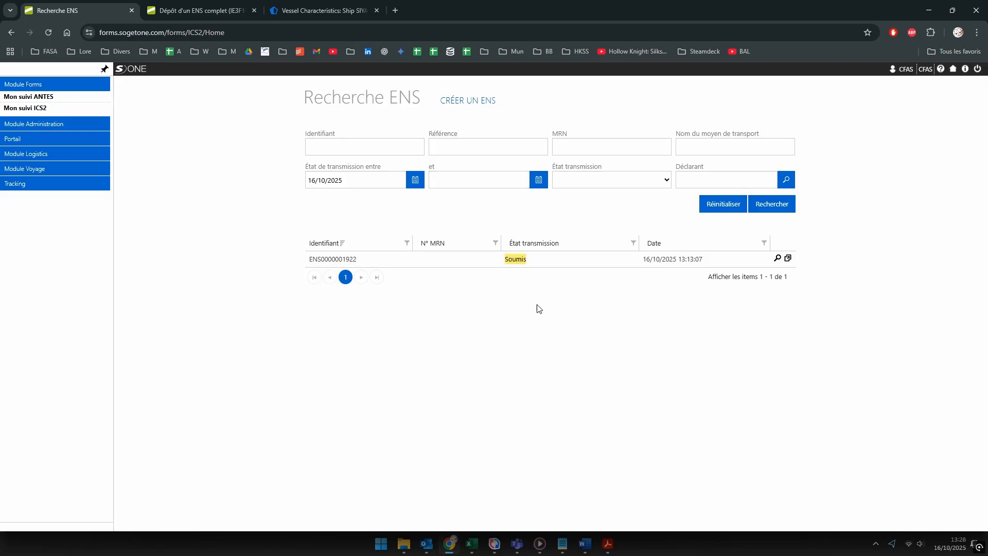
left_click(778, 257)
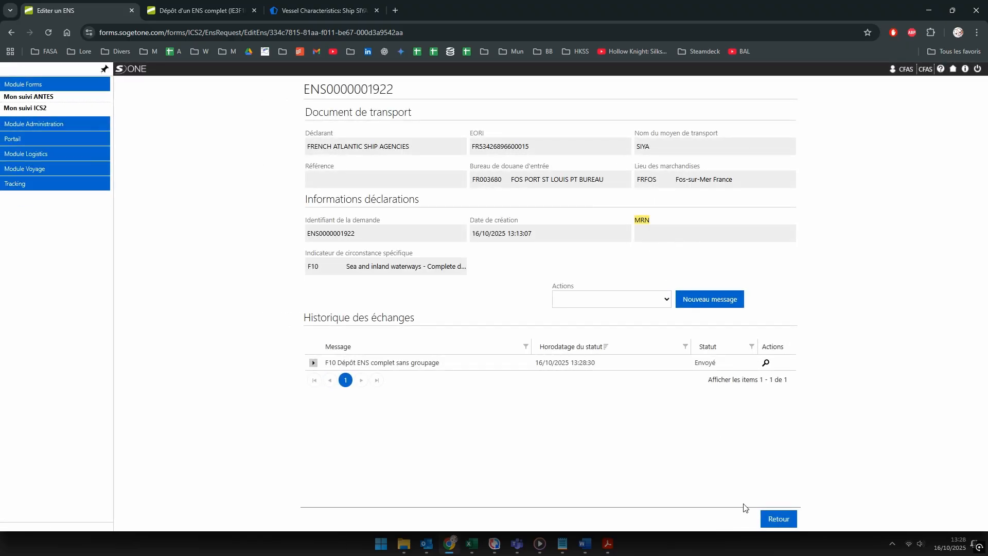
left_click(777, 518)
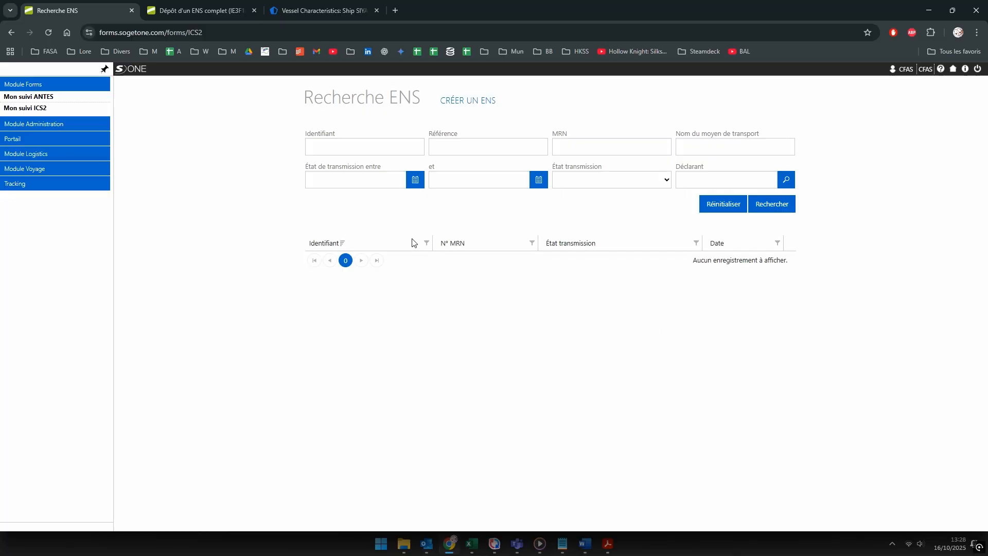
left_click(340, 184)
left_click(416, 180)
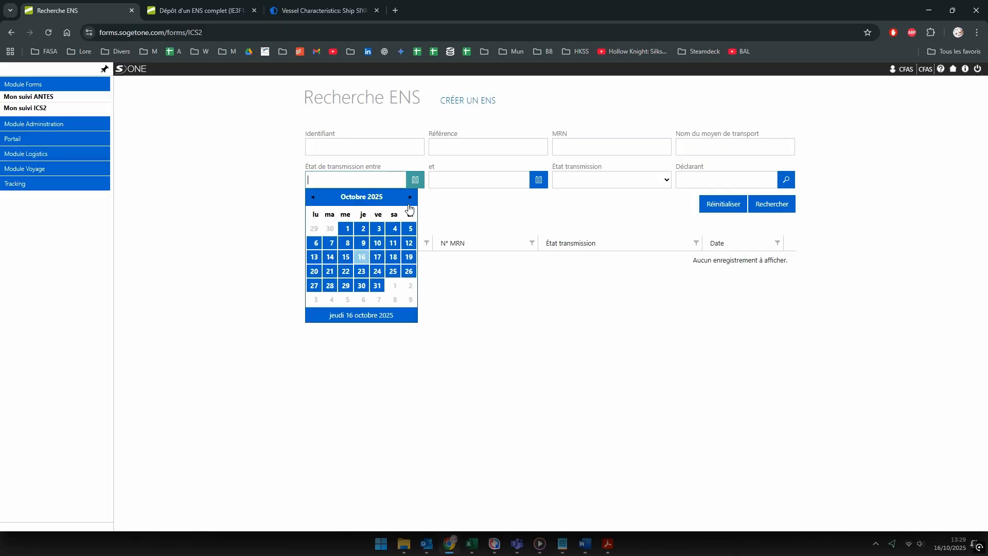
left_click(362, 255)
left_click(771, 204)
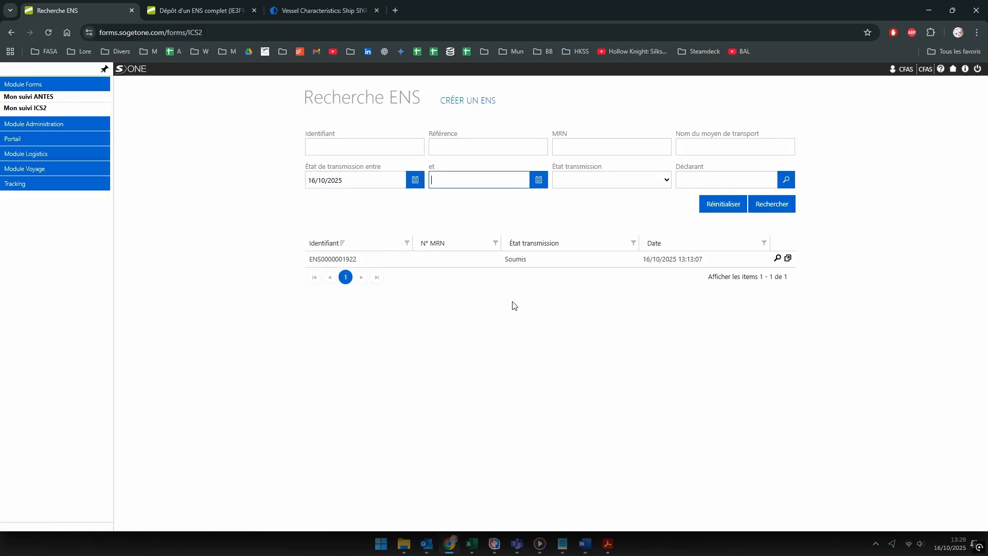
left_click(778, 258)
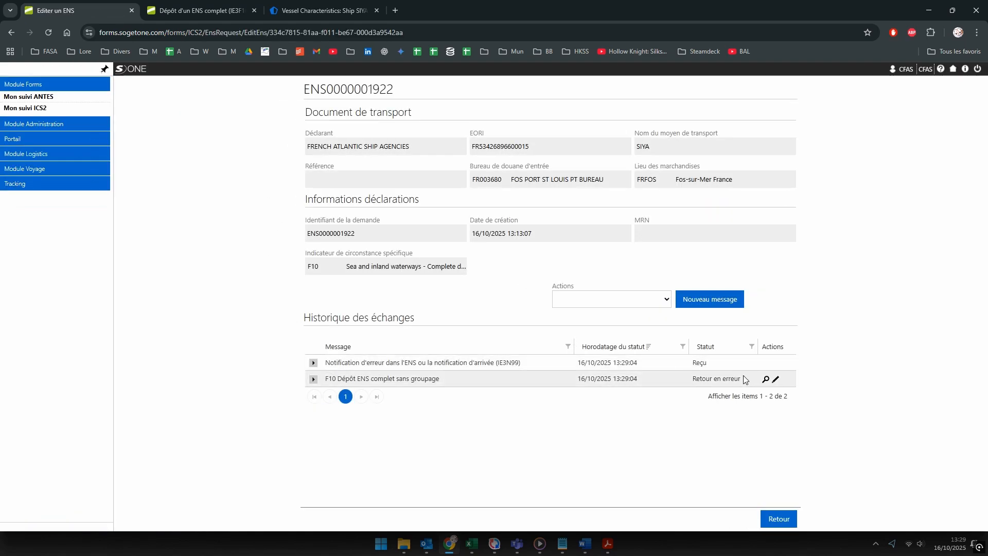
Step: Expand the IE3N99 error notification to list its loading-place errors
left_click_drag(342, 366, 523, 360)
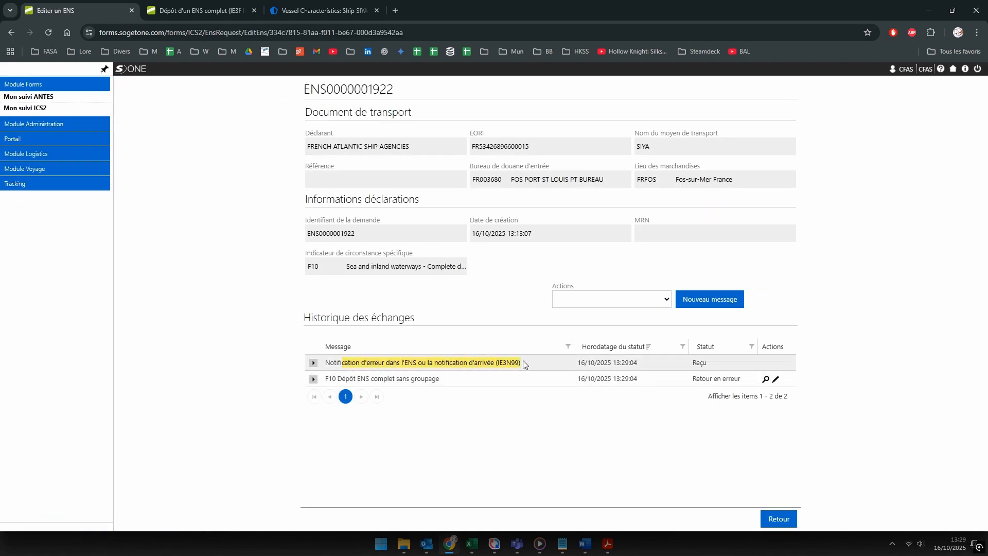
left_click(397, 364)
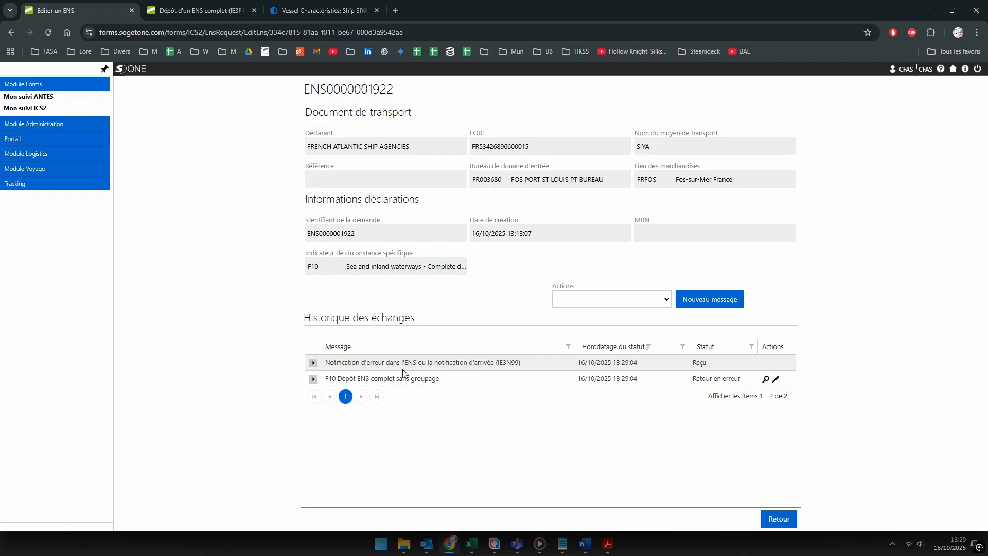
left_click(313, 362)
scroll(334, 363, "down", 3)
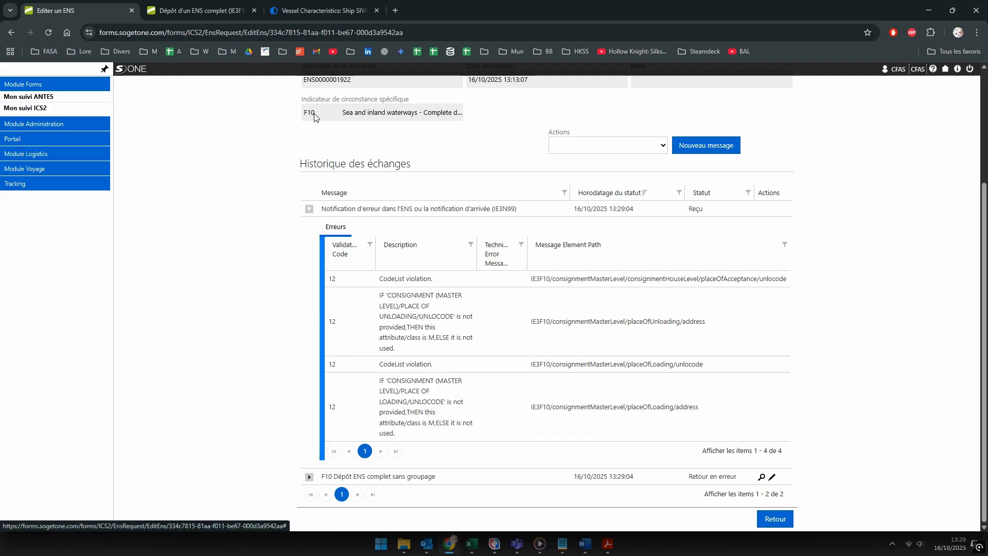
Step: Check Rashid - Egypt on the house-level consignment, then open the F10 filing for consultation
left_click(194, 11)
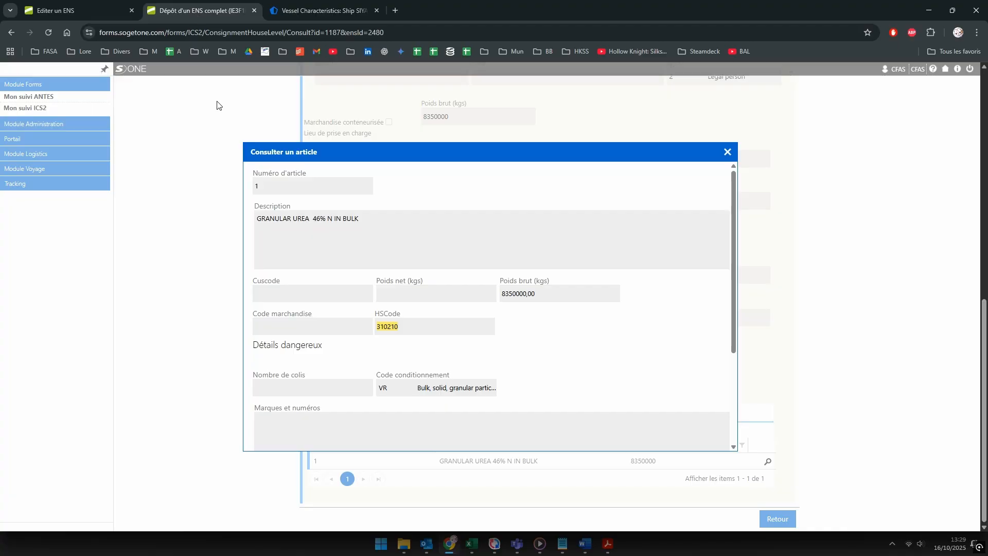
left_click(727, 151)
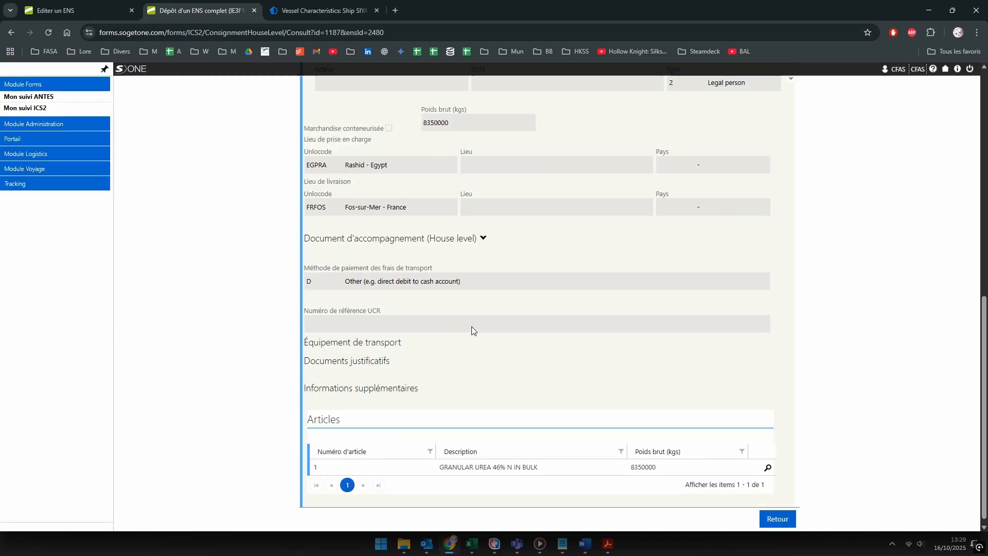
scroll(471, 327, "up", 1)
left_click_drag(332, 212, 389, 214)
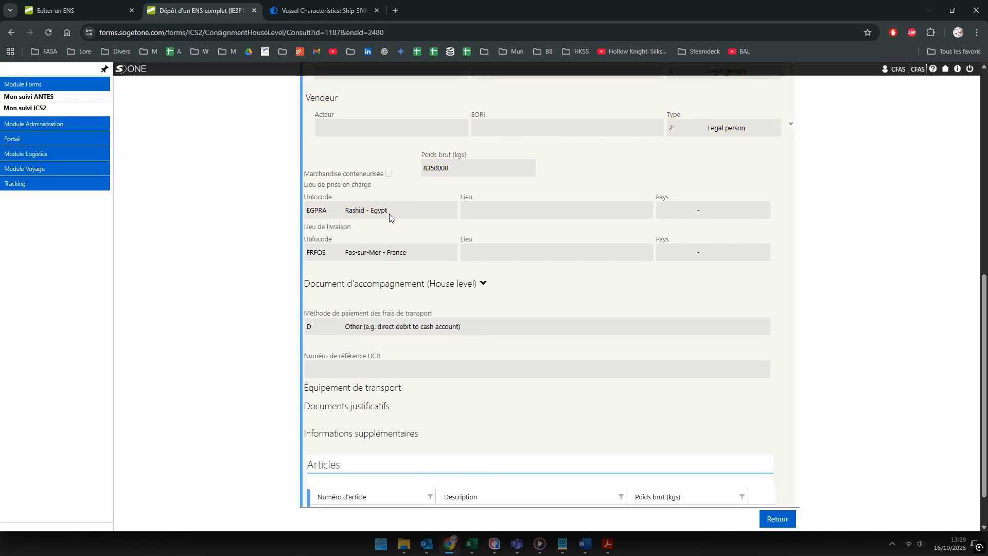
left_click(94, 7)
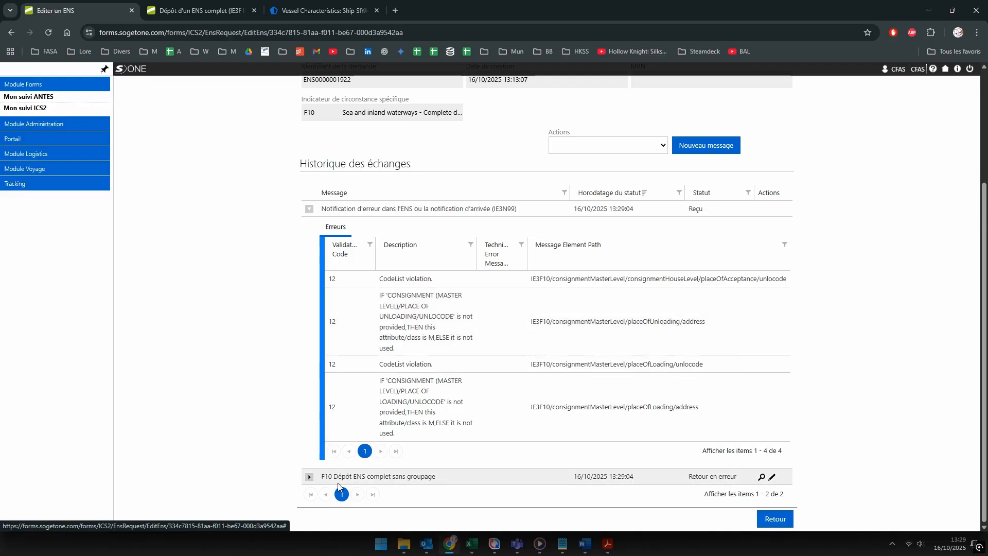
left_click(762, 477)
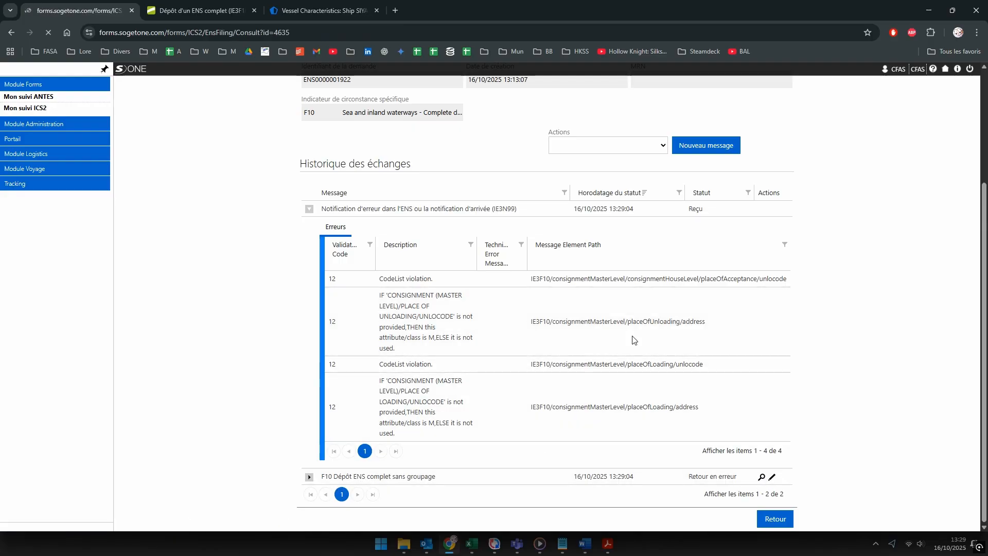
scroll(633, 340, "down", 2)
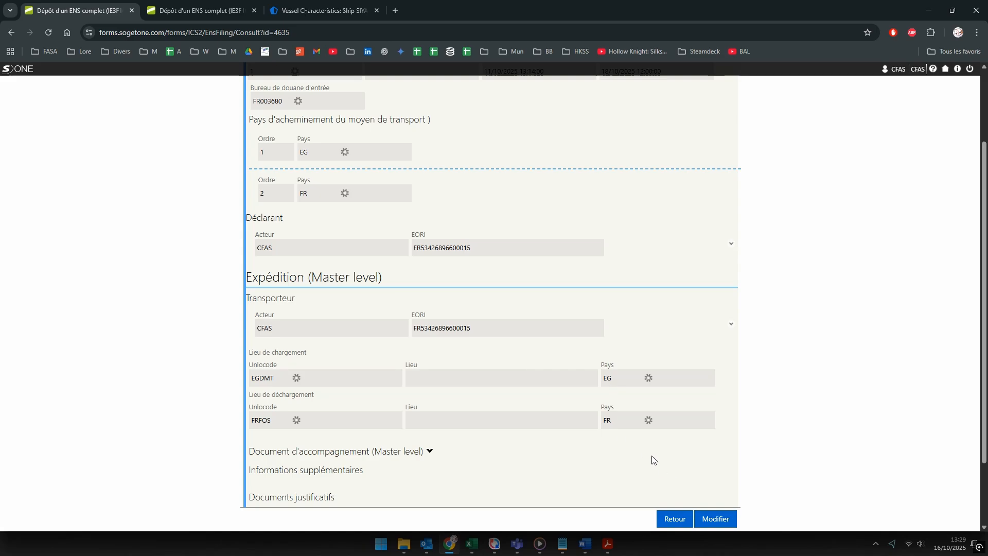
Step: Edit the filing and replace loading place EGDMT with Rashid - Egypt via 'rashi'
left_click(768, 524)
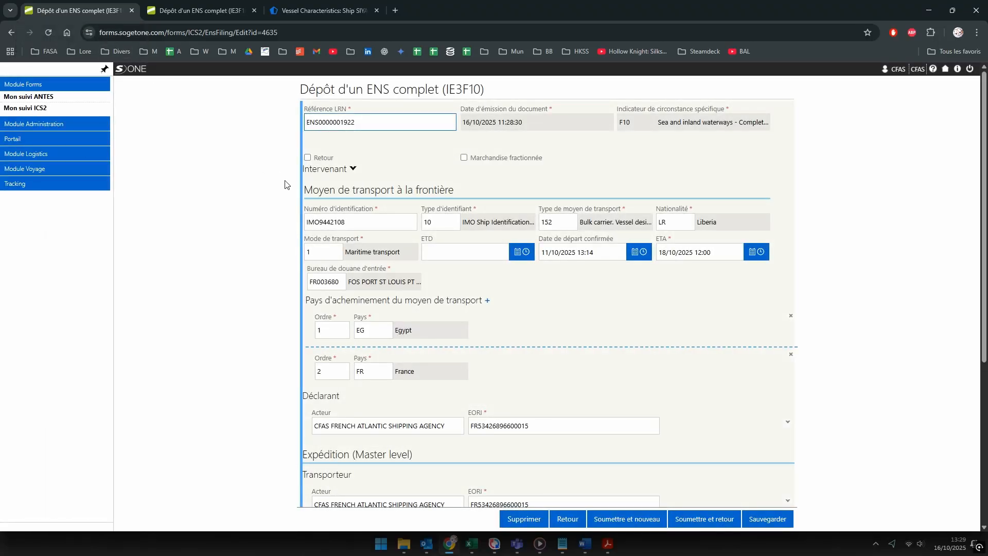
scroll(547, 329, "down", 3)
scroll(551, 324, "down", 2)
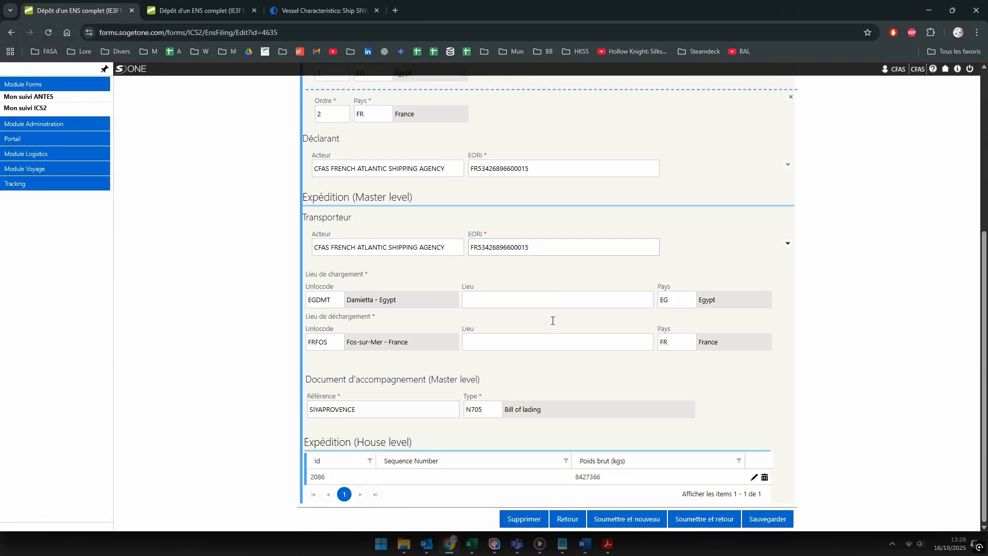
double_click(322, 300)
type("rashi")
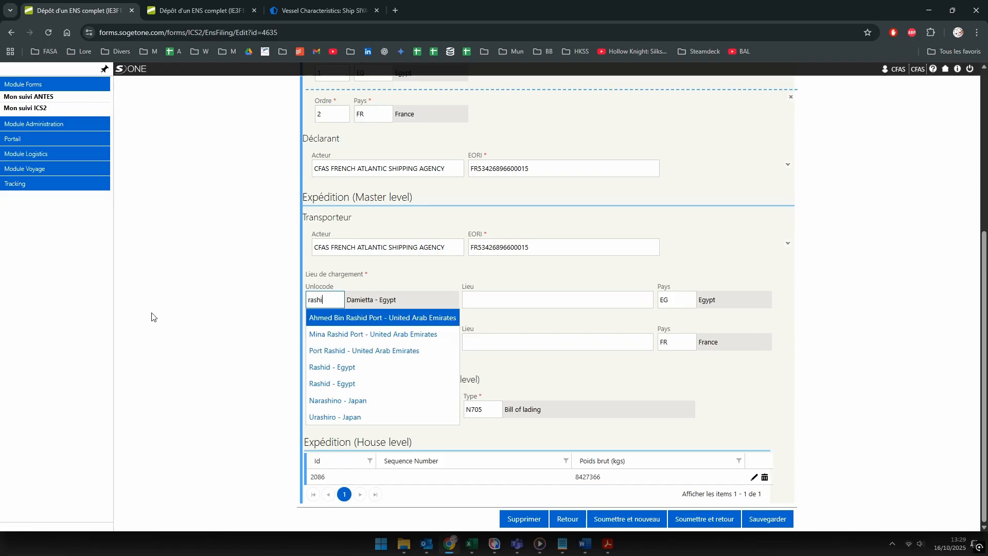
left_click(345, 369)
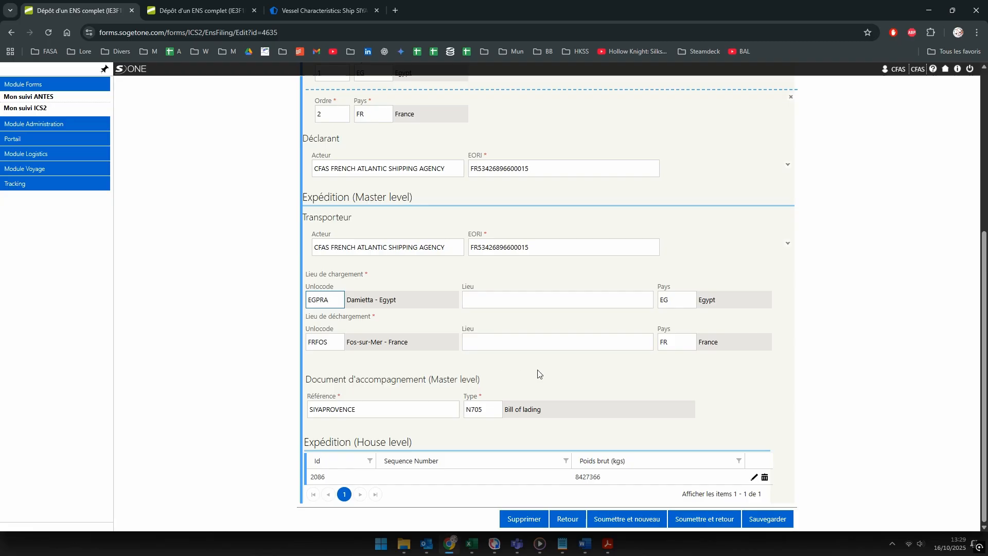
left_click(180, 11)
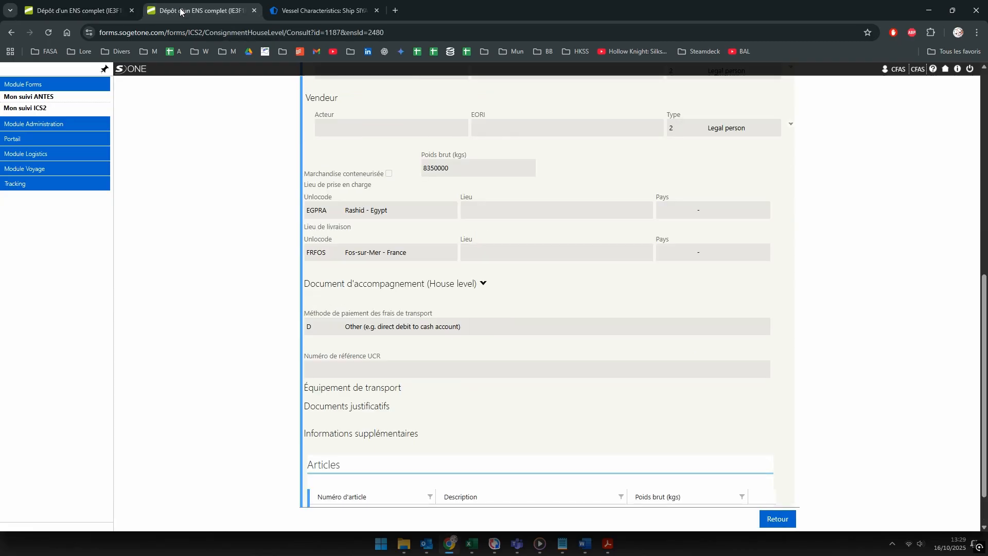
left_click(82, 11)
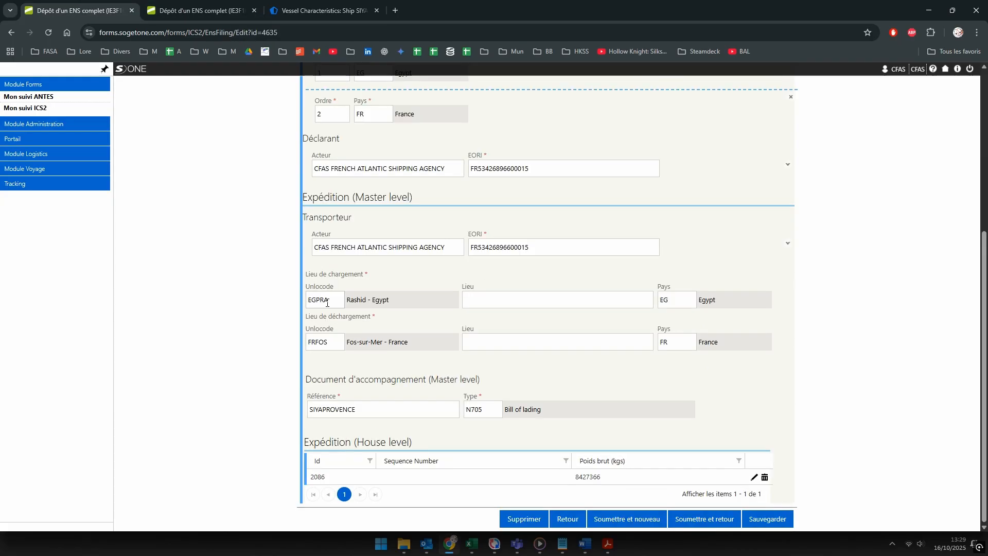
scroll(650, 396, "up", 5)
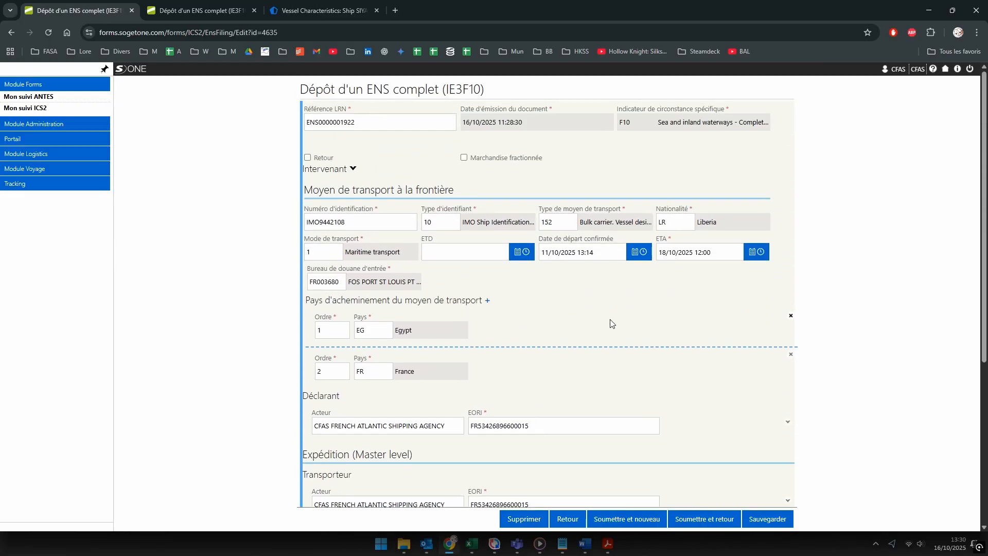
scroll(611, 323, "down", 5)
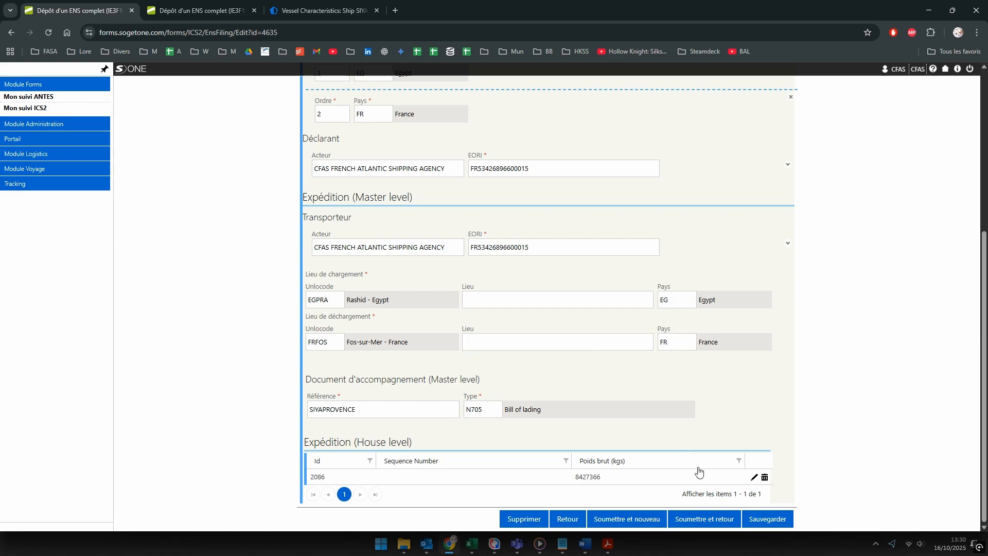
left_click(762, 519)
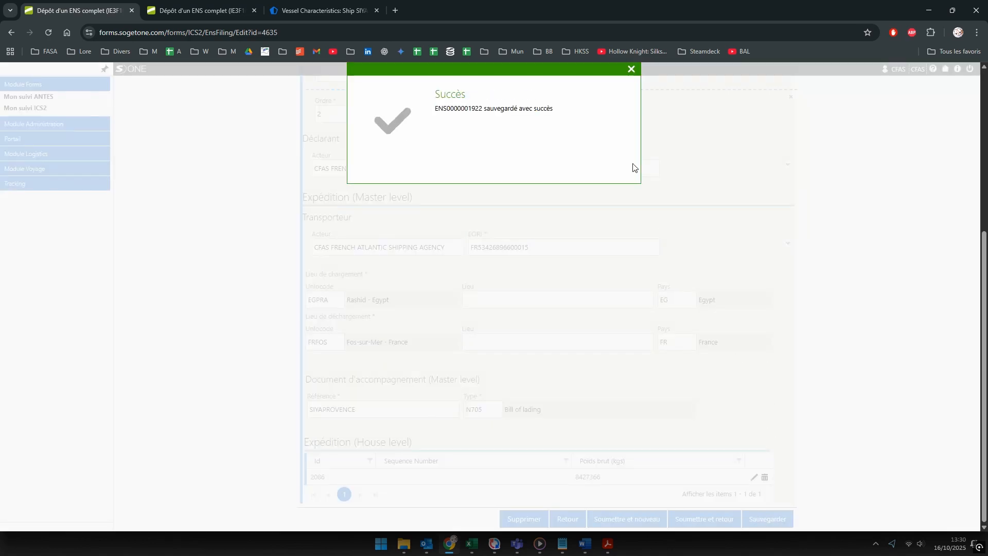
left_click(631, 69)
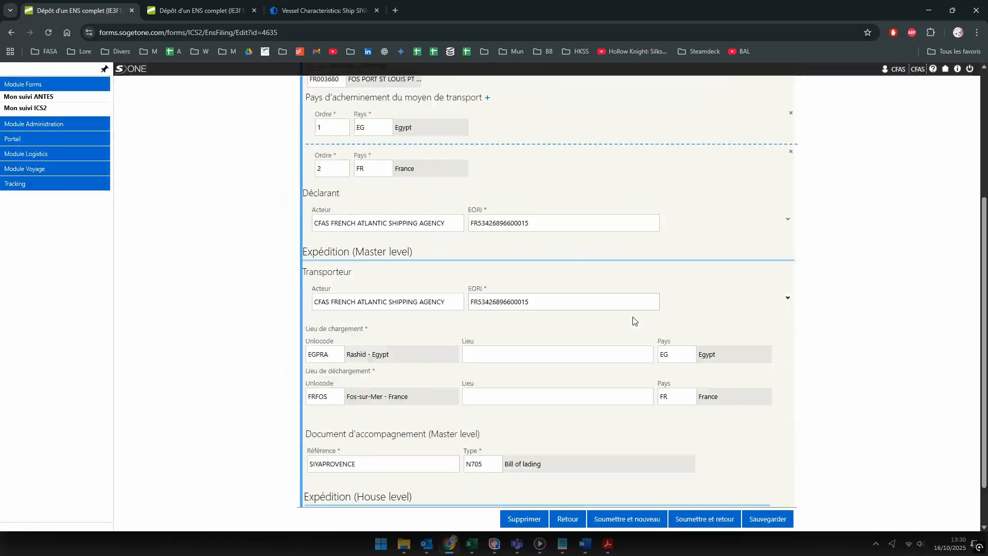
scroll(633, 321, "down", 1)
Step: Change the house-level consignment's place of acceptance to Rashid - Egypt and save it
left_click(754, 474)
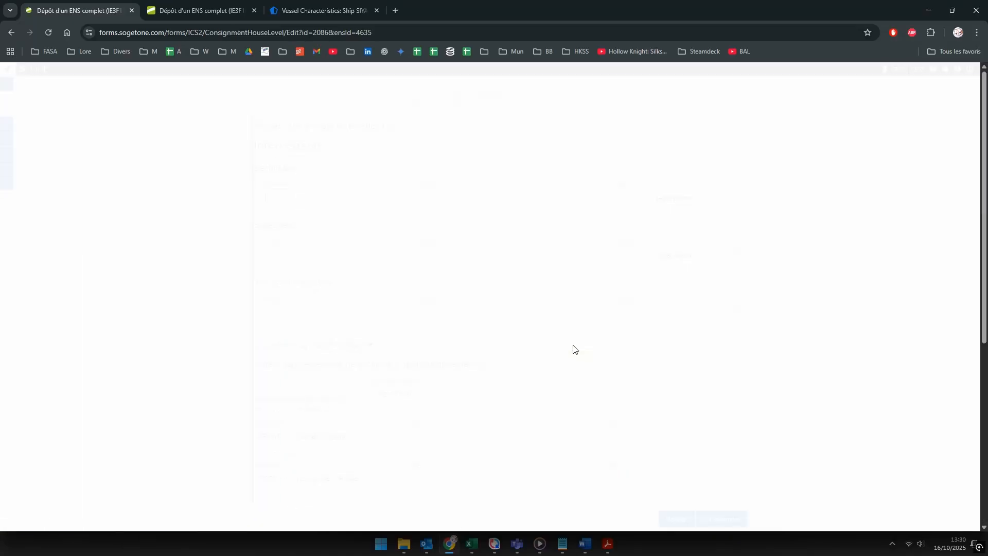
scroll(429, 310, "down", 3)
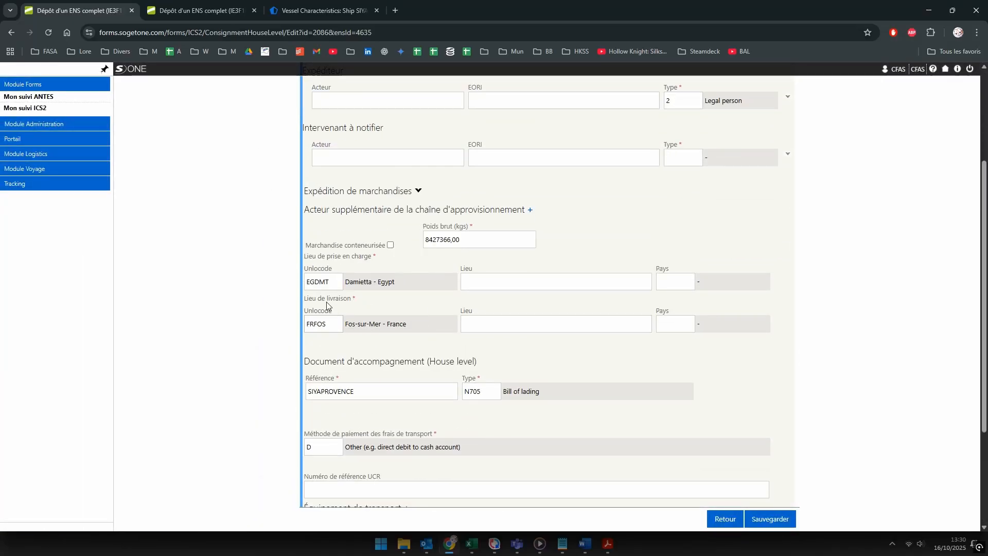
double_click(324, 282)
type("rashid")
left_click(336, 350)
scroll(351, 345, "down", 3)
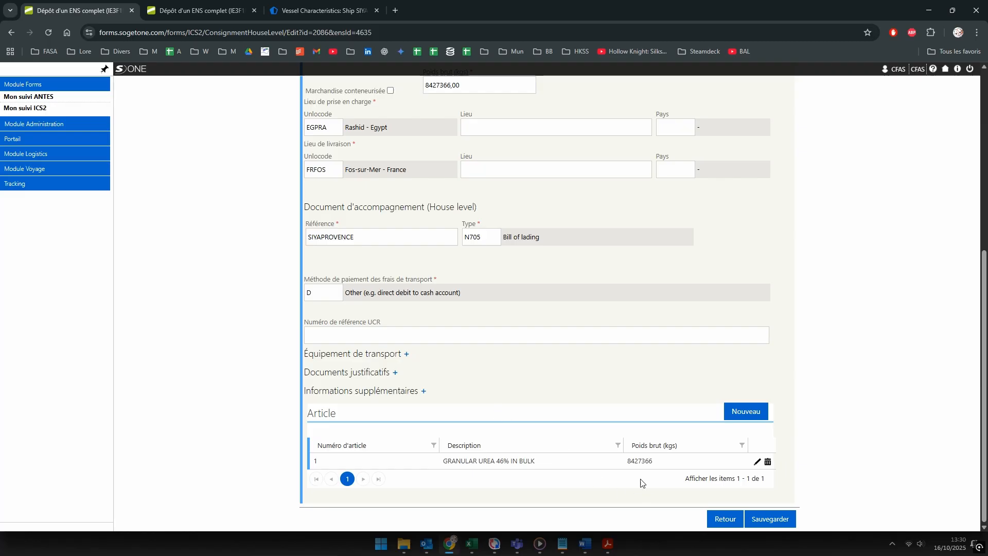
scroll(472, 409, "up", 6)
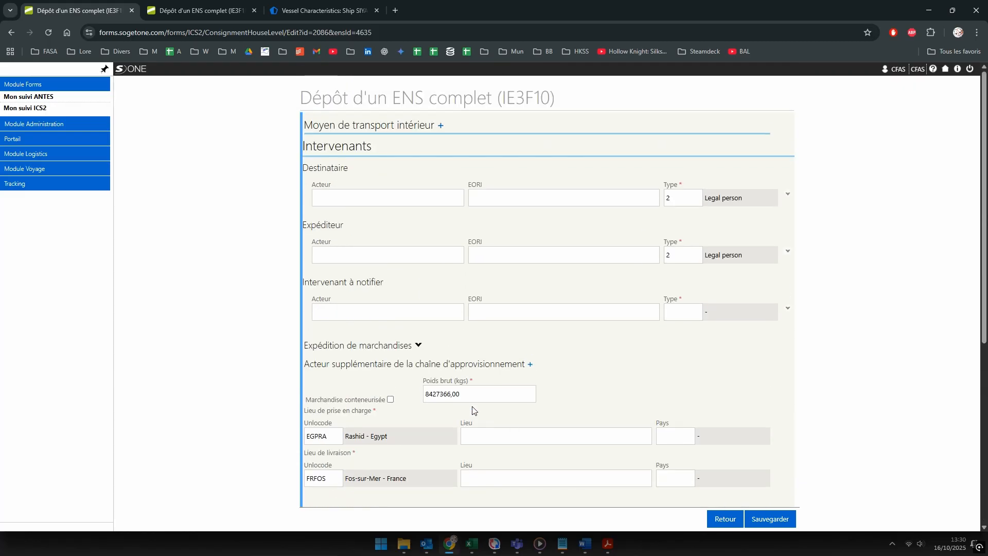
scroll(472, 409, "down", 6)
left_click(767, 519)
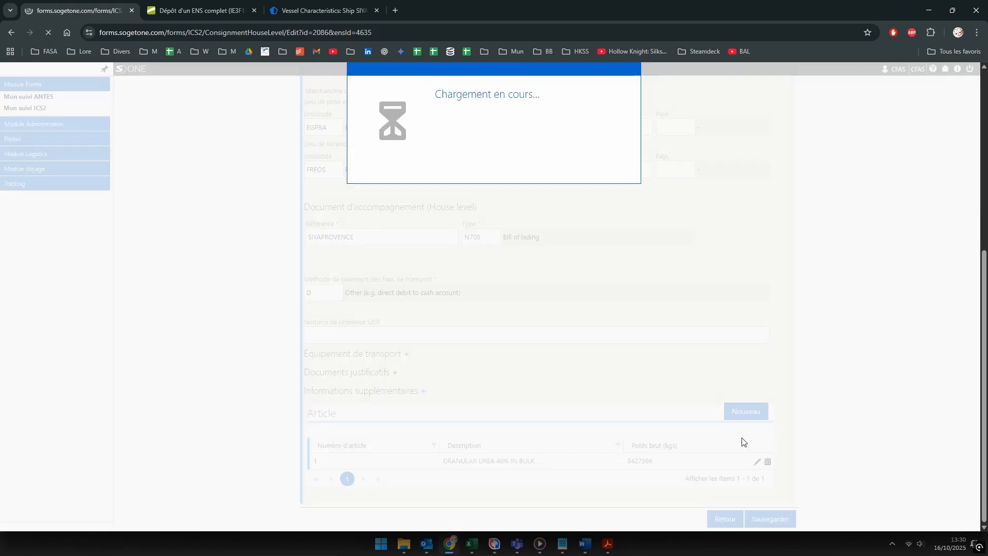
Step: Clear the EG and FR country codes from the loading and discharge places and save the ENS
left_click(722, 518)
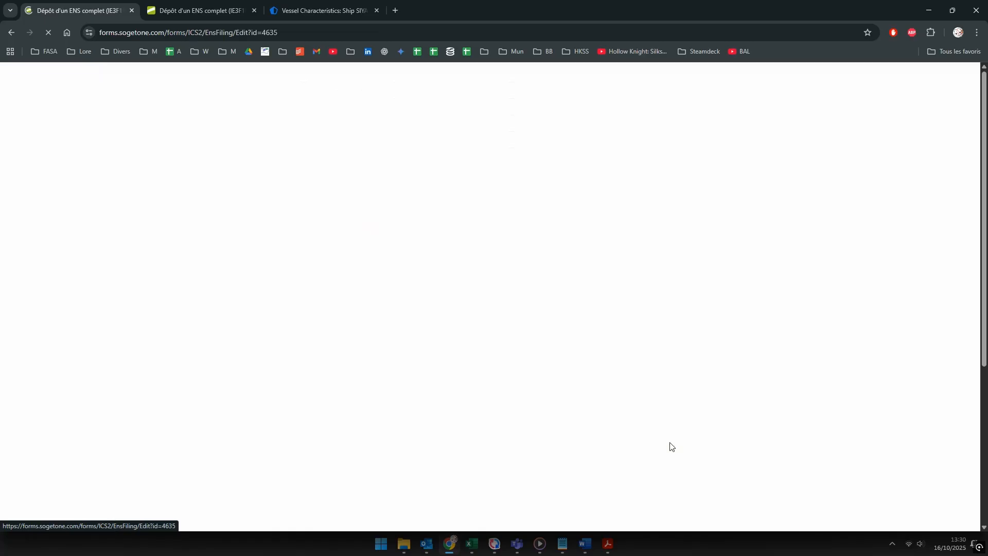
scroll(660, 430, "down", 5)
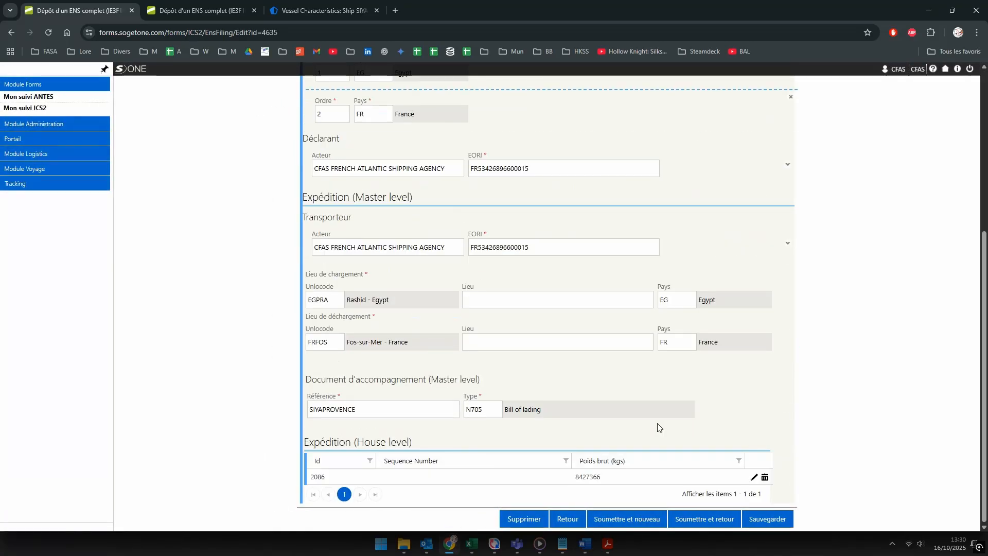
double_click(668, 302)
key("Delete")
double_click(663, 343)
key("Delete")
left_click(763, 359)
left_click(771, 523)
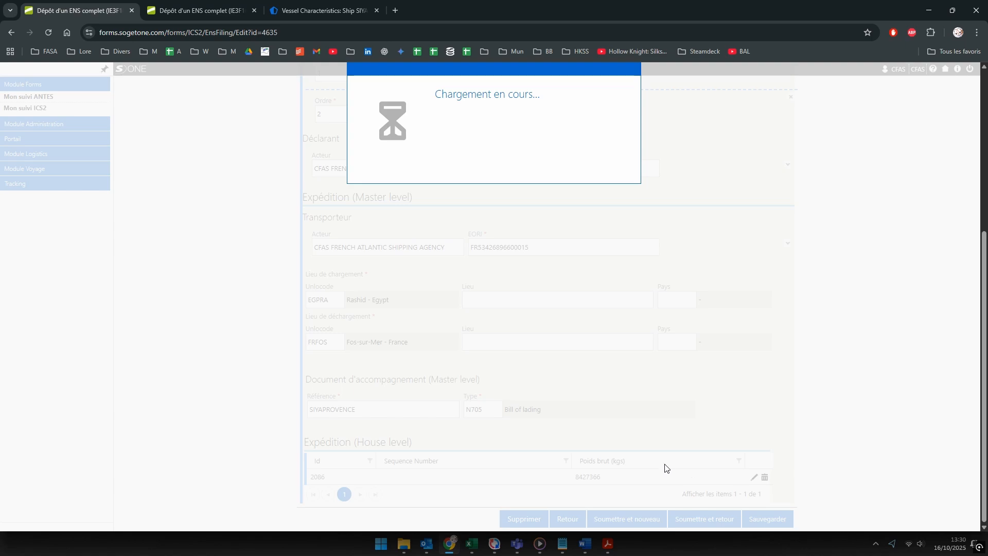
left_click(631, 70)
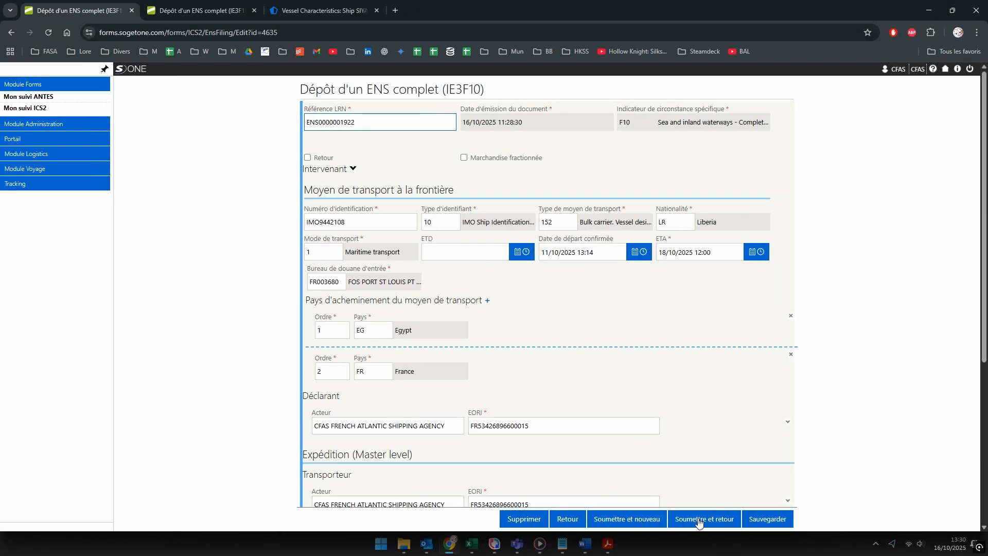
left_click(710, 518)
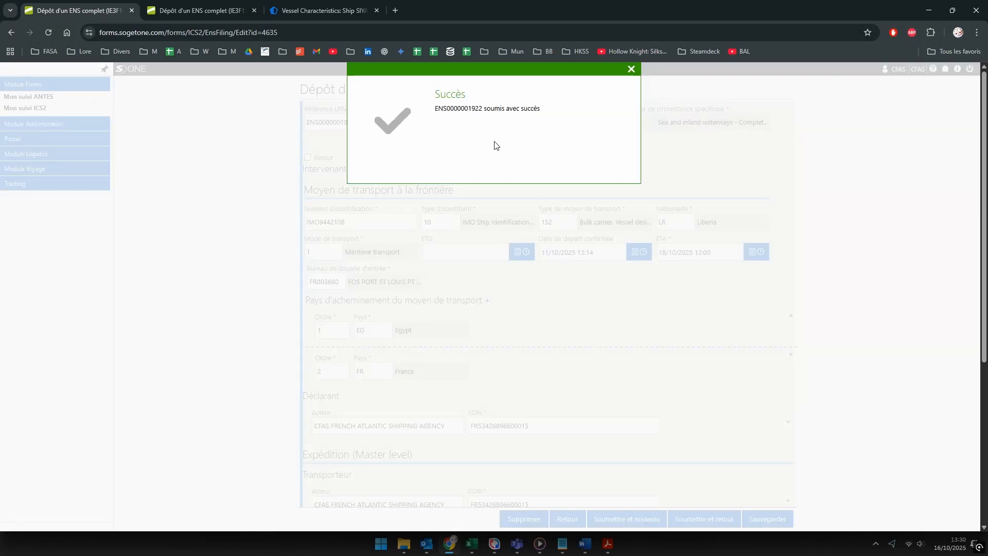
left_click(632, 70)
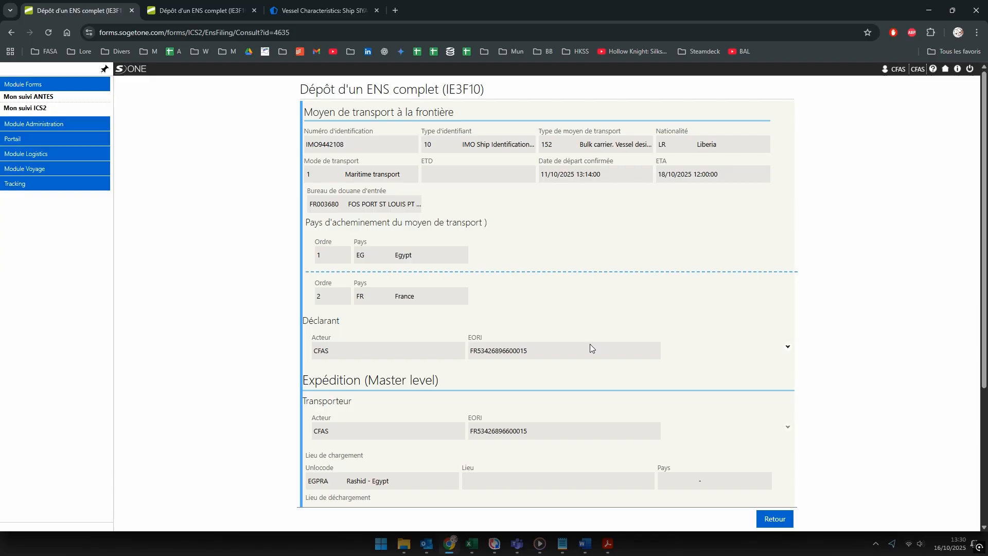
left_click(775, 520)
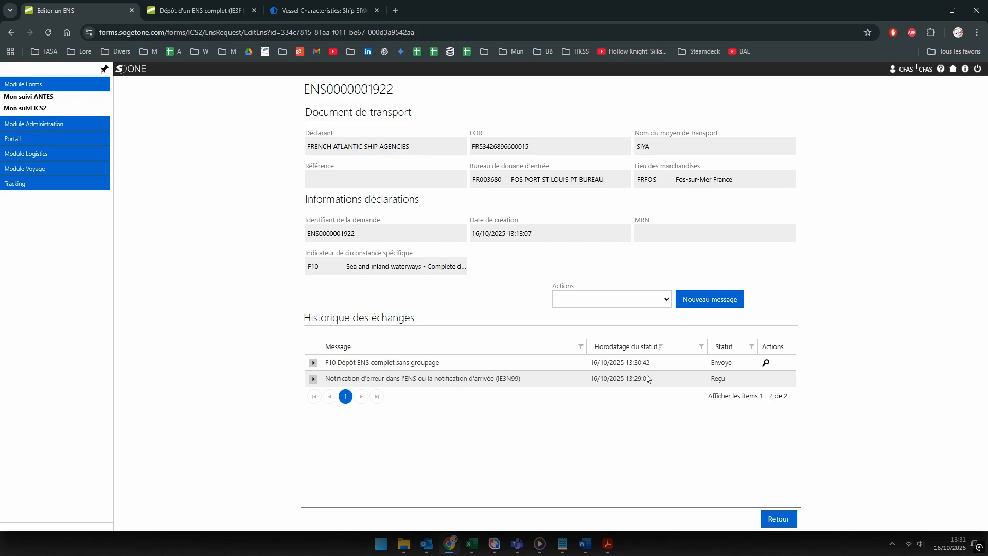
left_click_drag(651, 363, 592, 364)
left_click_drag(655, 220, 635, 221)
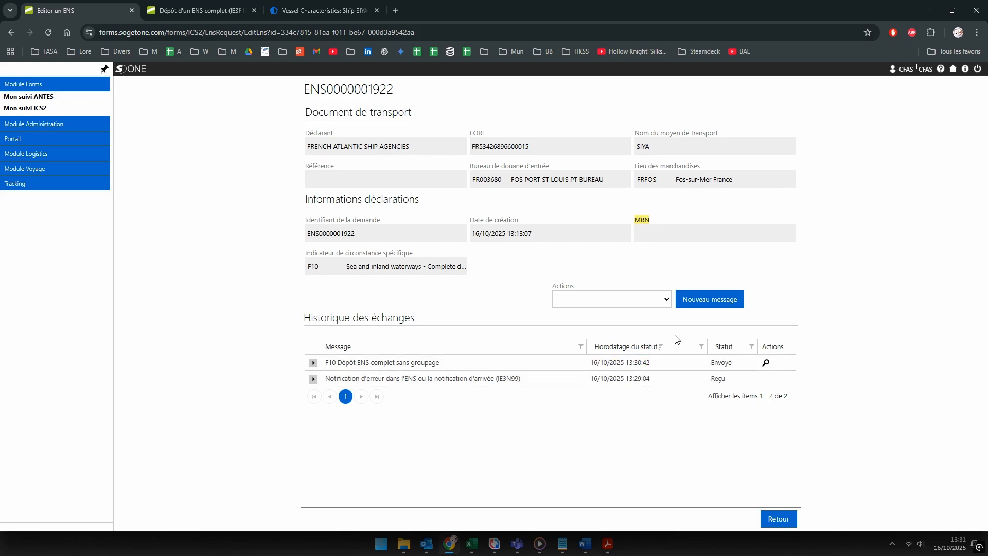
left_click(624, 262)
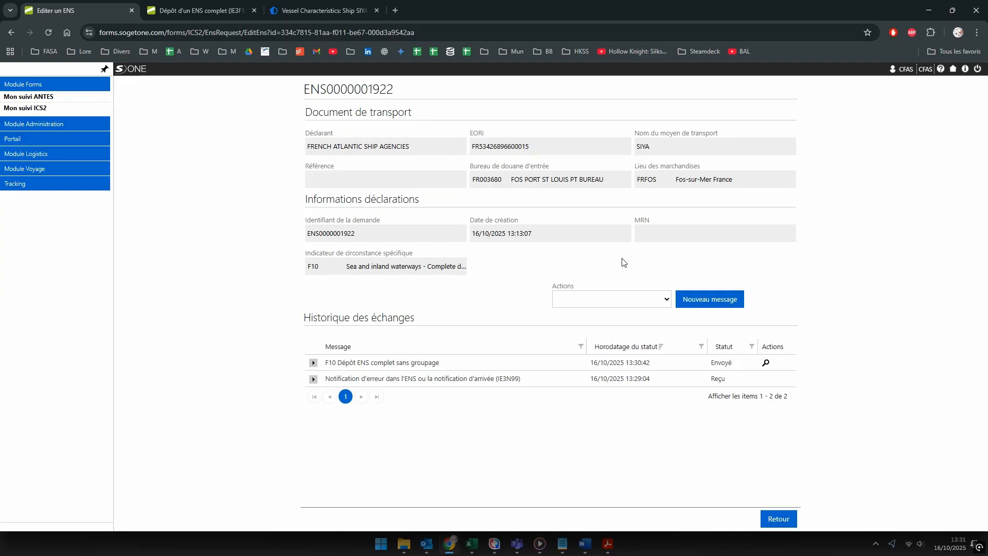
left_click(51, 32)
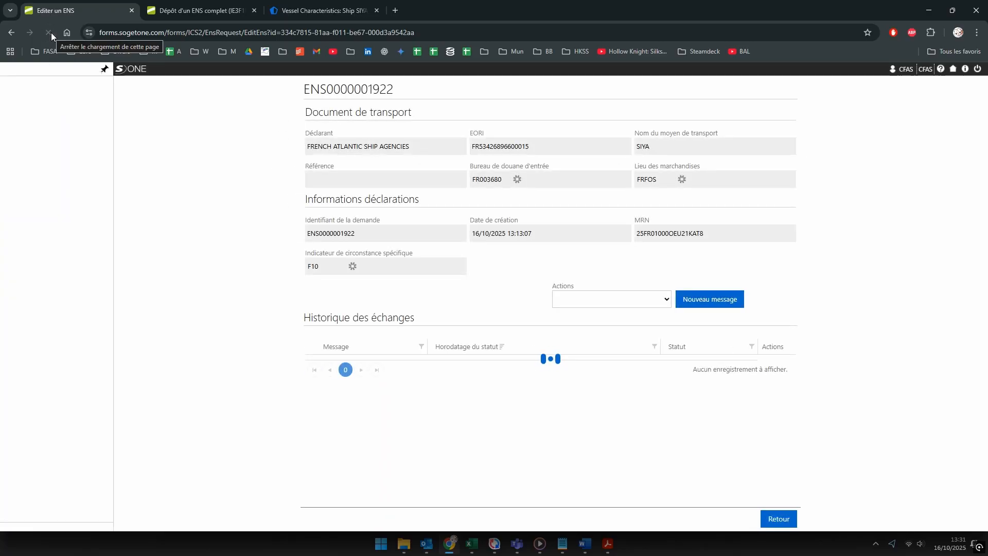
left_click_drag(742, 241, 638, 239)
key("ctrl+c")
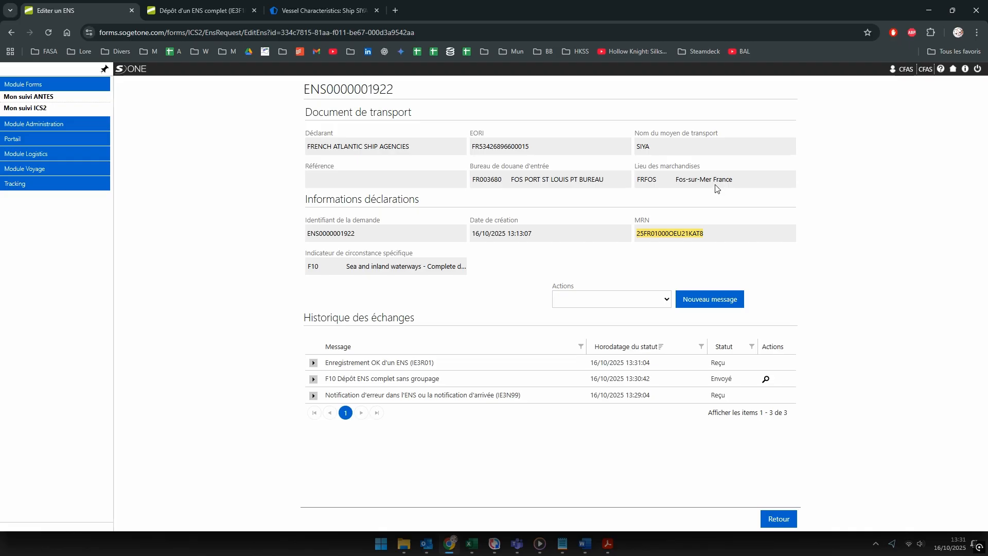
left_click_drag(451, 366, 327, 364)
left_click(767, 364)
Step: Reply to the RE: Mv Siya - Ens email with French Atlantic Ship Agencies in Cci
left_click(426, 544)
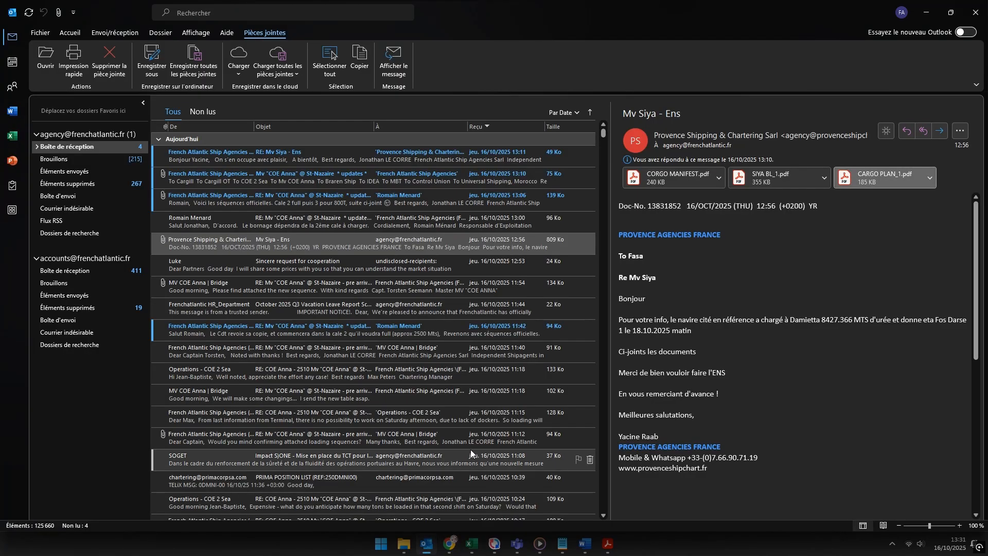
left_click(70, 33)
left_click(284, 162)
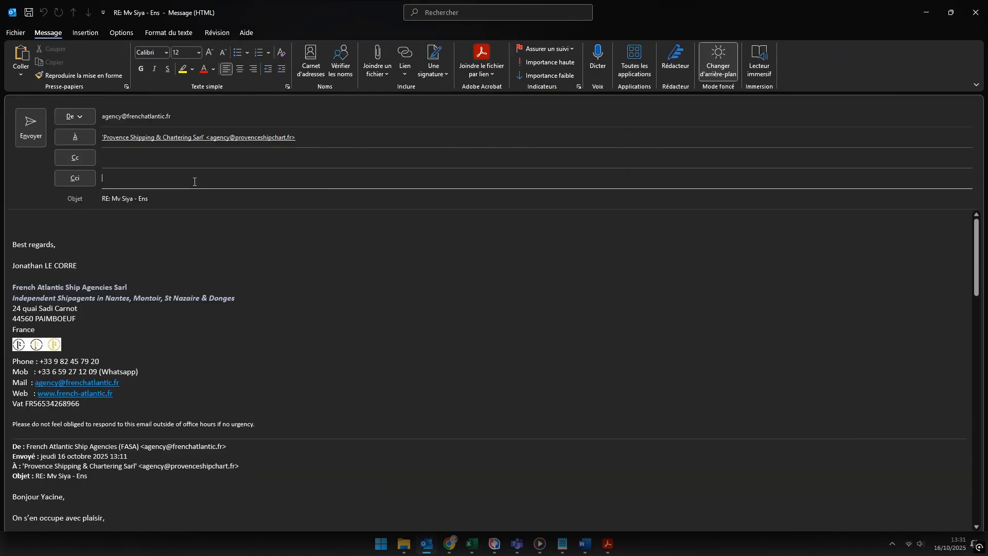
left_click(194, 180)
type("French Atlantic Ship Agencies")
key("Return")
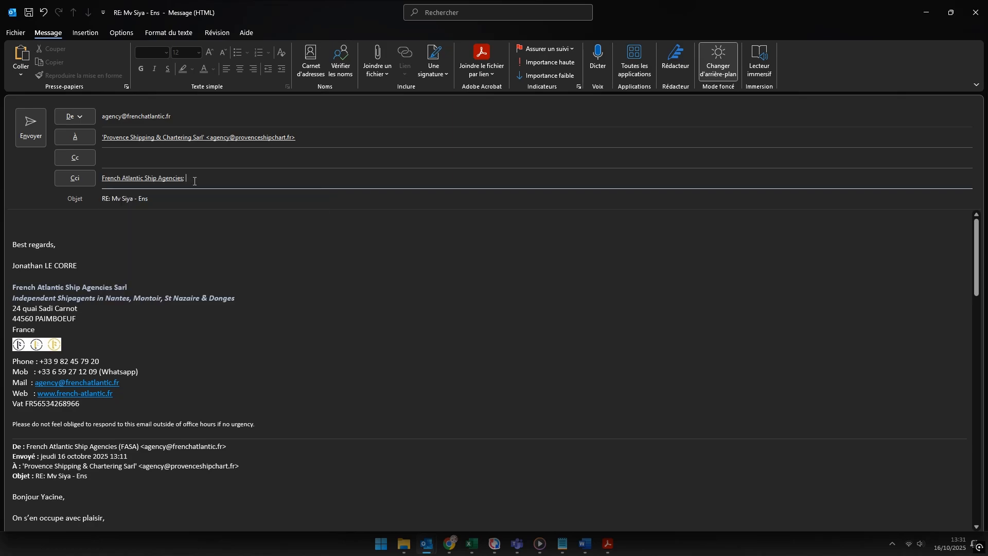
key("Tab")
key("Tab")
Step: Write the greeting to the agent, correcting the misspelled name, and begin the MRN sentence
type("Bonjour Ra")
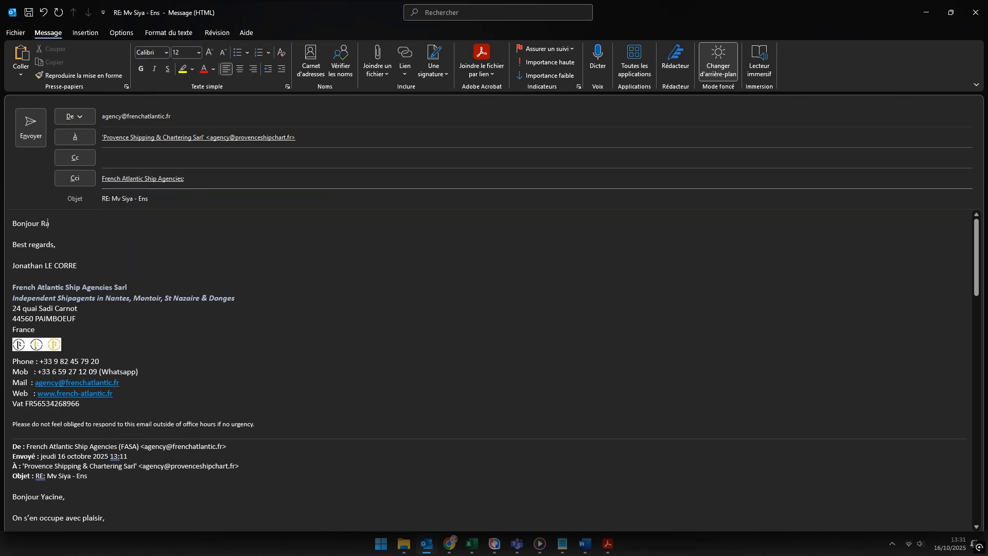
type("cine,")
key("Return")
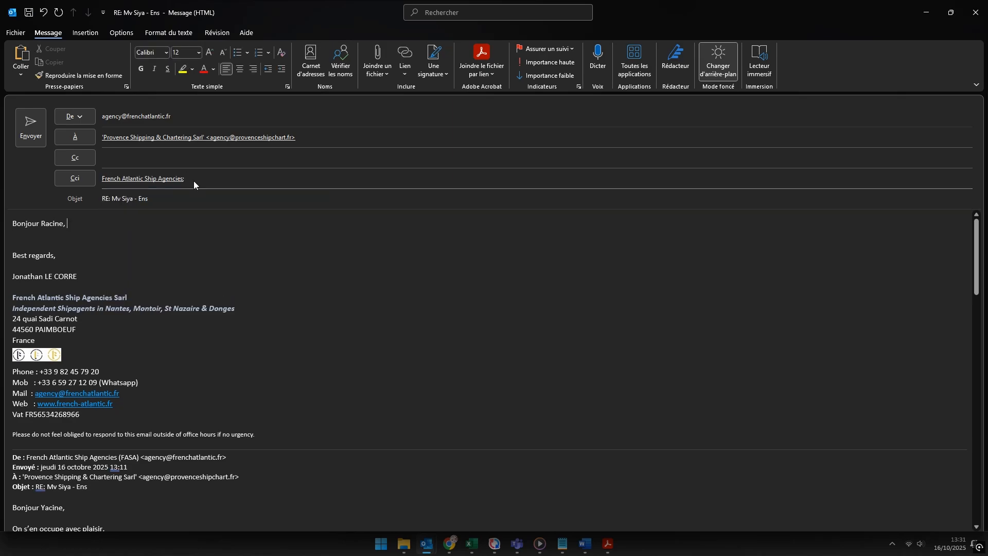
key("BackSpace")
key("BackSpace")
key("BackSpace")
key("BackSpace")
key("BackSpace")
key("BackSpace")
key("BackSpace")
key("BackSpace")
type("Yacie,")
key("Return")
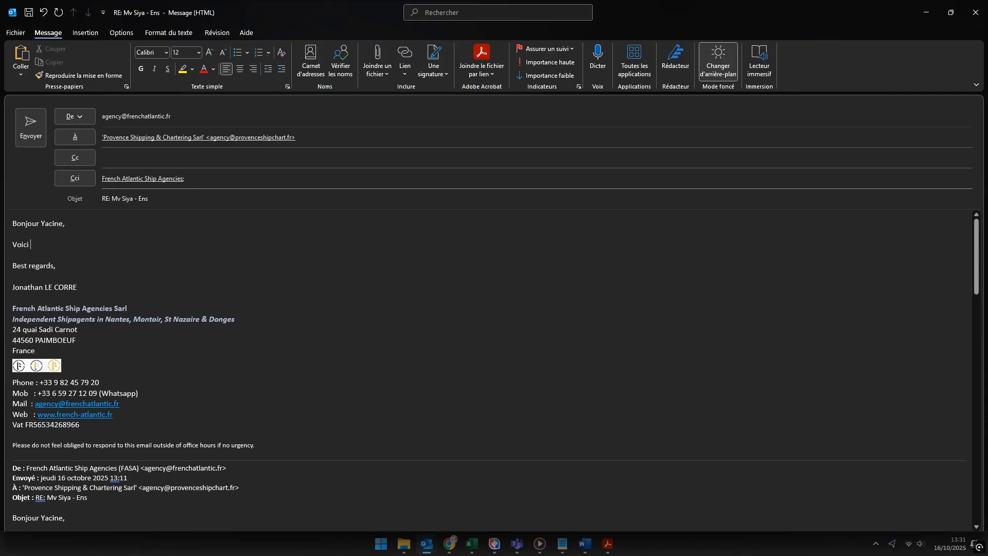
type("Voici le M")
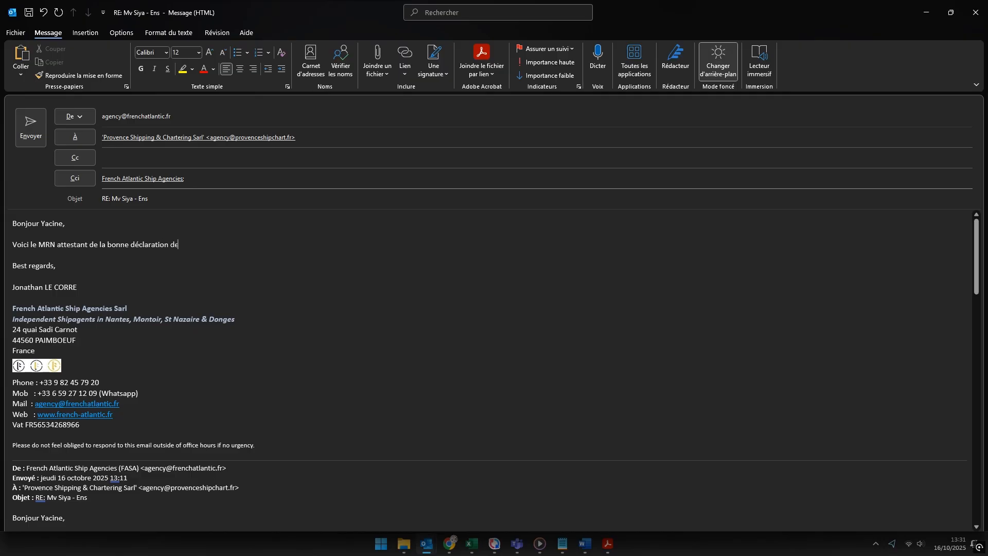
type("ans le système ICS2 :")
Step: Paste the MRN into the message and add the closing lines about arrival 'sur rade'
key("ctrl+v")
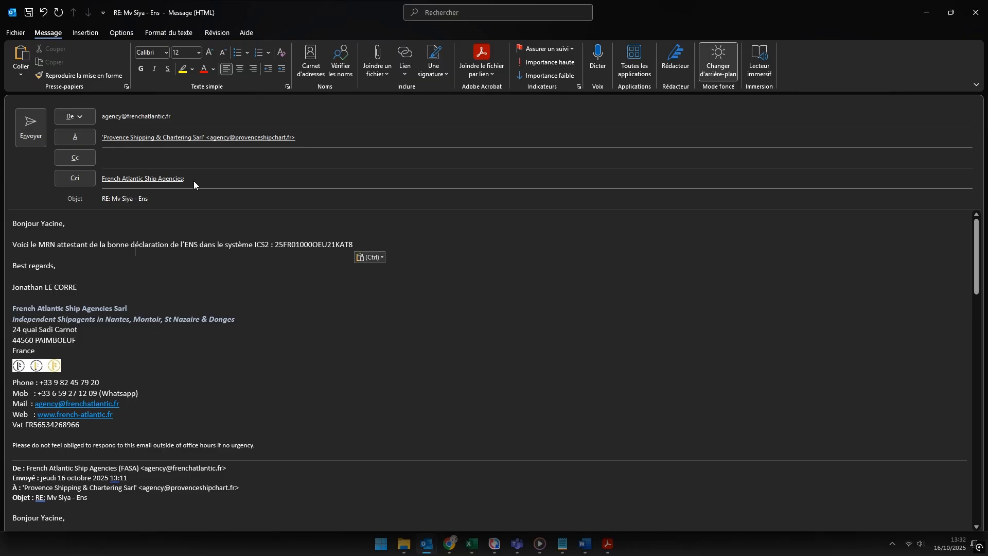
key("Return")
key("Return")
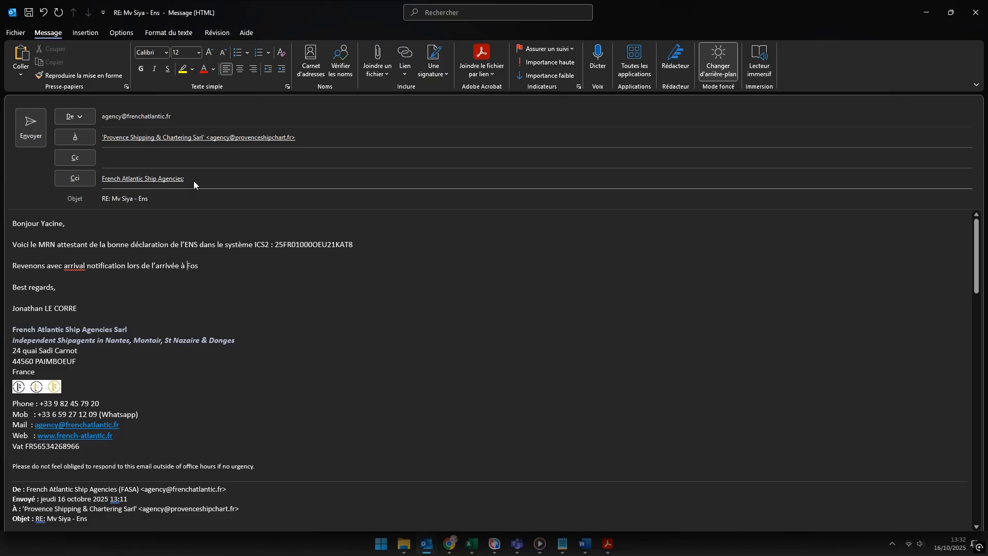
type("sur rade")
key("Return")
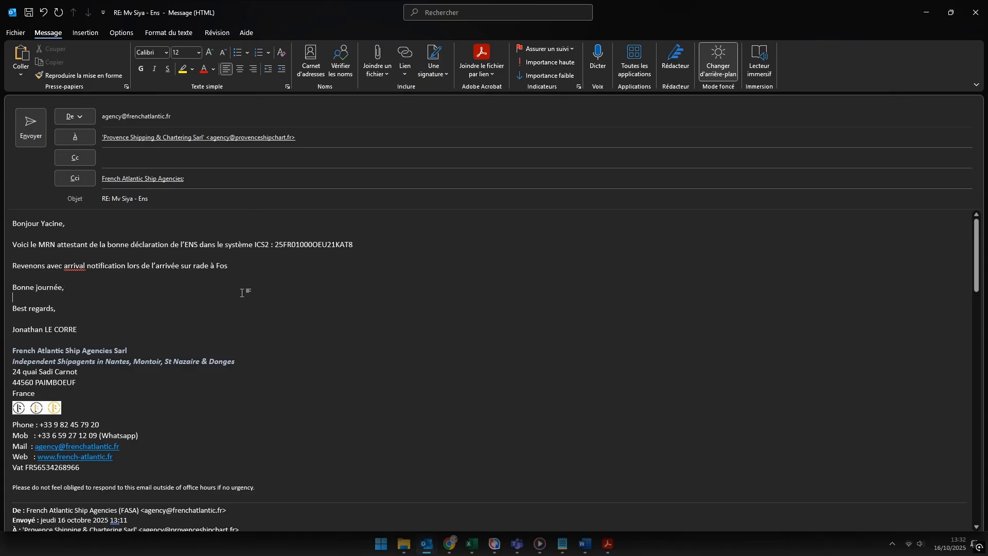
key("ctrl+v")
key("ctrl+z")
key("alt+Tab")
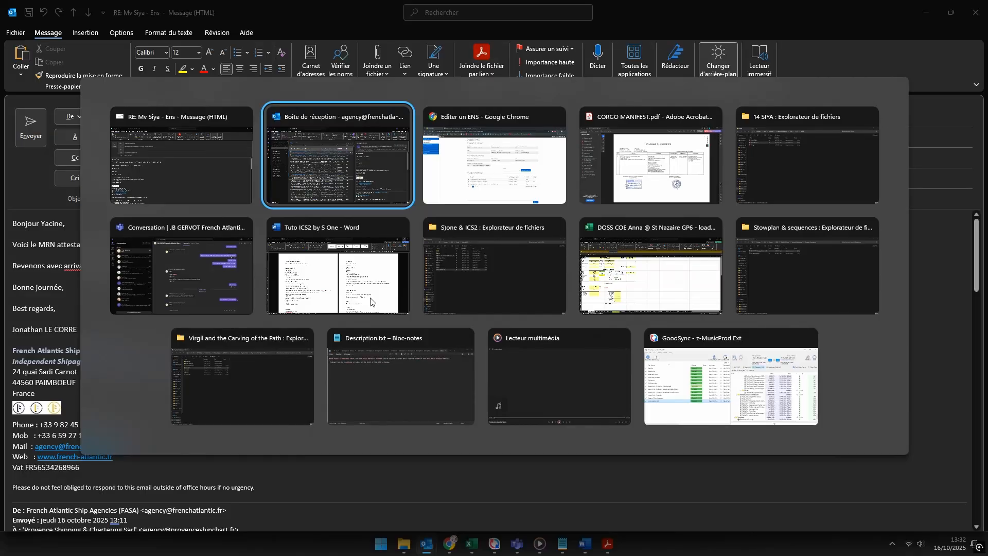
key("alt+Tab")
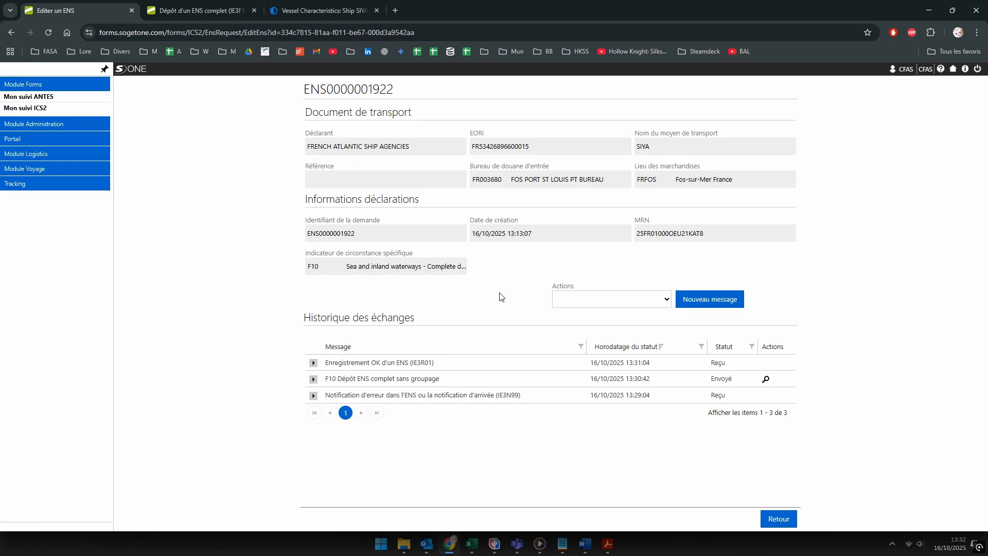
left_click_drag(400, 90, 306, 92)
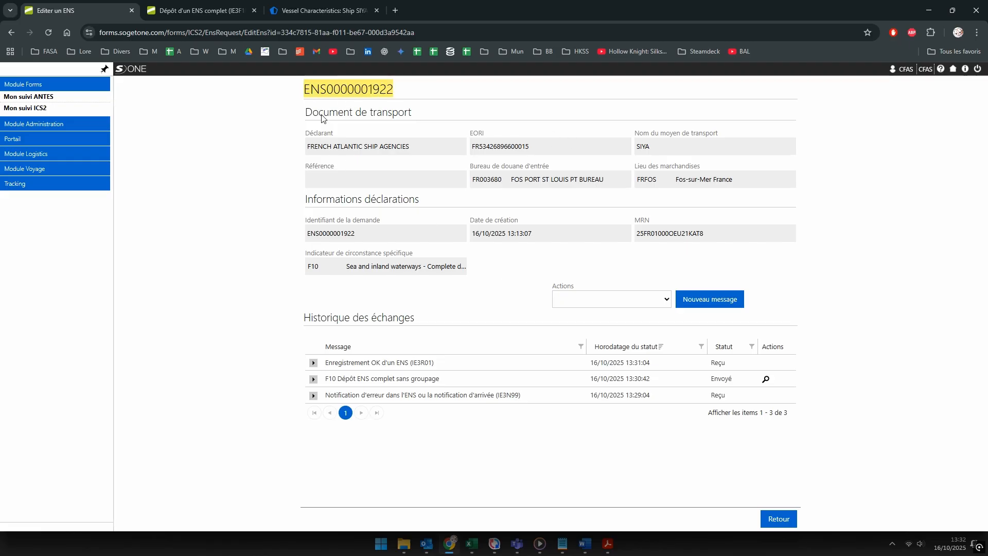
left_click(644, 301)
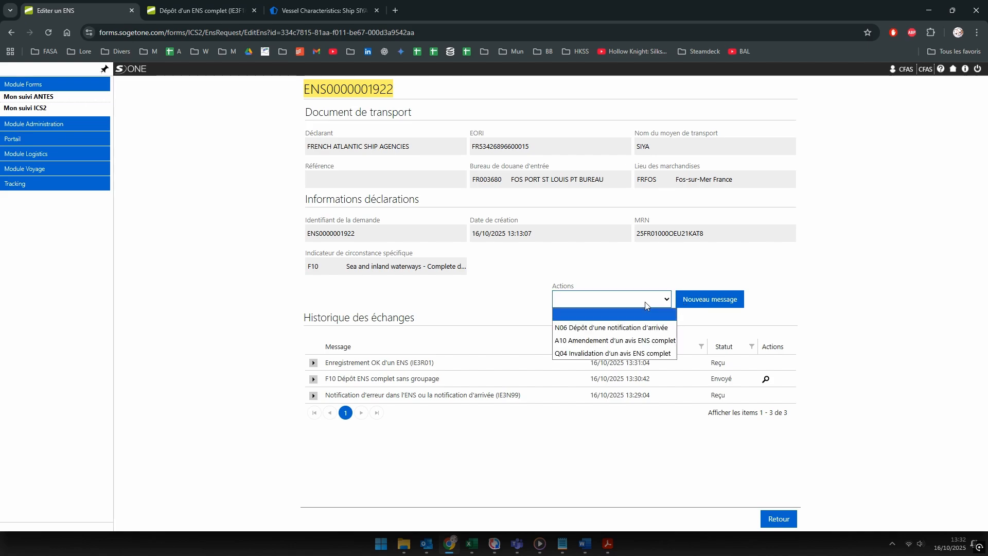
left_click(599, 332)
left_click(700, 305)
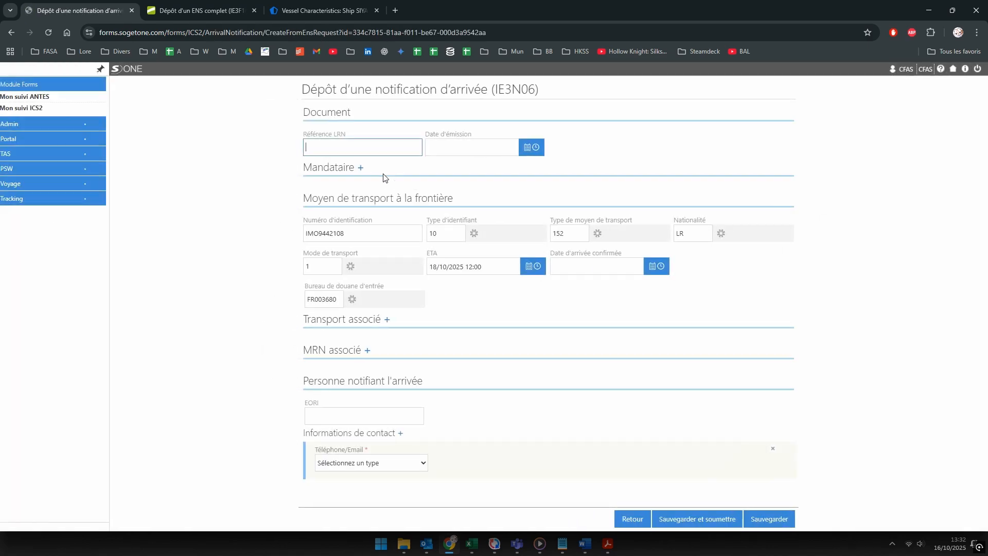
key("ctrl+v")
type("-1")
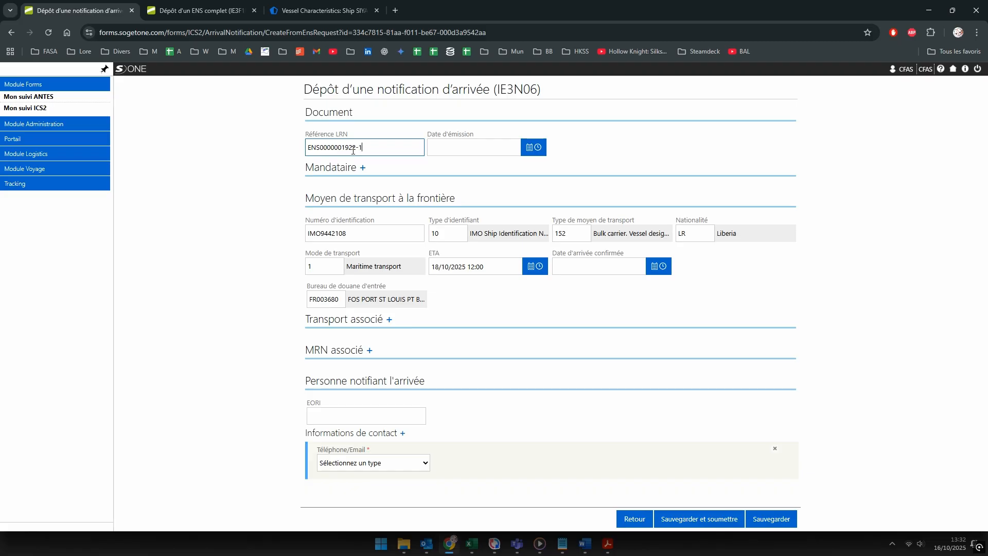
left_click(444, 148)
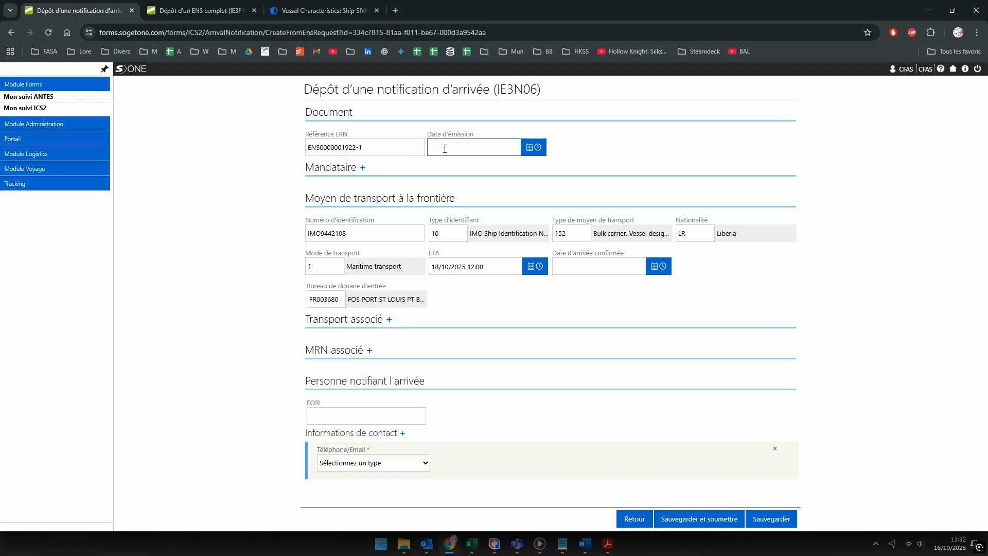
type("16/10/2025 12:00")
left_click(433, 362)
Step: Add the MRN copied from the reply e-mail under MRN associé
left_click(404, 385)
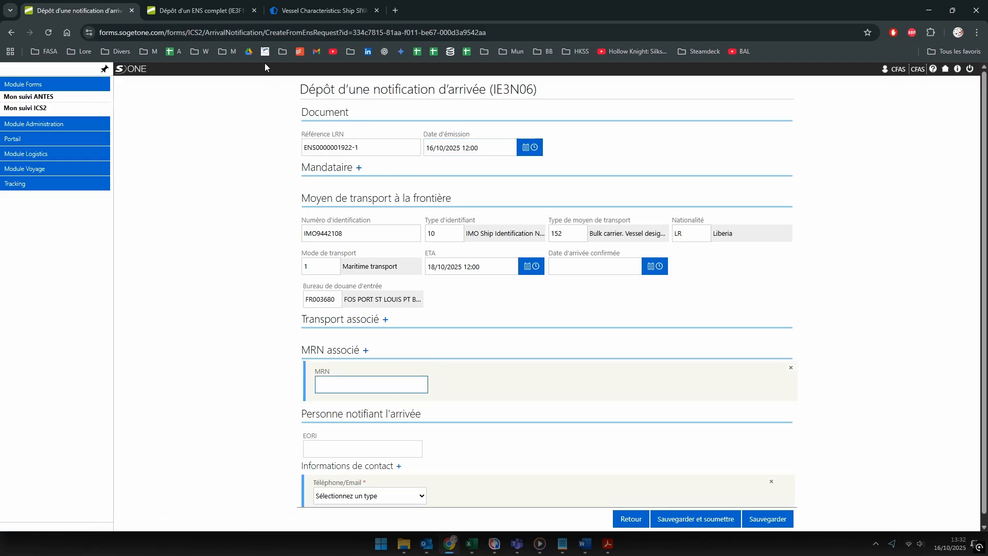
key("alt+Tab")
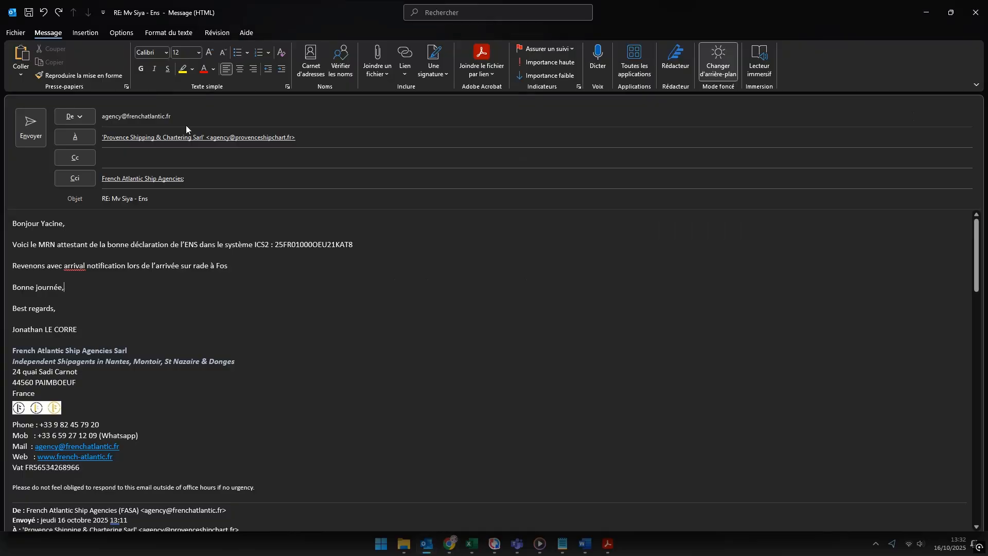
left_click_drag(353, 245, 276, 244)
key("ctrl+c")
key("alt+Tab")
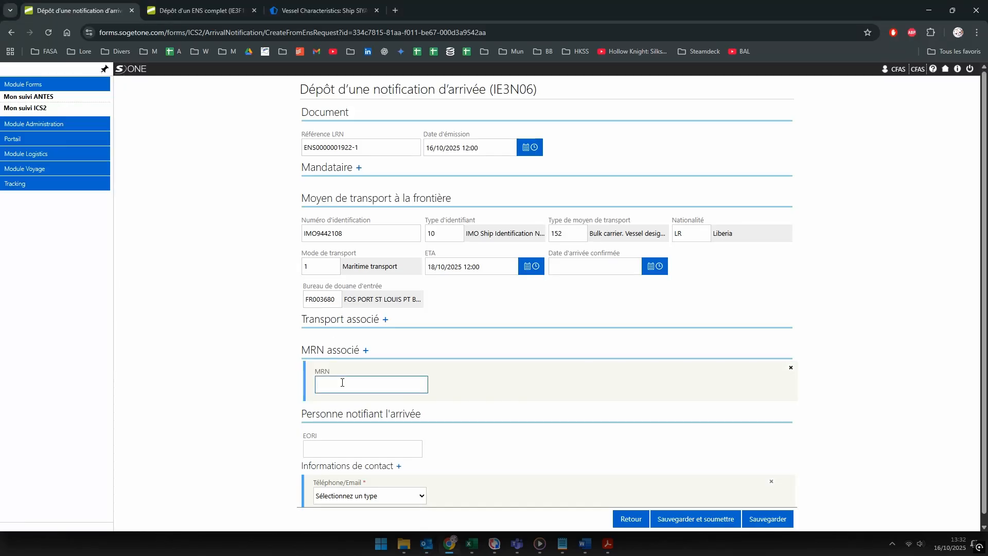
key("ctrl+v")
scroll(295, 309, "down", 1)
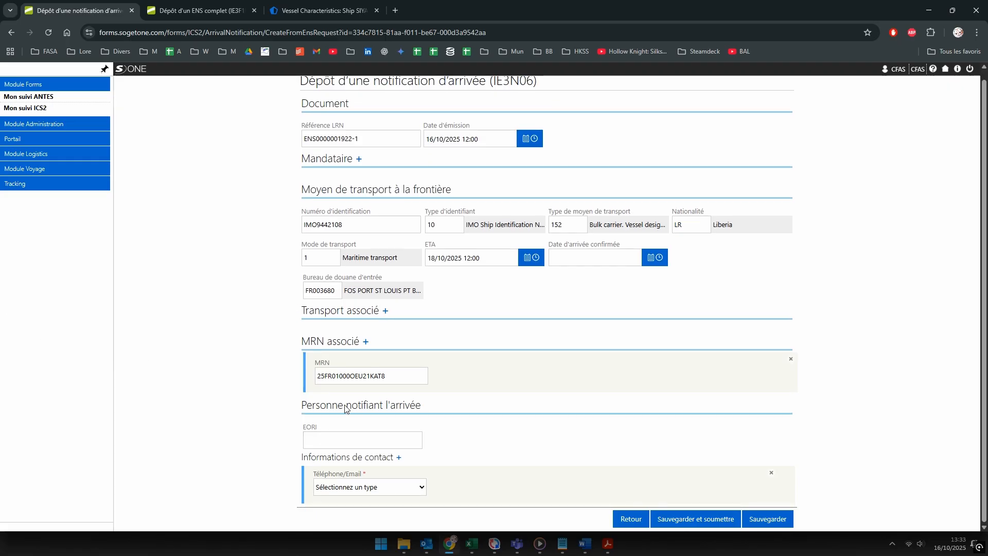
left_click(343, 441)
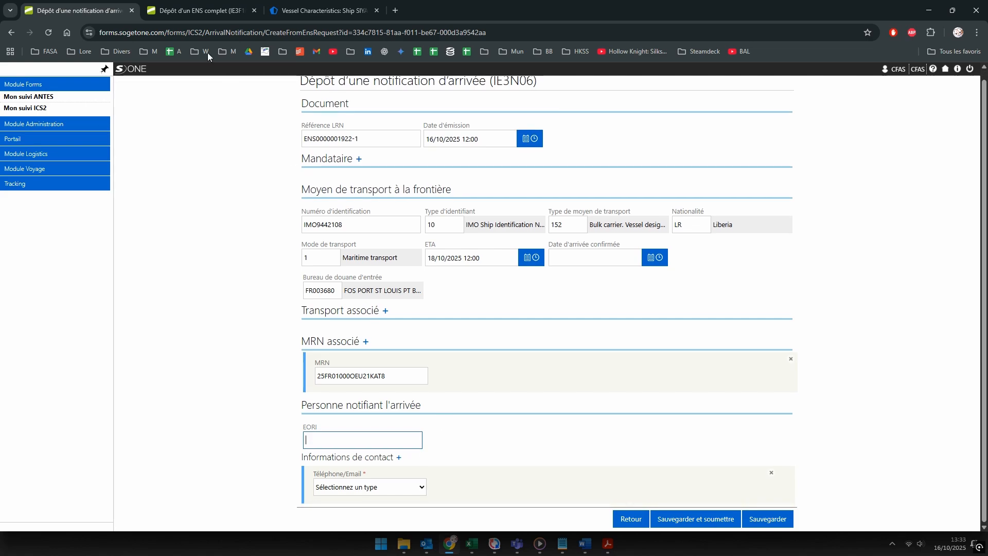
left_click(196, 11)
scroll(319, 232, "up", 10)
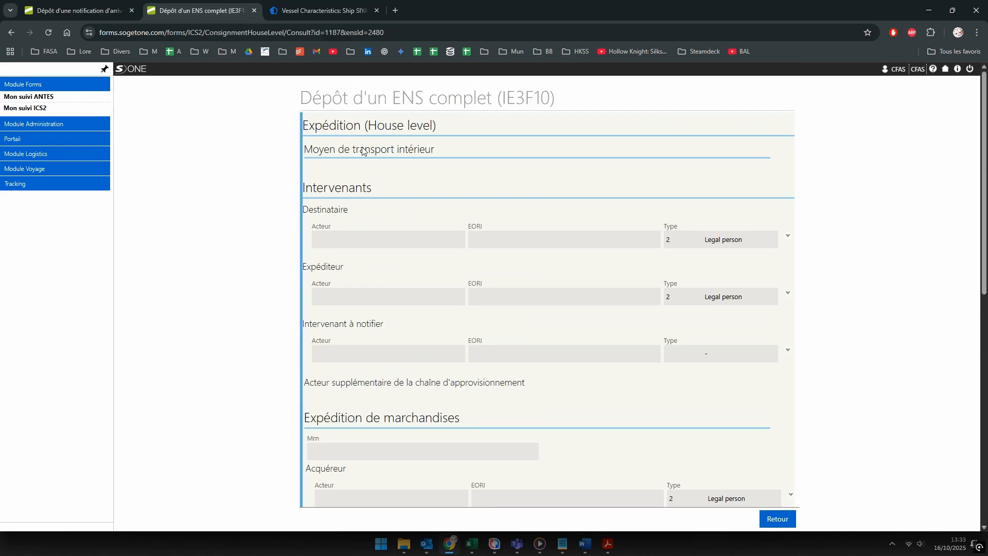
Step: Copy the declarant's EORI from the ENS filing into the notifying person's EORI field
left_click(778, 519)
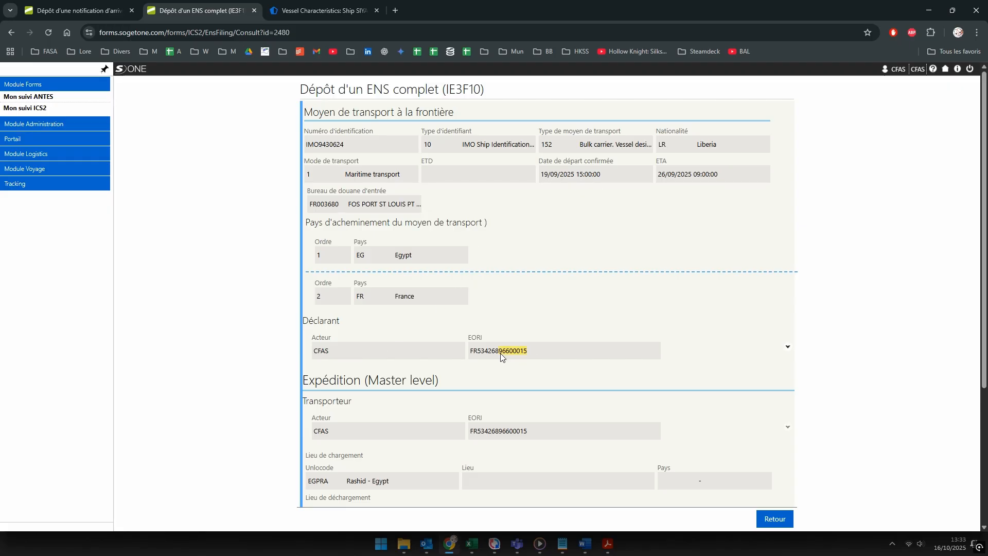
left_click_drag(473, 355, 469, 356)
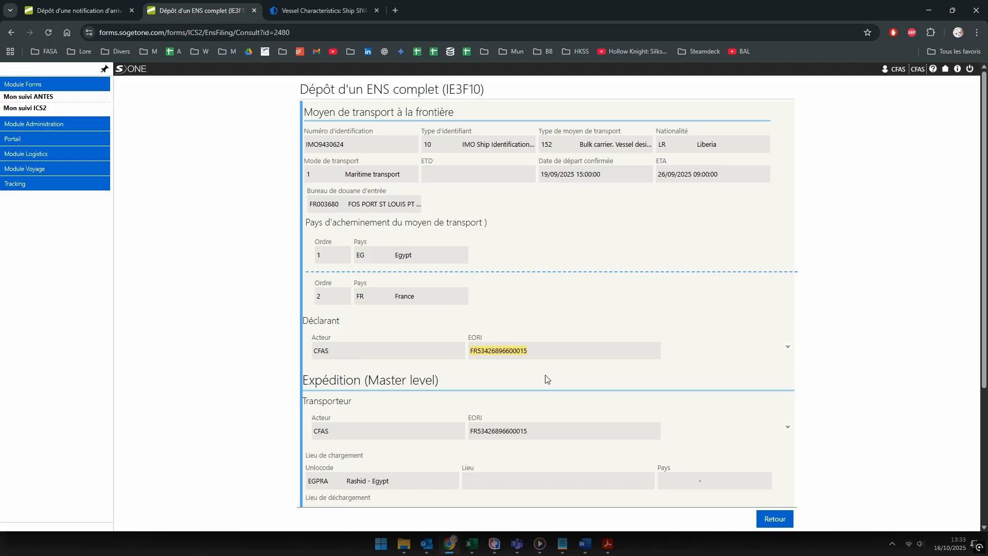
left_click(57, 11)
left_click(332, 440)
key("ctrl+v")
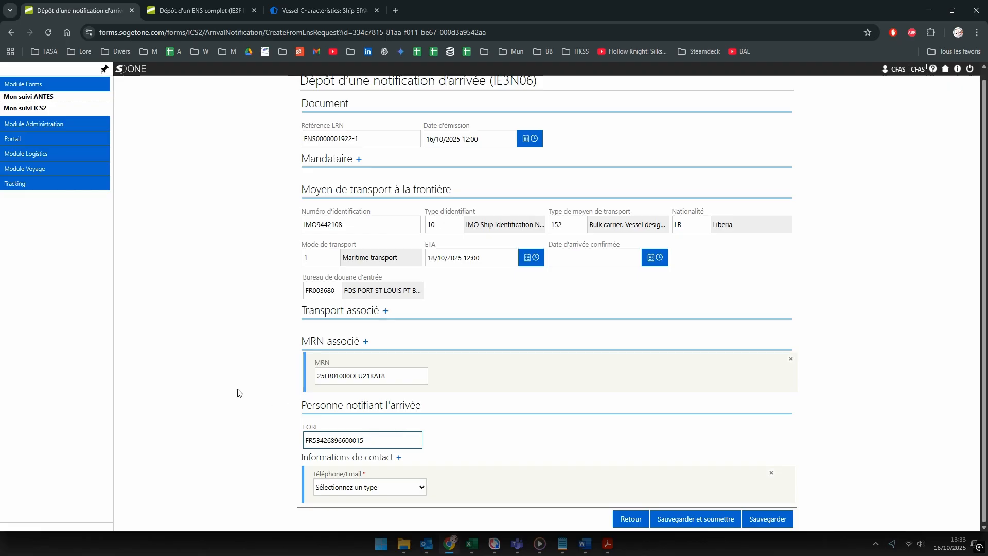
Step: Add an Email contact for the notifying person and enter their e-mail address
left_click(344, 485)
left_click(323, 472)
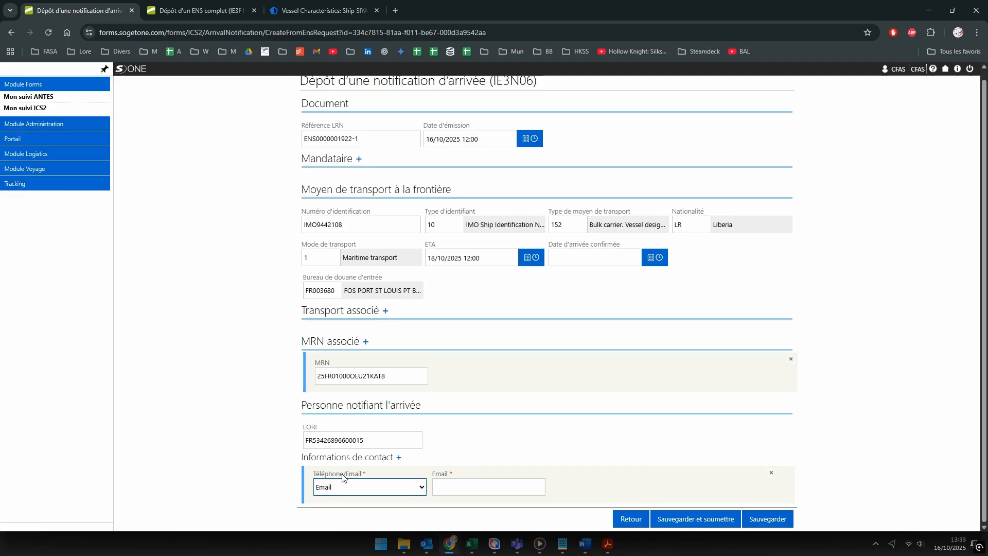
left_click(463, 487)
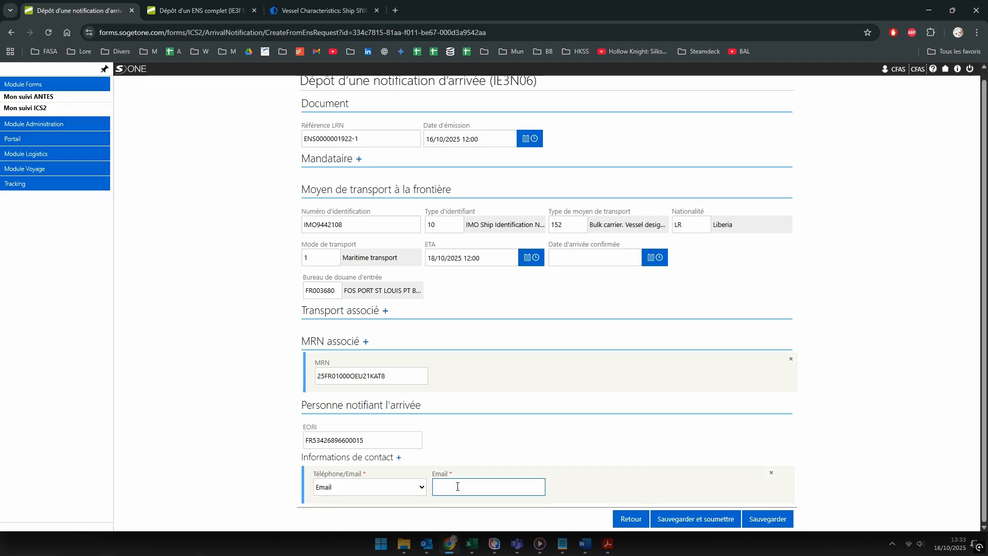
left_click(503, 454)
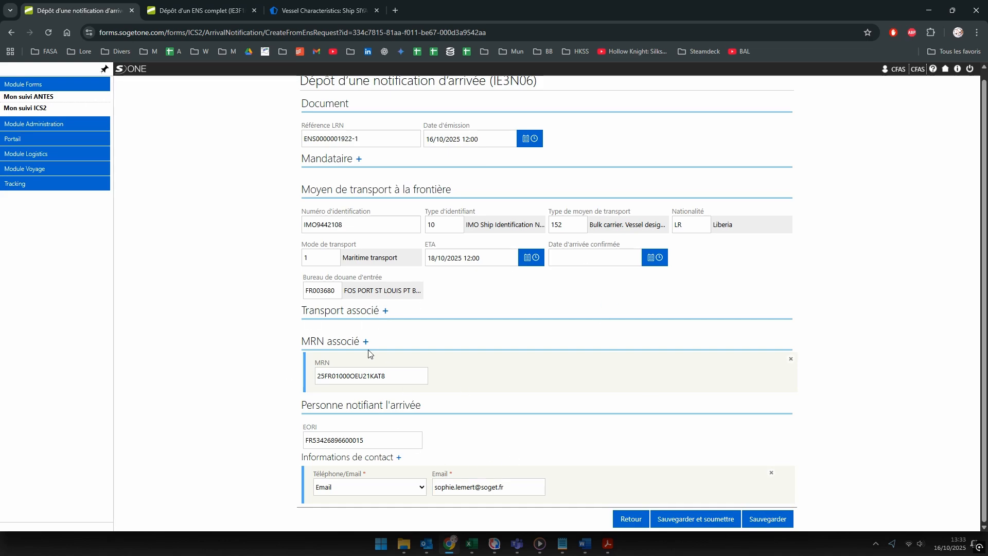
scroll(382, 351, "up", 1)
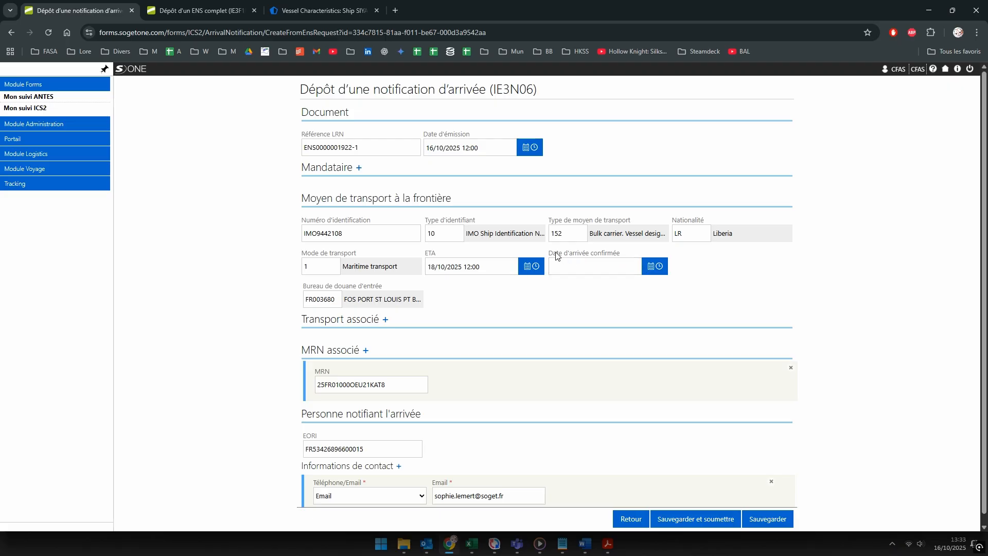
Step: Pick 18 October 2025 as the confirmed arrival date and save the IE3N06 notification
left_click_drag(548, 255, 610, 254)
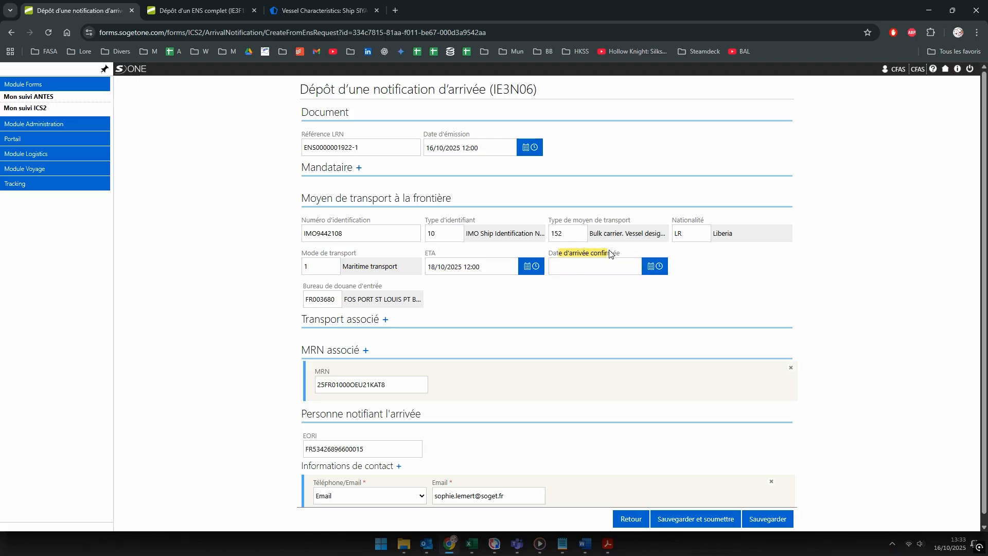
left_click(618, 268)
left_click(651, 266)
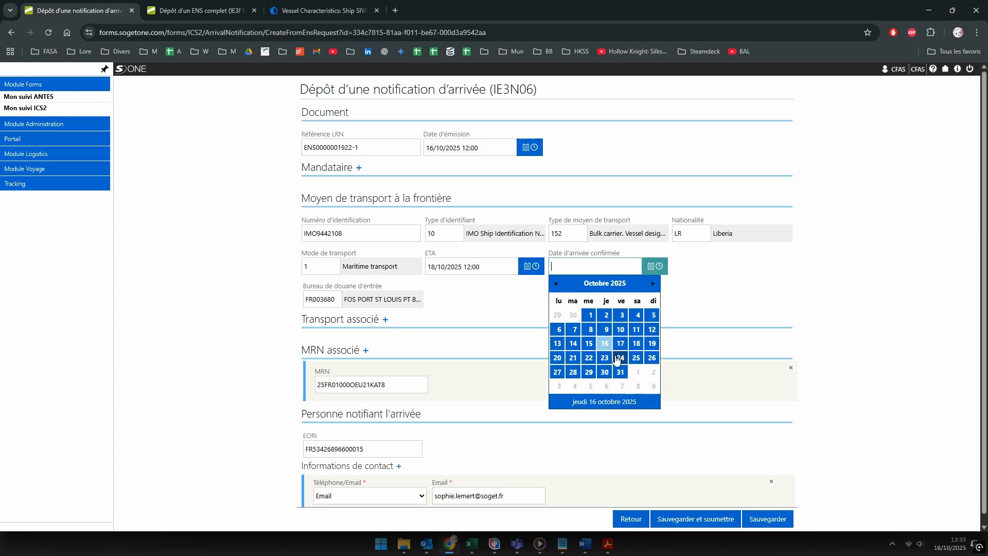
left_click(662, 297)
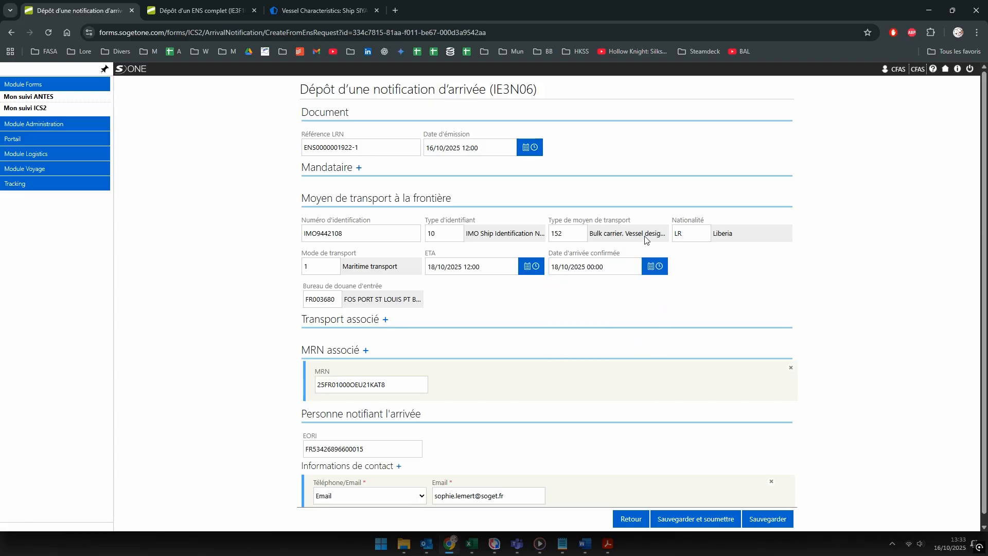
scroll(544, 394, "down", 1)
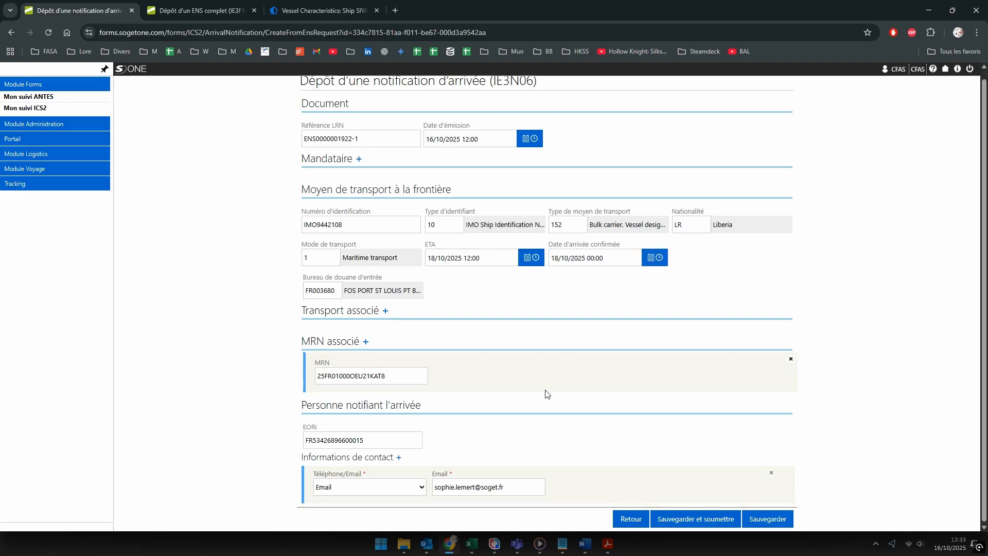
left_click(772, 520)
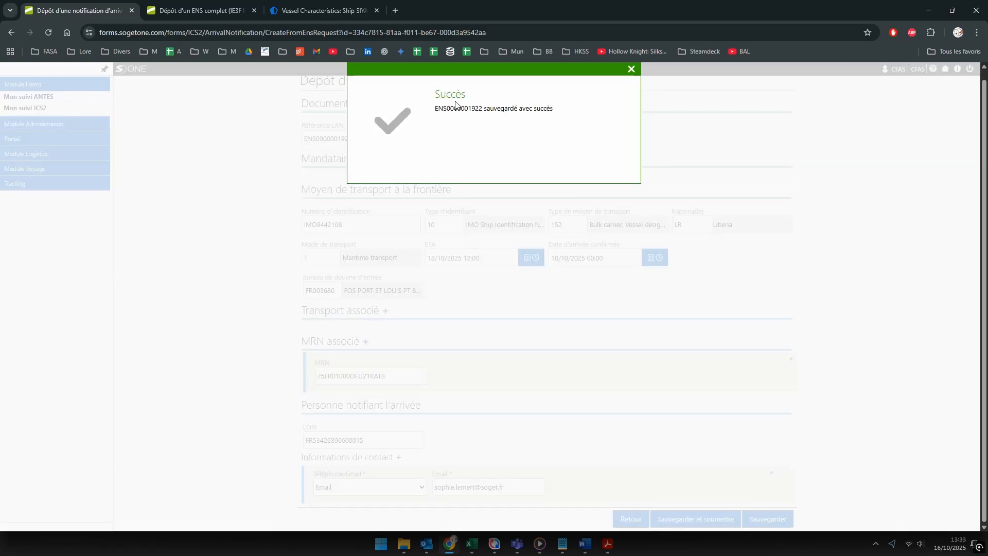
left_click(631, 70)
Step: Open Todoist's FASA / Vessels project in a new tab
middle_click(299, 52)
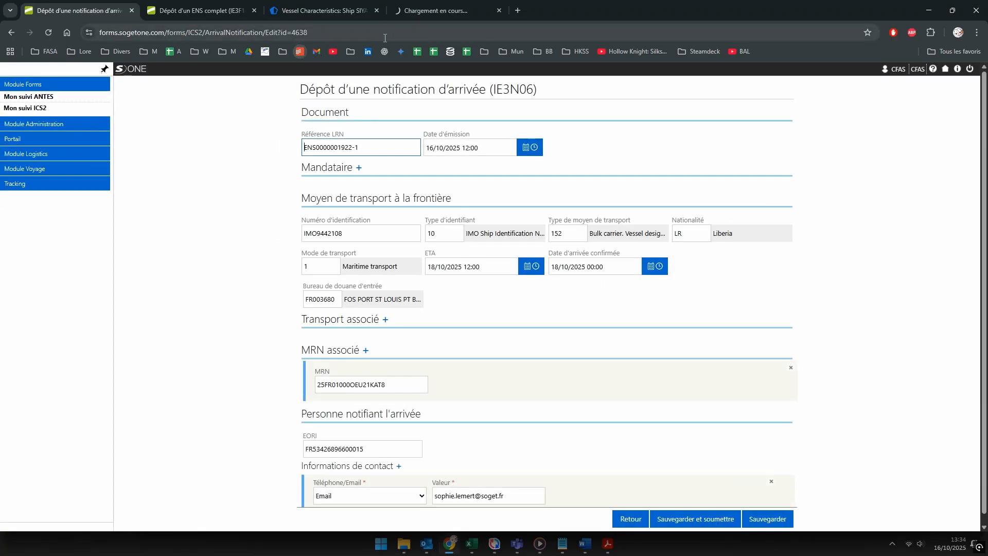
left_click(433, 9)
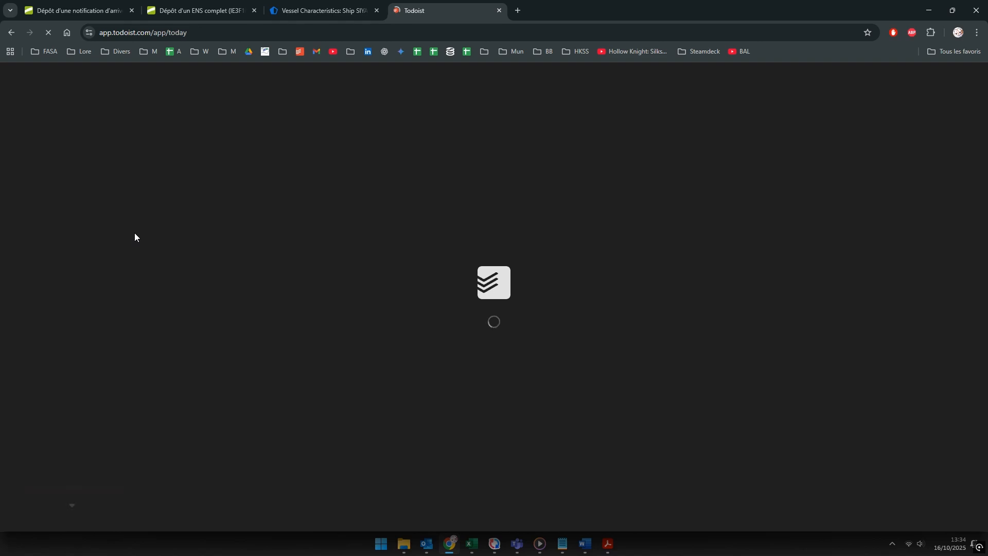
left_click(50, 257)
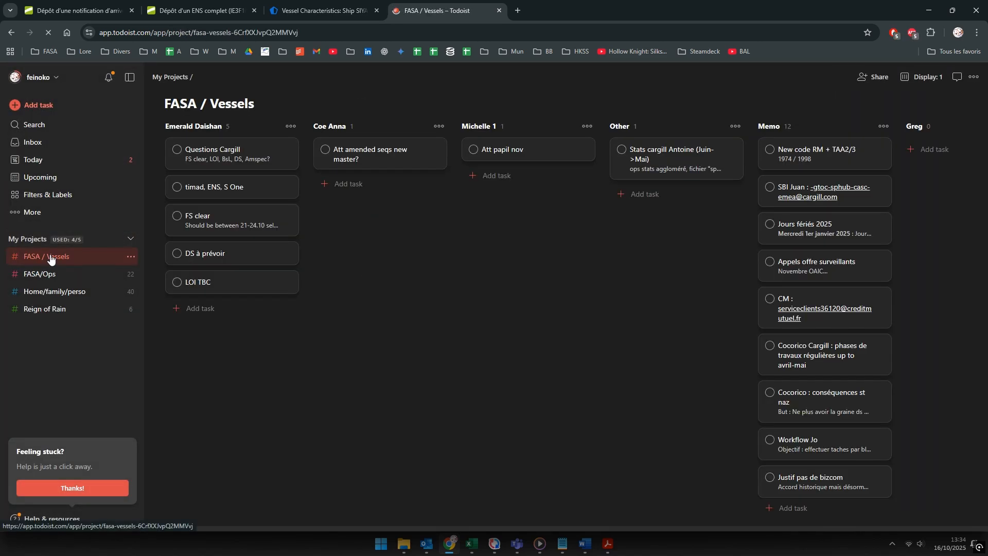
Step: Add task 'ENS Provence SIYA' under Other, described 'Faire AN', due 18 Oct
left_click(650, 196)
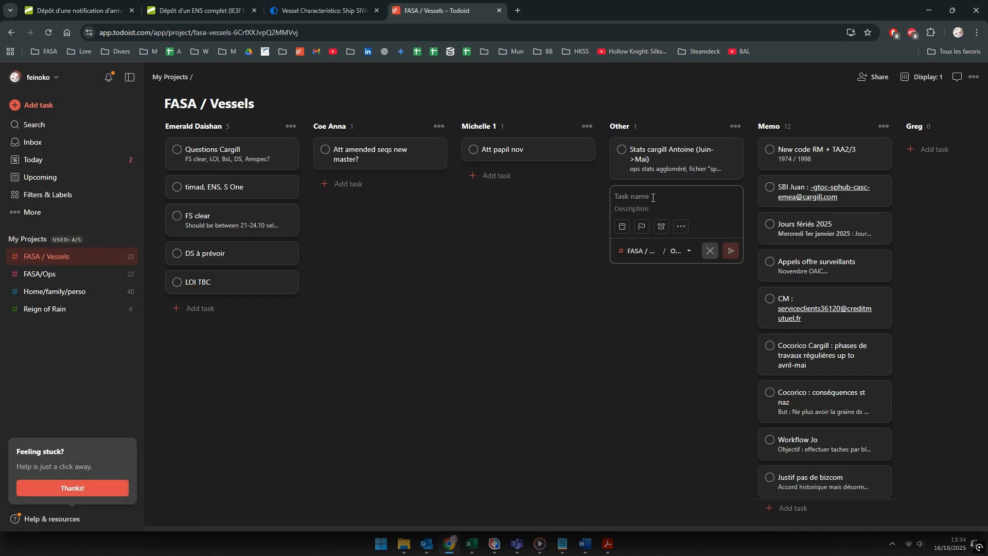
type("ENS Provence SIYA")
left_click(638, 211)
type("Faire AN")
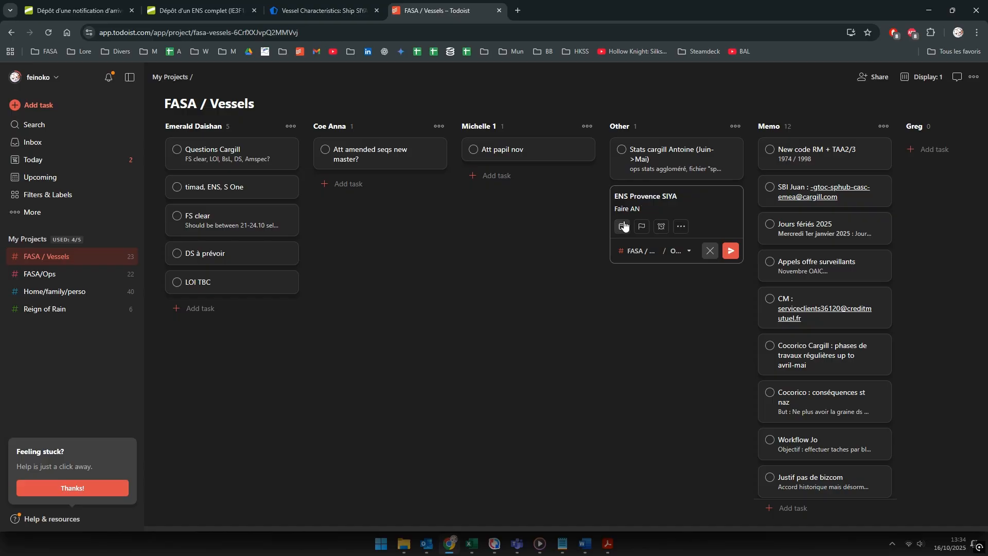
left_click(622, 227)
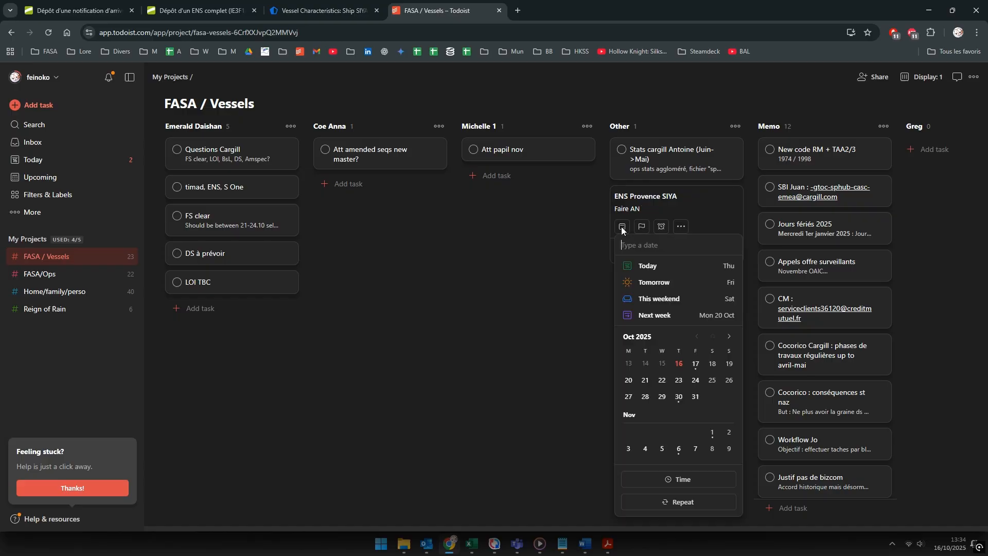
left_click(713, 364)
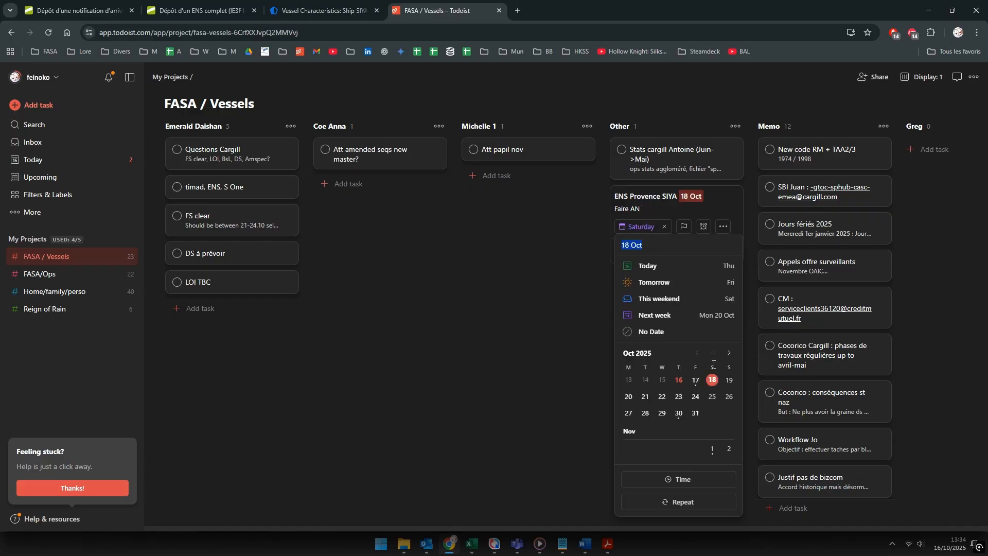
left_click(584, 266)
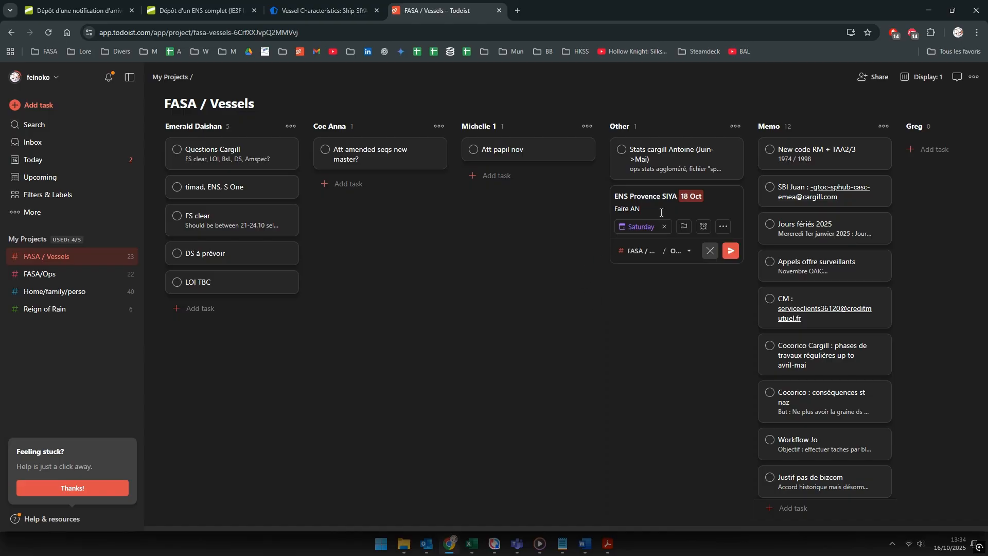
left_click(731, 252)
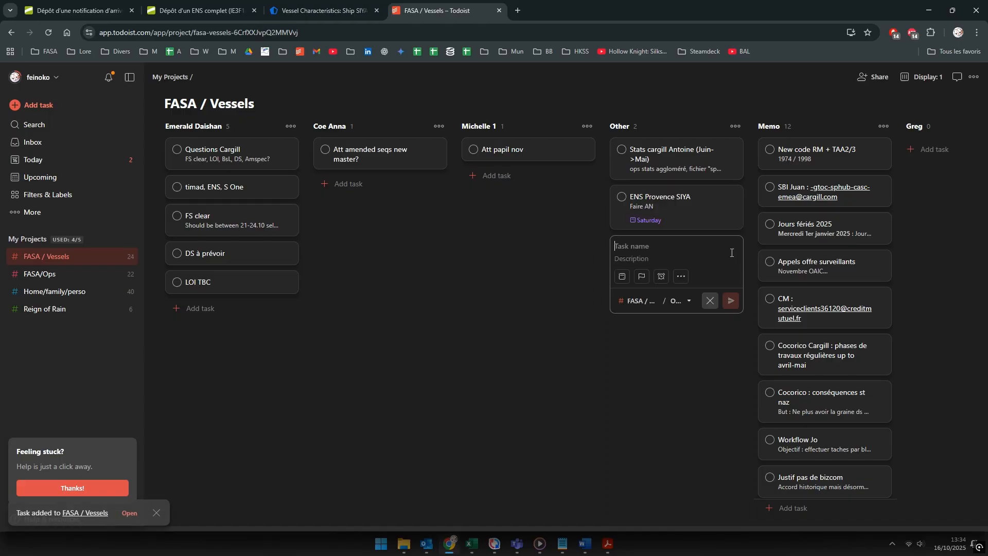
left_click(196, 5)
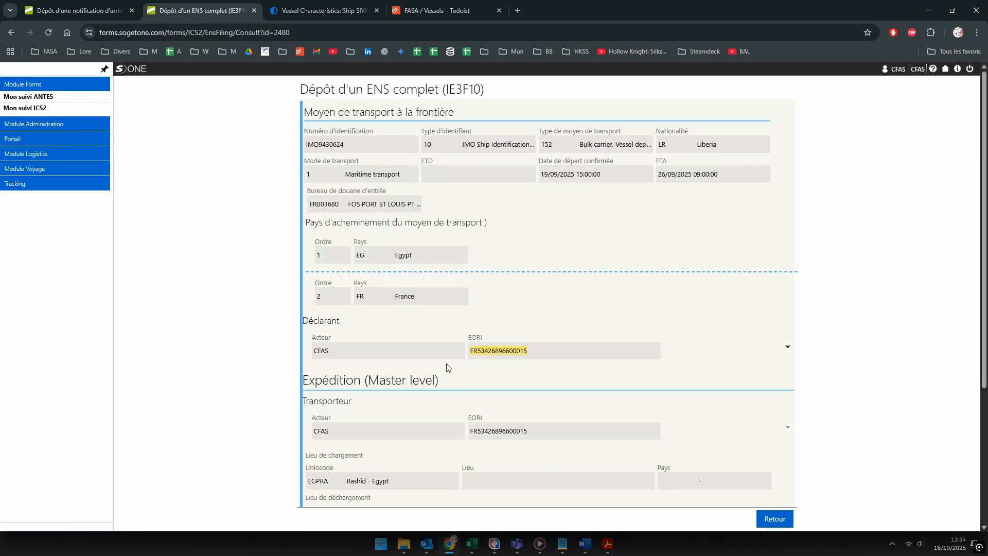